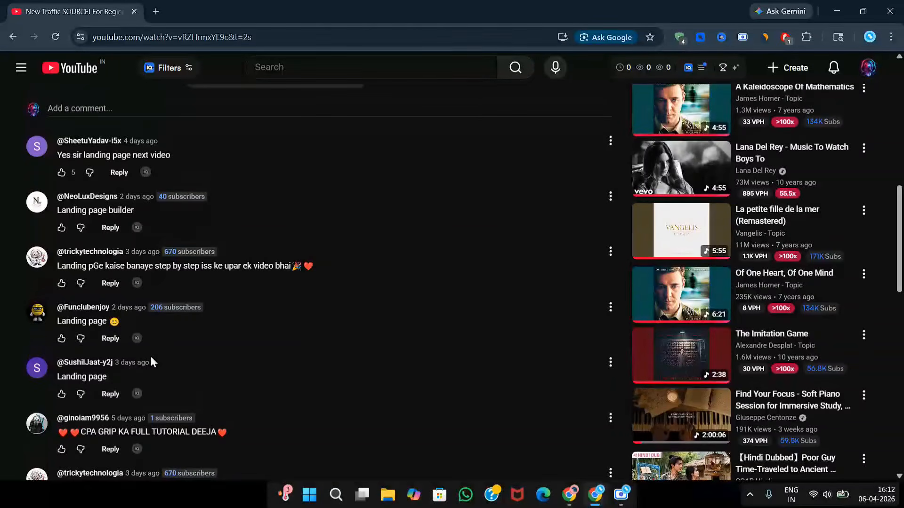
Open the DarkWorld Official channel from the video and look through the links in its description.
{"action": "scroll", "coordinate": [150, 357], "scroll_direction": "up", "scroll_amount": 4}
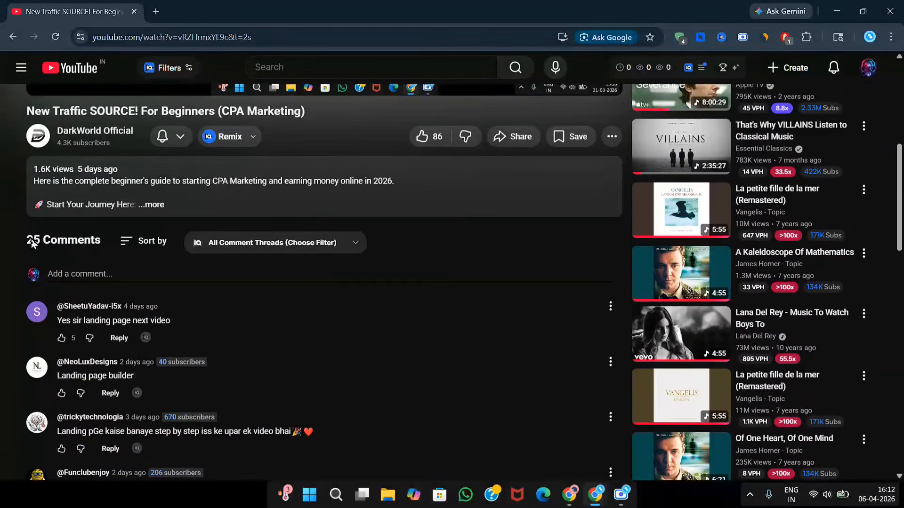
{"action": "left_click", "coordinate": [43, 139]}
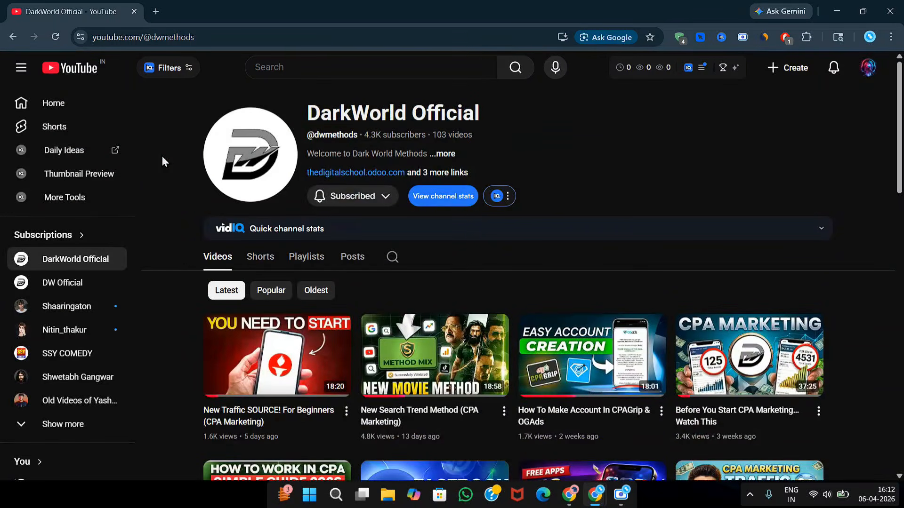
{"action": "left_click", "coordinate": [459, 177]}
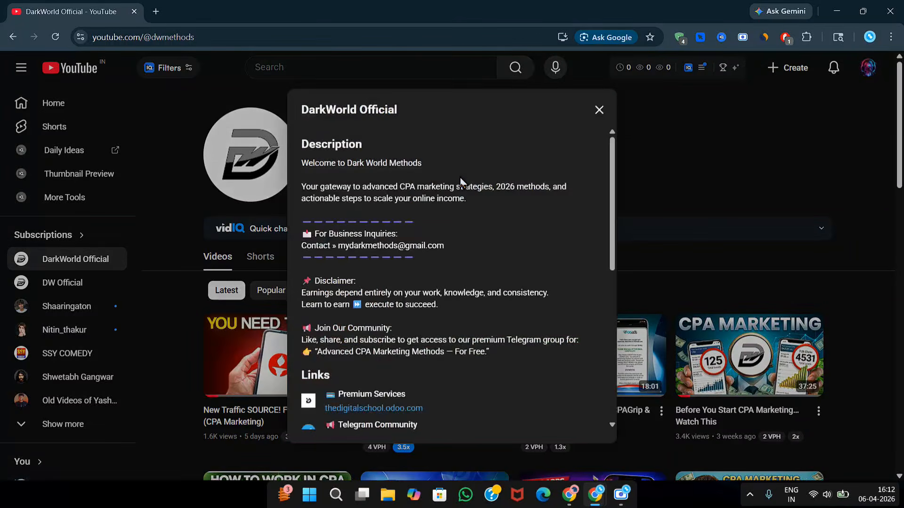
{"action": "scroll", "coordinate": [460, 177], "scroll_direction": "down", "scroll_amount": 3}
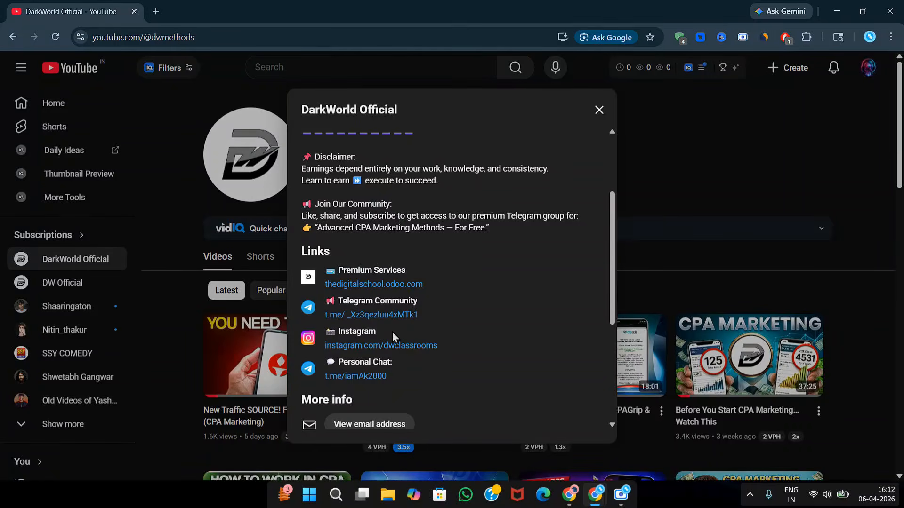
{"action": "left_click", "coordinate": [594, 108]}
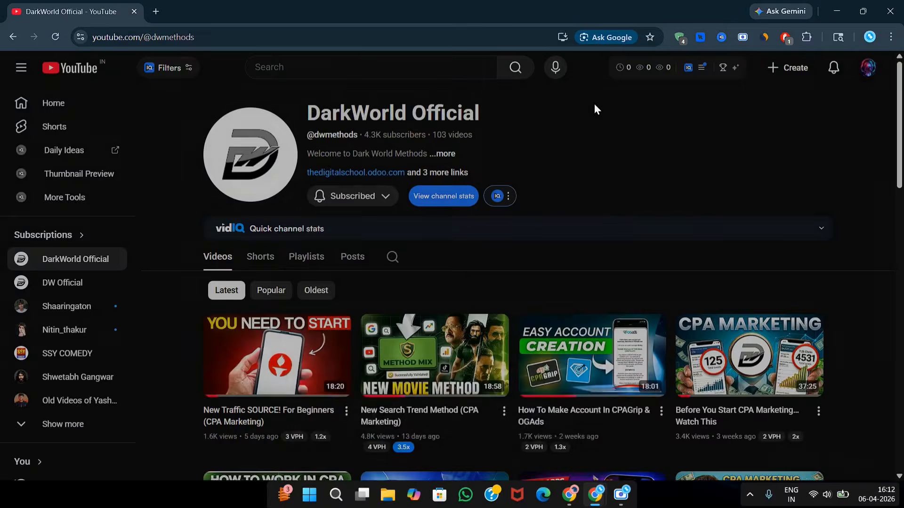
Switch to the other Chrome window, search Google for "lovable dev" and open the Lovable website.
{"action": "mouse_move", "coordinate": [569, 494]}
{"action": "left_click", "coordinate": [550, 427]}
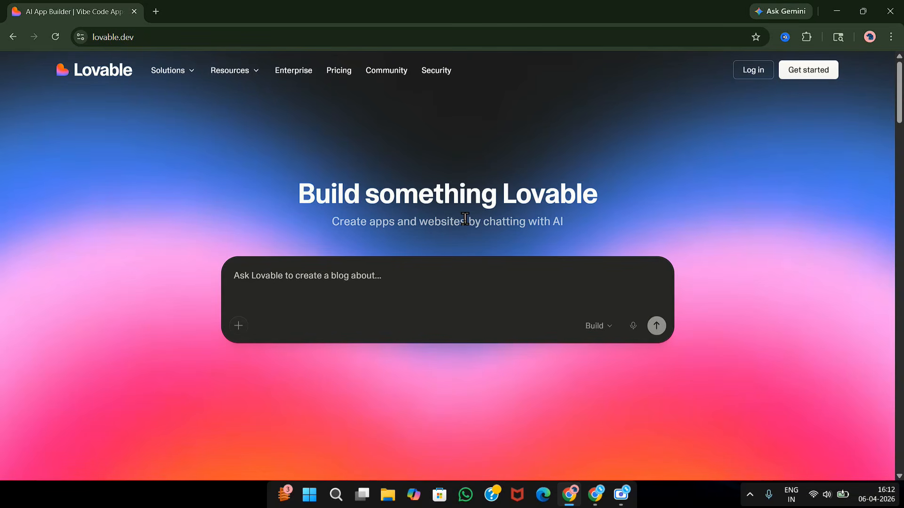
{"action": "left_click", "coordinate": [188, 29]}
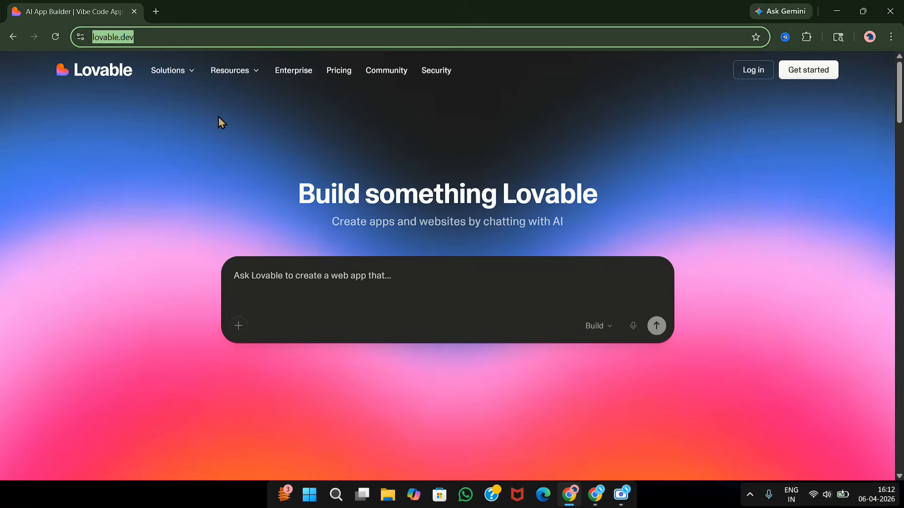
{"action": "left_click", "coordinate": [493, 141]}
{"action": "left_click", "coordinate": [251, 37]}
{"action": "key", "text": "BackSpace"}
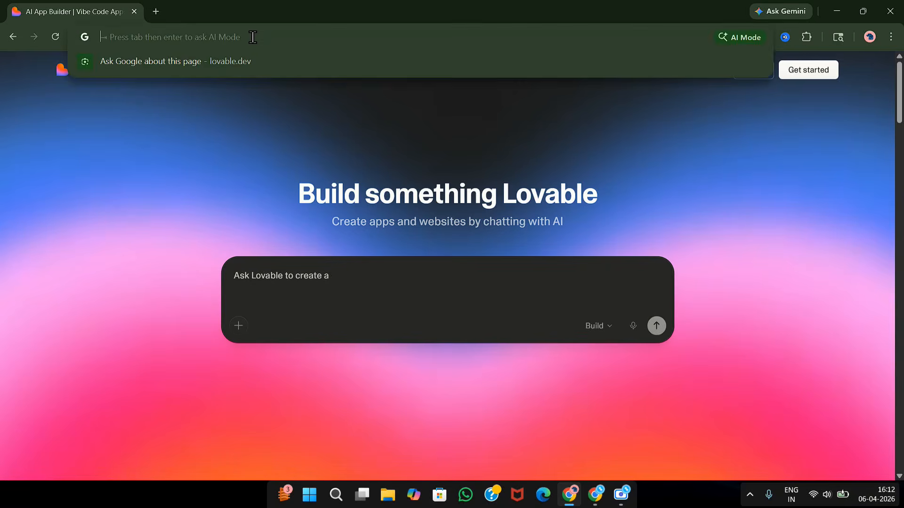
{"action": "type", "text": "lovable dev"}
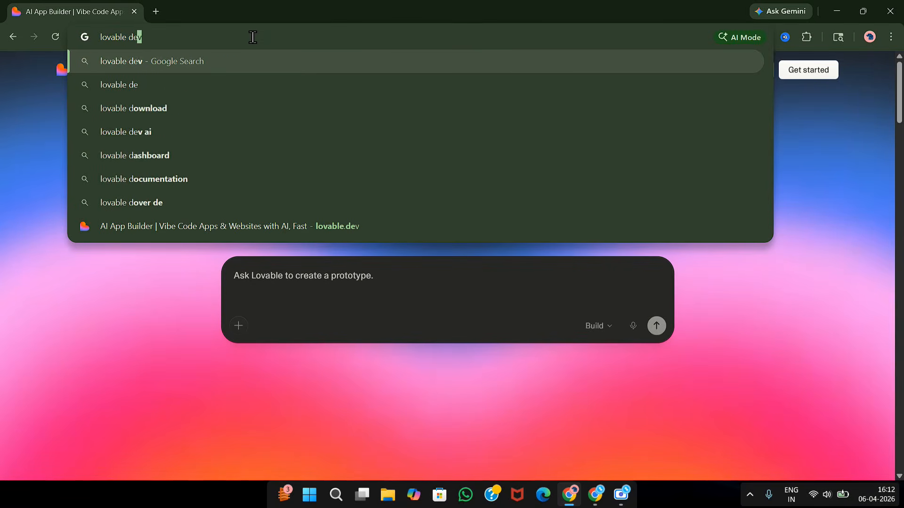
{"action": "left_click_drag", "start_coordinate": [252, 37], "coordinate": [90, 42]}
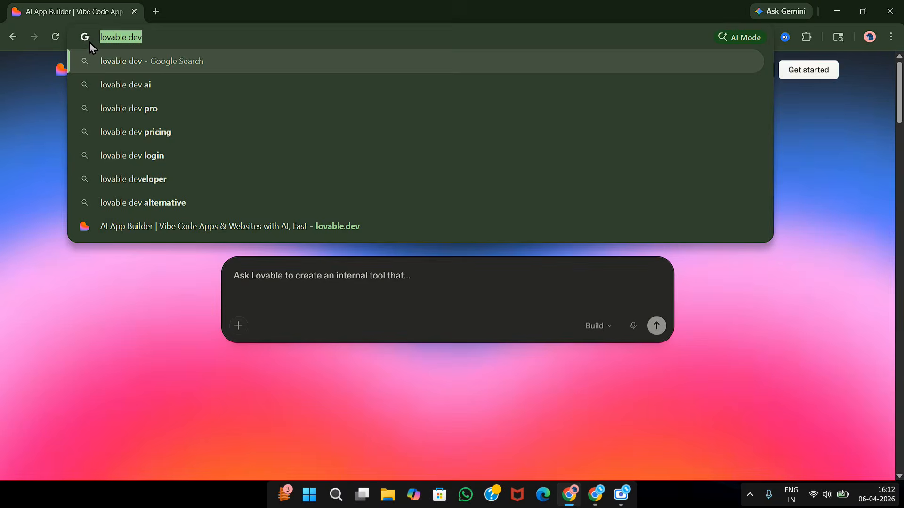
{"action": "key", "text": "Return"}
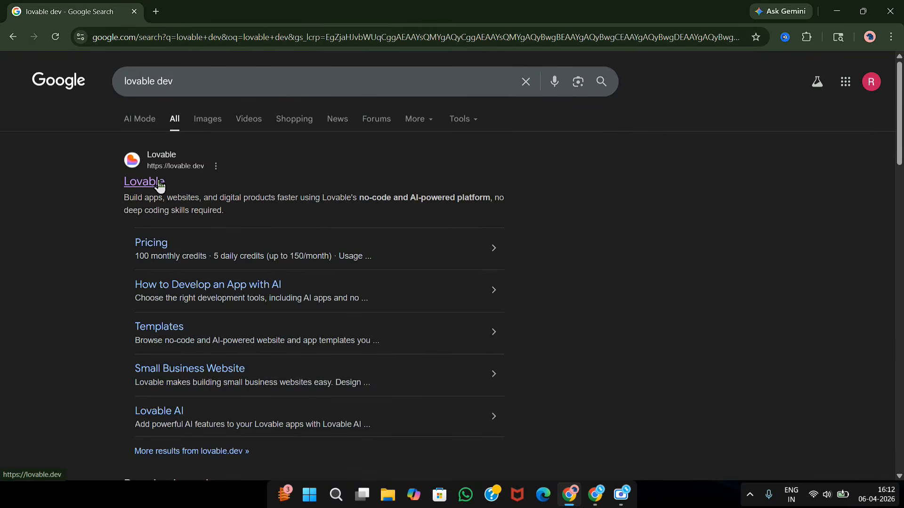
{"action": "left_click", "coordinate": [159, 183]}
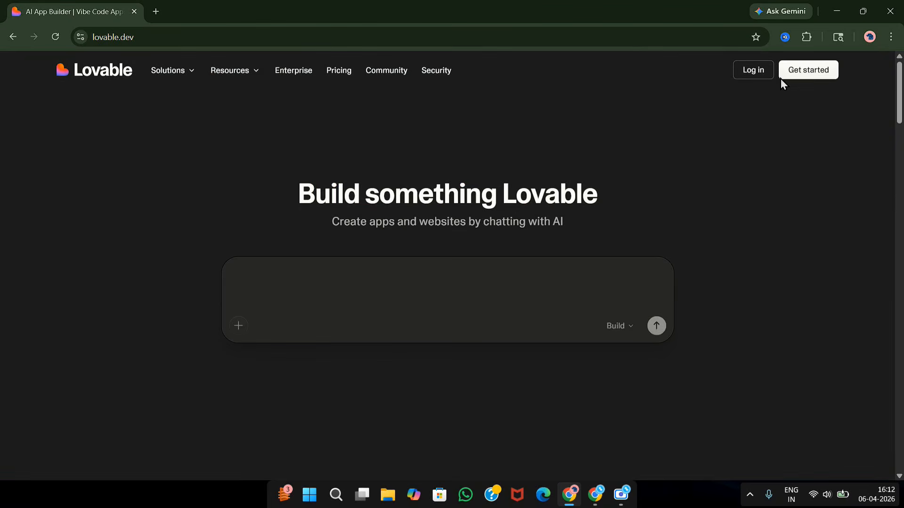
Start creating a free Lovable account, choosing to continue with email.
{"action": "scroll", "coordinate": [804, 76], "scroll_direction": "up", "scroll_amount": 4}
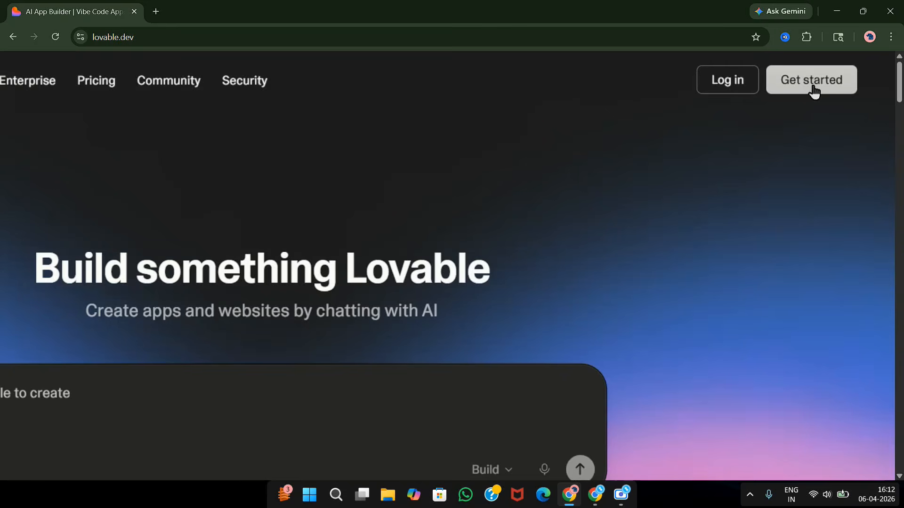
{"action": "scroll", "coordinate": [438, 153], "scroll_direction": "down", "scroll_amount": 4}
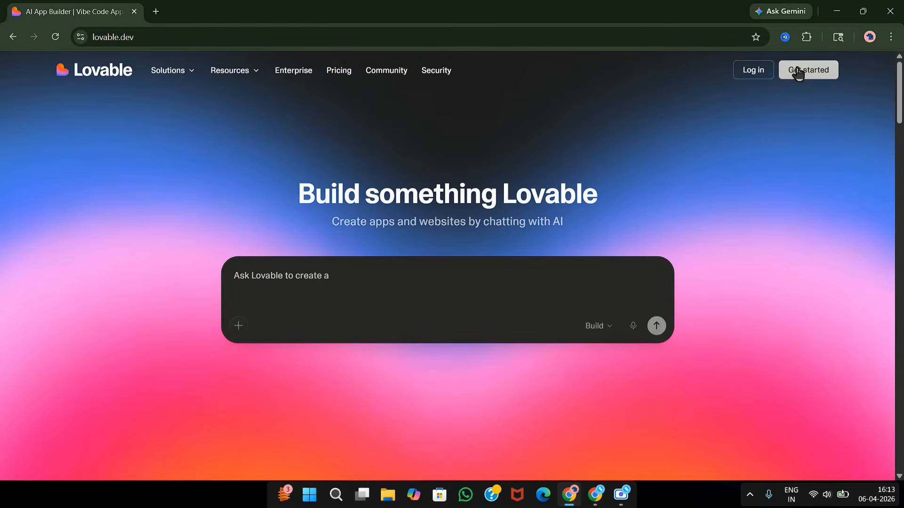
{"action": "left_click", "coordinate": [805, 70]}
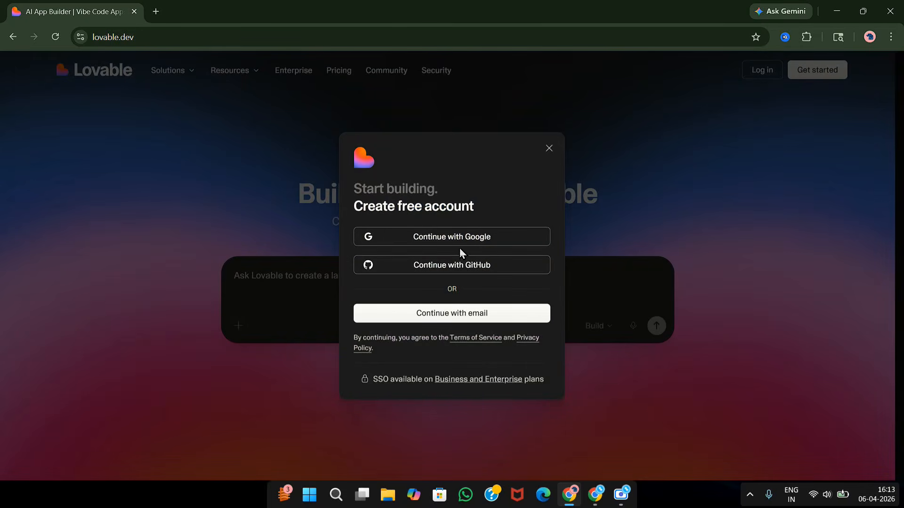
{"action": "left_click", "coordinate": [428, 320]}
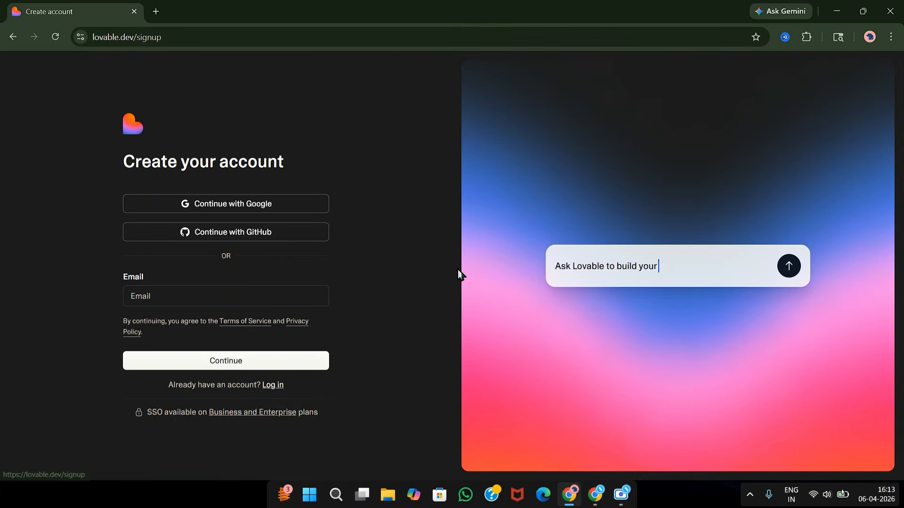
{"action": "left_click", "coordinate": [272, 300]}
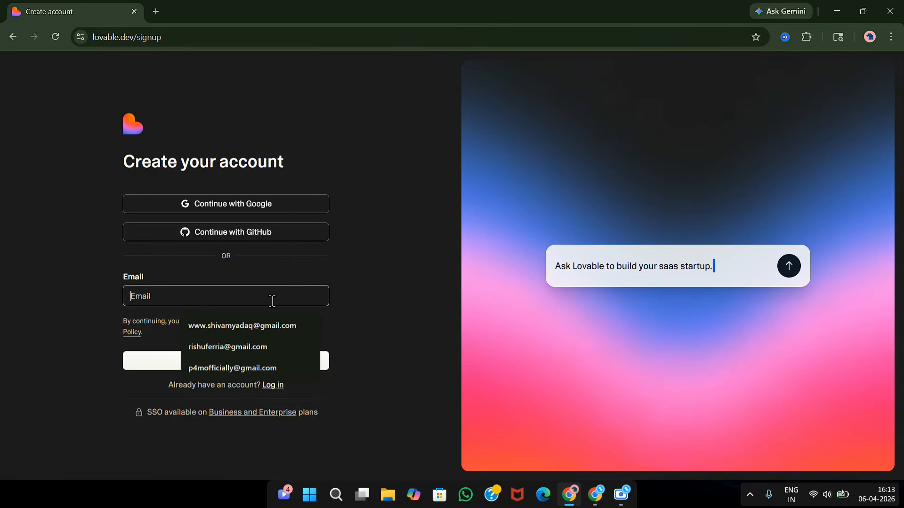
{"action": "key", "text": "Escape"}
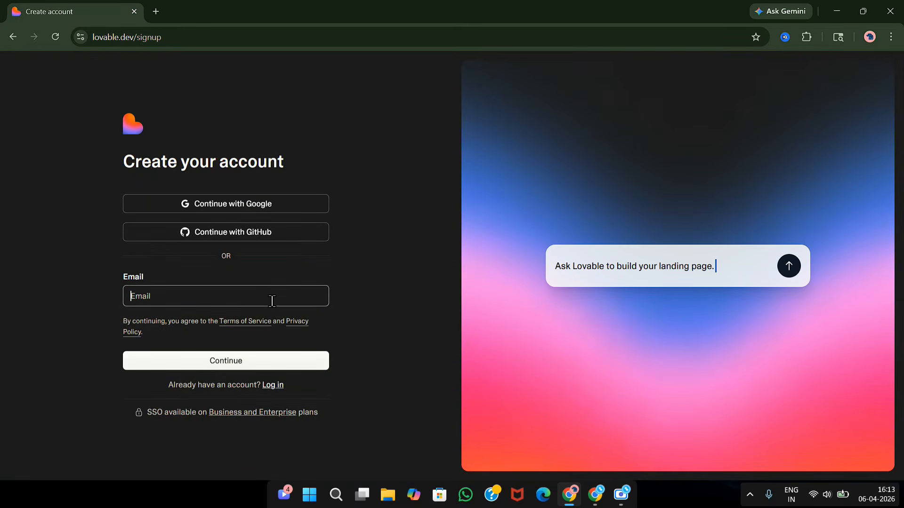
{"action": "type", "text": "info"}
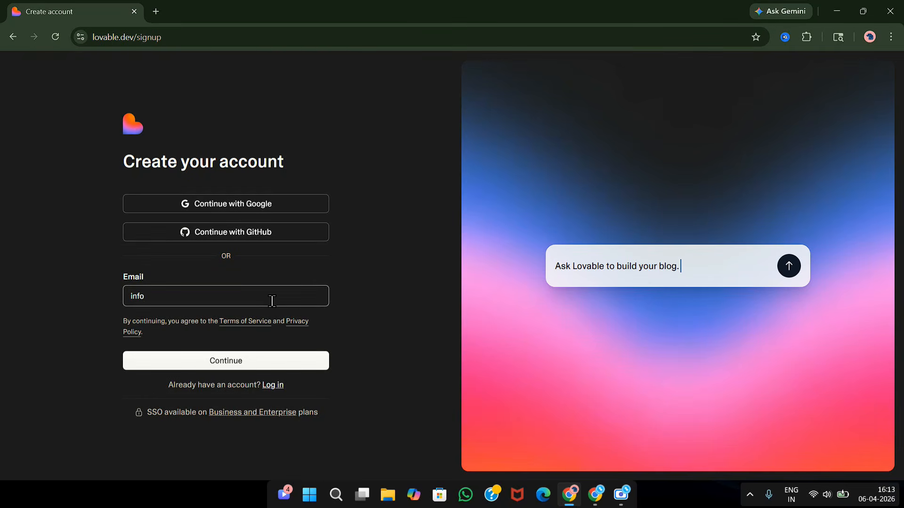
Find and open Gmail in a new tab through a "mail" search and copy the signed-in account's email address.
{"action": "left_click", "coordinate": [157, 9]}
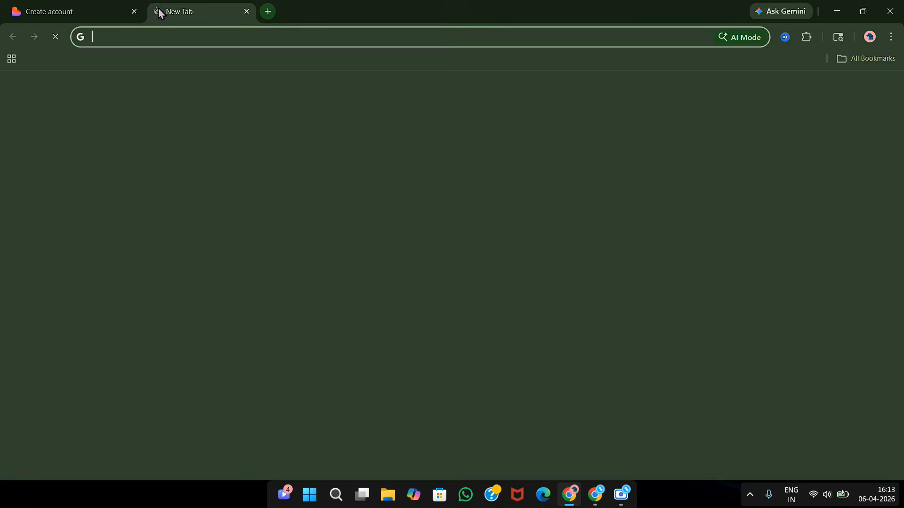
{"action": "type", "text": "mail"}
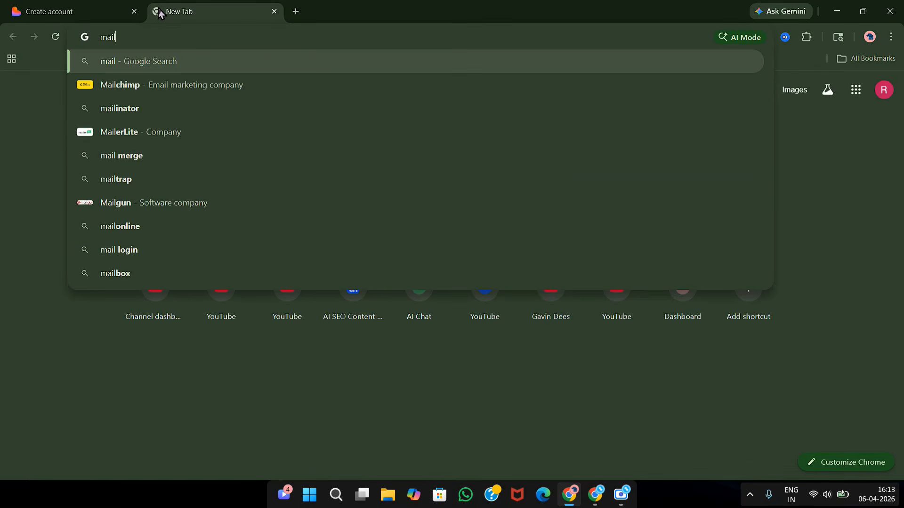
{"action": "key", "text": "Return"}
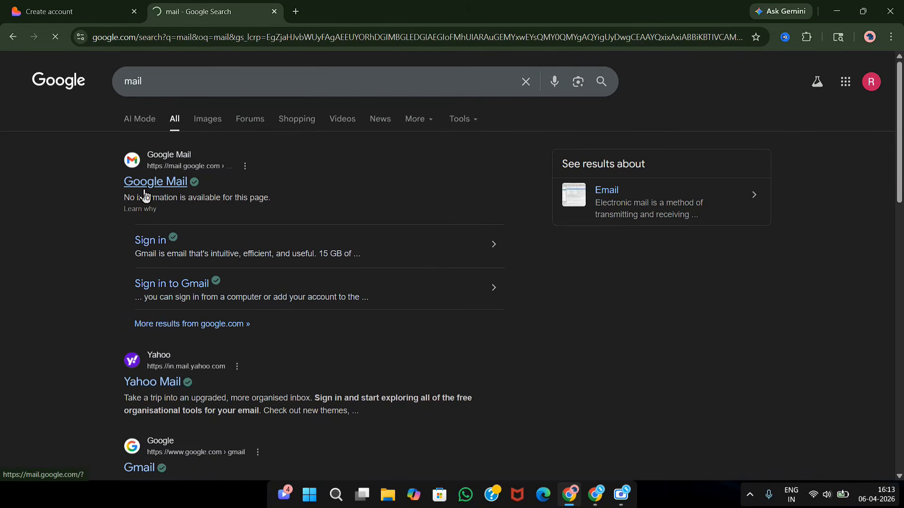
{"action": "left_click", "coordinate": [144, 192]}
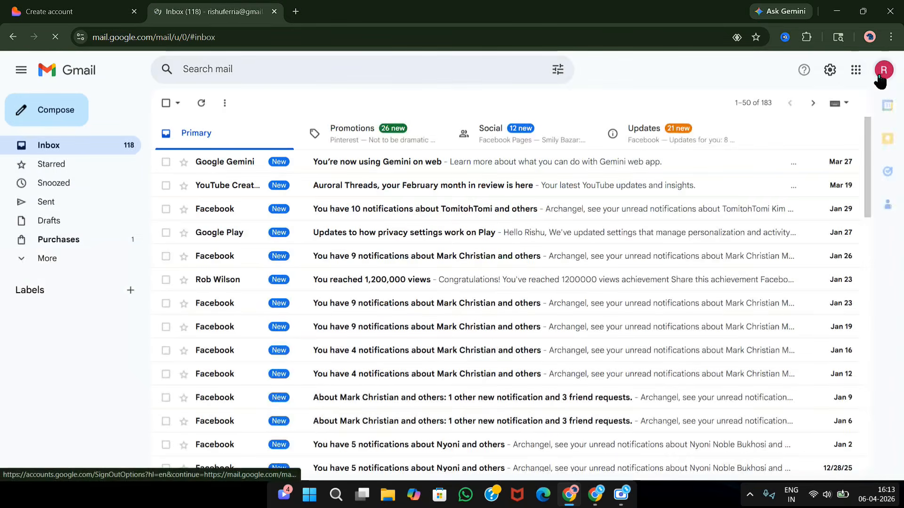
{"action": "left_click", "coordinate": [880, 79]}
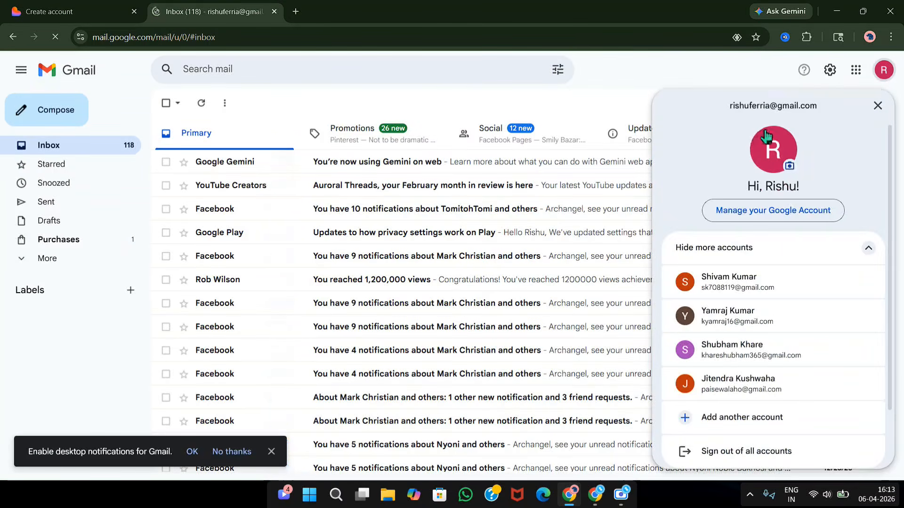
{"action": "triple_click", "coordinate": [753, 101]}
{"action": "key", "text": "ctrl+c"}
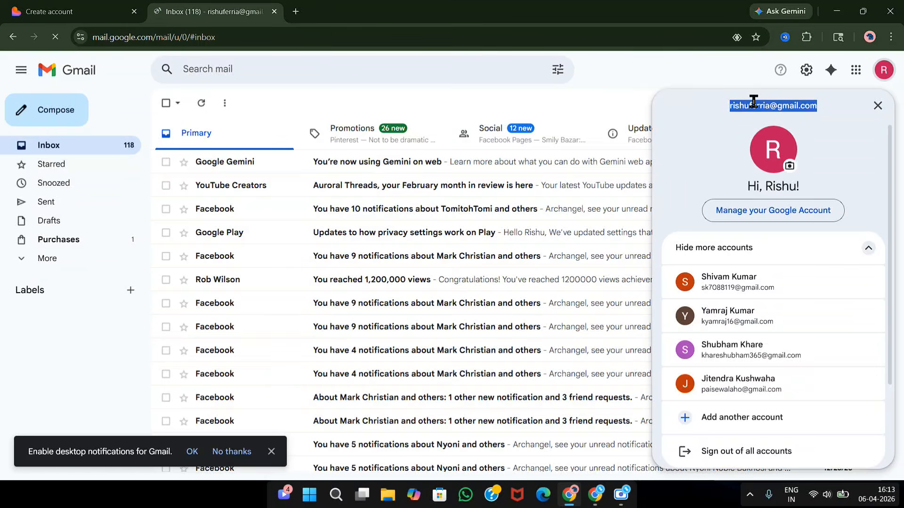
Return to the Lovable sign-up page, replace the email entry with the copied address and continue.
{"action": "left_click", "coordinate": [106, 3]}
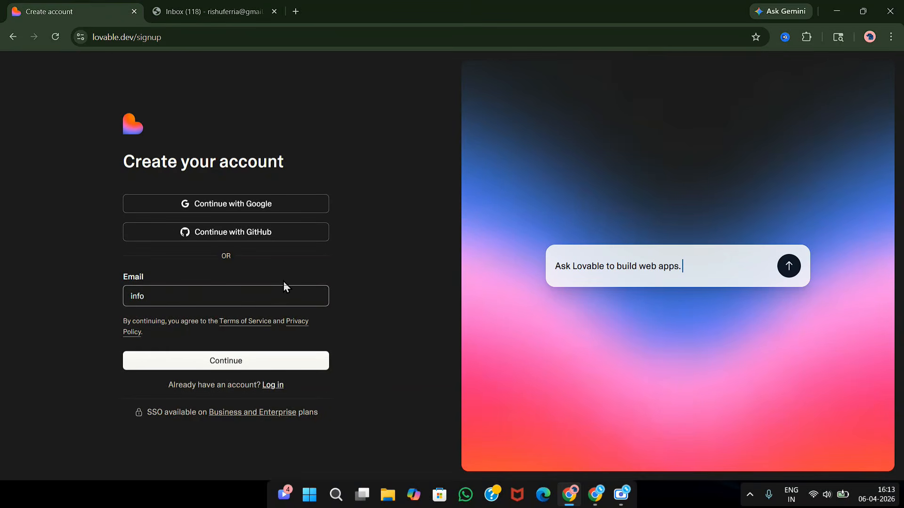
{"action": "key", "text": "BackSpace"}
{"action": "key", "text": "BackSpace"}
{"action": "key", "text": "BackSpace"}
{"action": "key", "text": "BackSpace"}
{"action": "key", "text": "ctrl+v"}
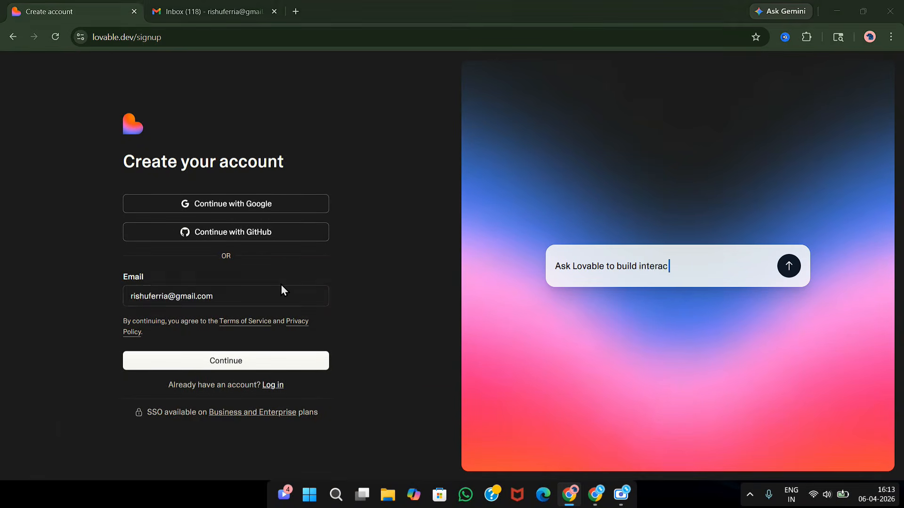
{"action": "key", "text": "ctrl+s"}
{"action": "key", "text": "Escape"}
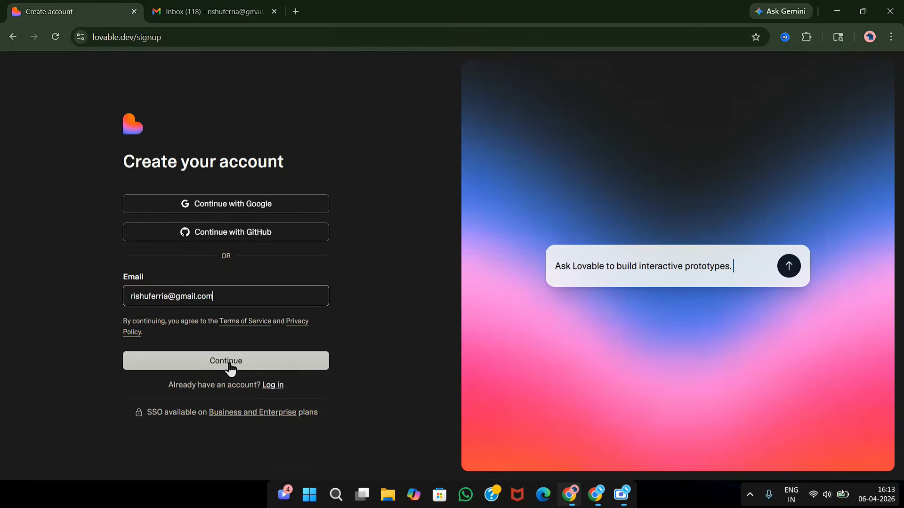
{"action": "left_click", "coordinate": [230, 363]}
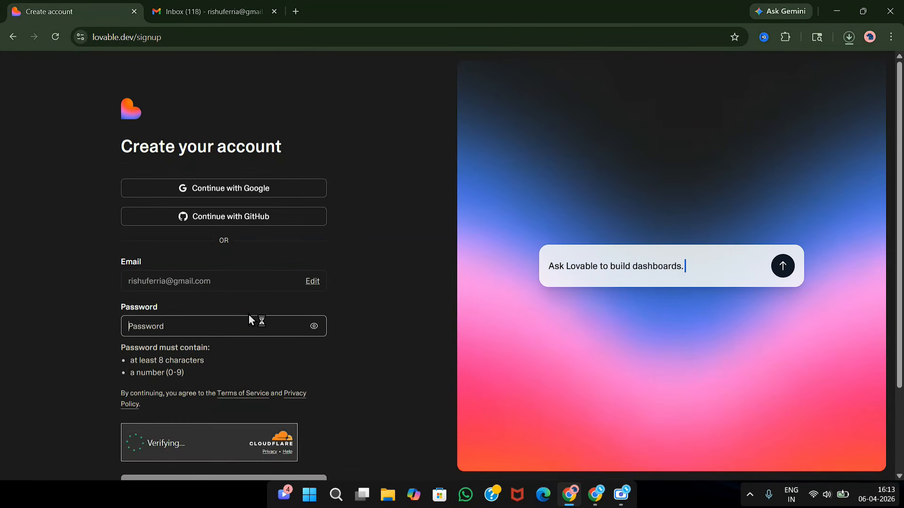
Enter the account password, create the Lovable account and save the login in the browser.
{"action": "type", "text": "*************"}
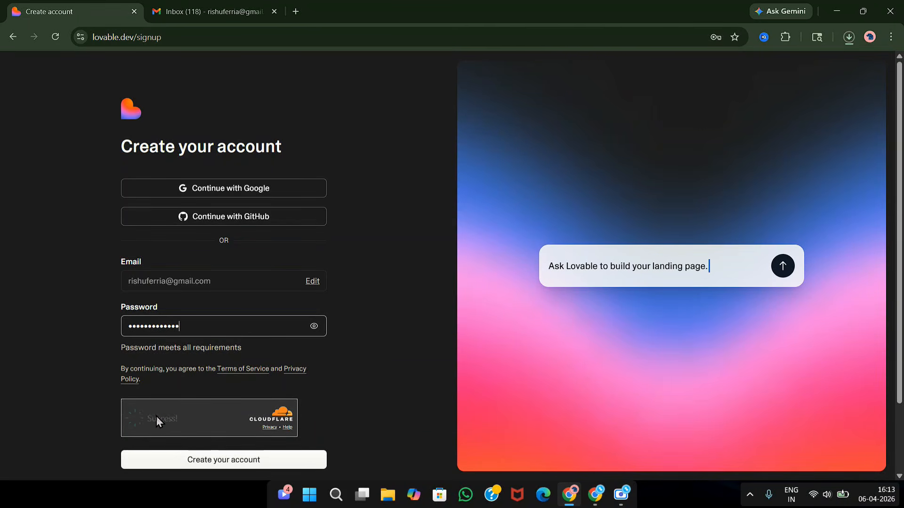
{"action": "left_click", "coordinate": [192, 468]}
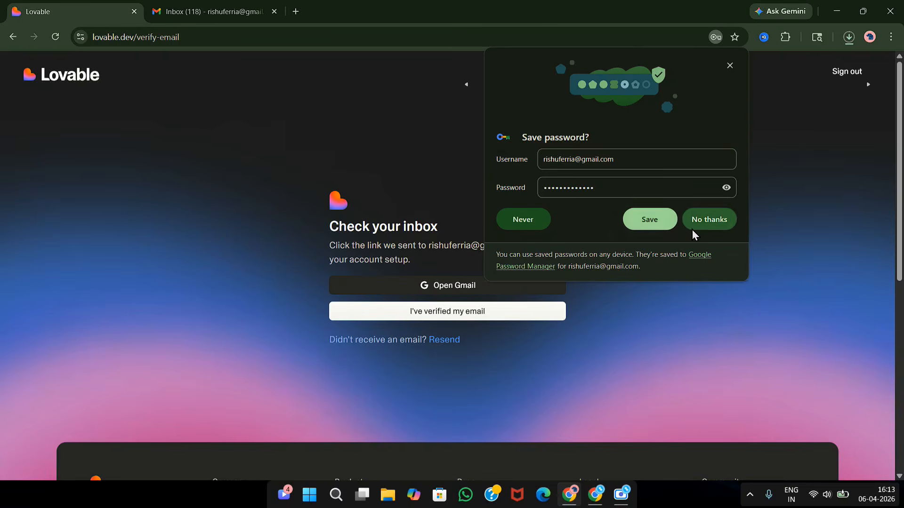
{"action": "left_click", "coordinate": [669, 227]}
Refresh the Gmail inbox, open Lovable's "Verify your email for Lovable.dev" message and follow its verification link.
{"action": "left_click", "coordinate": [212, 11]}
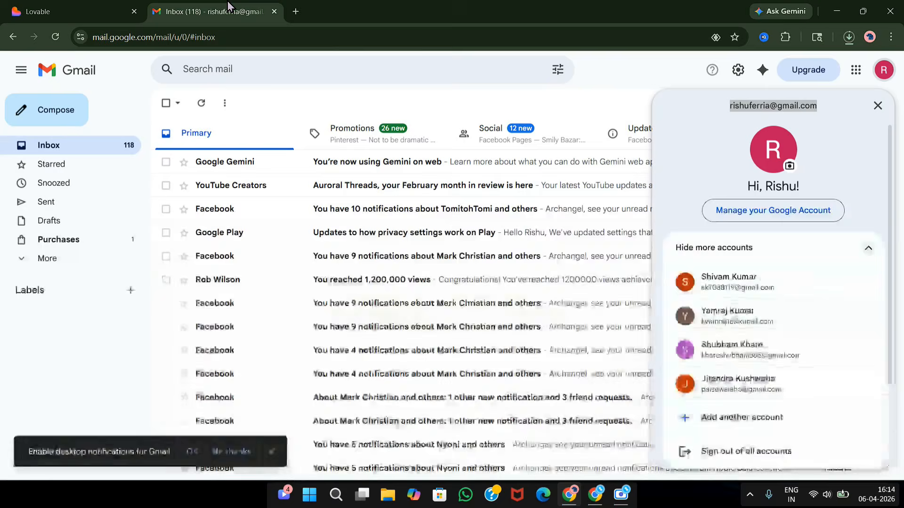
{"action": "key", "text": "F5"}
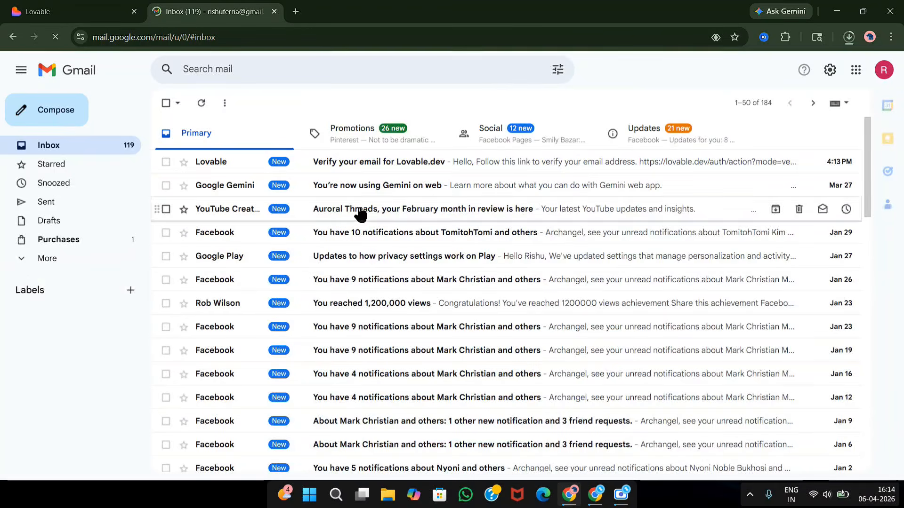
{"action": "left_click", "coordinate": [401, 164]}
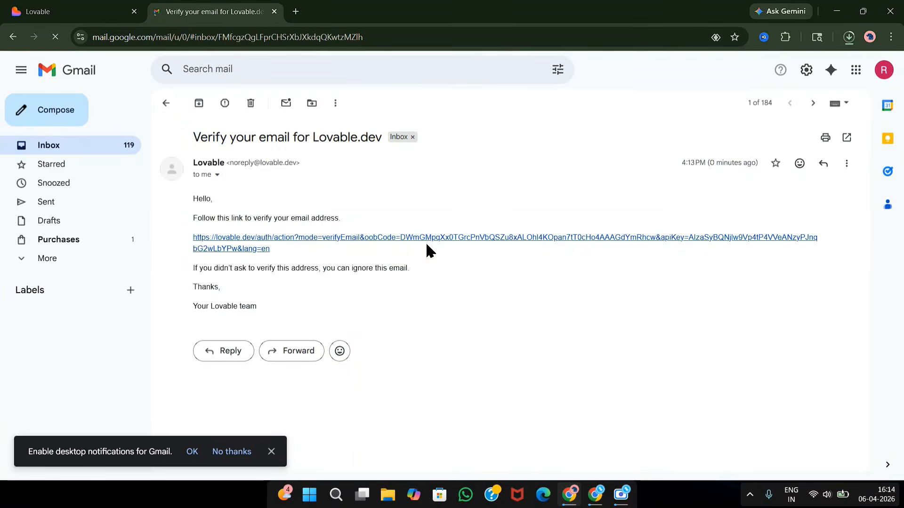
{"action": "left_click", "coordinate": [255, 246]}
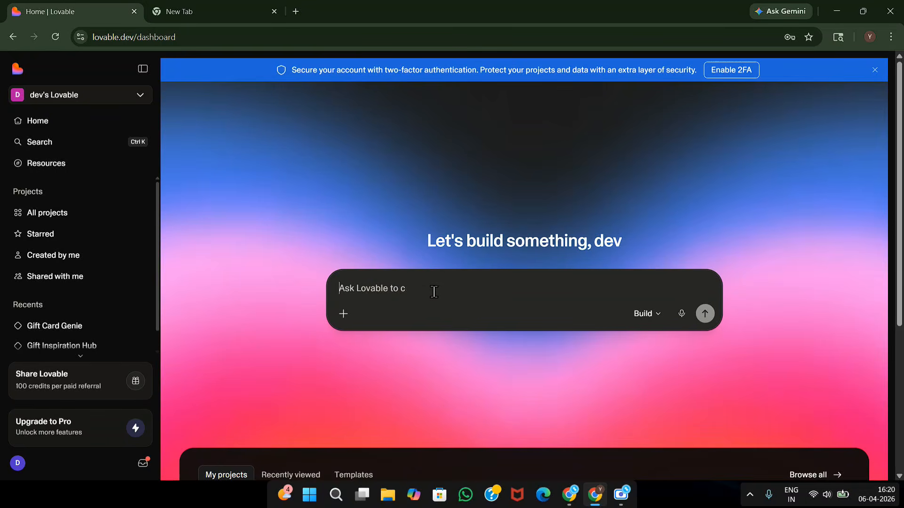
Load appbloop.com in the second browser tab, replacing the leftover address text.
{"action": "left_click", "coordinate": [275, 6]}
{"action": "key", "text": "ctrl+a"}
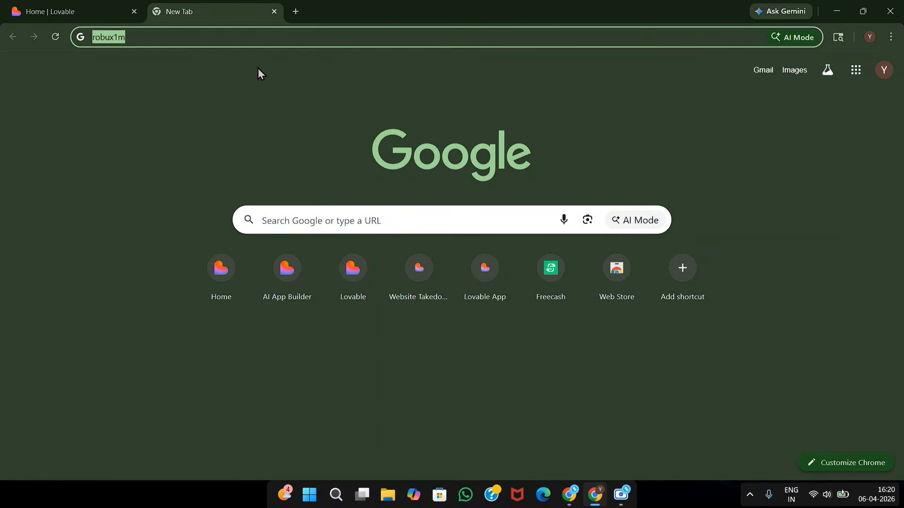
{"action": "key", "text": "BackSpace"}
{"action": "type", "text": "app"}
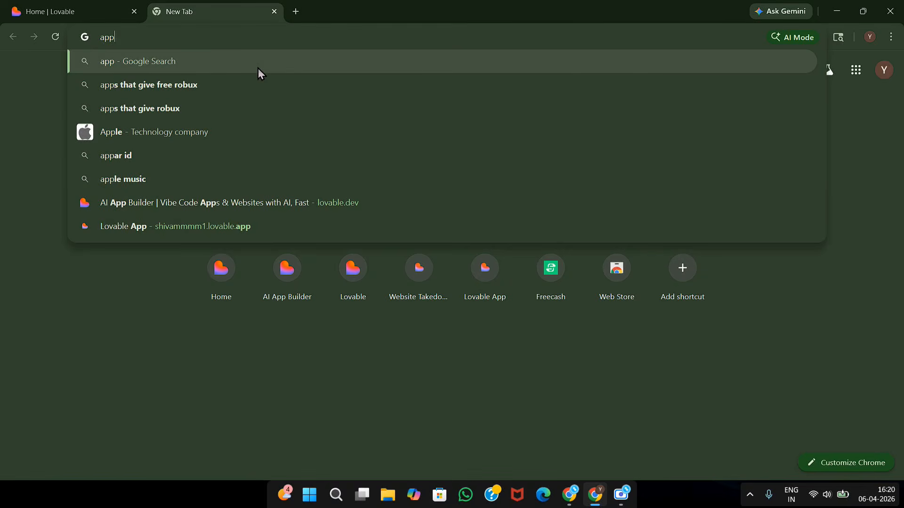
{"action": "type", "text": "bloop.com"}
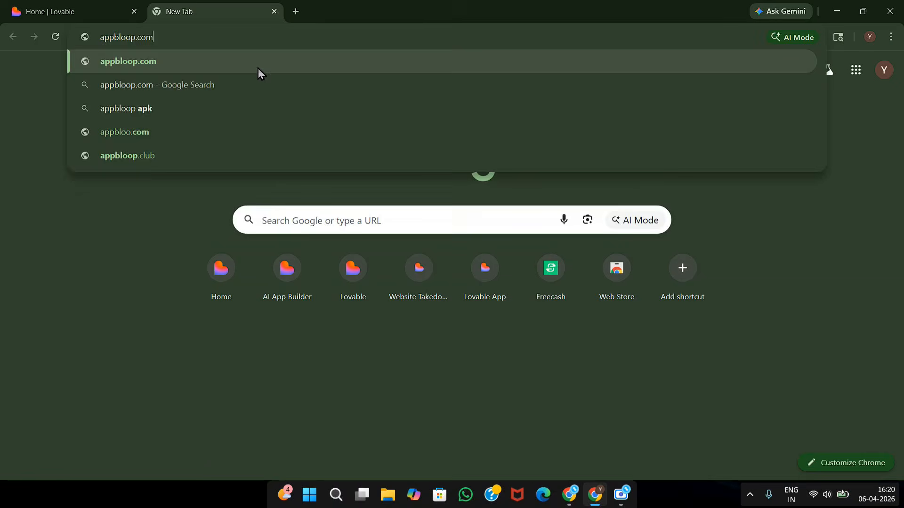
{"action": "key", "text": "Return"}
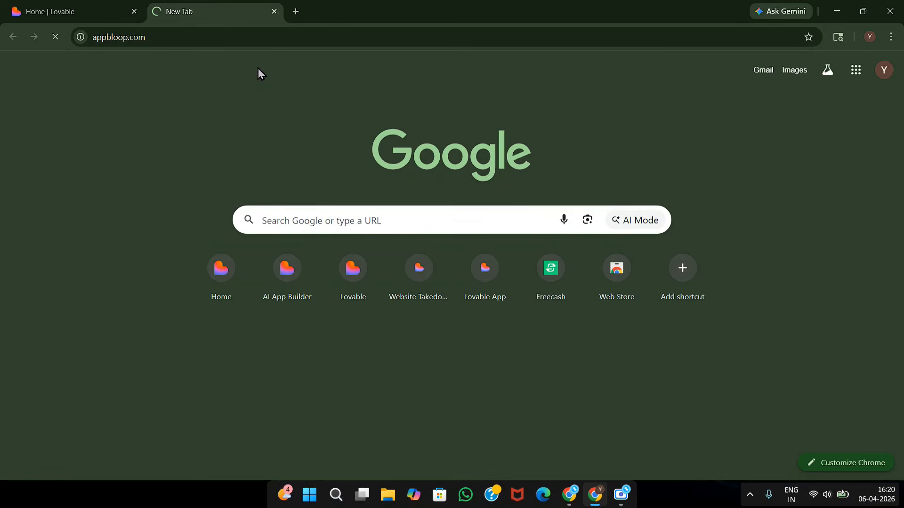
Copy the full web address of the AppBloop site.
{"action": "double_click", "coordinate": [246, 38]}
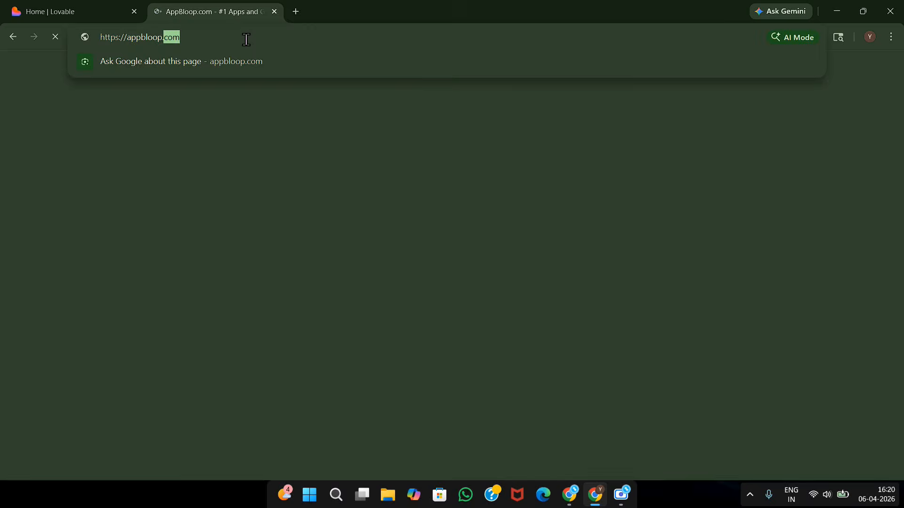
{"action": "left_click", "coordinate": [246, 38]}
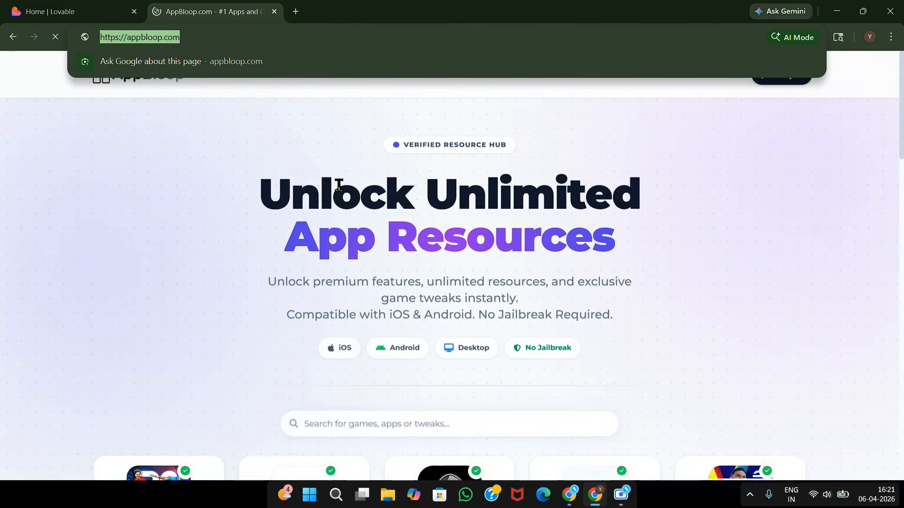
{"action": "left_click", "coordinate": [339, 185]}
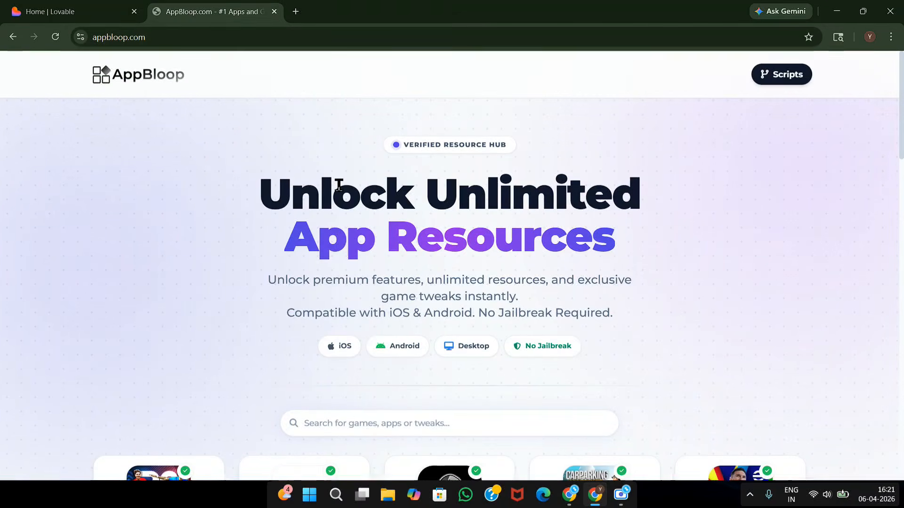
{"action": "double_click", "coordinate": [221, 37]}
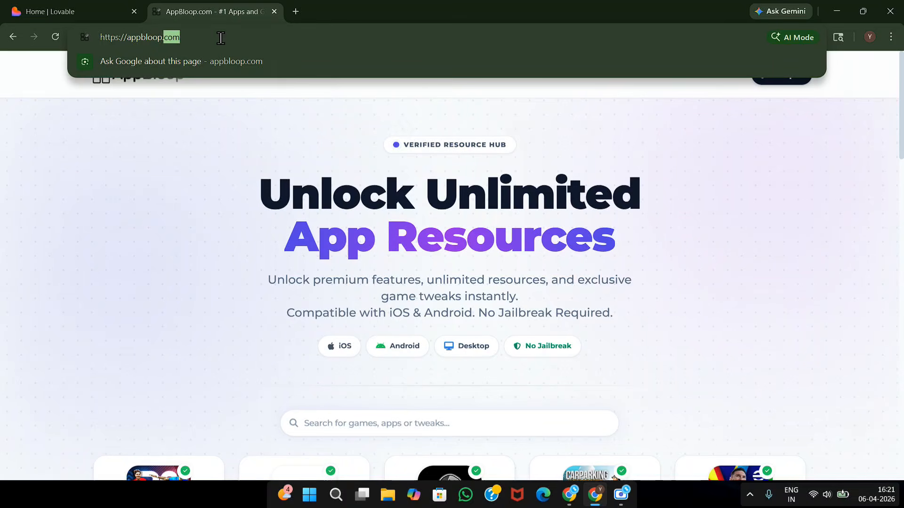
{"action": "key", "text": "ctrl+a"}
{"action": "key", "text": "ctrl+c"}
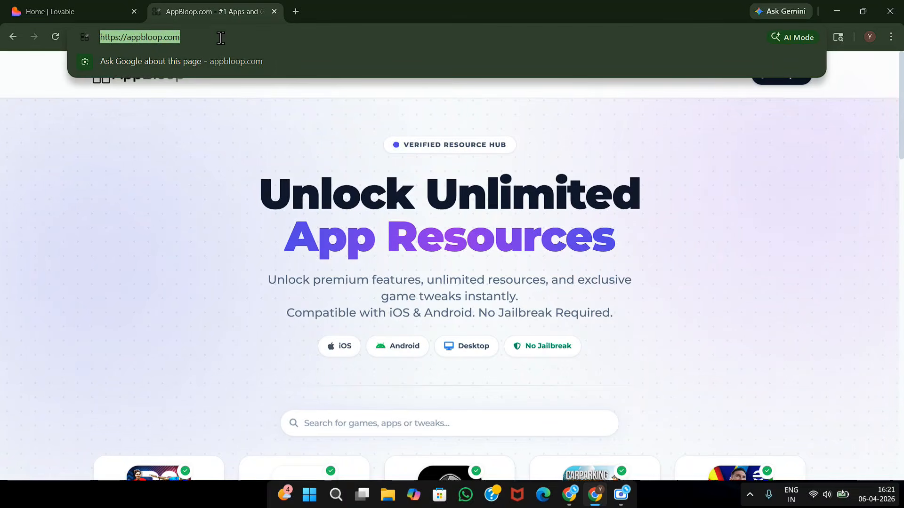
{"action": "left_click", "coordinate": [118, 5]}
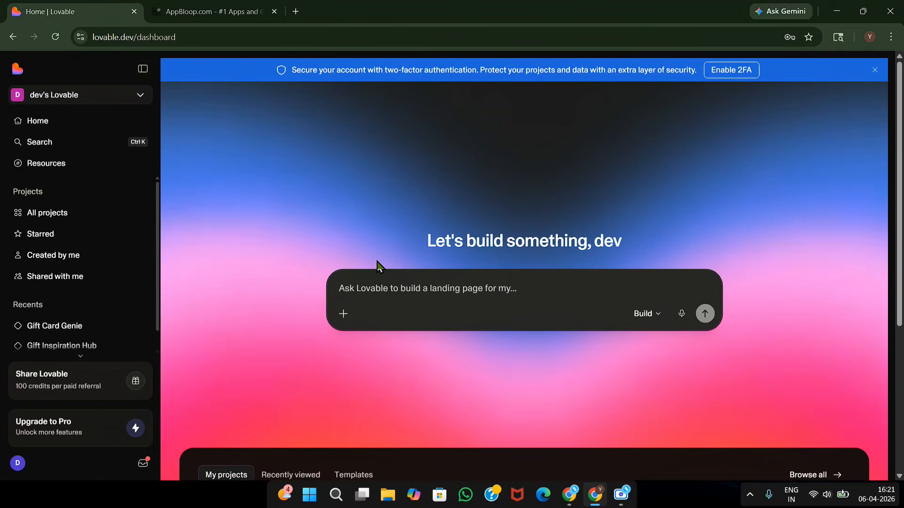
{"action": "key", "text": "ctrl+v"}
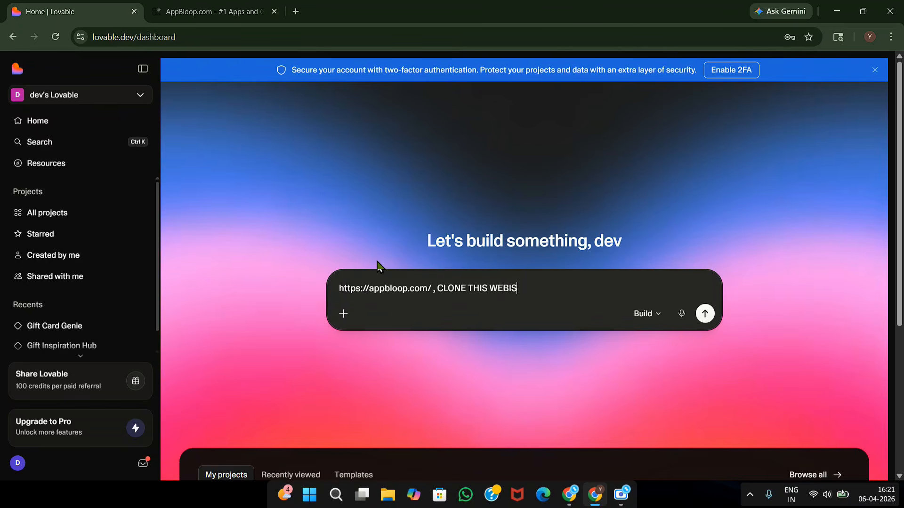
{"action": "key", "text": "Return"}
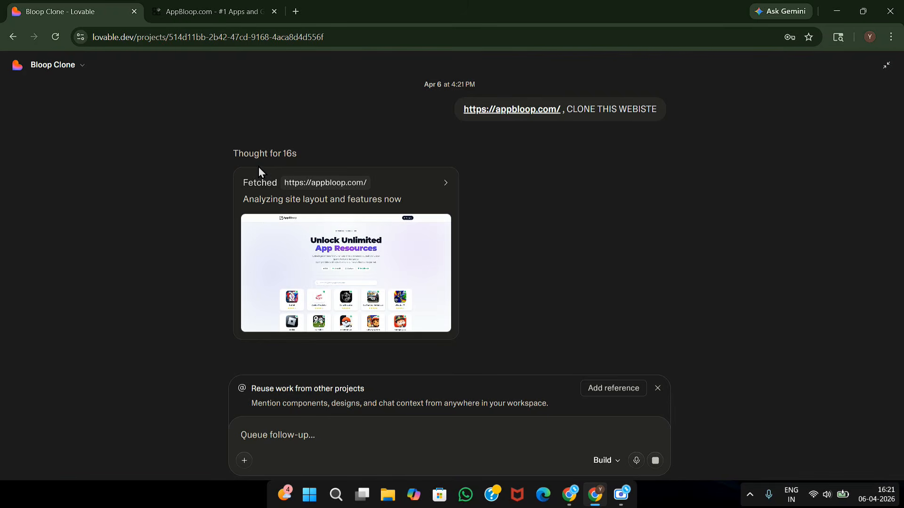
Look through the original AppBloop page's app grid, return to the Lovable project and dismiss the suggestion to reuse other projects' work.
{"action": "left_click", "coordinate": [231, 7]}
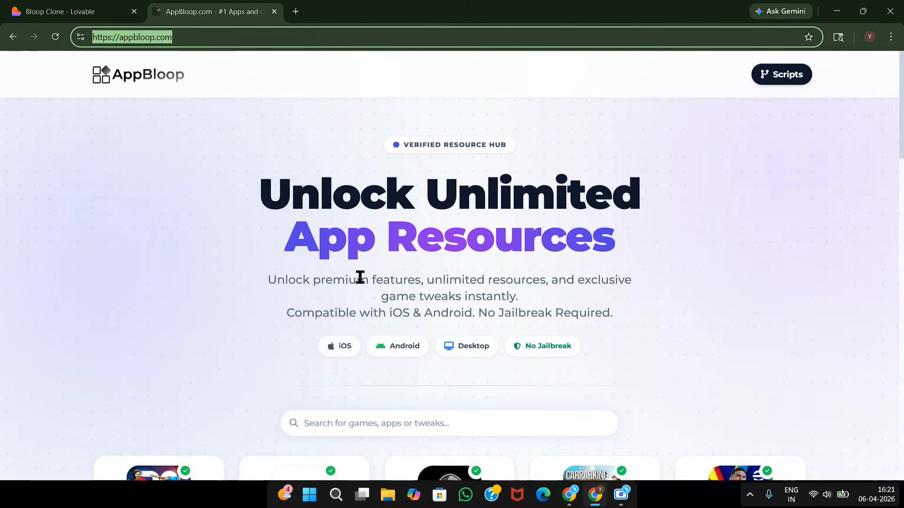
{"action": "scroll", "coordinate": [350, 335], "scroll_direction": "down", "scroll_amount": 12}
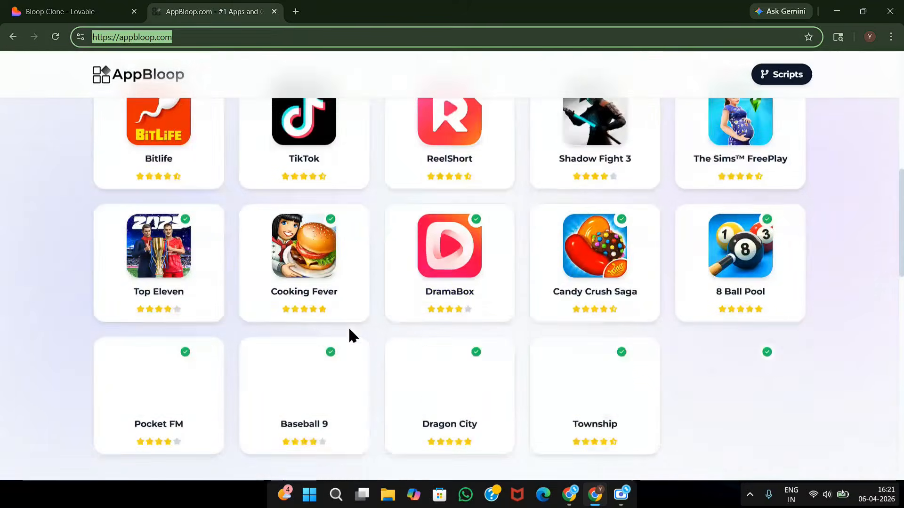
{"action": "scroll", "coordinate": [397, 388], "scroll_direction": "down", "scroll_amount": 6}
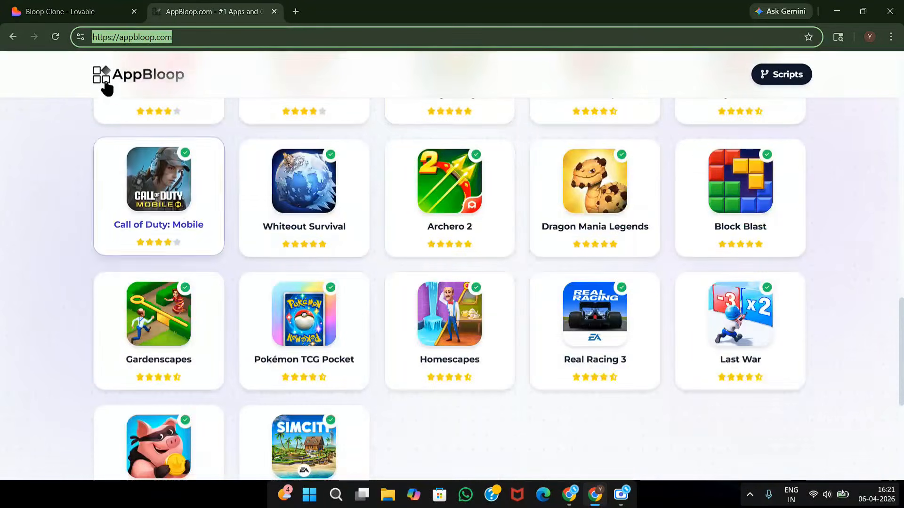
{"action": "left_click", "coordinate": [75, 12]}
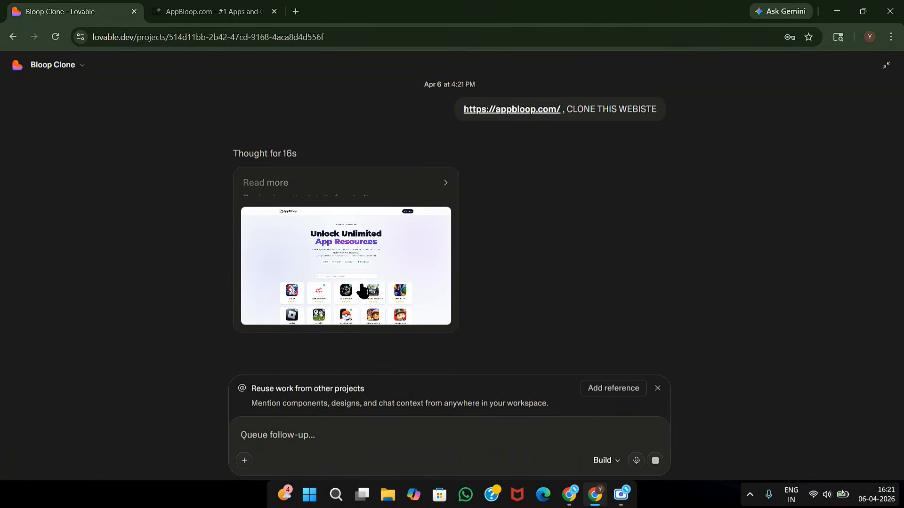
{"action": "left_click", "coordinate": [656, 389]}
{"action": "left_click", "coordinate": [655, 388]}
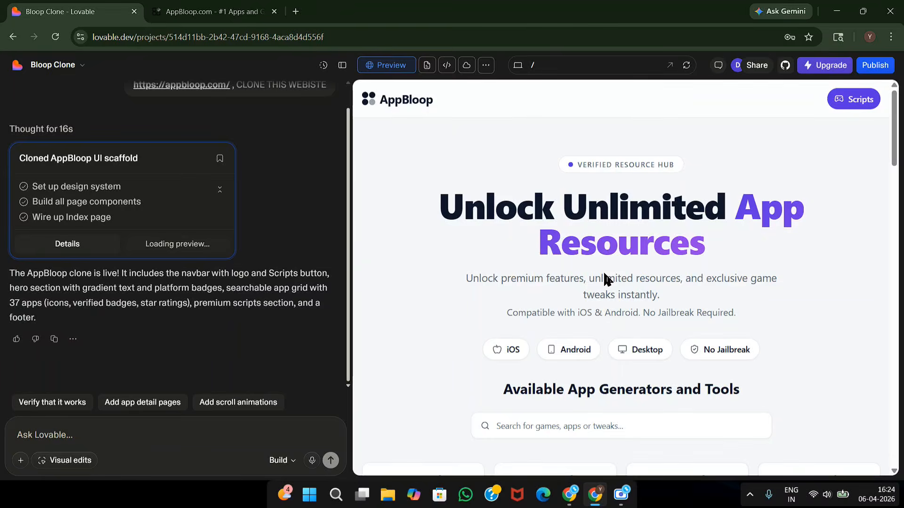
Examine the generated clone's hero section and app grid in the preview and compare them with the original AppBloop page.
{"action": "scroll", "coordinate": [642, 281], "scroll_direction": "down", "scroll_amount": 6}
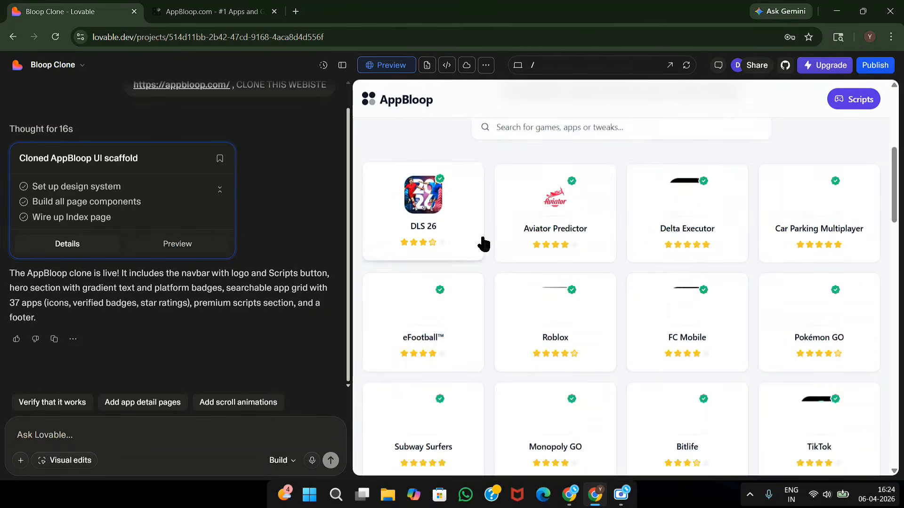
{"action": "scroll", "coordinate": [486, 219], "scroll_direction": "down", "scroll_amount": 10}
{"action": "scroll", "coordinate": [487, 217], "scroll_direction": "up", "scroll_amount": 6}
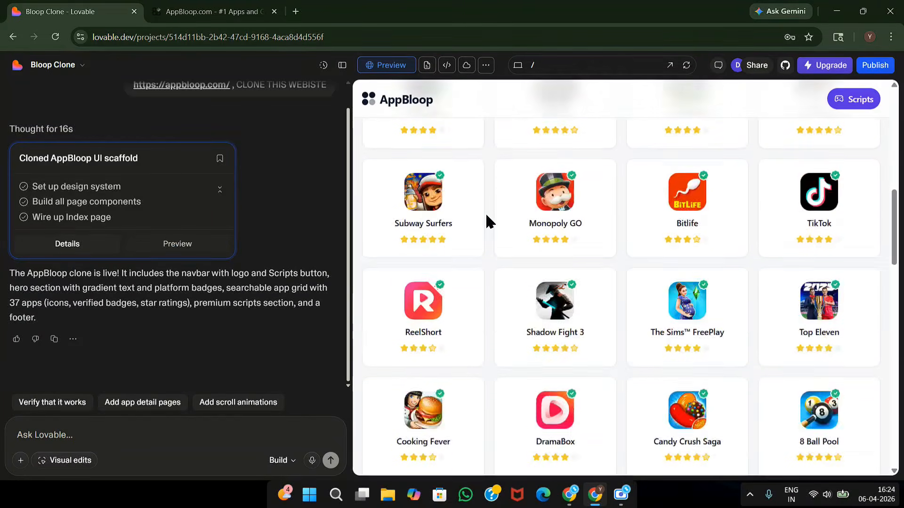
{"action": "left_click", "coordinate": [202, 11]}
{"action": "scroll", "coordinate": [364, 256], "scroll_direction": "up", "scroll_amount": 5}
{"action": "scroll", "coordinate": [365, 264], "scroll_direction": "up", "scroll_amount": 10}
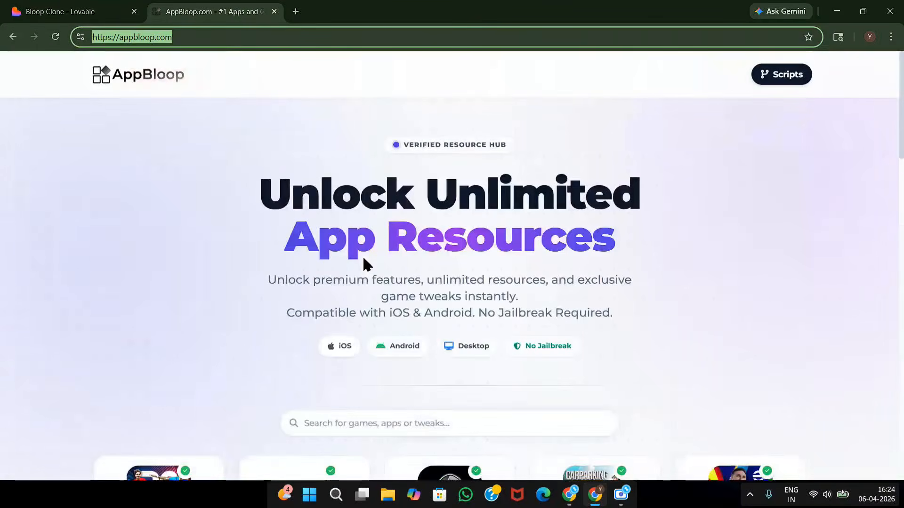
{"action": "left_click", "coordinate": [66, 10]}
{"action": "scroll", "coordinate": [521, 304], "scroll_direction": "up", "scroll_amount": 3}
{"action": "scroll", "coordinate": [519, 304], "scroll_direction": "up", "scroll_amount": 5}
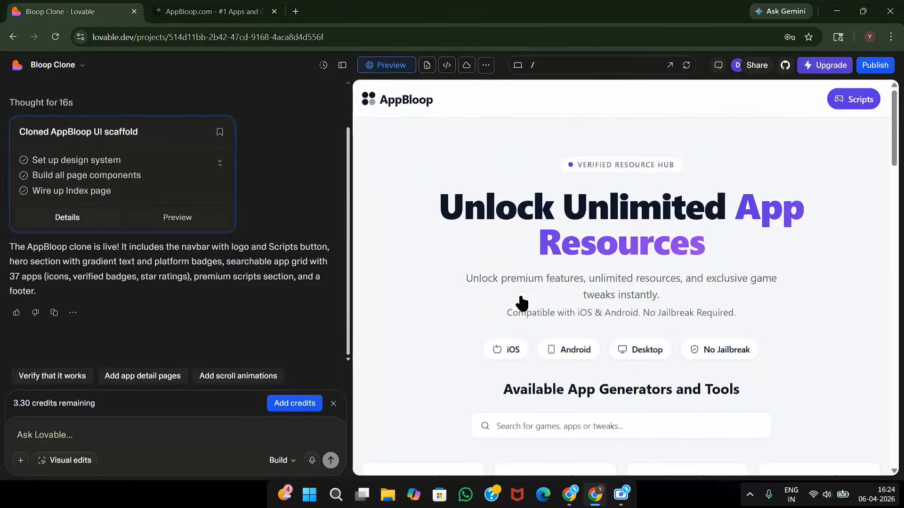
{"action": "scroll", "coordinate": [519, 303], "scroll_direction": "down", "scroll_amount": 3}
{"action": "scroll", "coordinate": [518, 282], "scroll_direction": "up", "scroll_amount": 3}
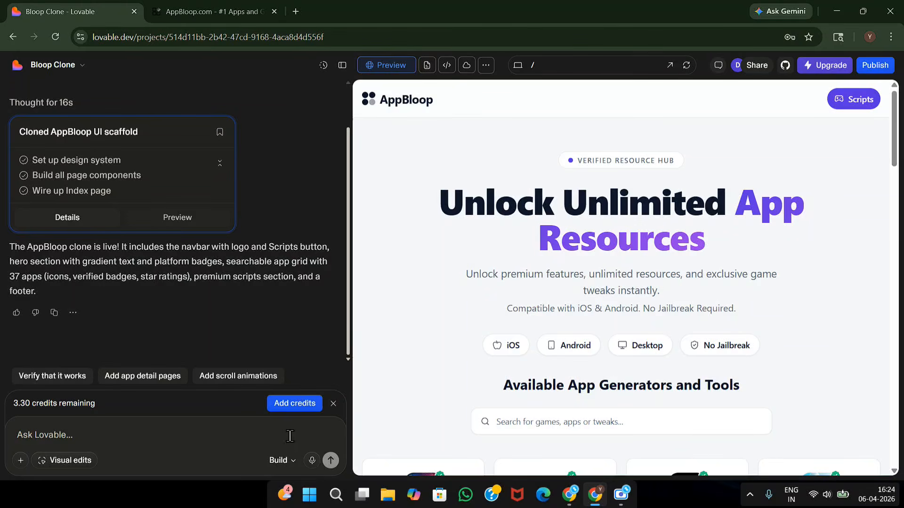
Select the AppBloop header logo with Visual edits and submit the request "CHNAGE THIS LOGO, AND NAME IT AS: DWOFFICIAL".
{"action": "left_click", "coordinate": [75, 459]}
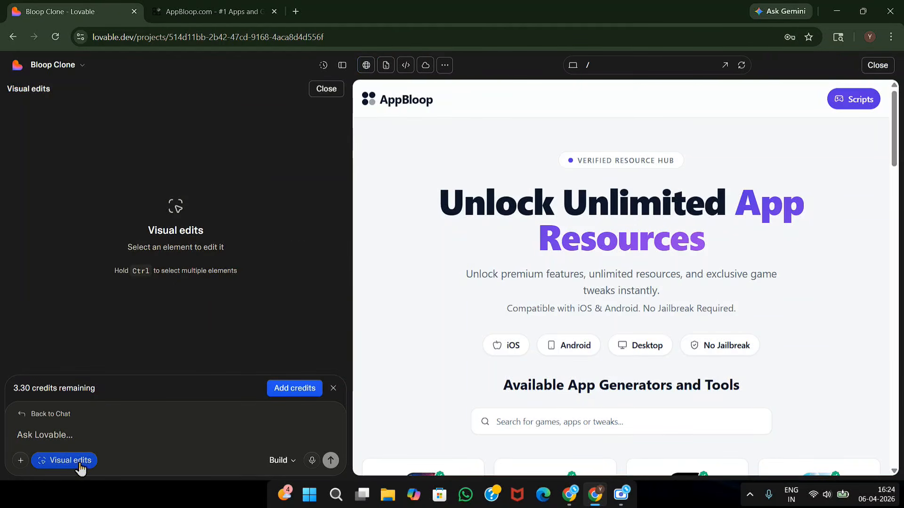
{"action": "left_click", "coordinate": [374, 101]}
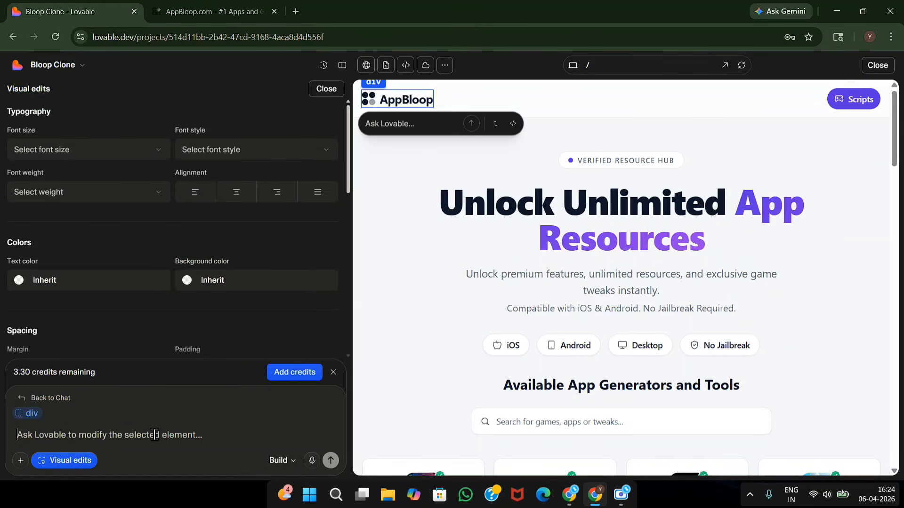
{"action": "type", "text": "CH"}
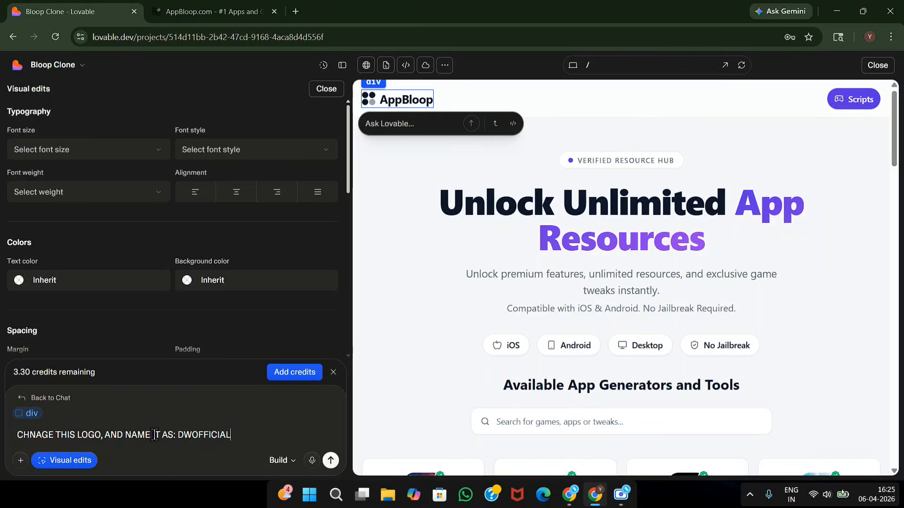
{"action": "key", "text": "Return"}
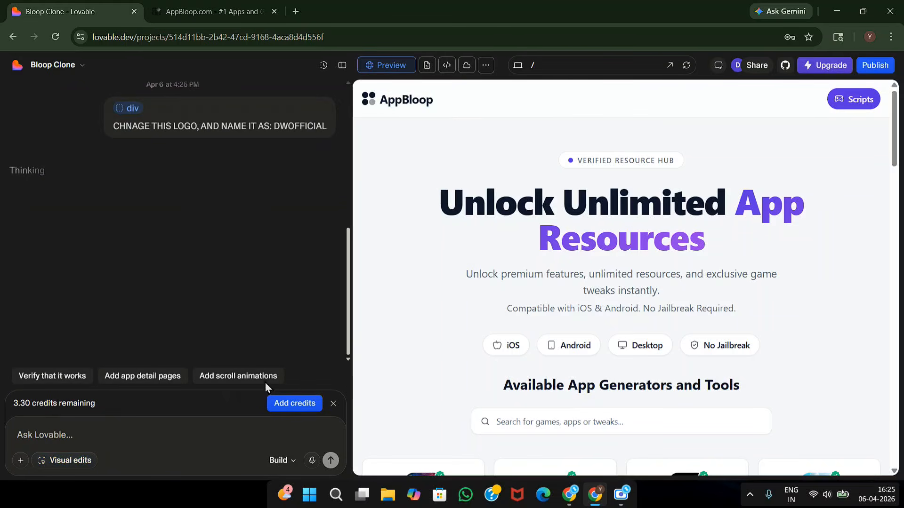
Review the cloned page from its header logo through the app grid to the footer, and check the project's options and remaining credits.
{"action": "scroll", "coordinate": [524, 251], "scroll_direction": "down", "scroll_amount": 4}
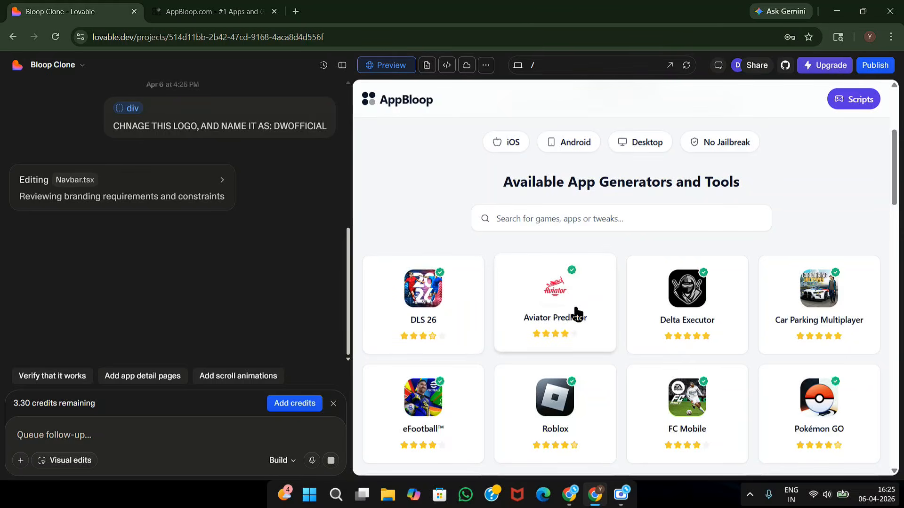
{"action": "scroll", "coordinate": [576, 313], "scroll_direction": "down", "scroll_amount": 15}
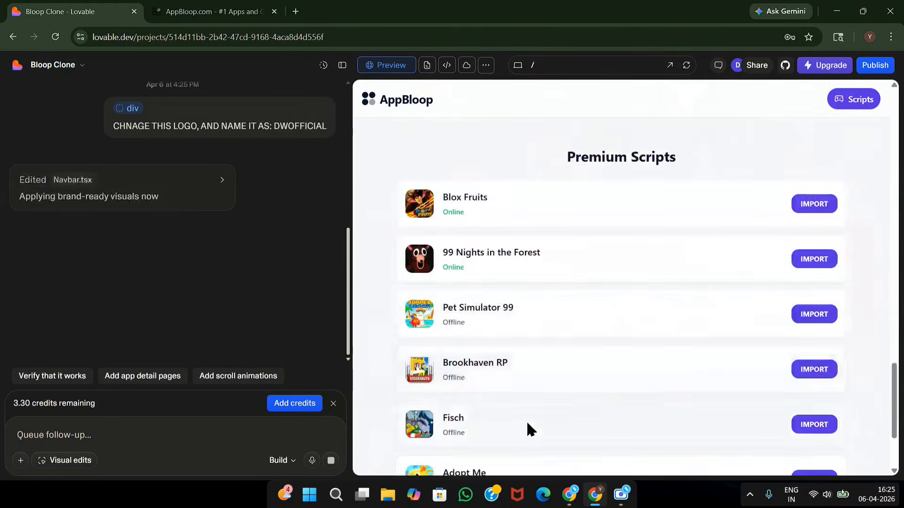
{"action": "scroll", "coordinate": [577, 352], "scroll_direction": "down", "scroll_amount": 4}
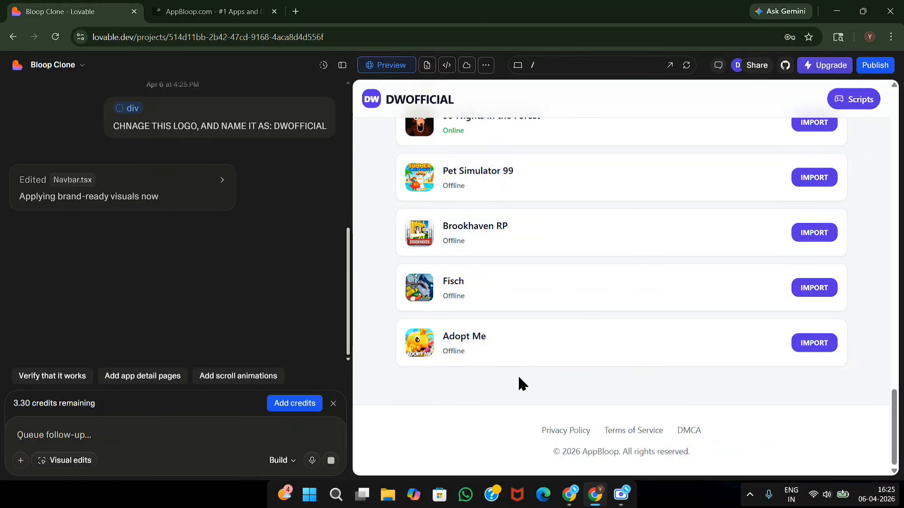
{"action": "scroll", "coordinate": [524, 376], "scroll_direction": "up", "scroll_amount": 10}
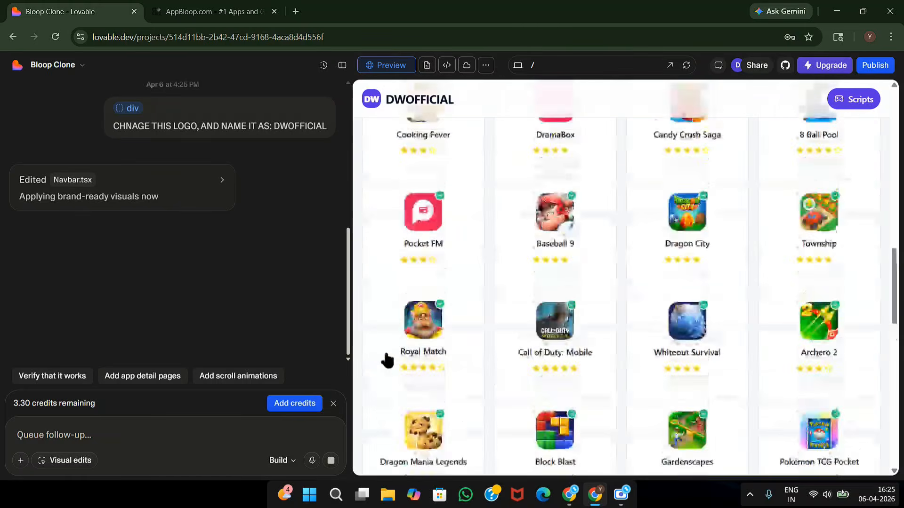
{"action": "scroll", "coordinate": [386, 358], "scroll_direction": "up", "scroll_amount": 10}
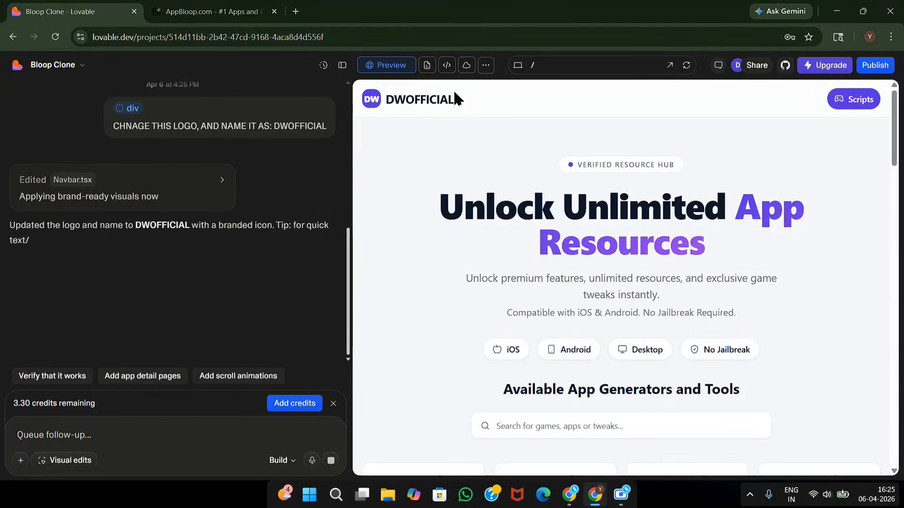
{"action": "left_click_drag", "start_coordinate": [454, 97], "coordinate": [380, 103]}
{"action": "left_click", "coordinate": [428, 104]}
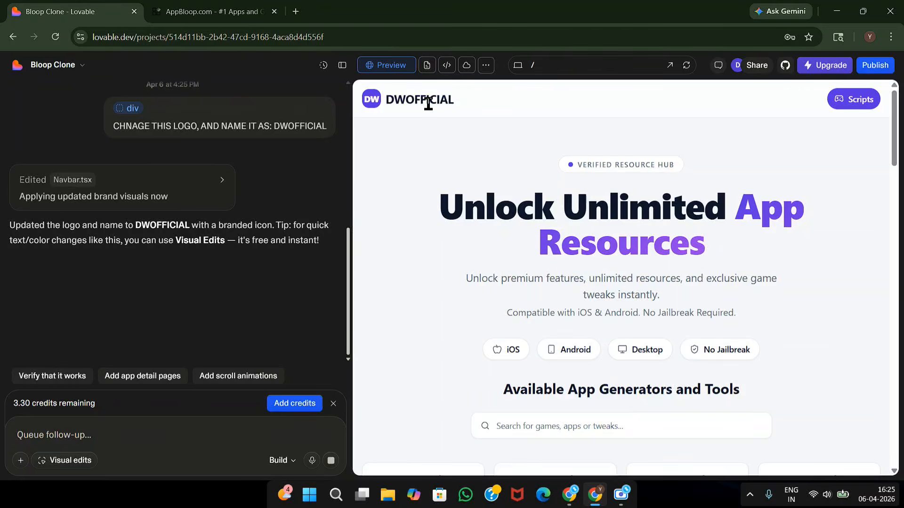
{"action": "scroll", "coordinate": [456, 292], "scroll_direction": "down", "scroll_amount": 10}
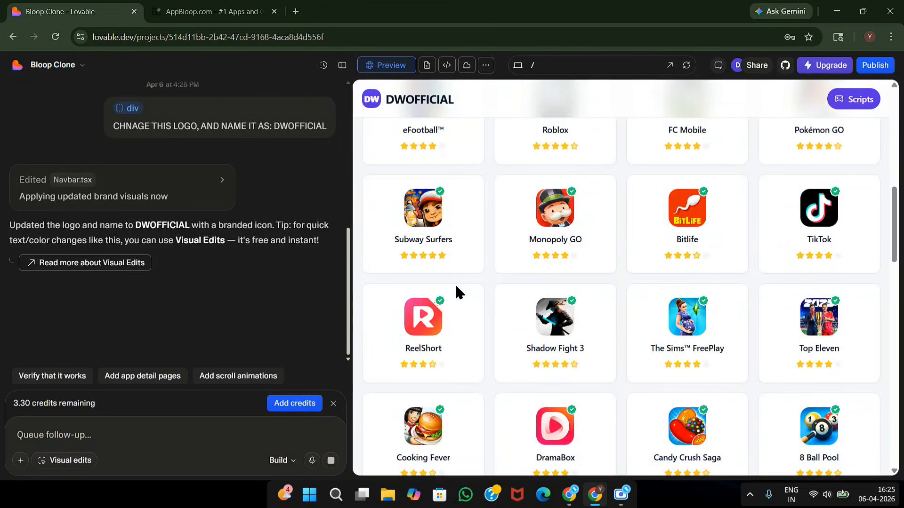
{"action": "left_click", "coordinate": [56, 66]}
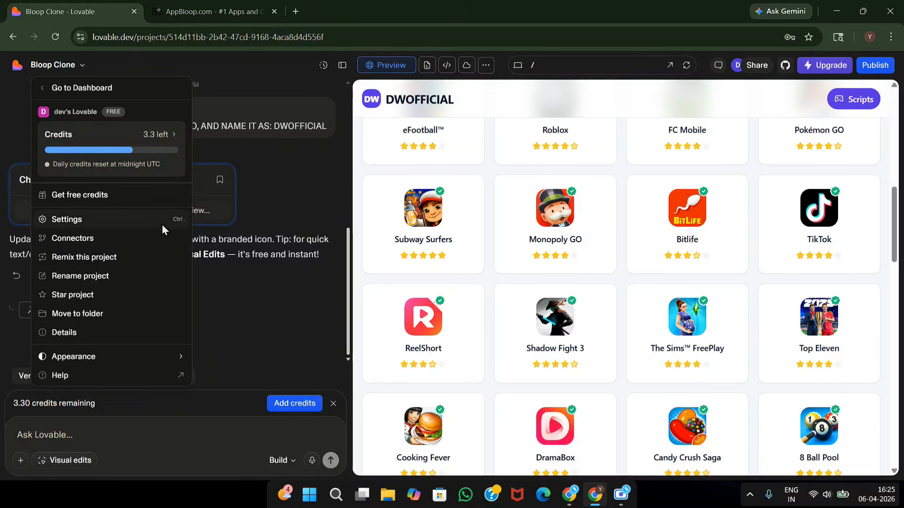
{"action": "left_click", "coordinate": [251, 271]}
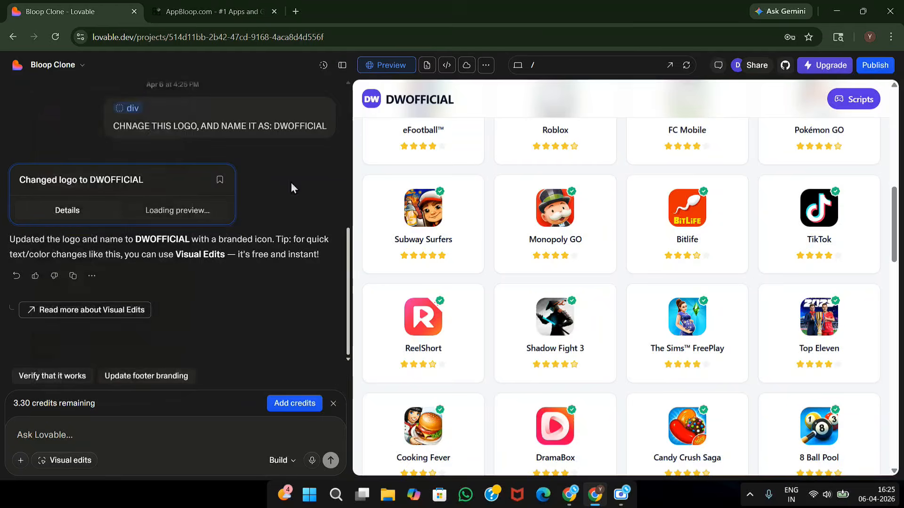
Switch to the other Chrome window and open the OGAds members site in a new tab.
{"action": "scroll", "coordinate": [359, 302], "scroll_direction": "down", "scroll_amount": 1}
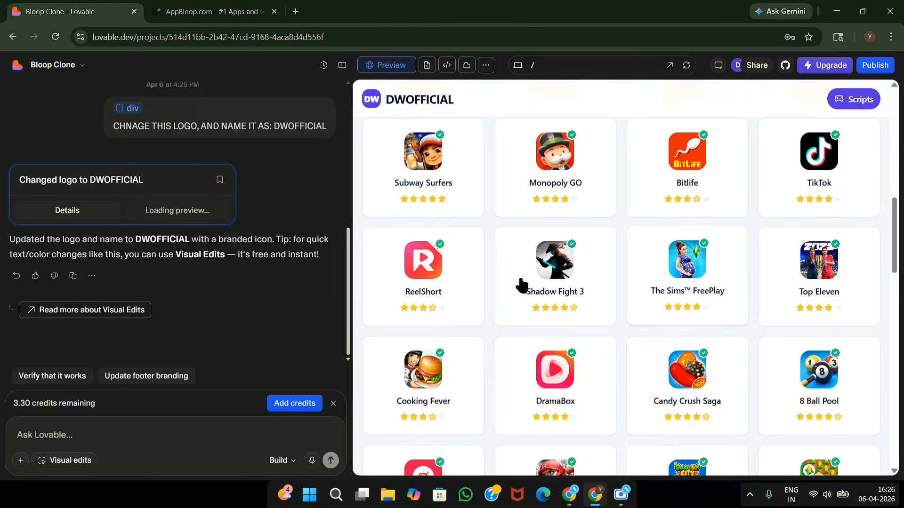
{"action": "scroll", "coordinate": [433, 273], "scroll_direction": "up", "scroll_amount": 2}
{"action": "mouse_move", "coordinate": [554, 483]}
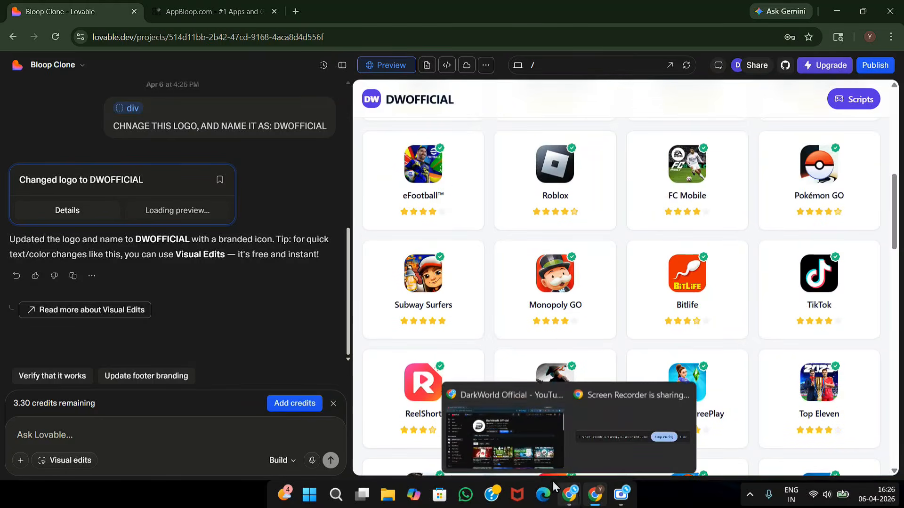
{"action": "left_click", "coordinate": [529, 461]}
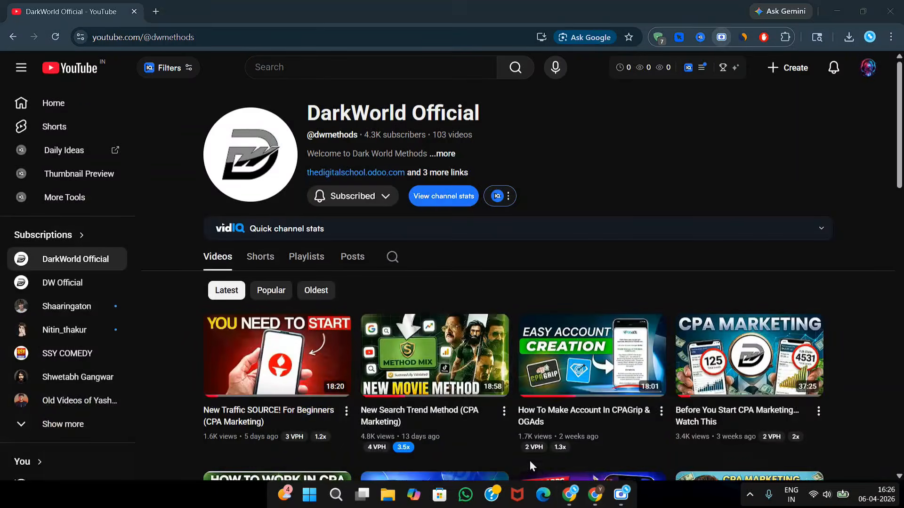
{"action": "left_click", "coordinate": [157, 13]}
{"action": "type", "text": "oga"}
{"action": "left_click", "coordinate": [163, 68]}
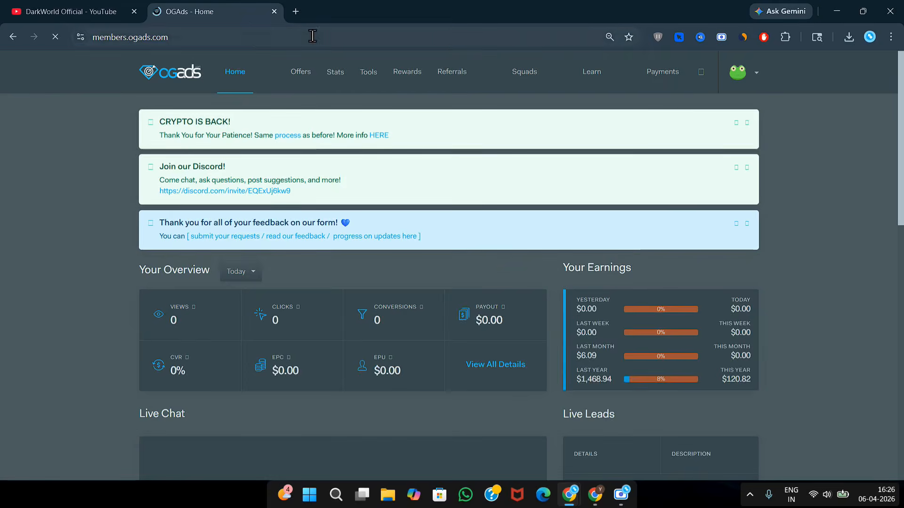
Go to the OGAds content lockers and view the details of the dwmethods locker created on 2026-03-23.
{"action": "mouse_move", "coordinate": [360, 87]}
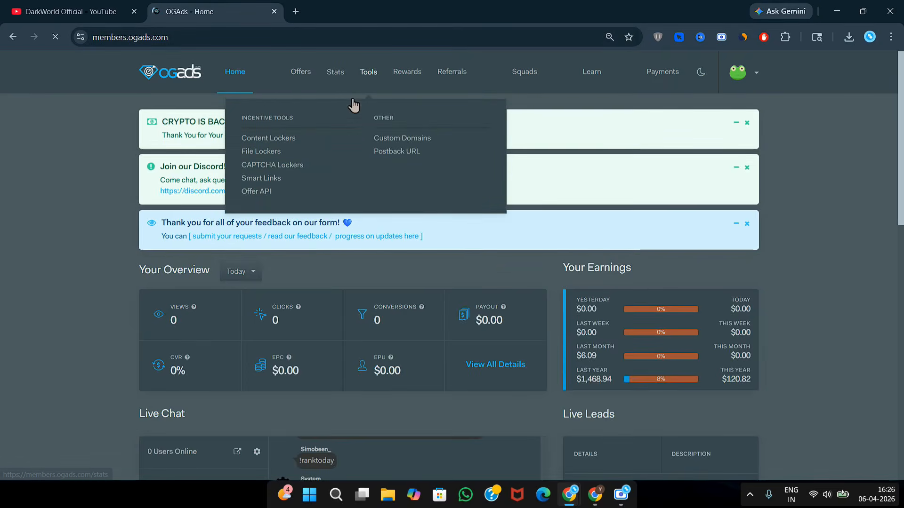
{"action": "left_click", "coordinate": [292, 140]}
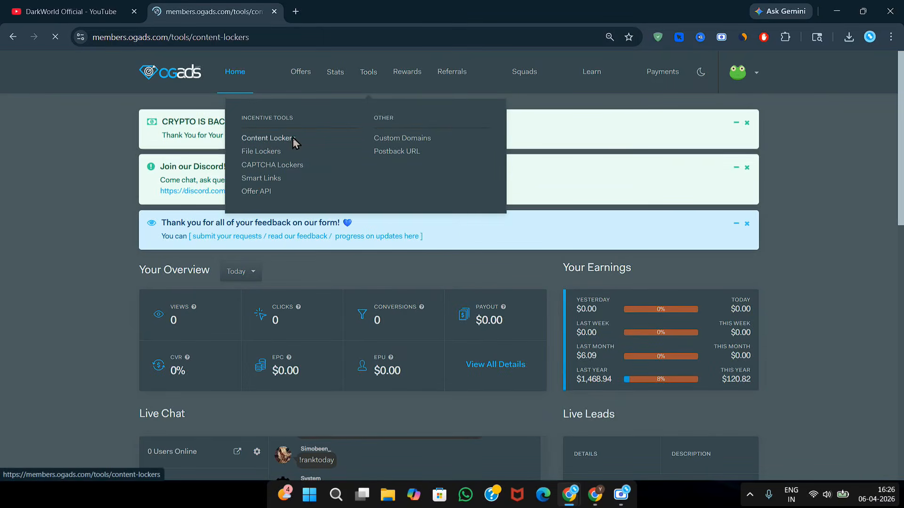
{"action": "scroll", "coordinate": [535, 258], "scroll_direction": "down", "scroll_amount": 5}
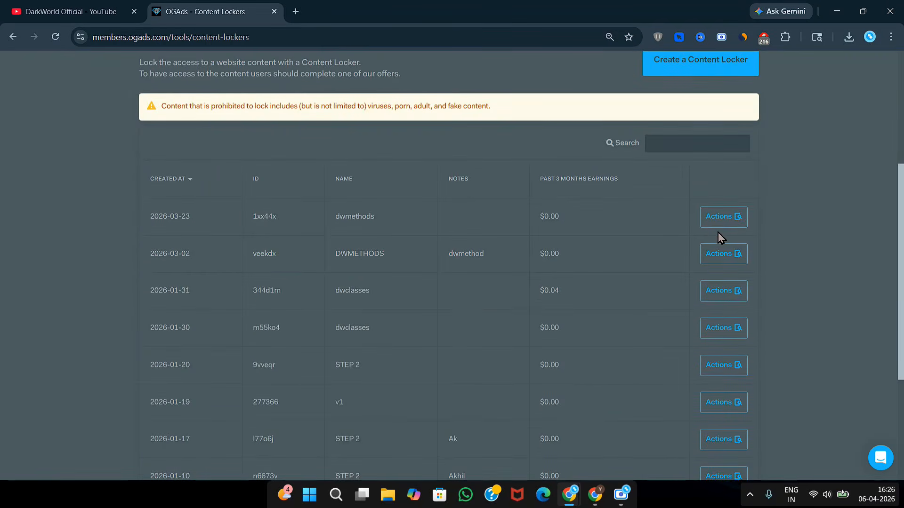
{"action": "left_click", "coordinate": [713, 221]}
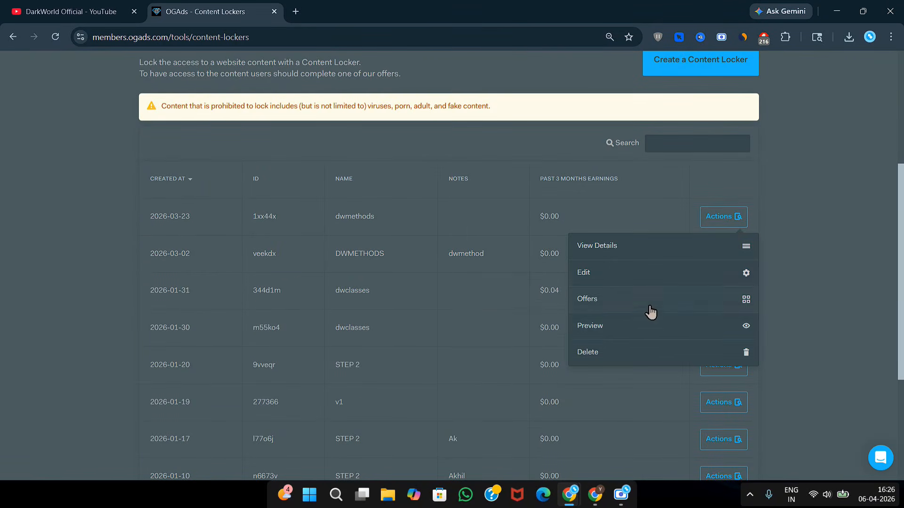
{"action": "left_click", "coordinate": [618, 247]}
{"action": "scroll", "coordinate": [701, 325], "scroll_direction": "down", "scroll_amount": 2}
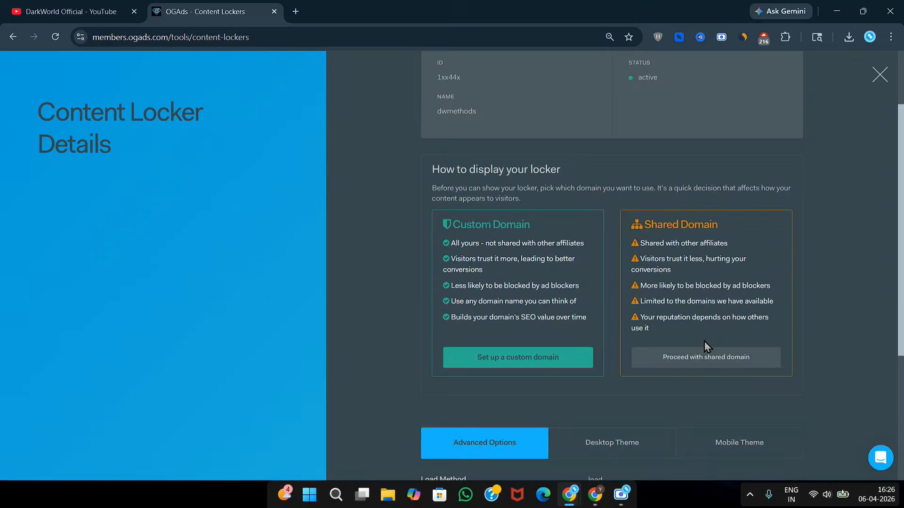
{"action": "left_click", "coordinate": [685, 360]}
{"action": "scroll", "coordinate": [518, 355], "scroll_direction": "down", "scroll_amount": 2}
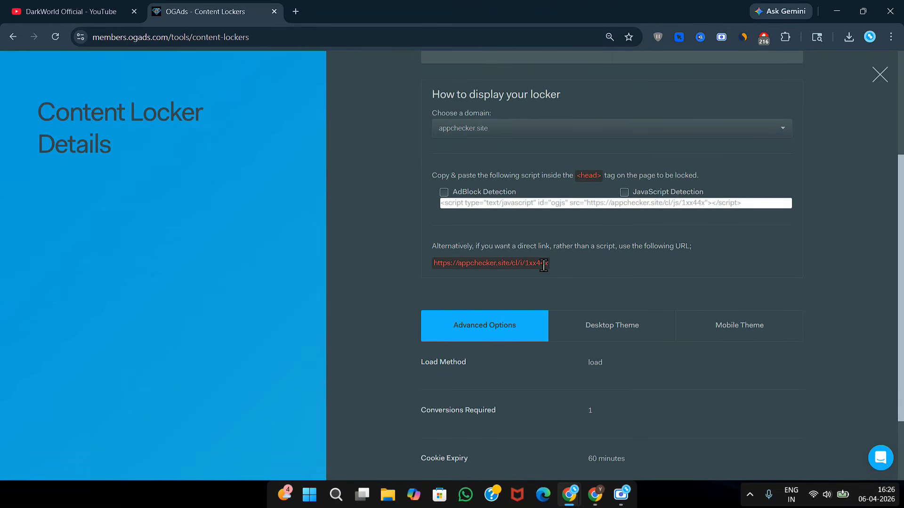
{"action": "left_click_drag", "start_coordinate": [446, 273], "coordinate": [422, 266]}
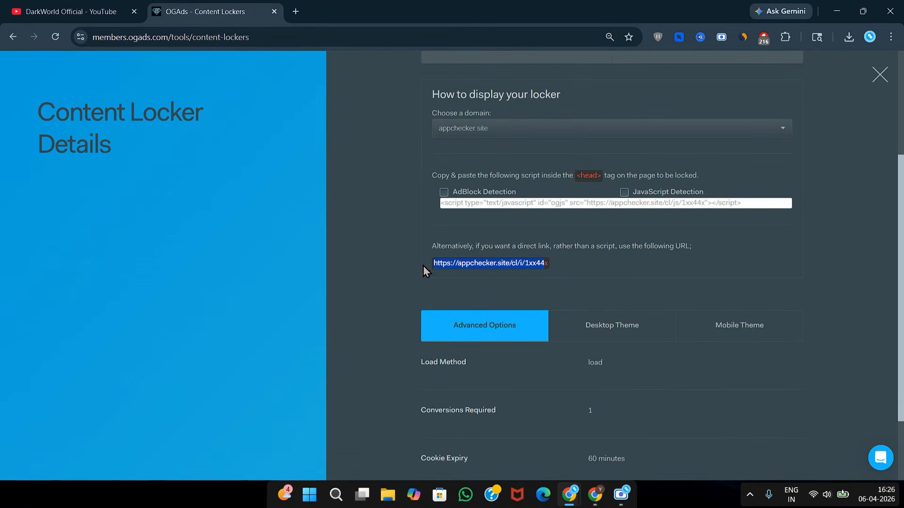
{"action": "triple_click", "coordinate": [522, 261]}
{"action": "key", "text": "ctrl+c"}
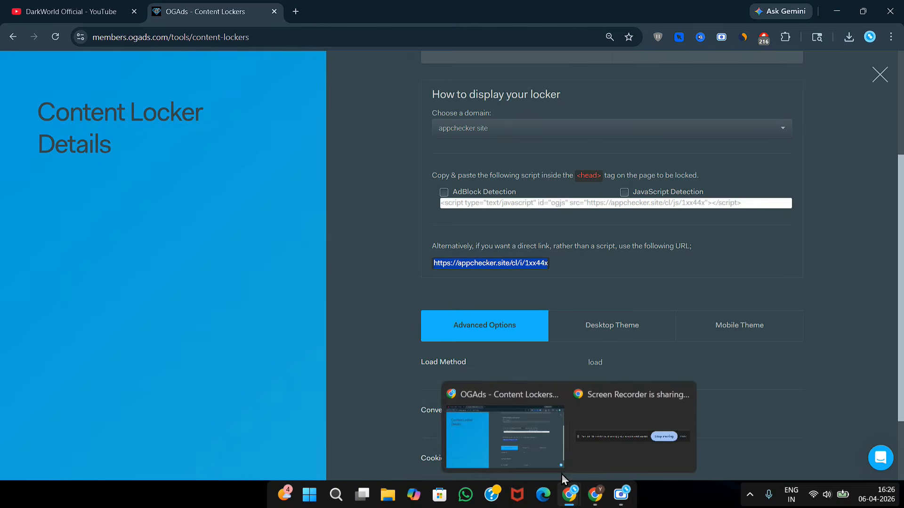
In Lovable, draft the prompt "IF USER TAP ON ANY OF THE GAME OR APP IN OUR SITE, THIS LINK SHOULD BE OPEN WITHIN THE SAME TAB:".
{"action": "mouse_move", "coordinate": [594, 495]}
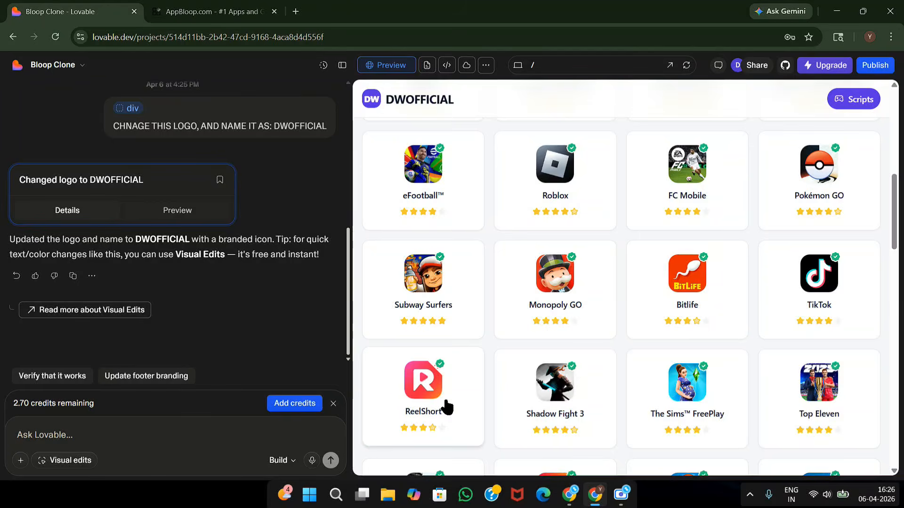
{"action": "scroll", "coordinate": [447, 407], "scroll_direction": "down", "scroll_amount": 6}
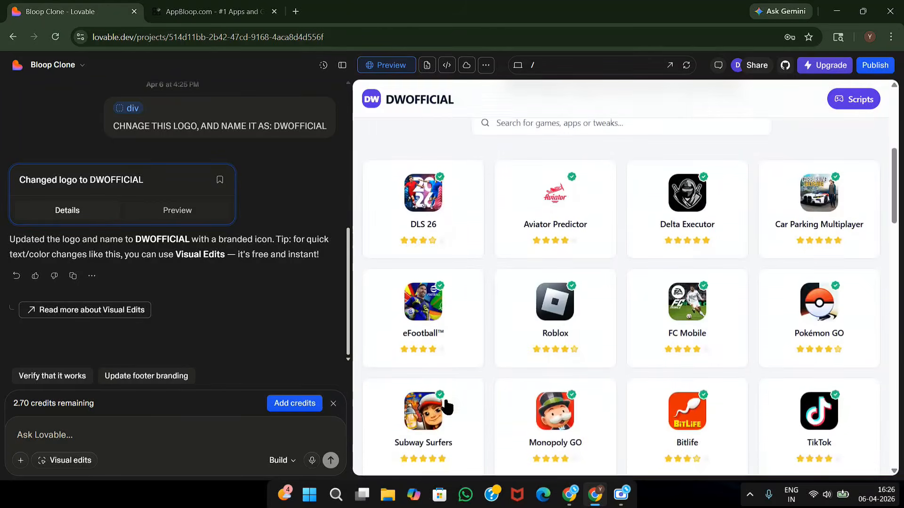
{"action": "scroll", "coordinate": [624, 306], "scroll_direction": "down", "scroll_amount": 2}
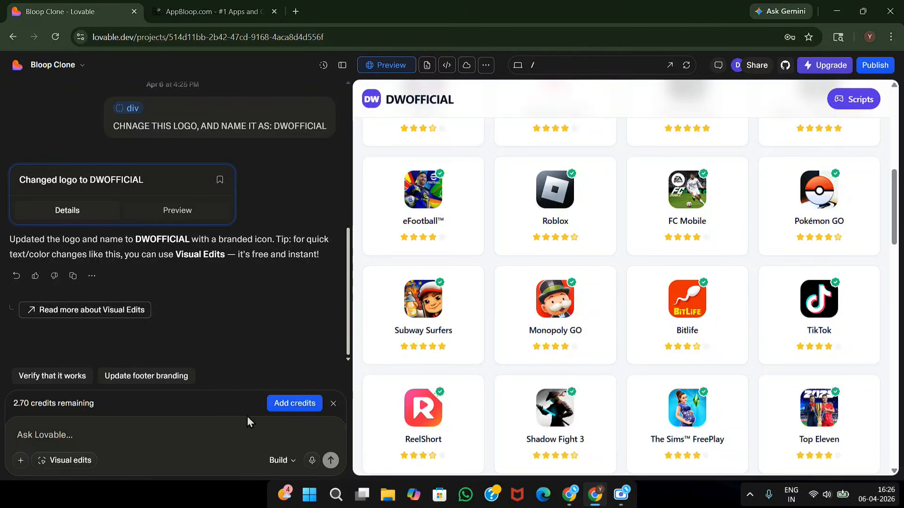
{"action": "left_click", "coordinate": [232, 436]}
{"action": "type", "text": "IF USER TA"}
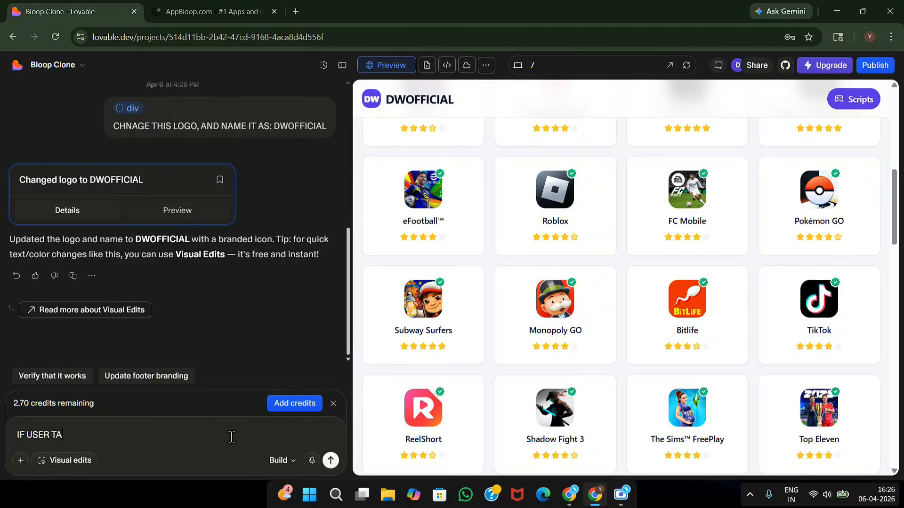
{"action": "type", "text": "P ON ANY OF THE GA"}
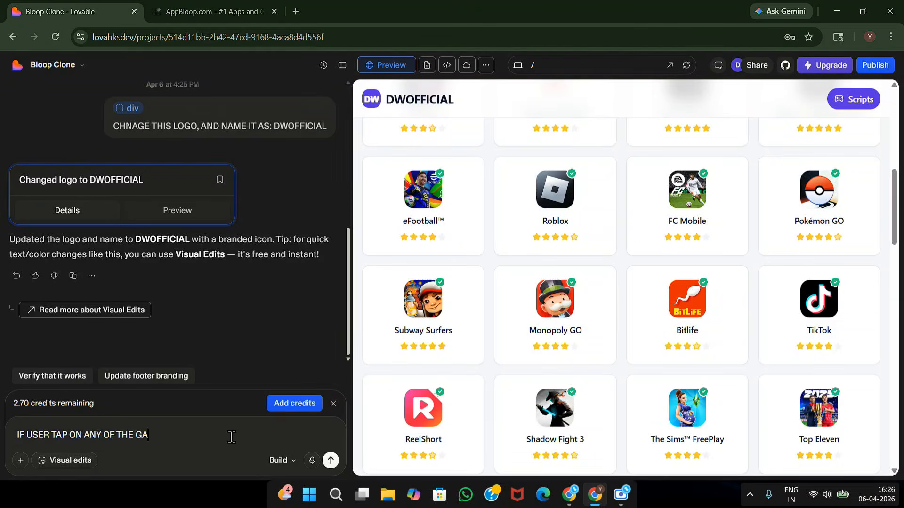
{"action": "type", "text": "ME OR APP IN OUR S"}
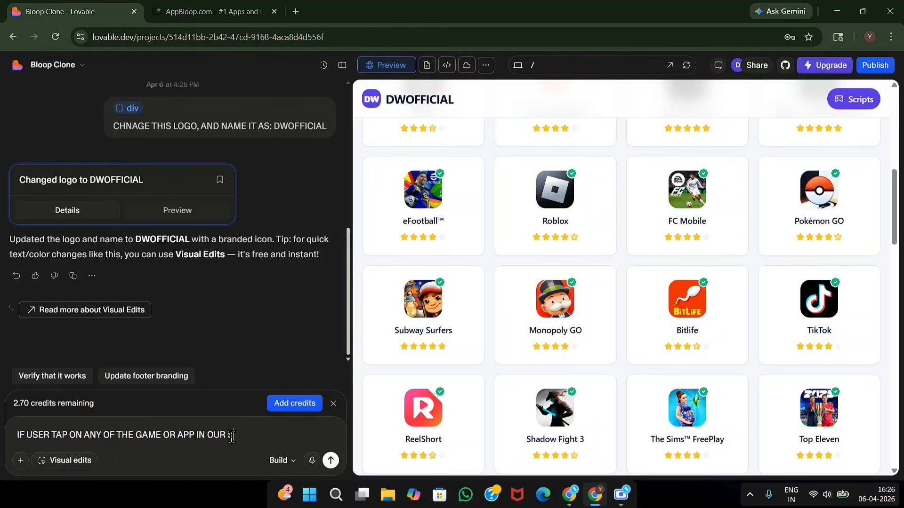
{"action": "type", "text": "ITE, THIS LINK SHOULD BE OPEN"}
{"action": "key", "text": "BackSpace"}
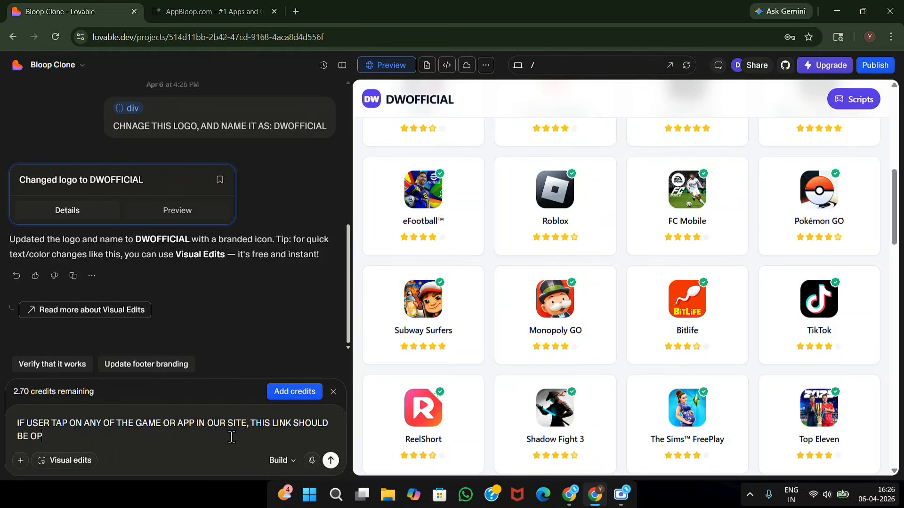
{"action": "type", "text": "EN WITHIN THE SAME TAB:"}
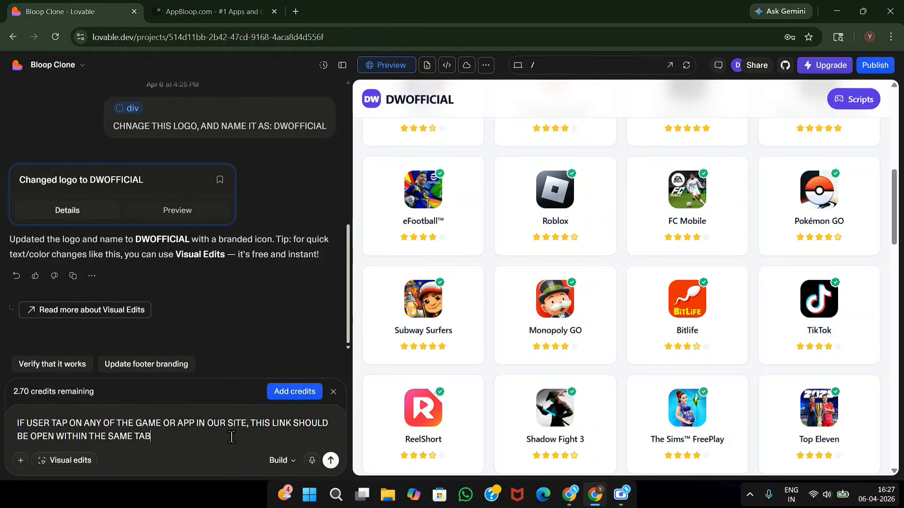
{"action": "key", "text": "ctrl+v"}
{"action": "key", "text": "shift+Return"}
{"action": "key", "text": "shift+Return"}
{"action": "key", "text": "BackSpace"}
{"action": "key", "text": "BackSpace"}
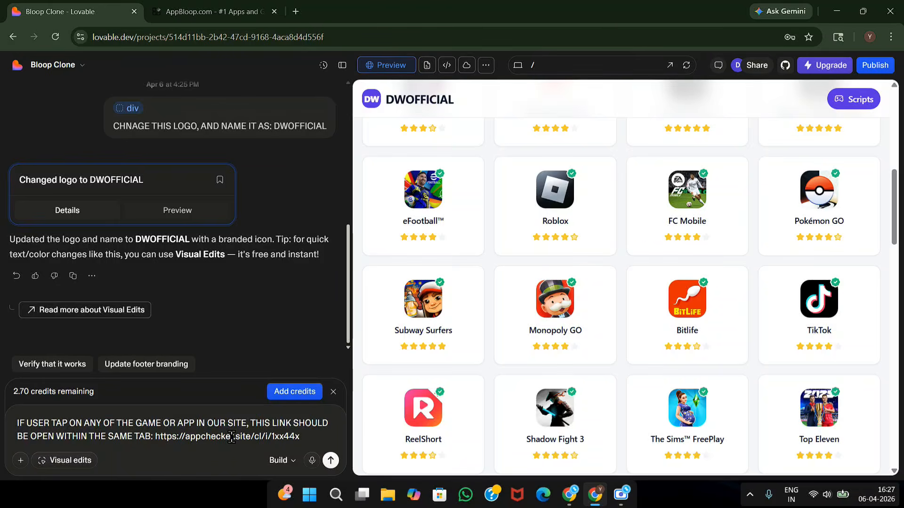
{"action": "key", "text": "Return"}
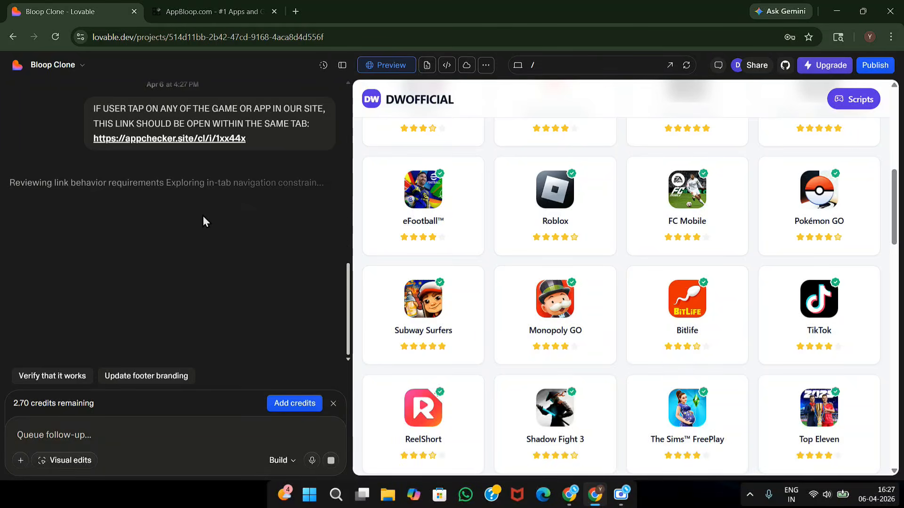
Look through the preview's app grid during the edit and test the Aviator Predictor card's link to the content locker.
{"action": "scroll", "coordinate": [463, 277], "scroll_direction": "down", "scroll_amount": 10}
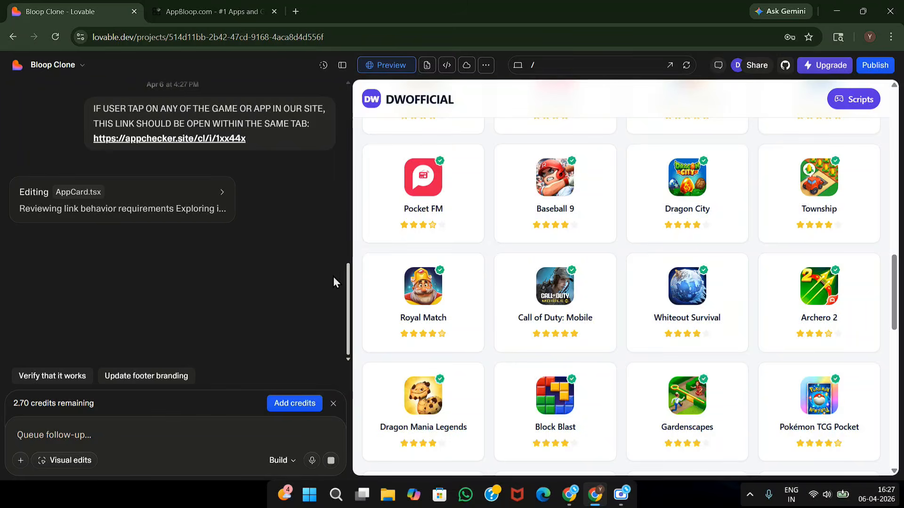
{"action": "scroll", "coordinate": [529, 299], "scroll_direction": "down", "scroll_amount": 3}
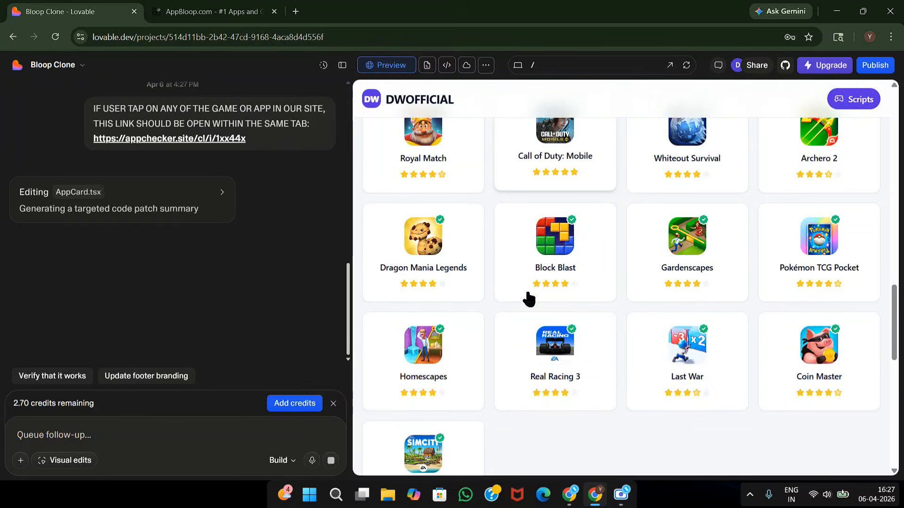
{"action": "scroll", "coordinate": [528, 298], "scroll_direction": "up", "scroll_amount": 5}
{"action": "scroll", "coordinate": [528, 299], "scroll_direction": "up", "scroll_amount": 8}
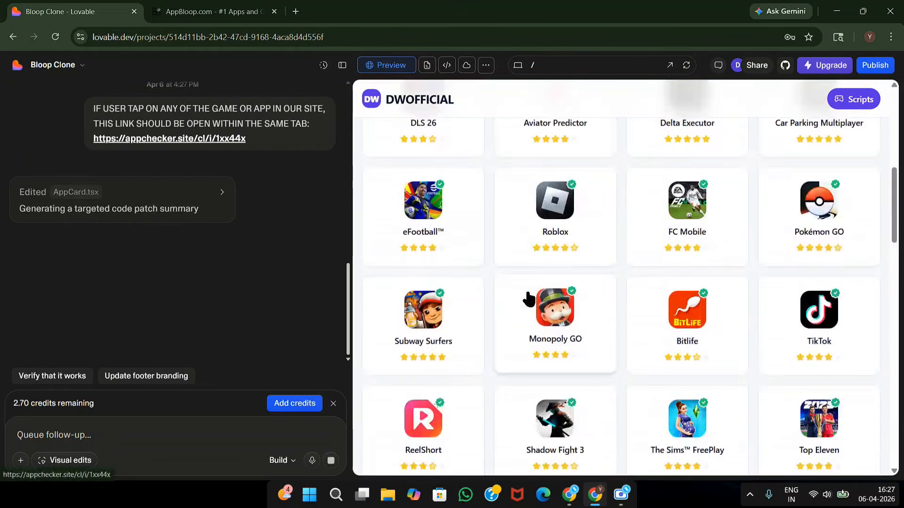
{"action": "scroll", "coordinate": [528, 299], "scroll_direction": "up", "scroll_amount": 3}
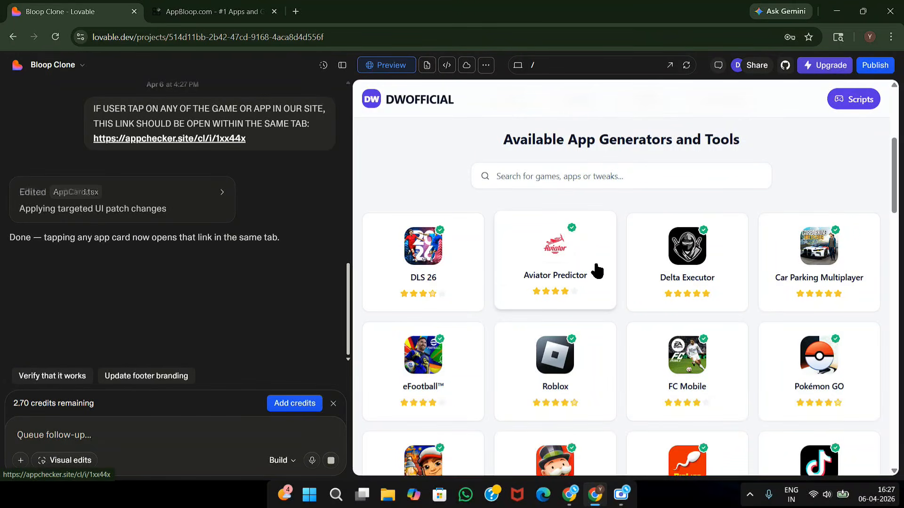
{"action": "double_click", "coordinate": [13, 237]}
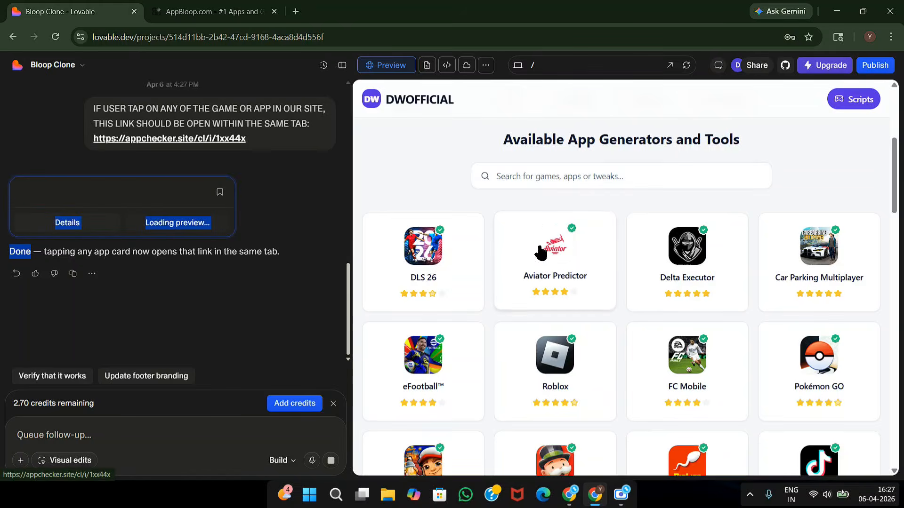
{"action": "scroll", "coordinate": [412, 208], "scroll_direction": "down", "scroll_amount": 2}
{"action": "left_click", "coordinate": [424, 132]}
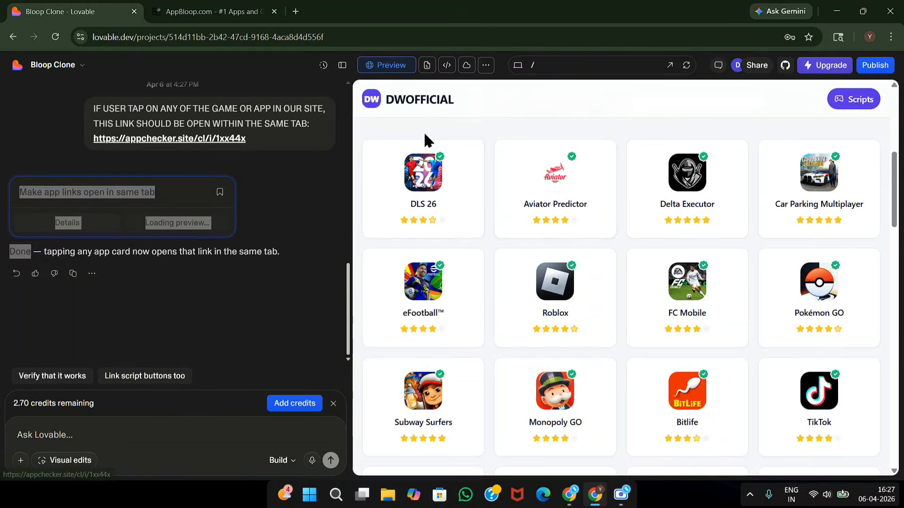
{"action": "scroll", "coordinate": [424, 131], "scroll_direction": "up", "scroll_amount": 1}
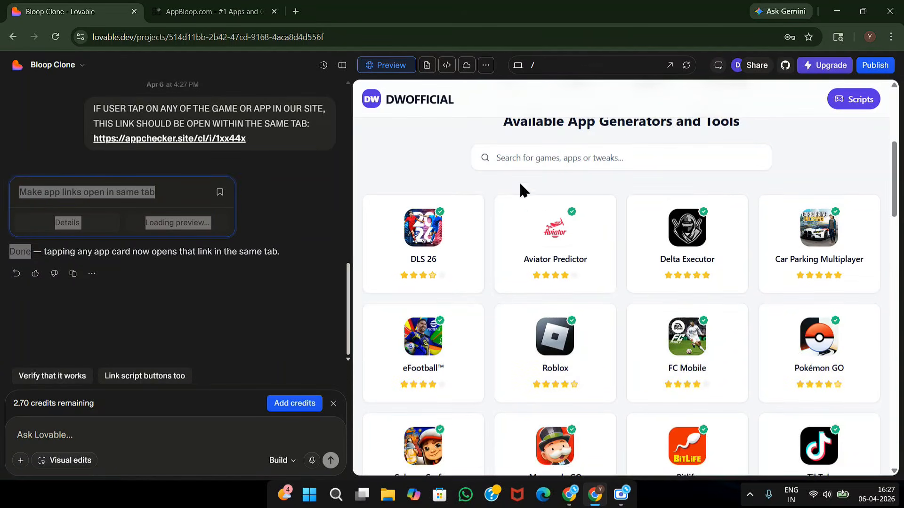
{"action": "left_click", "coordinate": [578, 229]}
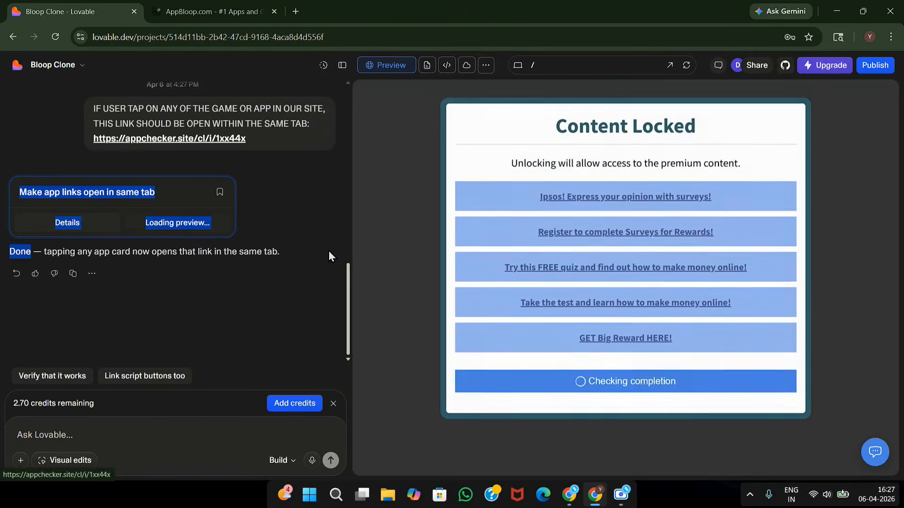
{"action": "left_click", "coordinate": [329, 250]}
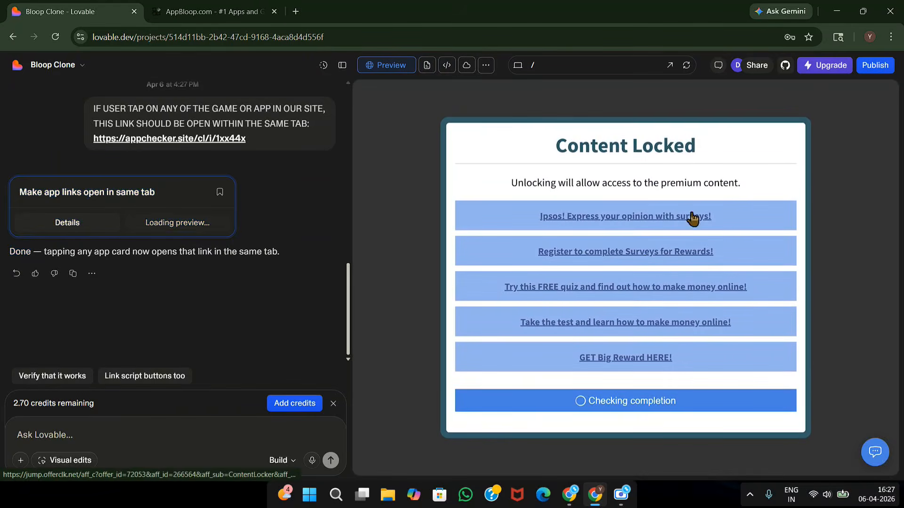
{"action": "left_click_drag", "start_coordinate": [689, 158], "coordinate": [573, 170]}
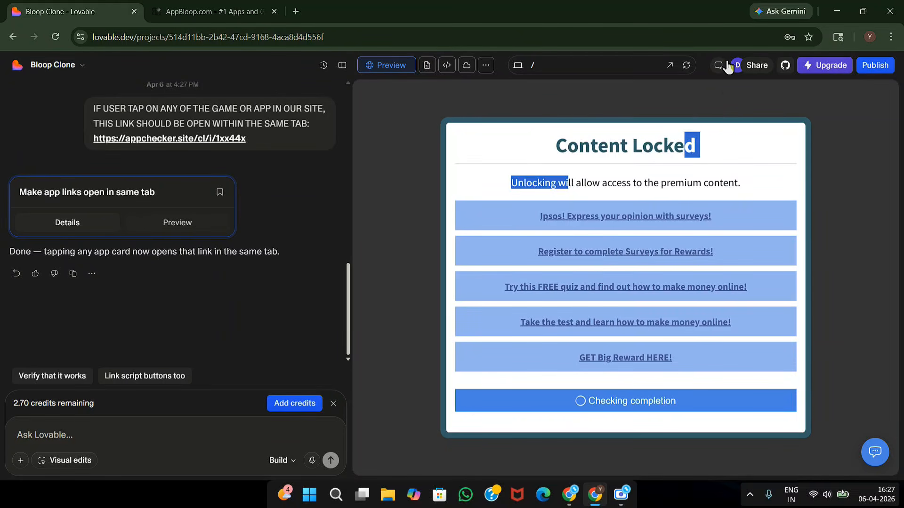
{"action": "left_click", "coordinate": [688, 66]}
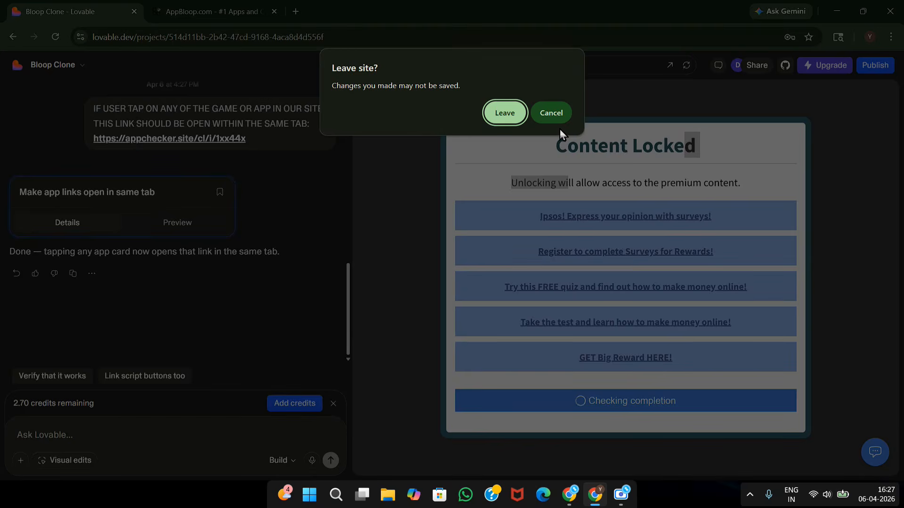
{"action": "left_click", "coordinate": [549, 122]}
{"action": "left_click", "coordinate": [394, 159]}
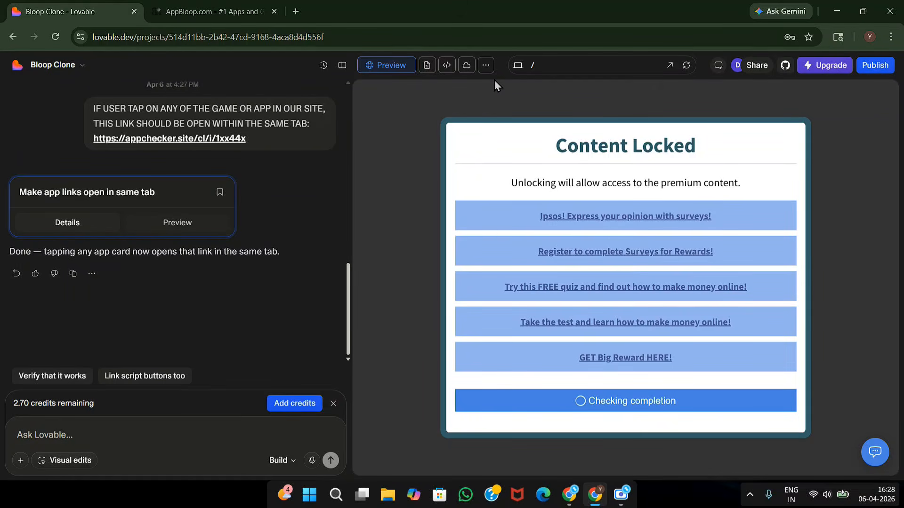
Start publishing the site with the address dwofficialyt.lovable.app and public access for anyone with the URL.
{"action": "left_click", "coordinate": [875, 66]}
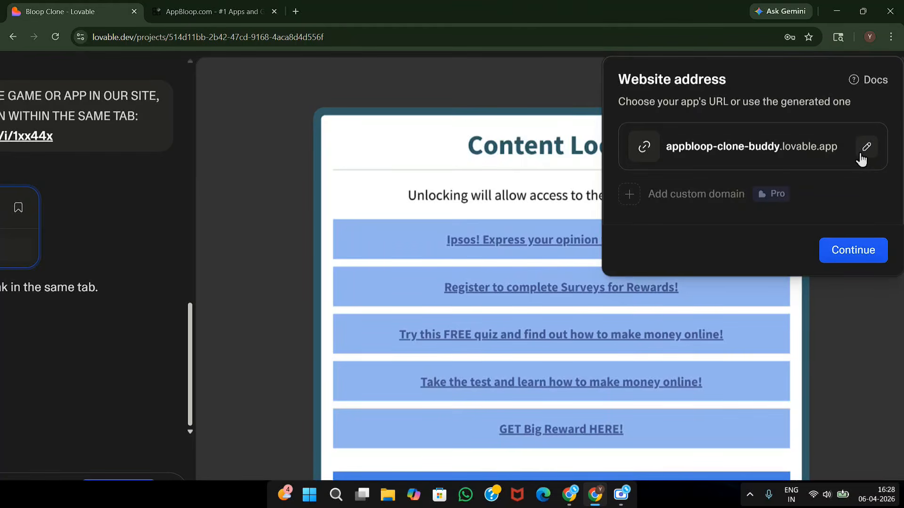
{"action": "left_click", "coordinate": [866, 149]}
{"action": "key", "text": "BackSpace"}
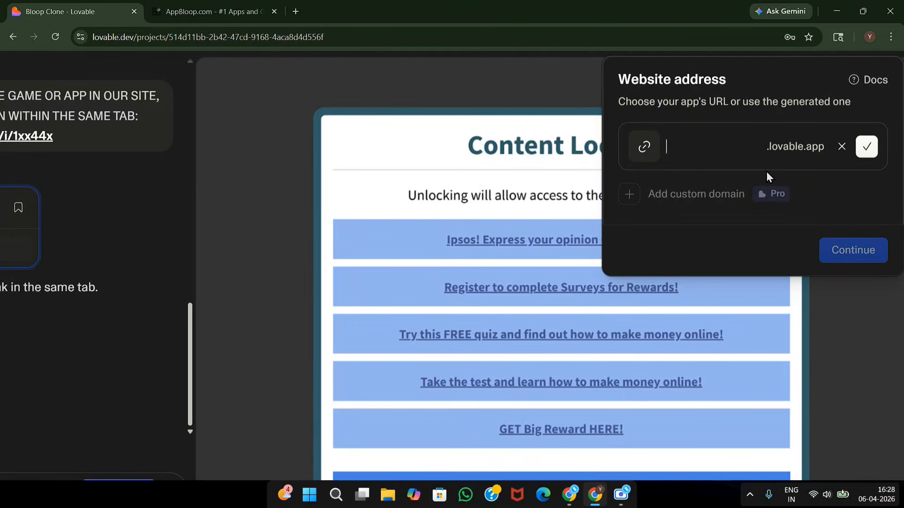
{"action": "type", "text": "dwofficialyt"}
{"action": "left_click_drag", "start_coordinate": [747, 143], "coordinate": [616, 139]}
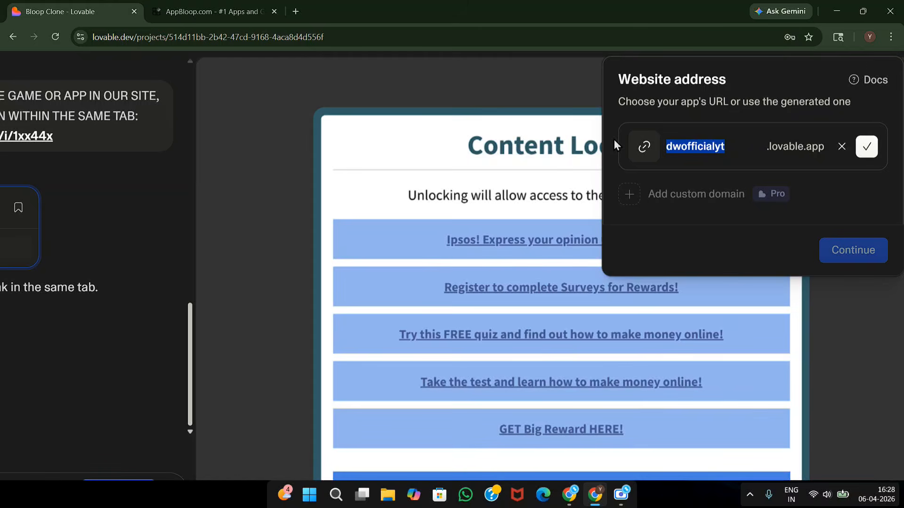
{"action": "left_click", "coordinate": [864, 145]}
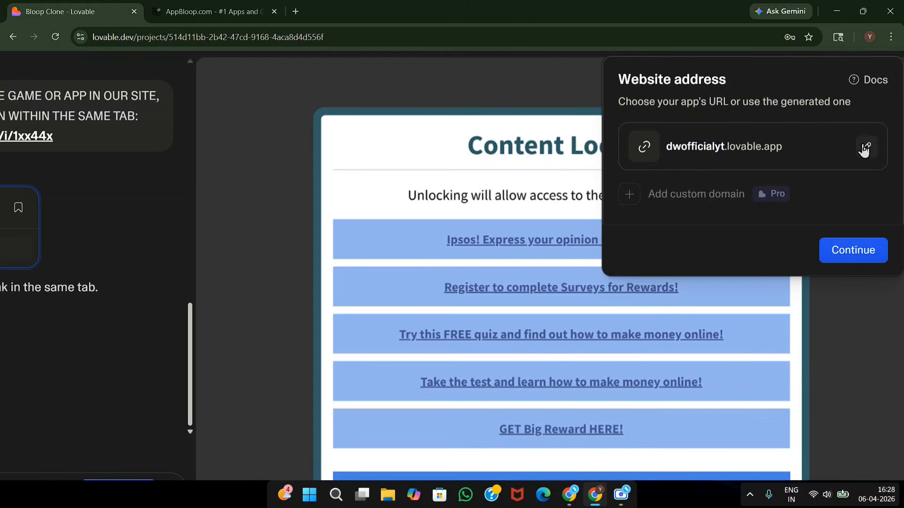
{"action": "scroll", "coordinate": [873, 142], "scroll_direction": "down", "scroll_amount": 3}
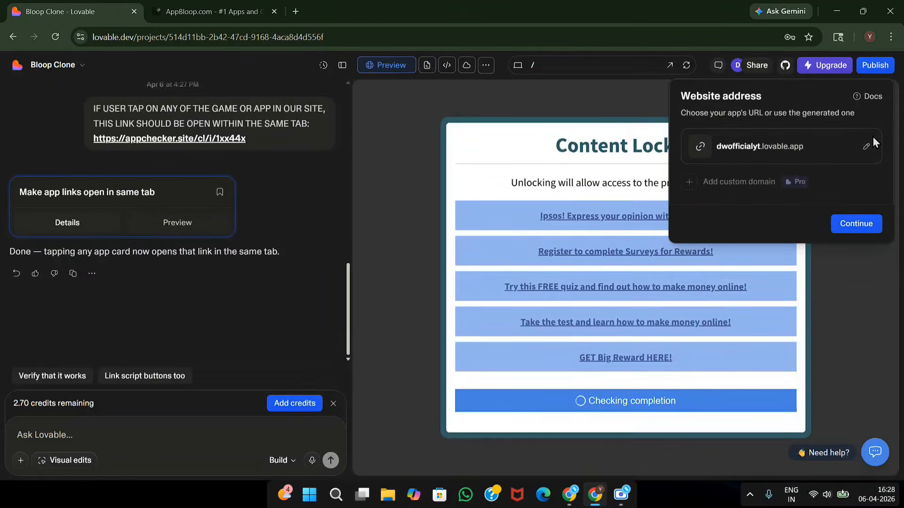
{"action": "left_click", "coordinate": [839, 236]}
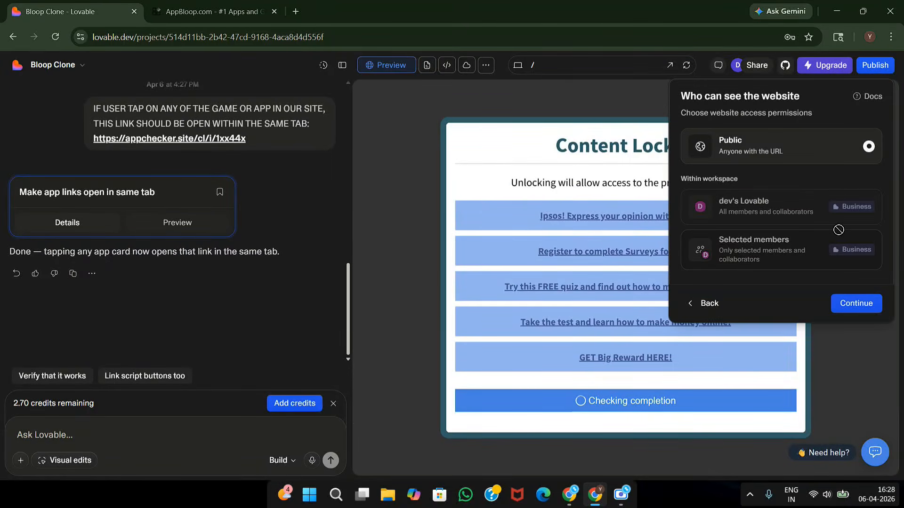
{"action": "left_click", "coordinate": [856, 305]}
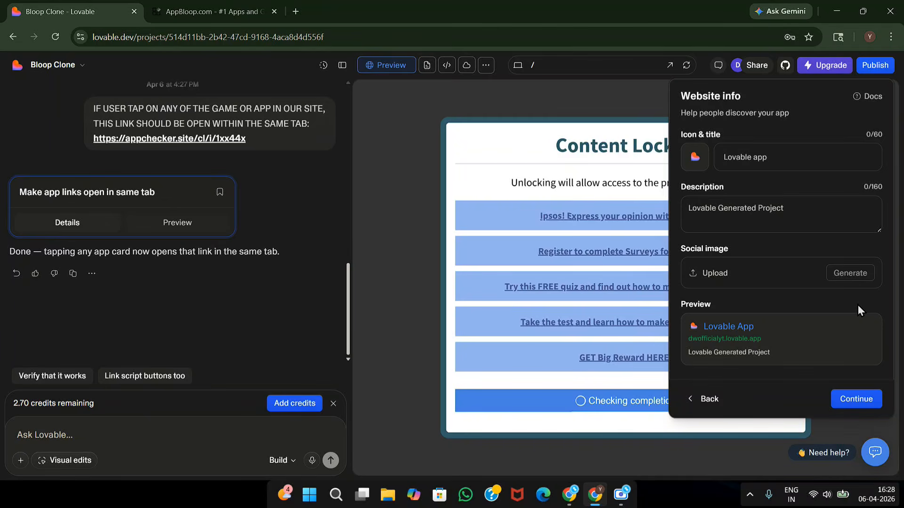
Set the website description to "Discover multiple games and apps".
{"action": "left_click", "coordinate": [750, 212]}
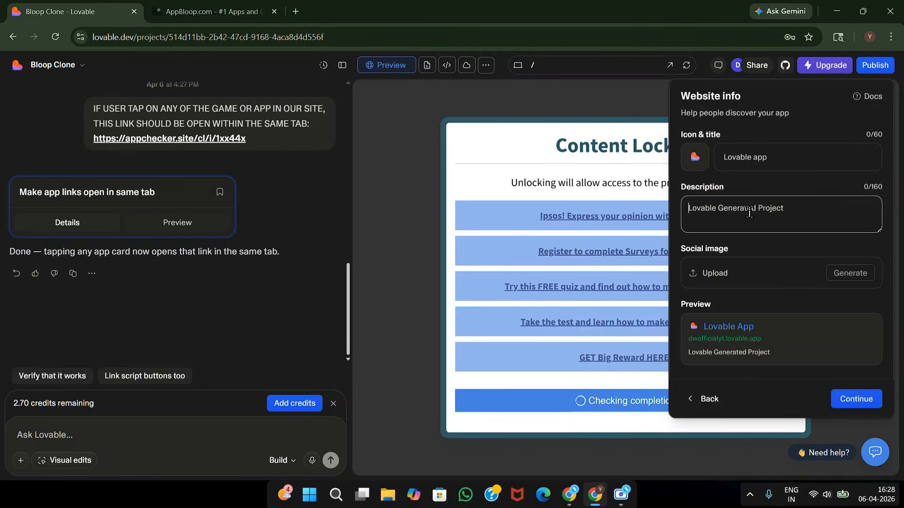
{"action": "type", "text": "Disco"}
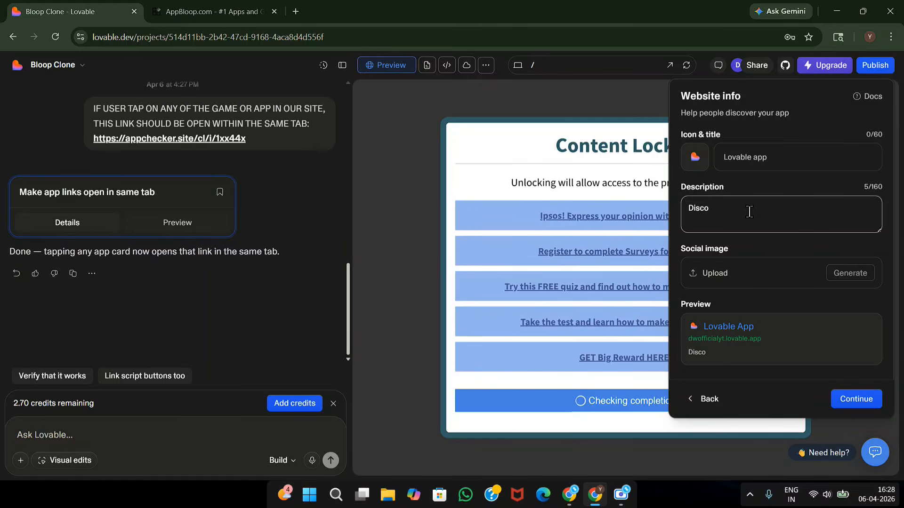
{"action": "type", "text": "ver mut"}
{"action": "type", "text": "tiple games and"}
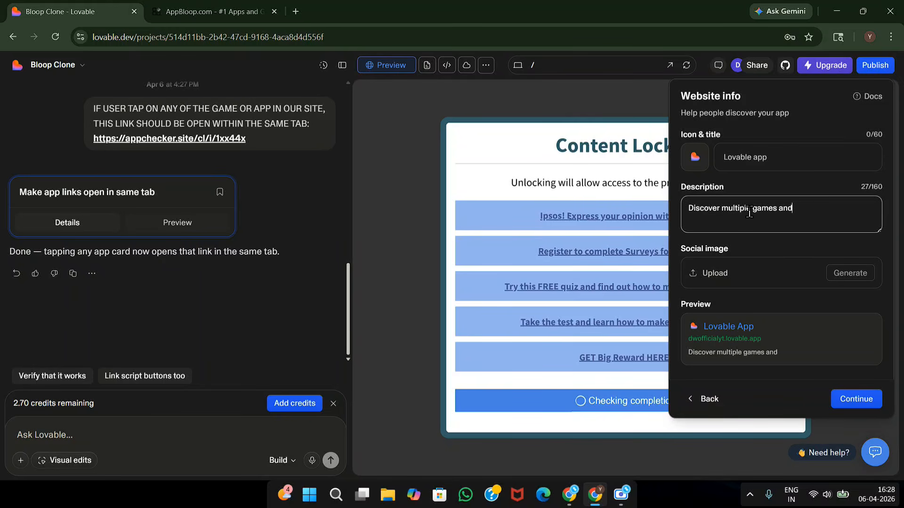
{"action": "type", "text": " apps"}
{"action": "left_click_drag", "start_coordinate": [785, 350], "coordinate": [690, 339]}
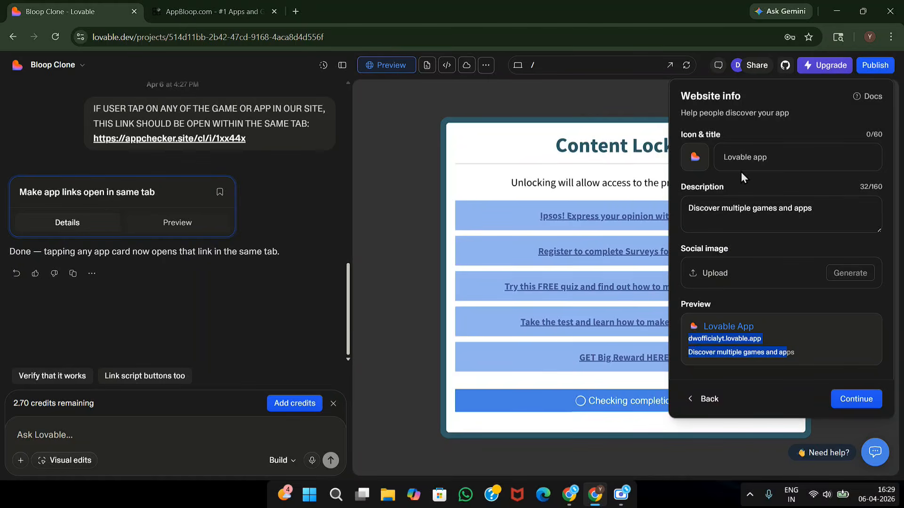
Set the website title to "DWOfficial" and publish the site without running the security check.
{"action": "left_click", "coordinate": [766, 157]}
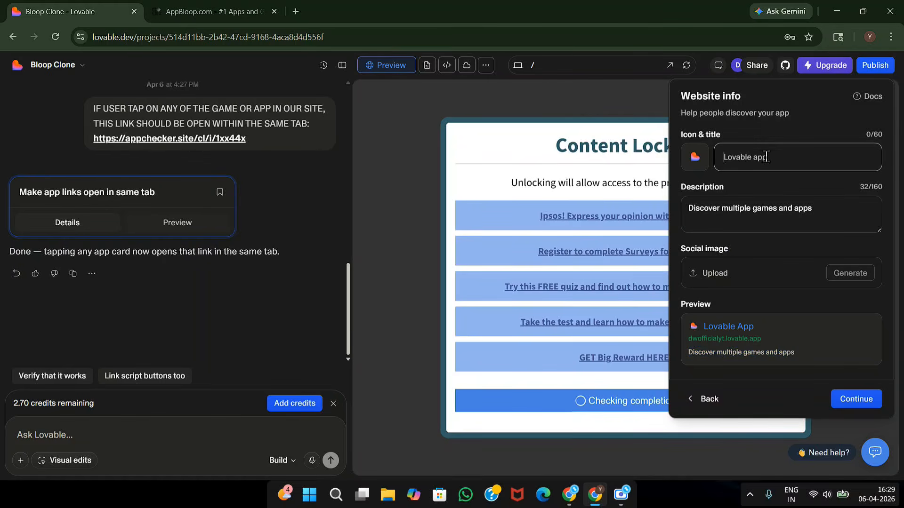
{"action": "type", "text": "DW"}
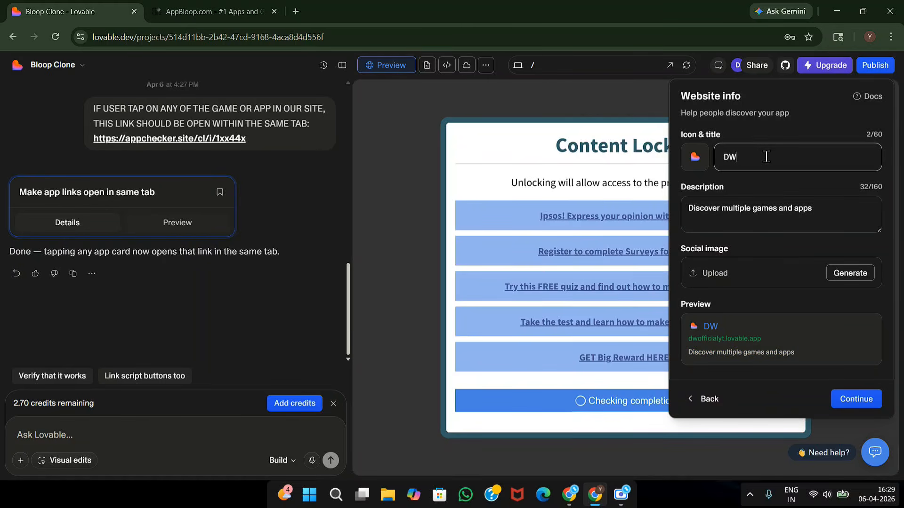
{"action": "type", "text": "Official"}
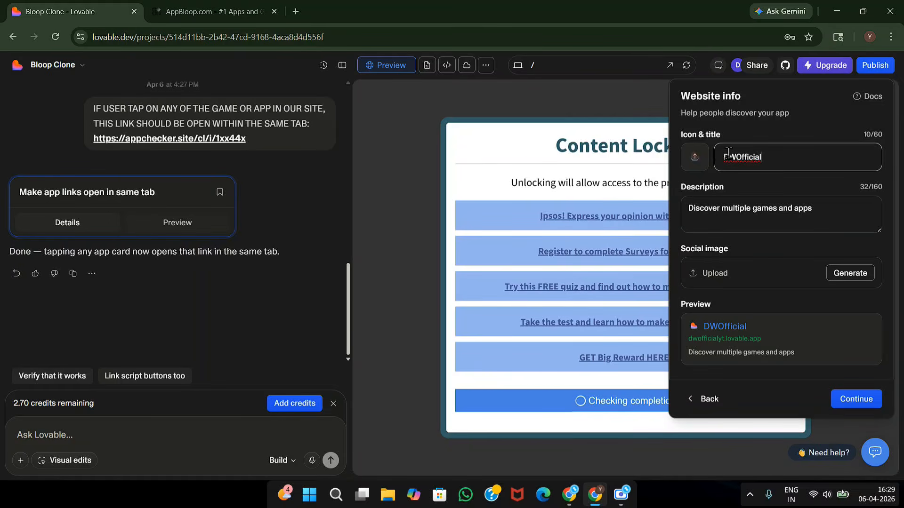
{"action": "left_click", "coordinate": [856, 400]}
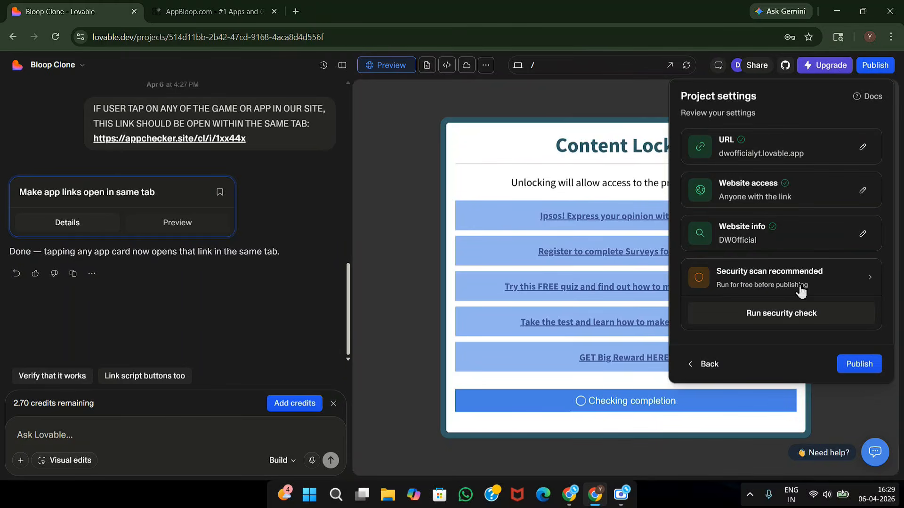
{"action": "left_click", "coordinate": [855, 365]}
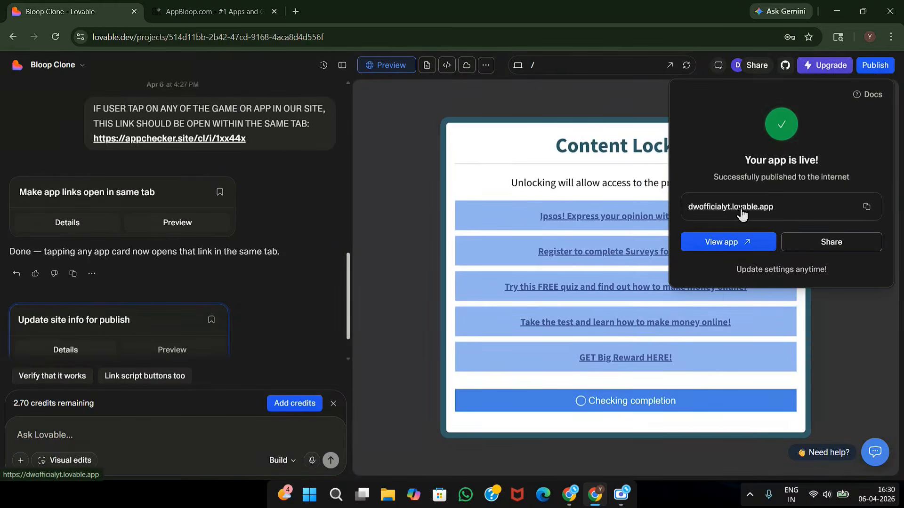
Open the live site dwofficialyt.lovable.app and compare its layout and app grid with the original appbloop.com page.
{"action": "left_click", "coordinate": [740, 208]}
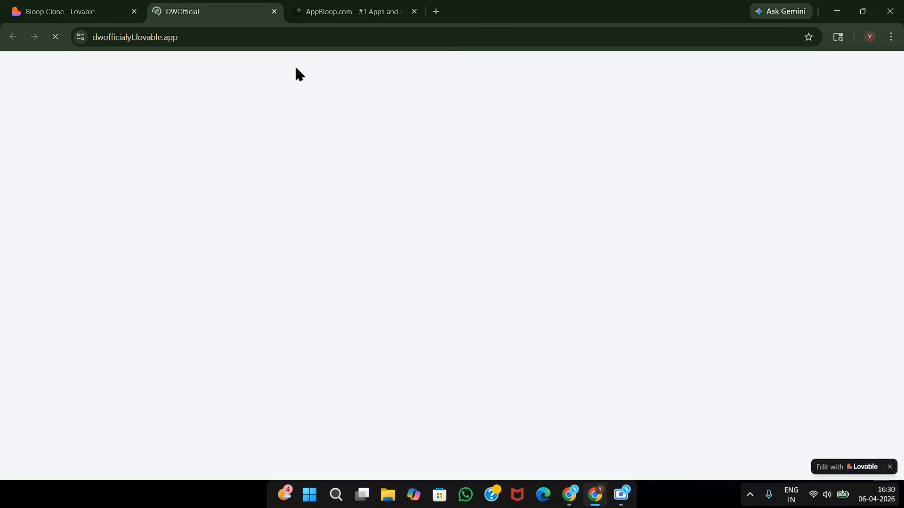
{"action": "scroll", "coordinate": [267, 137], "scroll_direction": "down", "scroll_amount": 5}
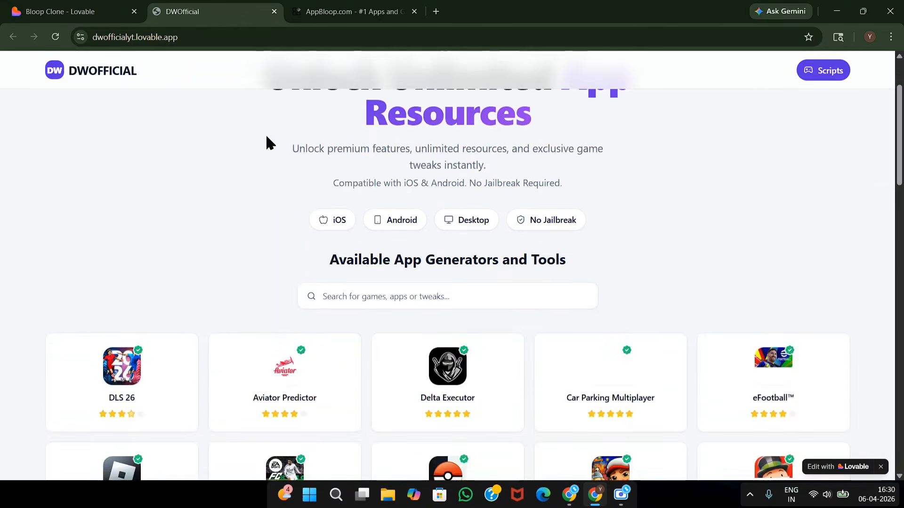
{"action": "scroll", "coordinate": [379, 146], "scroll_direction": "up", "scroll_amount": 5}
{"action": "key", "text": "ctrl+Tab"}
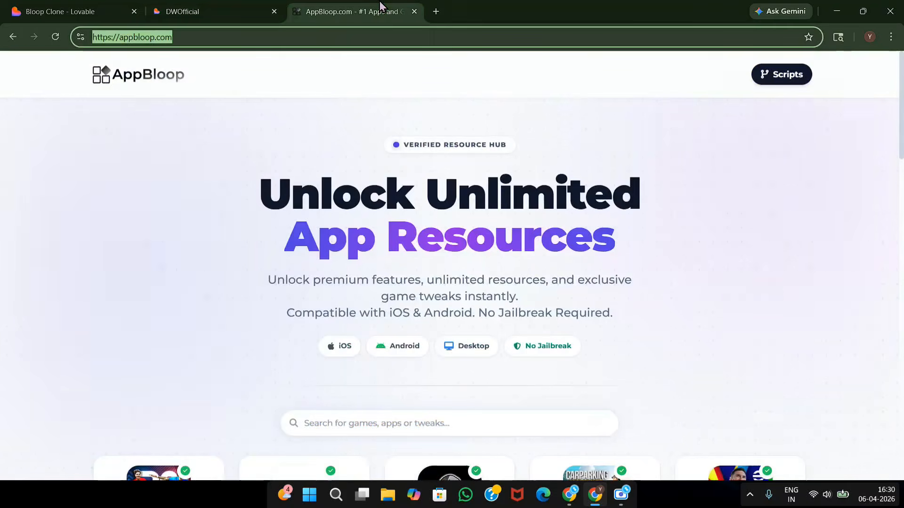
{"action": "scroll", "coordinate": [385, 169], "scroll_direction": "down", "scroll_amount": 7}
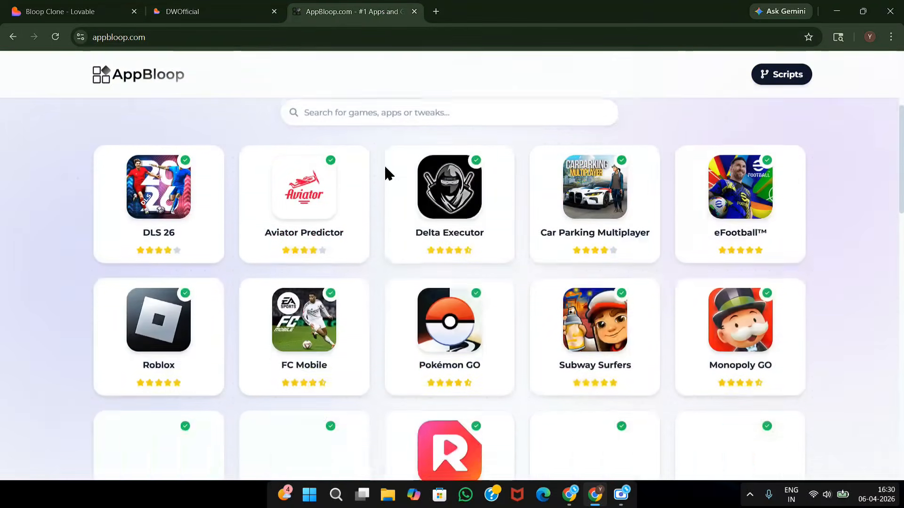
{"action": "scroll", "coordinate": [473, 144], "scroll_direction": "up", "scroll_amount": 6}
{"action": "scroll", "coordinate": [473, 143], "scroll_direction": "down", "scroll_amount": 6}
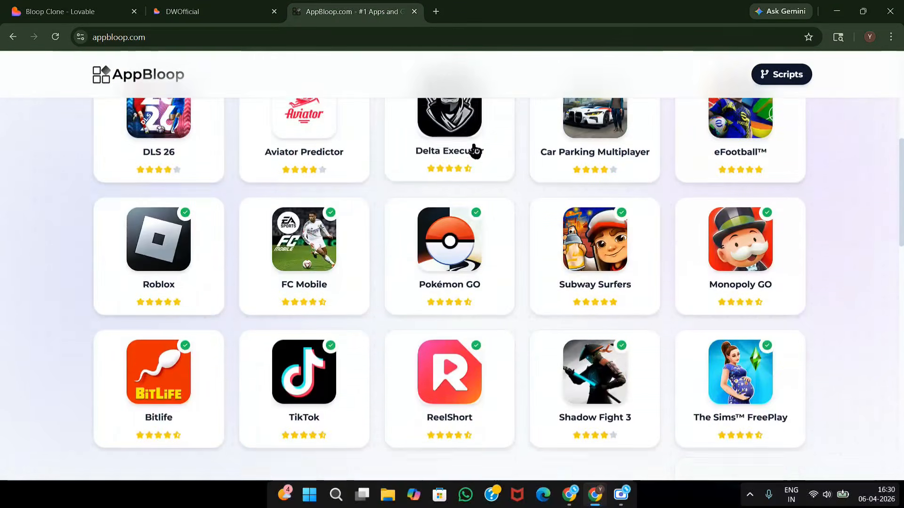
{"action": "left_click", "coordinate": [235, 1]}
{"action": "scroll", "coordinate": [515, 264], "scroll_direction": "down", "scroll_amount": 11}
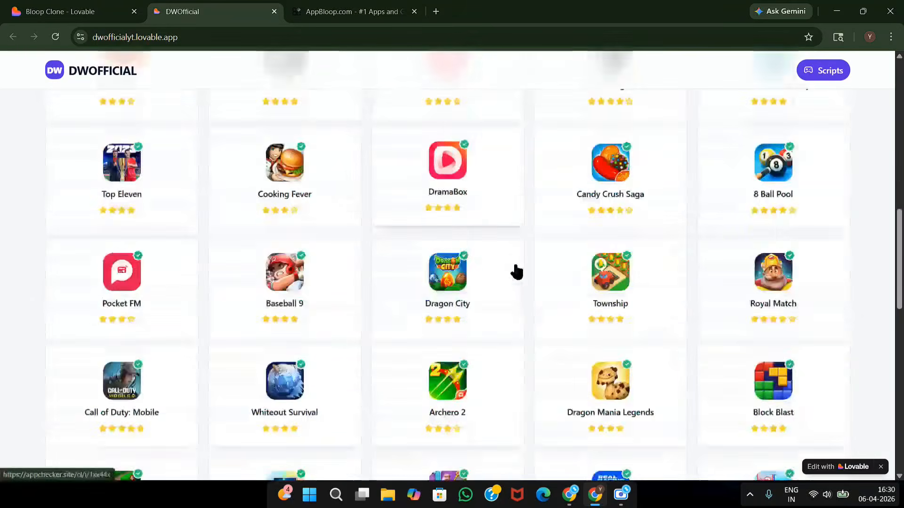
{"action": "scroll", "coordinate": [518, 272], "scroll_direction": "up", "scroll_amount": 3}
{"action": "scroll", "coordinate": [359, 216], "scroll_direction": "up", "scroll_amount": 10}
{"action": "scroll", "coordinate": [357, 216], "scroll_direction": "down", "scroll_amount": 5}
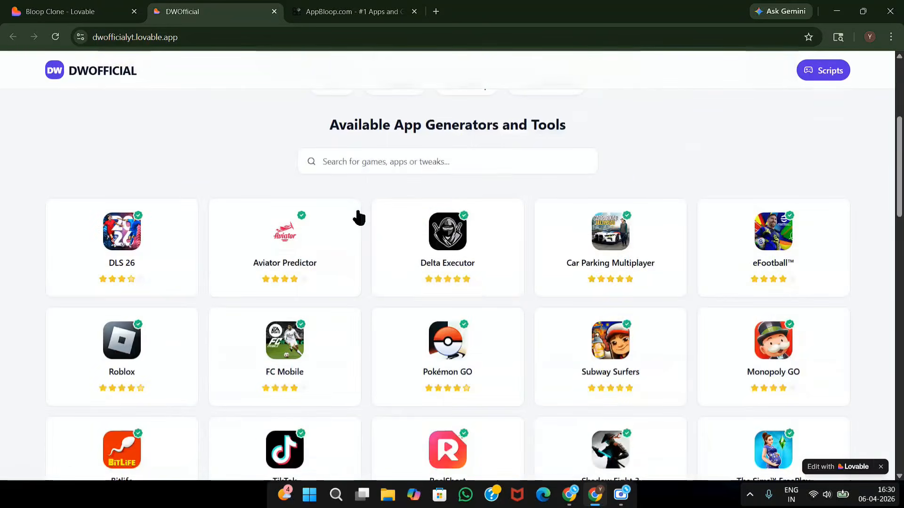
Test the Delta Executor card's link on the live site, return to the landing page and look through it.
{"action": "left_click", "coordinate": [419, 222]}
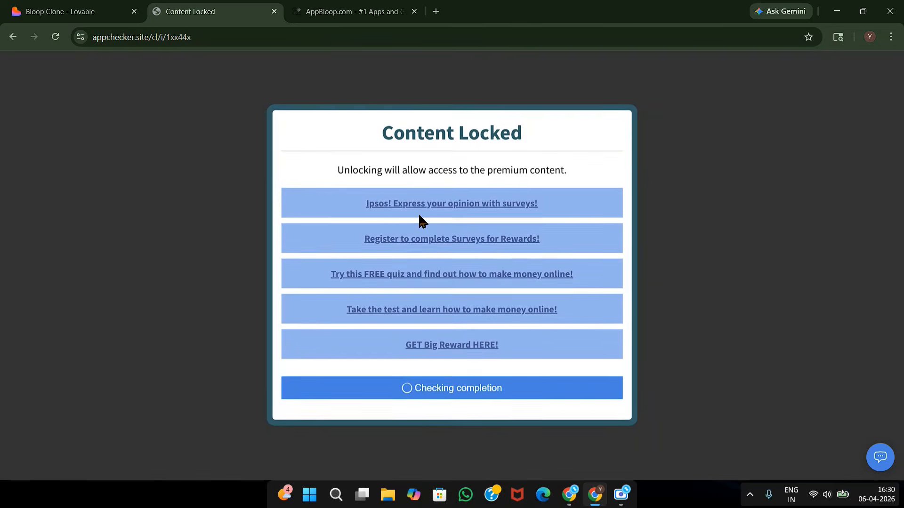
{"action": "left_click", "coordinate": [136, 5]}
{"action": "left_click", "coordinate": [267, 298]}
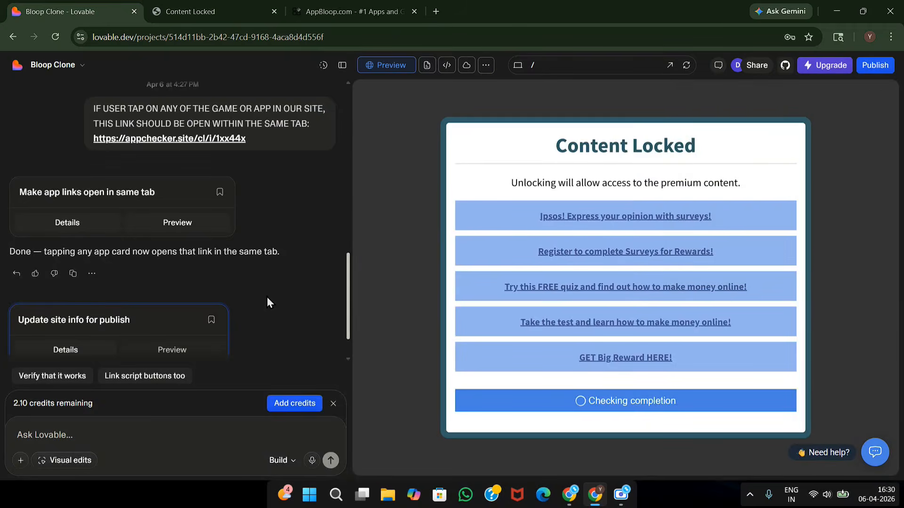
{"action": "left_click", "coordinate": [203, 10]}
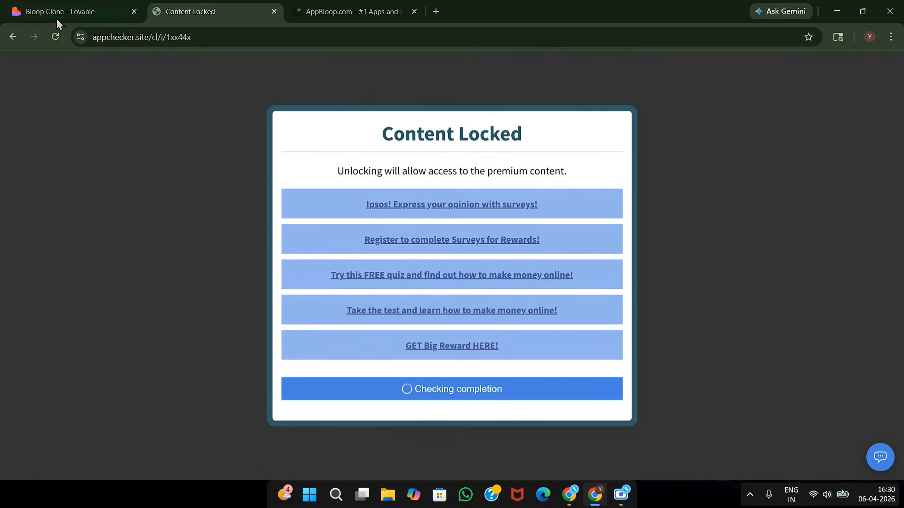
{"action": "left_click", "coordinate": [13, 37]}
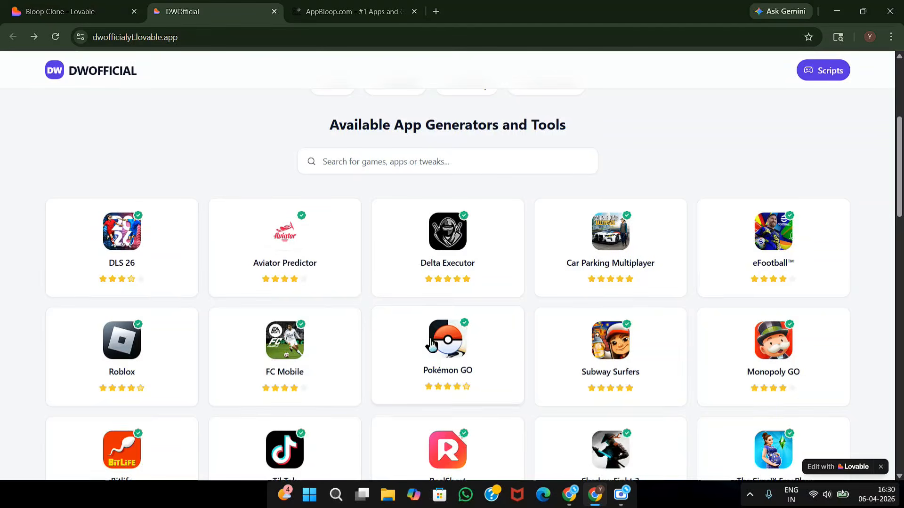
{"action": "scroll", "coordinate": [417, 343], "scroll_direction": "up", "scroll_amount": 4}
{"action": "scroll", "coordinate": [417, 342], "scroll_direction": "up", "scroll_amount": 1}
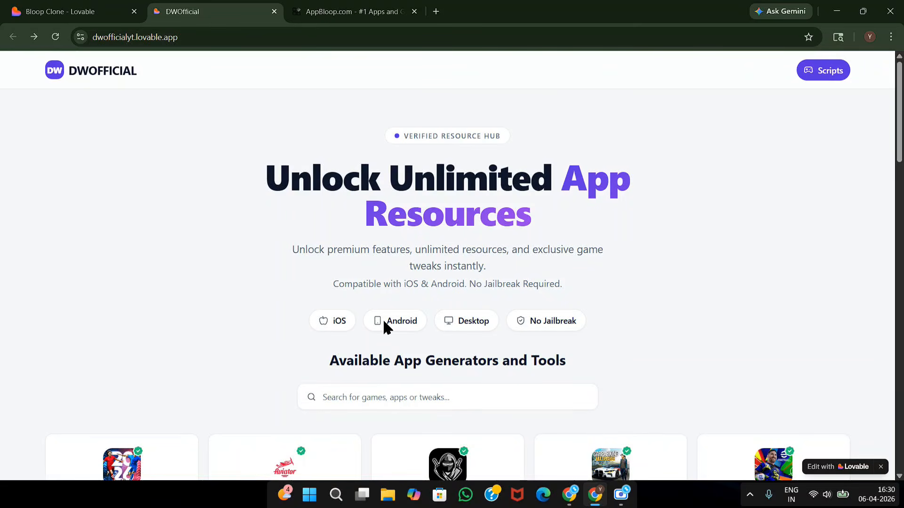
{"action": "scroll", "coordinate": [384, 325], "scroll_direction": "down", "scroll_amount": 15}
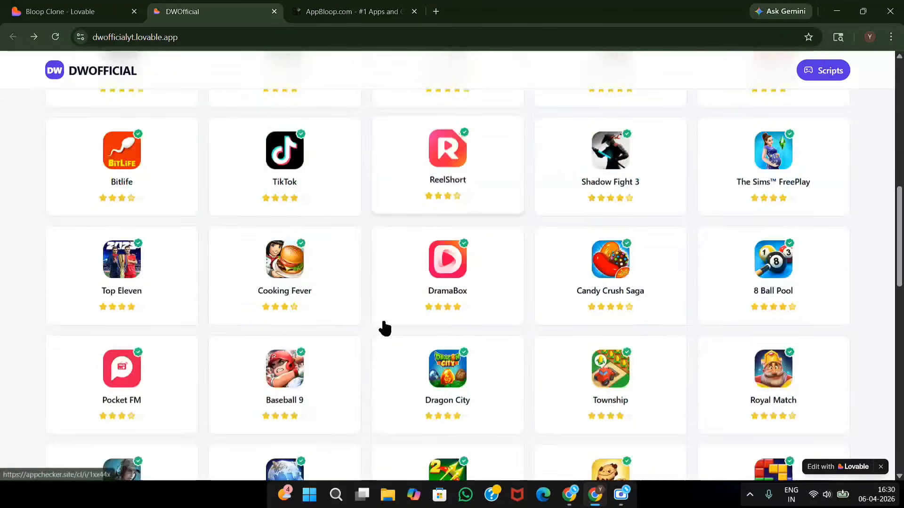
{"action": "scroll", "coordinate": [385, 328], "scroll_direction": "up", "scroll_amount": 15}
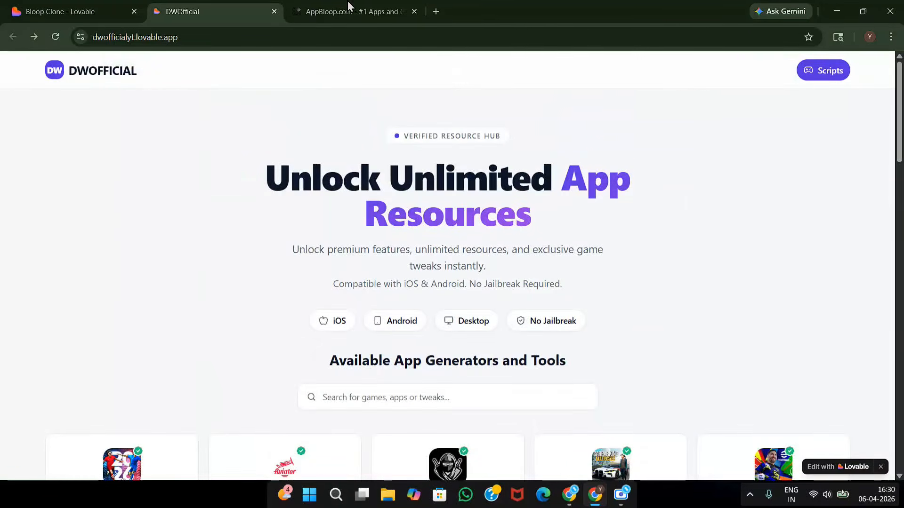
{"action": "left_click", "coordinate": [346, 10]}
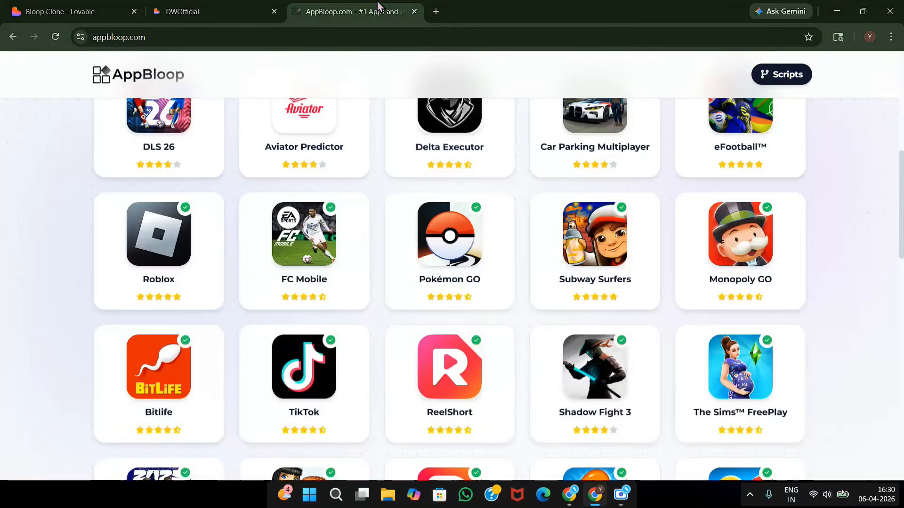
{"action": "left_click", "coordinate": [347, 38]}
{"action": "key", "text": "BackSpace"}
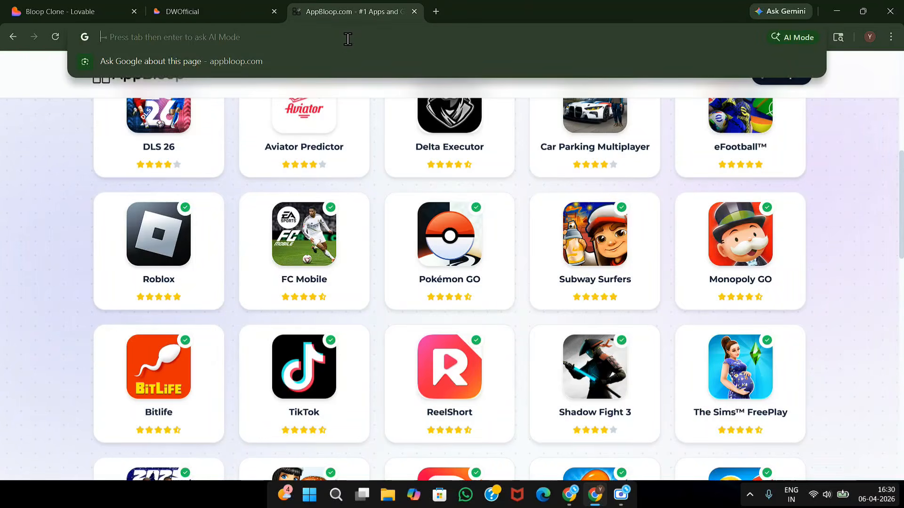
Close the Lovable project, agreeing to leave the site, and open a new blank browser tab.
{"action": "left_click", "coordinate": [135, 12]}
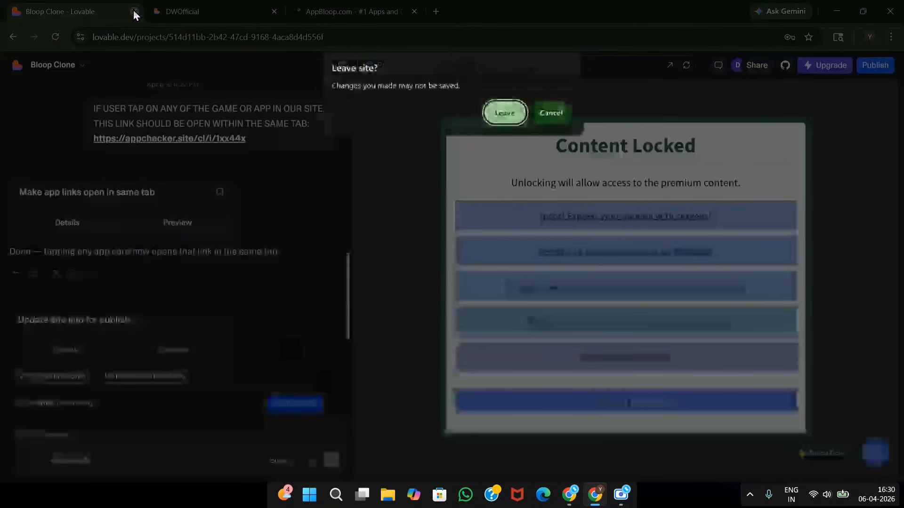
{"action": "left_click", "coordinate": [494, 109]}
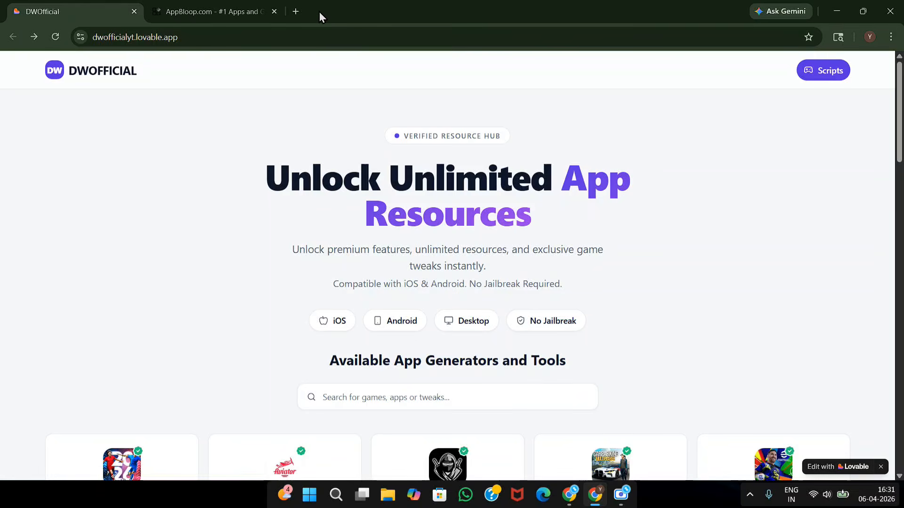
{"action": "left_click", "coordinate": [296, 13]}
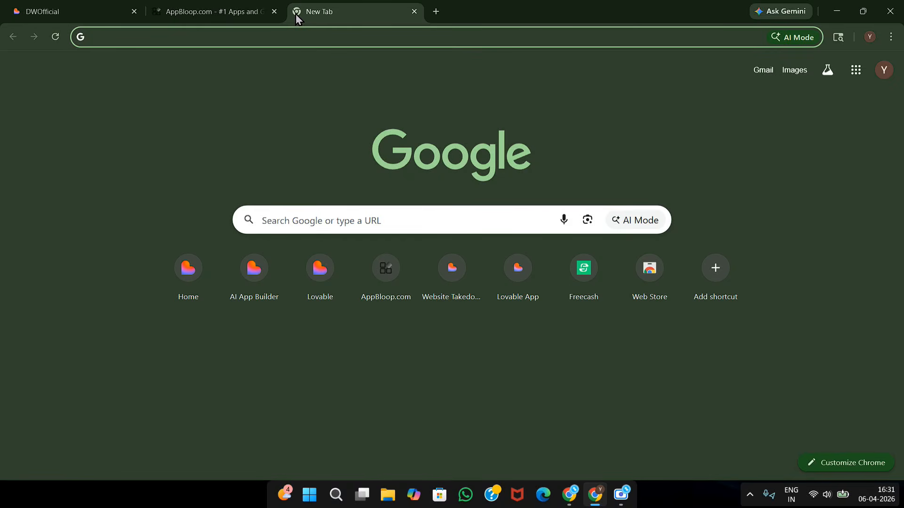
Search Google for "orchids ai", open the orchids.app website and bring up its account sign-up form.
{"action": "type", "text": "orc"}
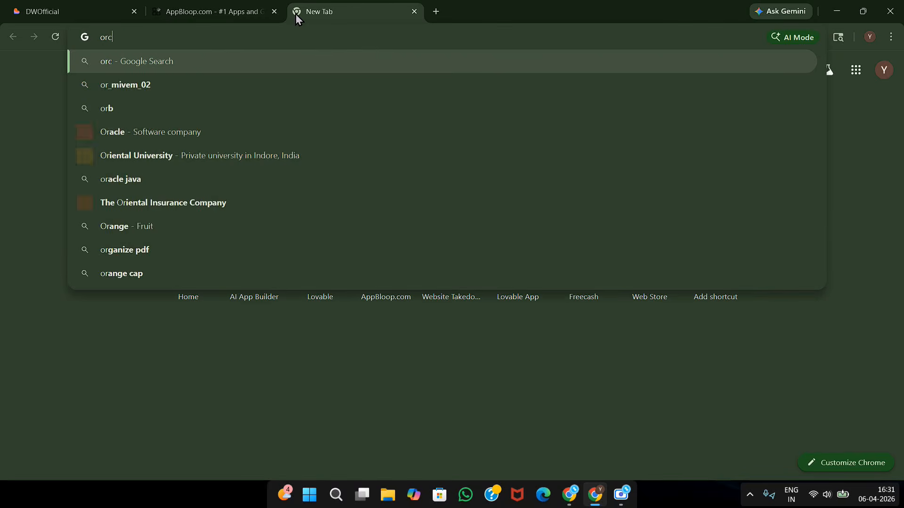
{"action": "type", "text": "hids ai"}
{"action": "key", "text": "Return"}
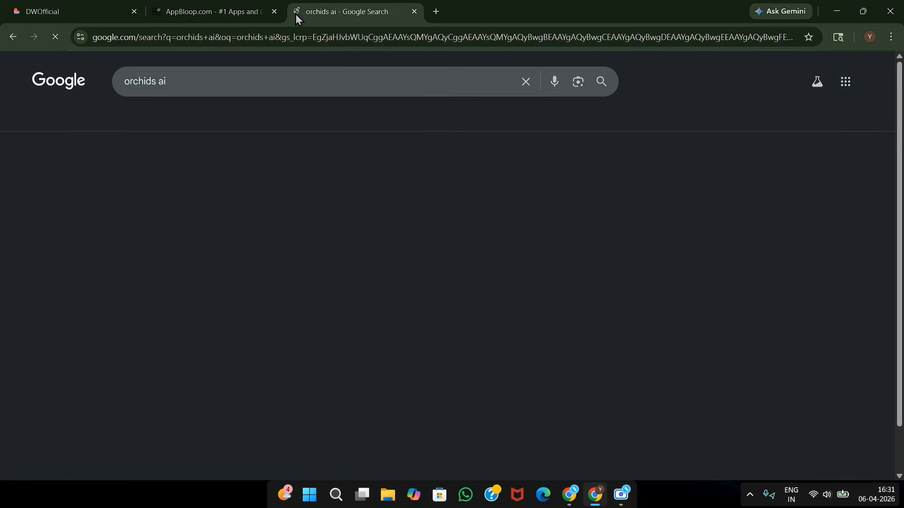
{"action": "left_click", "coordinate": [205, 180]}
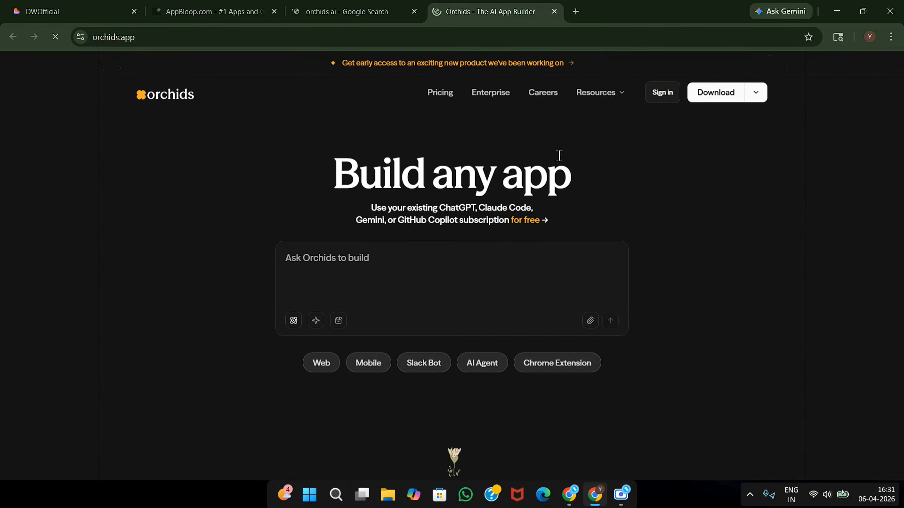
{"action": "left_click", "coordinate": [669, 100]}
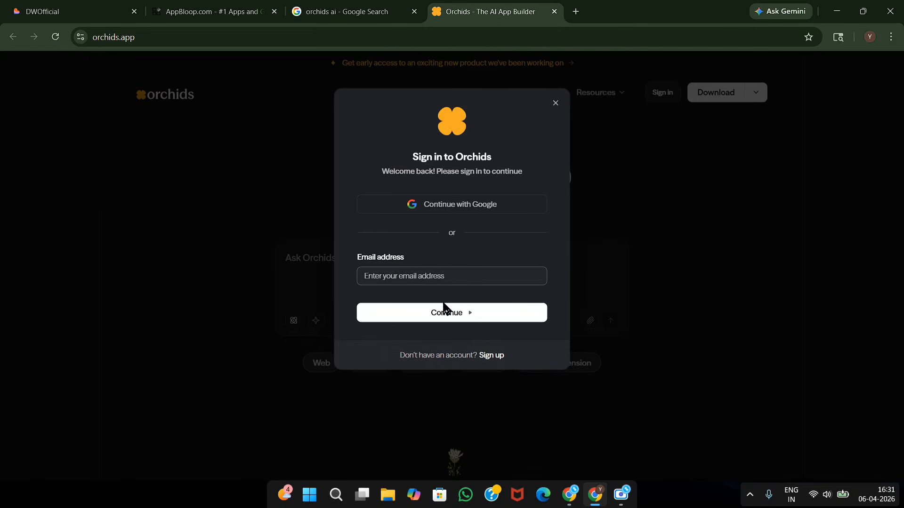
{"action": "left_click", "coordinate": [487, 357]}
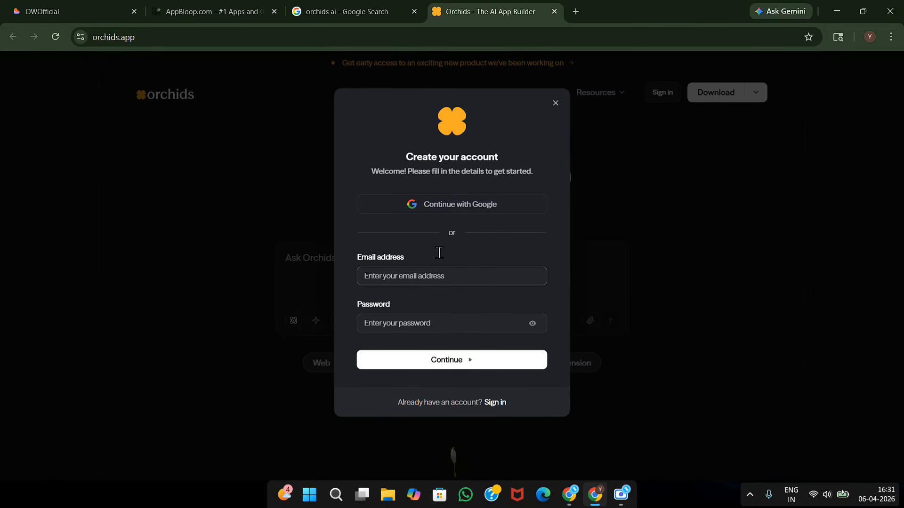
Open the Gmail inbox in a new tab and copy the account's email address from the Google account details.
{"action": "left_click", "coordinate": [575, 10]}
{"action": "type", "text": "gmao"}
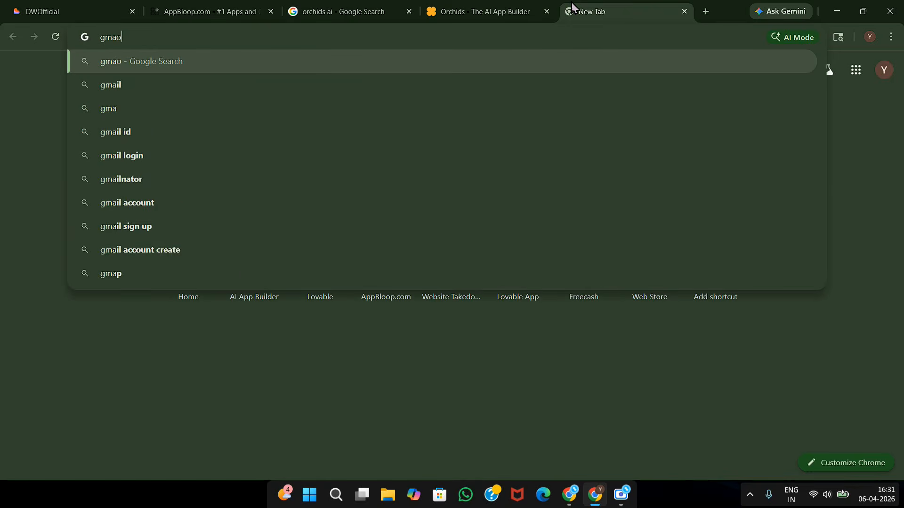
{"action": "key", "text": "BackSpace"}
{"action": "type", "text": "il"}
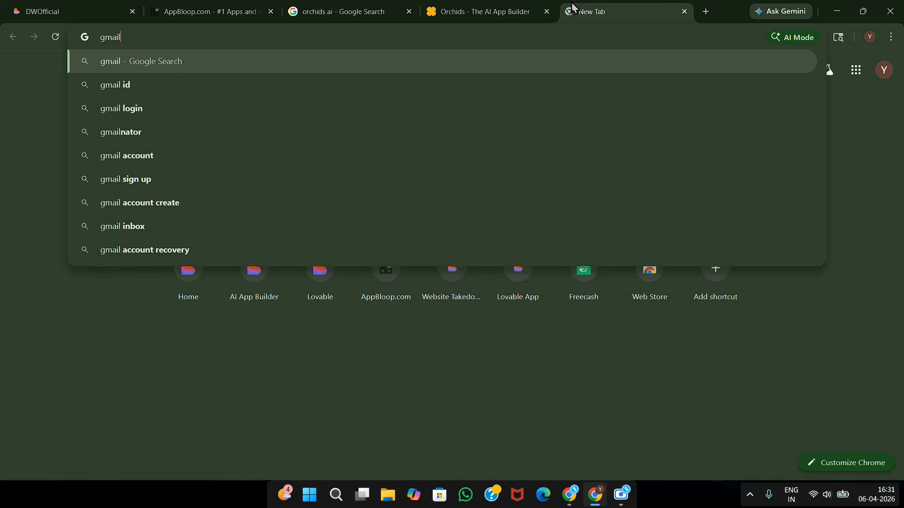
{"action": "key", "text": "Return"}
{"action": "left_click", "coordinate": [168, 180]}
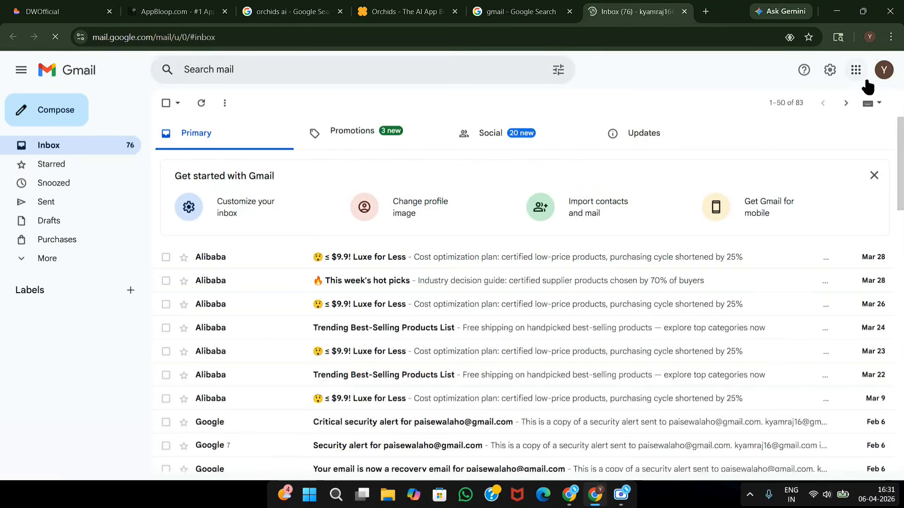
{"action": "left_click", "coordinate": [882, 71]}
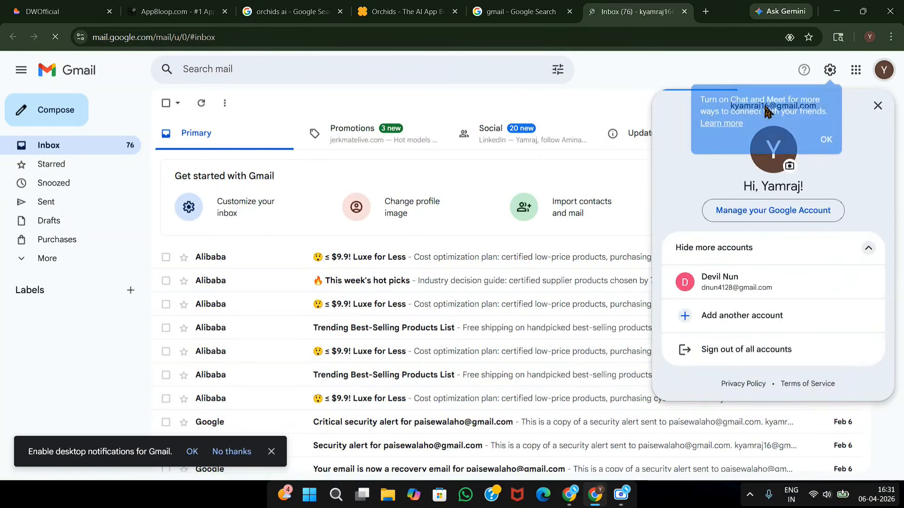
{"action": "left_click", "coordinate": [764, 110]}
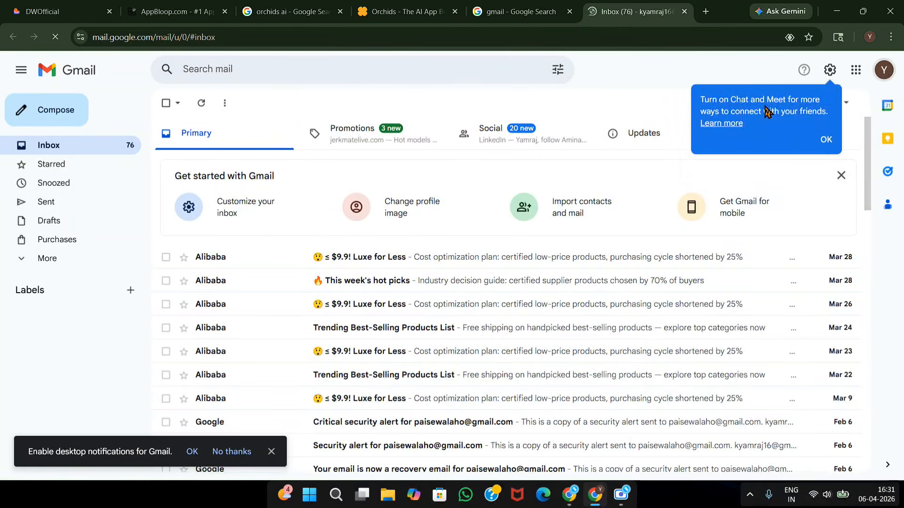
{"action": "left_click", "coordinate": [883, 76]}
{"action": "triple_click", "coordinate": [789, 106]}
{"action": "key", "text": "ctrl+c"}
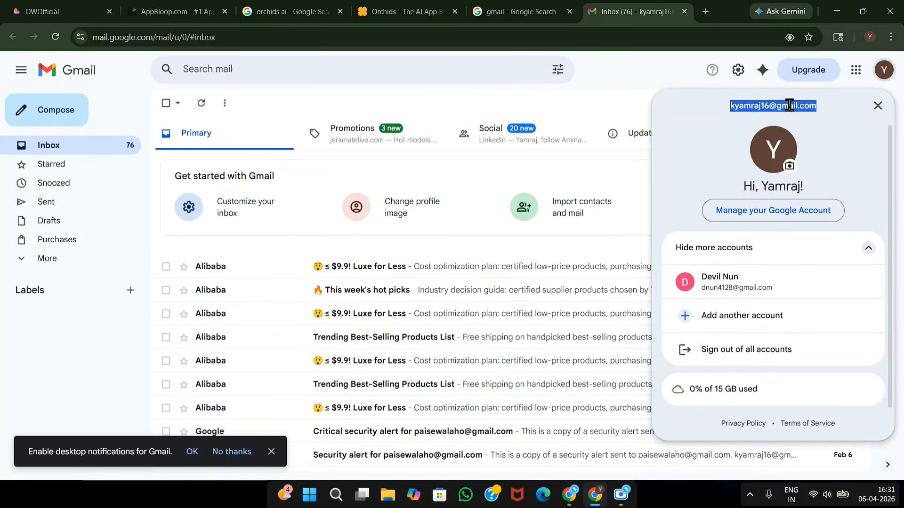
Fill in the Orchids sign-up form with the copied email address and an account password, and submit it.
{"action": "left_click", "coordinate": [434, 6]}
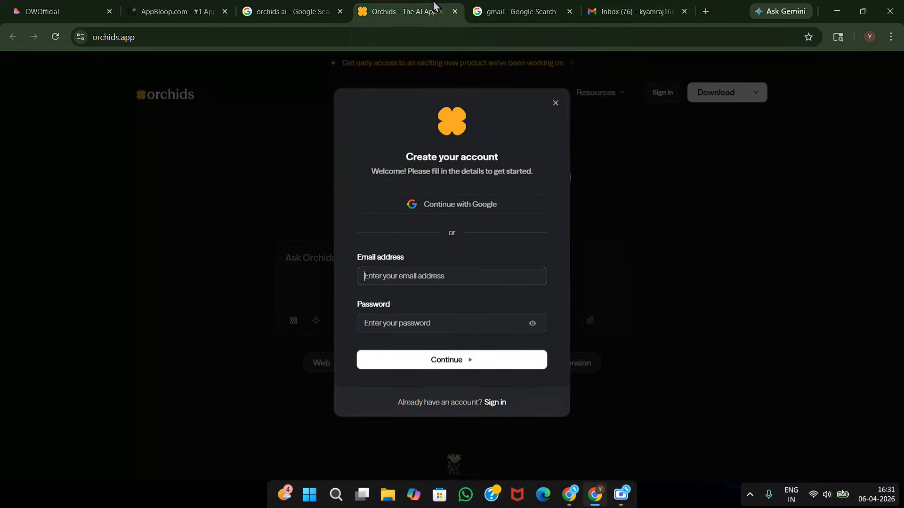
{"action": "left_click", "coordinate": [467, 267]}
{"action": "key", "text": "ctrl+v"}
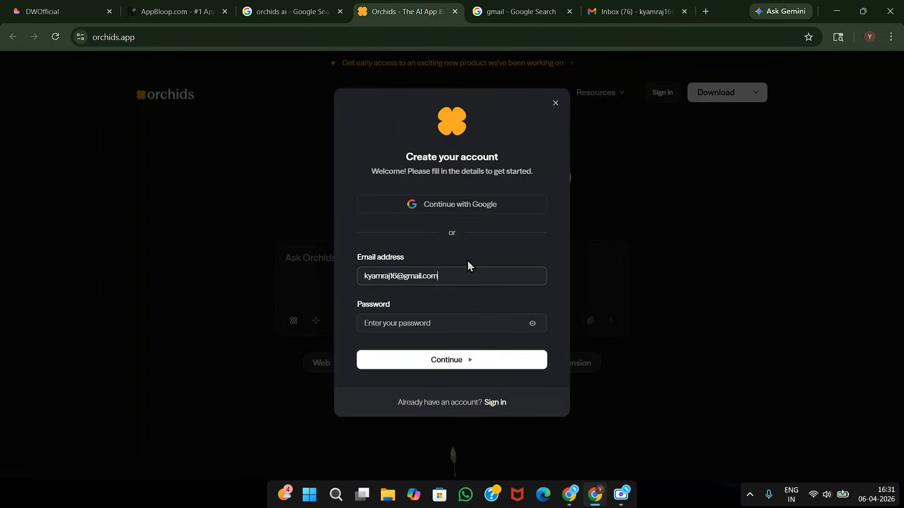
{"action": "left_click", "coordinate": [435, 327]}
{"action": "type", "text": "••••••••"}
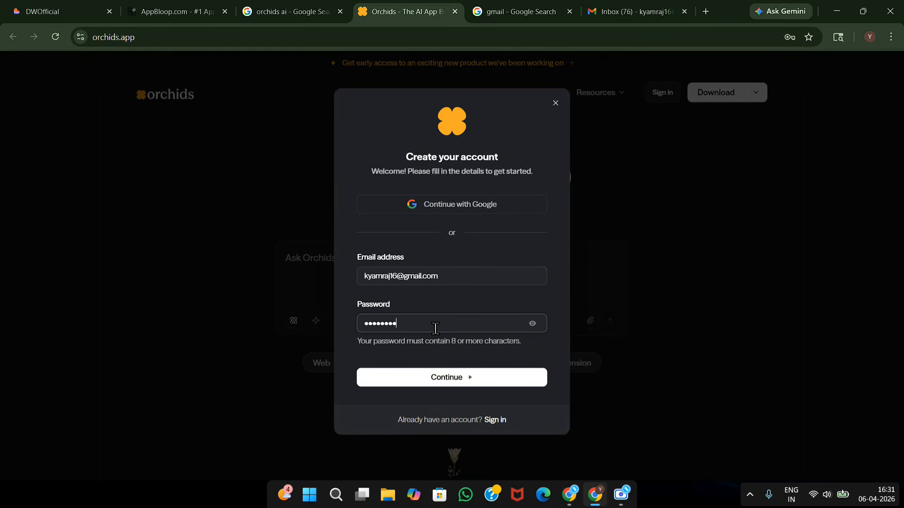
{"action": "type", "text": "•"}
{"action": "key", "text": "Return"}
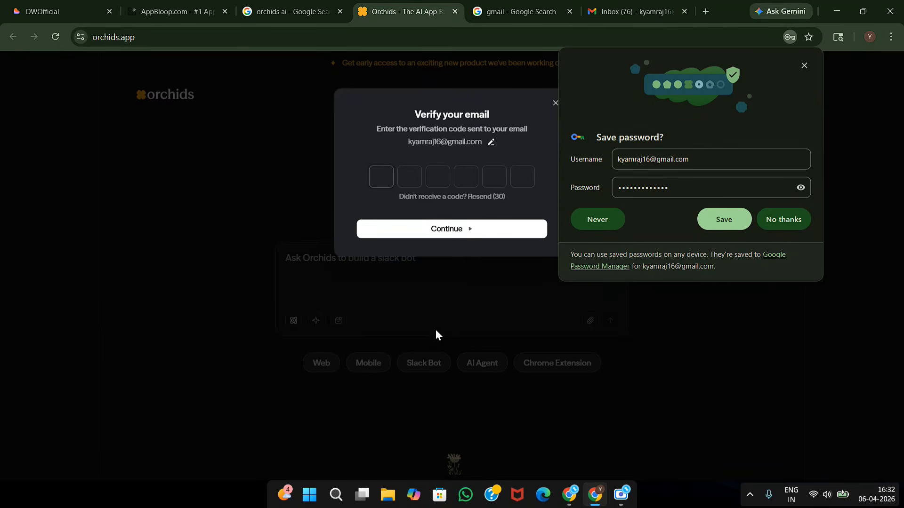
Refresh the Gmail inbox, copy the verification code from the Orchids email and enter it in Orchids to complete the sign-up.
{"action": "left_click", "coordinate": [624, 5]}
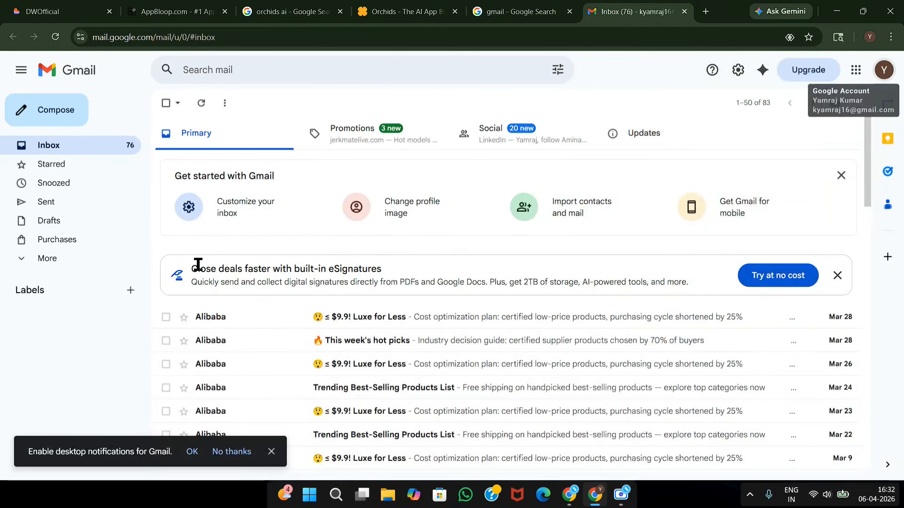
{"action": "left_click", "coordinate": [53, 37]}
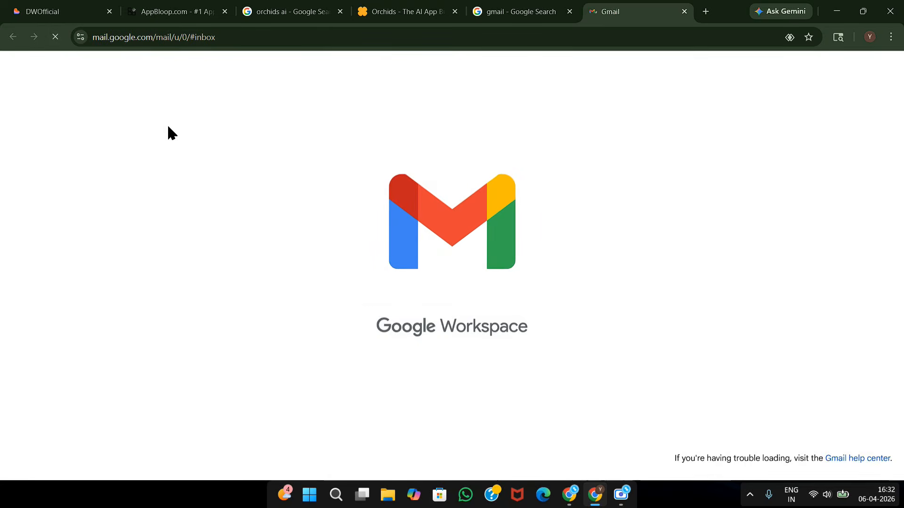
{"action": "left_click", "coordinate": [373, 257]}
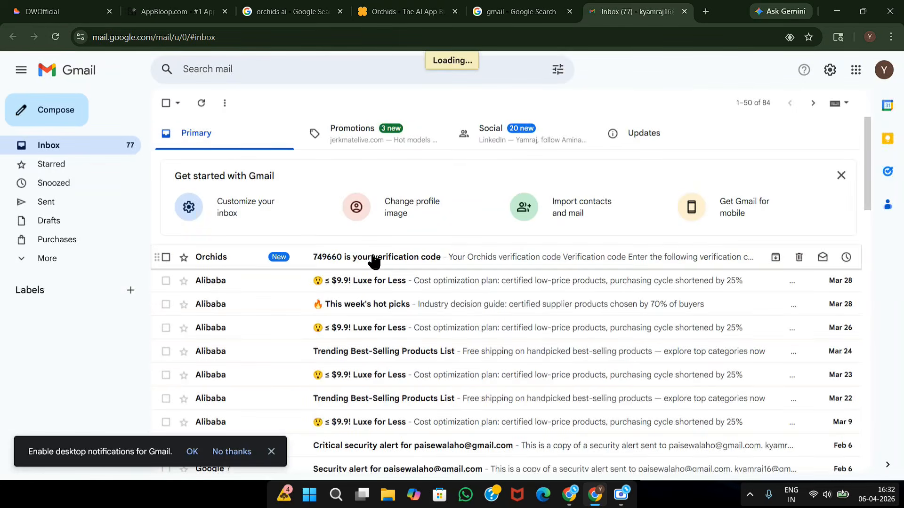
{"action": "left_click_drag", "start_coordinate": [413, 331], "coordinate": [403, 390]}
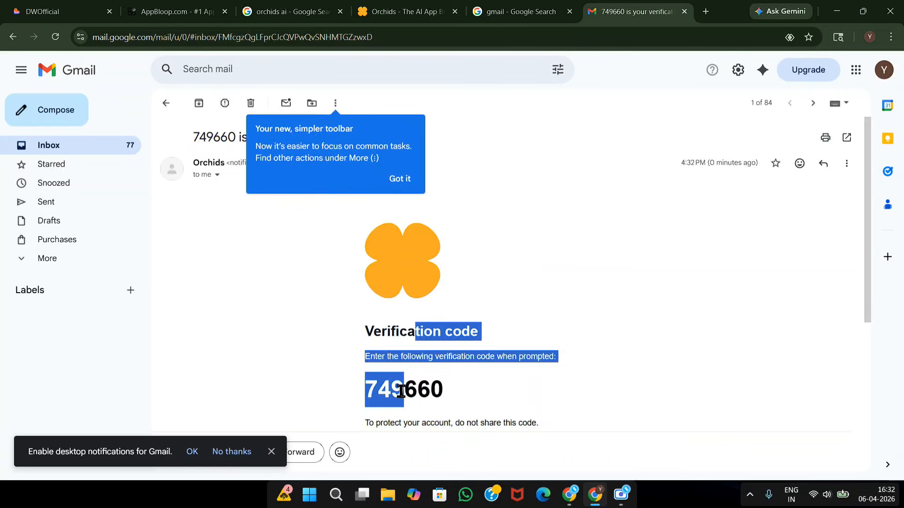
{"action": "double_click", "coordinate": [400, 391]}
{"action": "key", "text": "ctrl+c"}
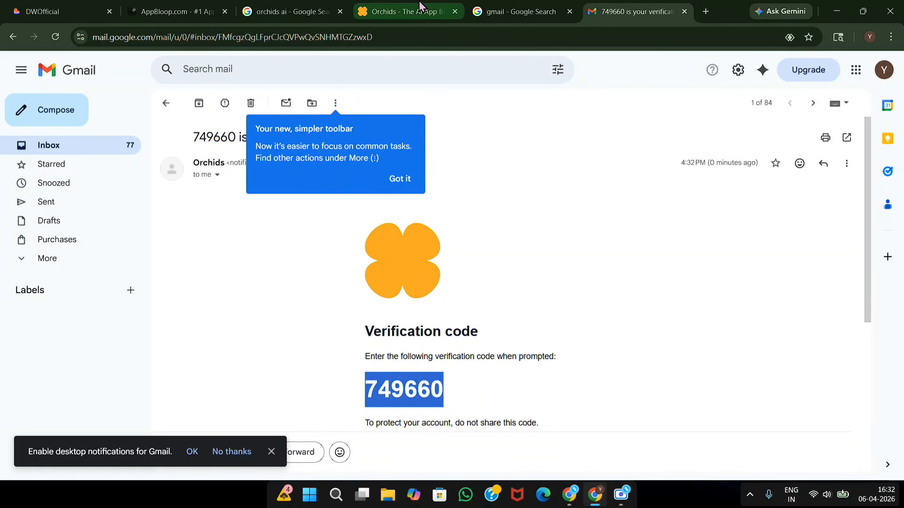
{"action": "left_click", "coordinate": [406, 14]}
{"action": "key", "text": "ctrl+v"}
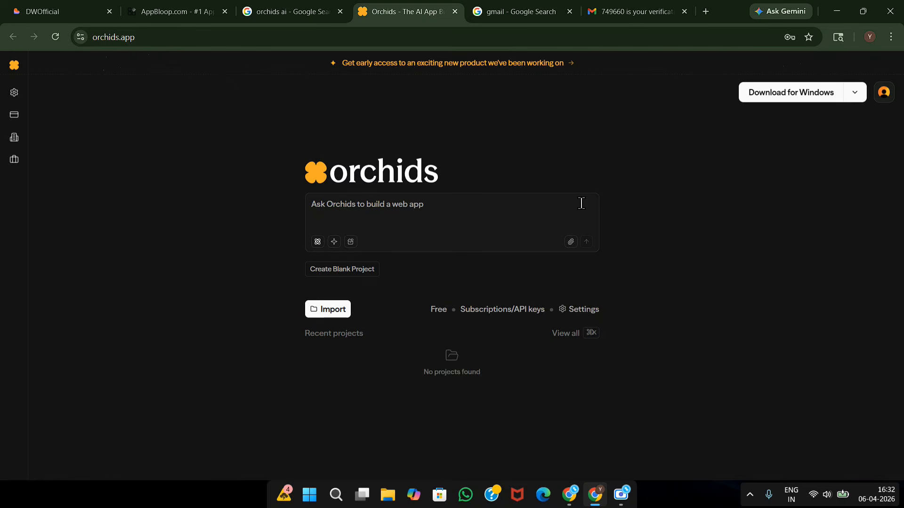
Check the monthly usage limit of the new Orchids account in its account details.
{"action": "left_click", "coordinate": [883, 93]}
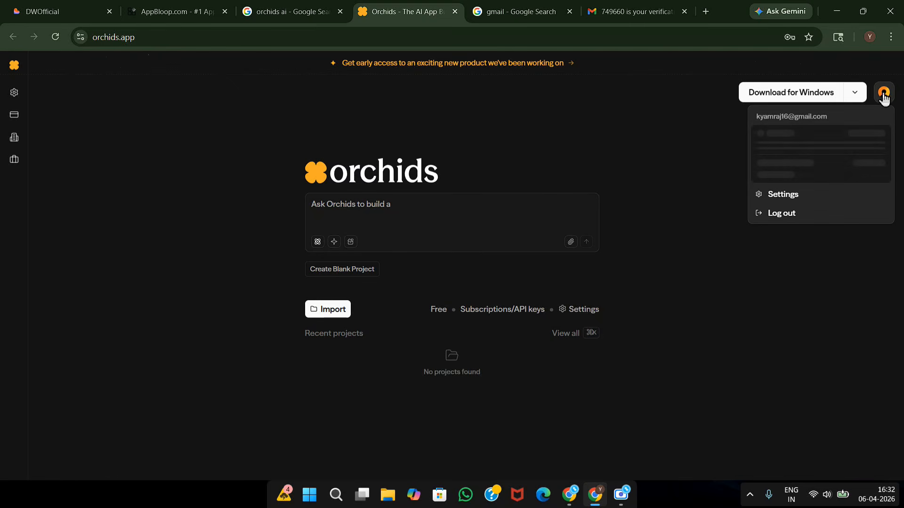
{"action": "left_click", "coordinate": [592, 168]}
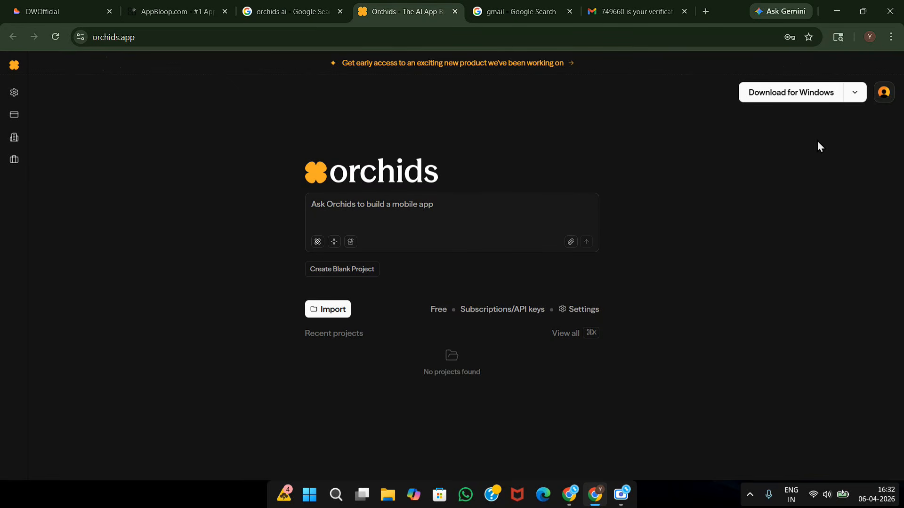
{"action": "left_click", "coordinate": [884, 104]}
{"action": "left_click_drag", "start_coordinate": [802, 151], "coordinate": [748, 157]}
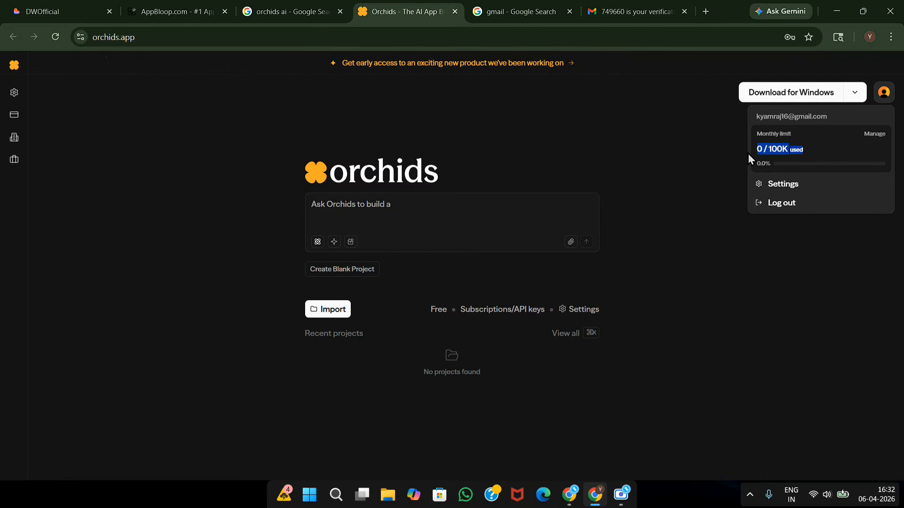
{"action": "left_click", "coordinate": [441, 221]}
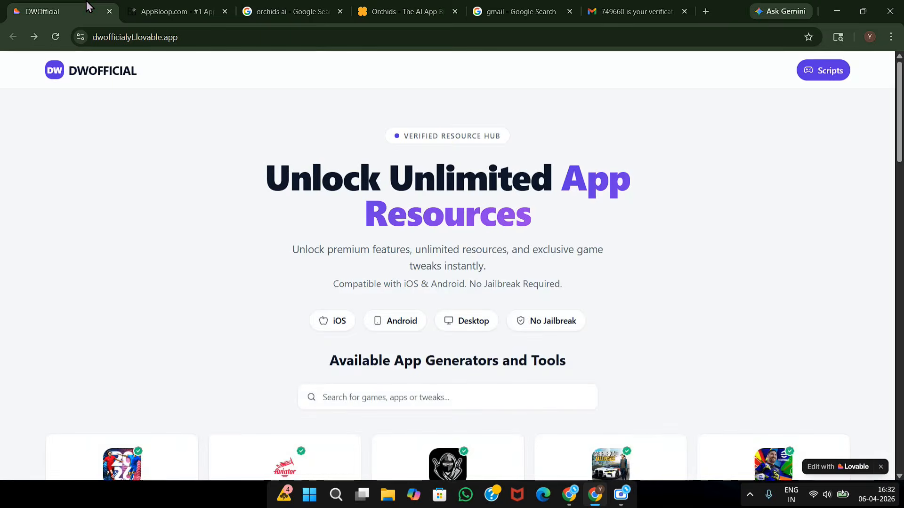
Review the live DWOFFICIAL page and look through the original appbloop.com page down to its footer.
{"action": "left_click", "coordinate": [87, 7]}
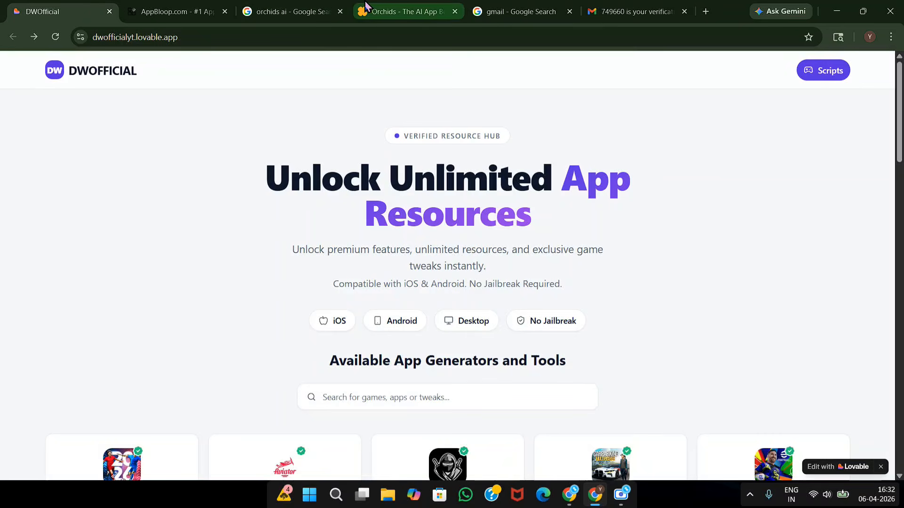
{"action": "left_click", "coordinate": [405, 11]}
{"action": "left_click", "coordinate": [211, 5]}
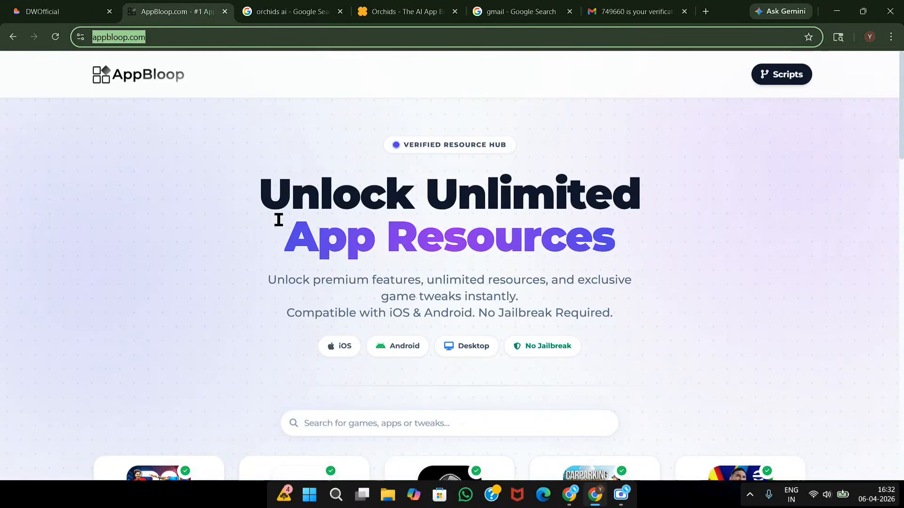
{"action": "scroll", "coordinate": [279, 220], "scroll_direction": "down", "scroll_amount": 5}
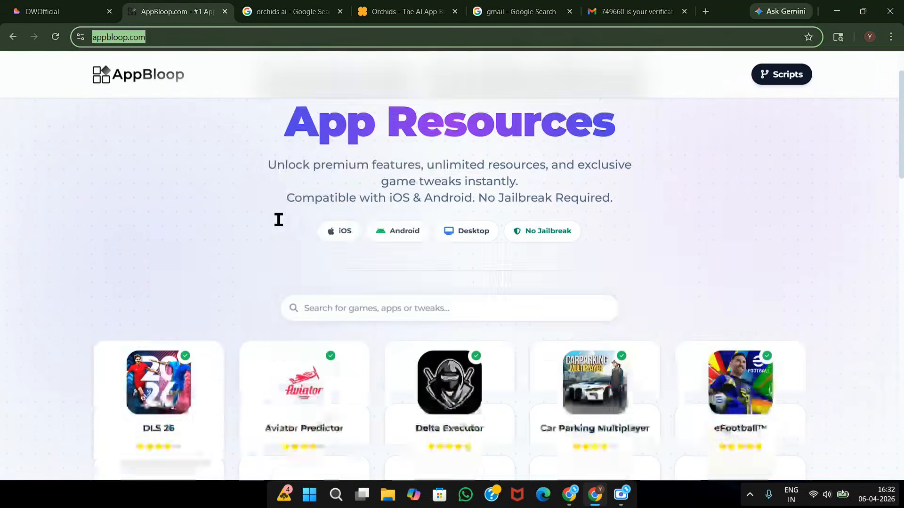
{"action": "scroll", "coordinate": [279, 220], "scroll_direction": "up", "scroll_amount": 4}
{"action": "scroll", "coordinate": [279, 220], "scroll_direction": "up", "scroll_amount": 2}
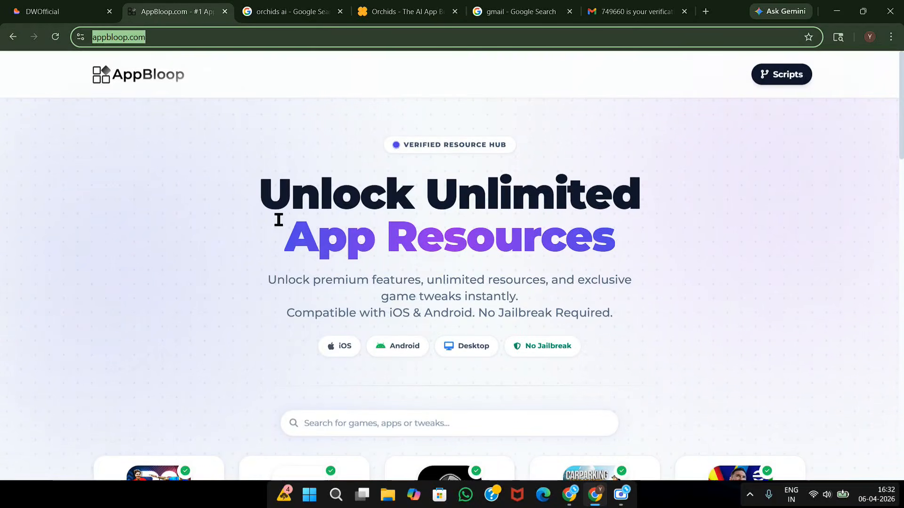
{"action": "left_click", "coordinate": [299, 234]}
{"action": "scroll", "coordinate": [300, 234], "scroll_direction": "down", "scroll_amount": 10}
{"action": "scroll", "coordinate": [300, 234], "scroll_direction": "down", "scroll_amount": 10}
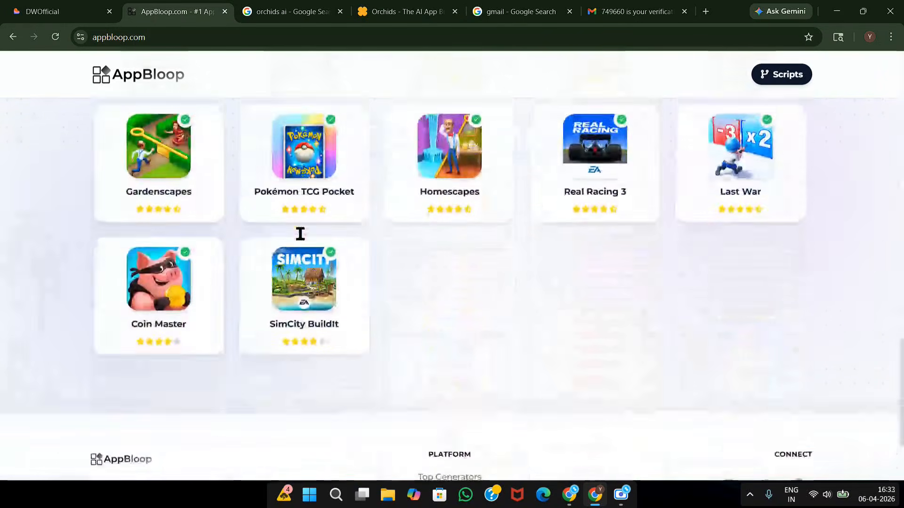
Draft the Orchids prompt "built me a app ui that contains, playstore or appstore like enviroment with app nd games lists".
{"action": "left_click", "coordinate": [419, 7]}
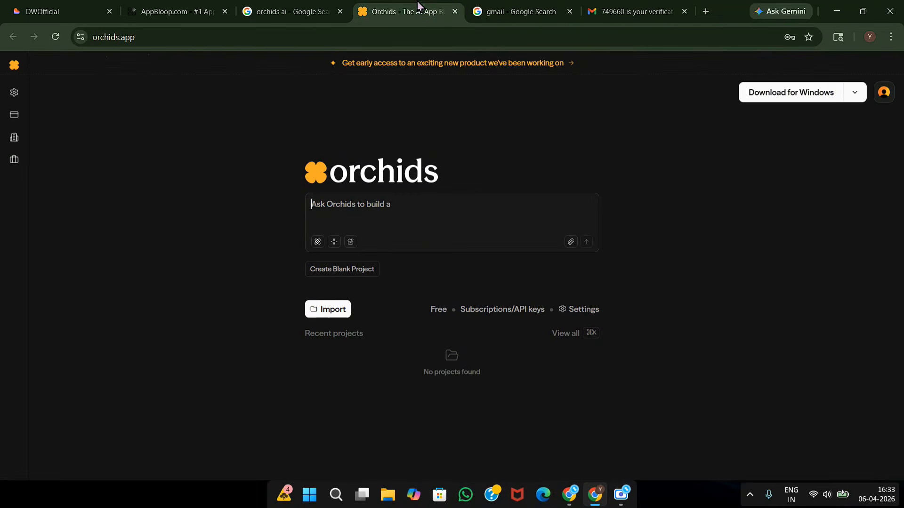
{"action": "type", "text": "bui"}
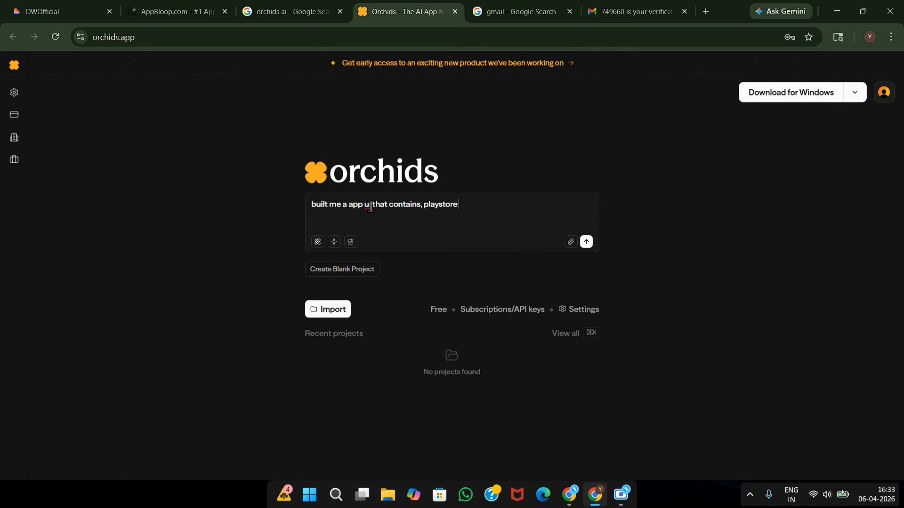
{"action": "type", "text": "store like enviroment with app nd games lists"}
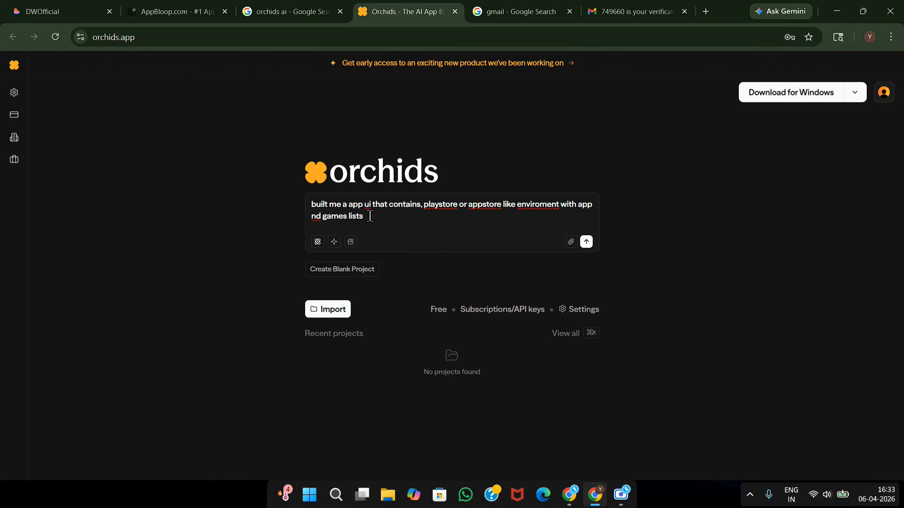
Copy the draft Orchids prompt, search the web for "deep ai" and open the DeepAI site.
{"action": "left_click_drag", "start_coordinate": [370, 216], "coordinate": [311, 207]}
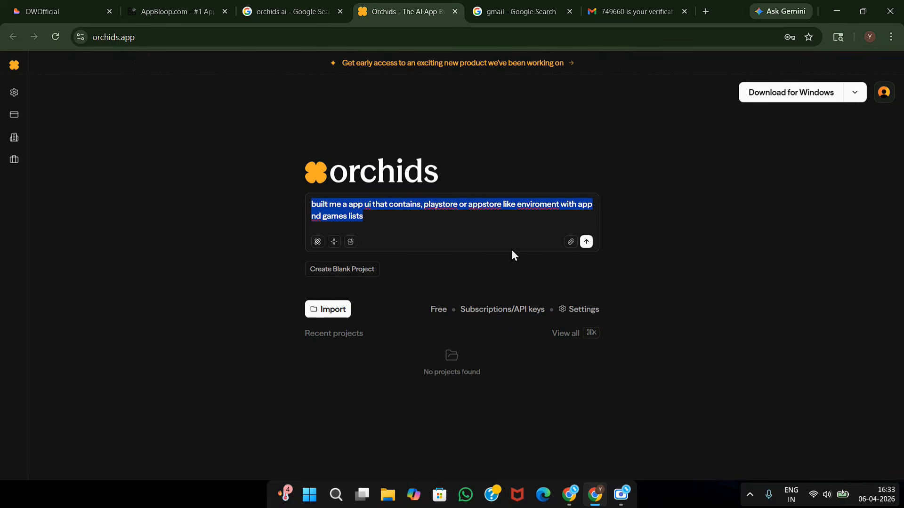
{"action": "left_click", "coordinate": [628, 13]}
{"action": "left_click", "coordinate": [589, 35]}
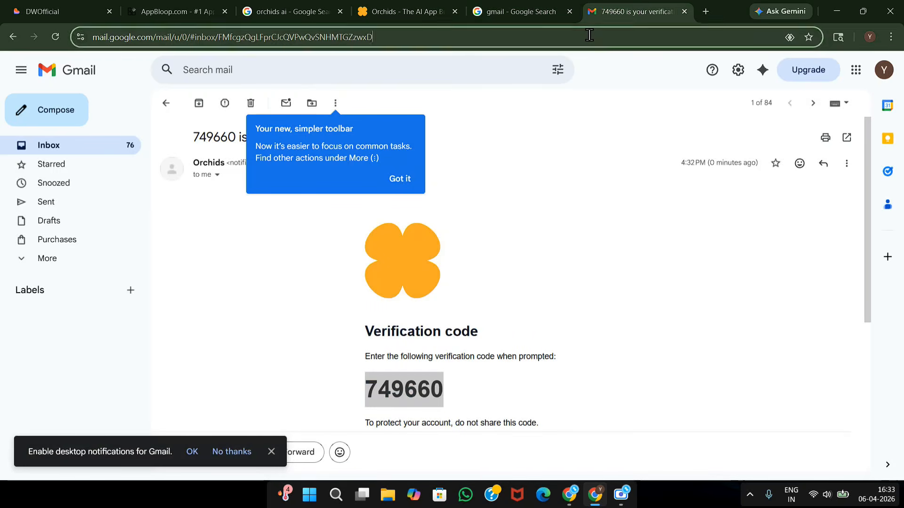
{"action": "key", "text": "BackSpace"}
{"action": "type", "text": "de"}
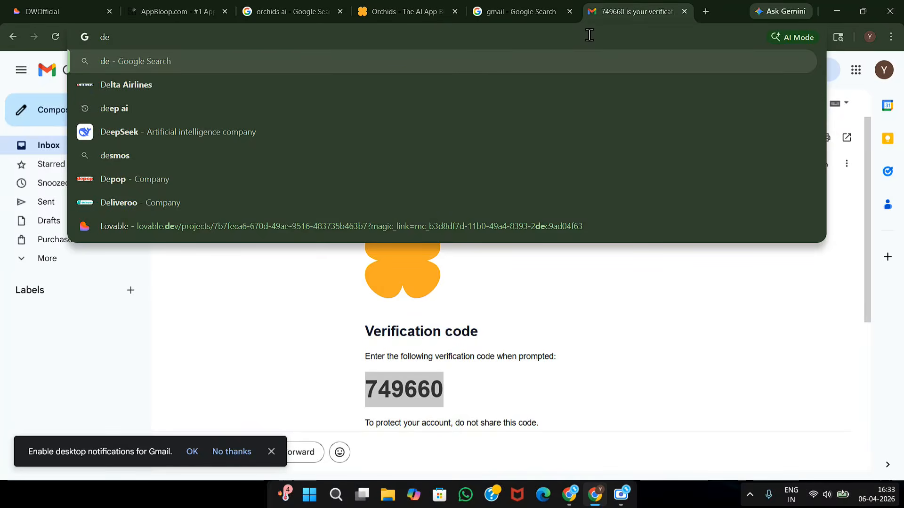
{"action": "type", "text": "ep ai"}
{"action": "key", "text": "Return"}
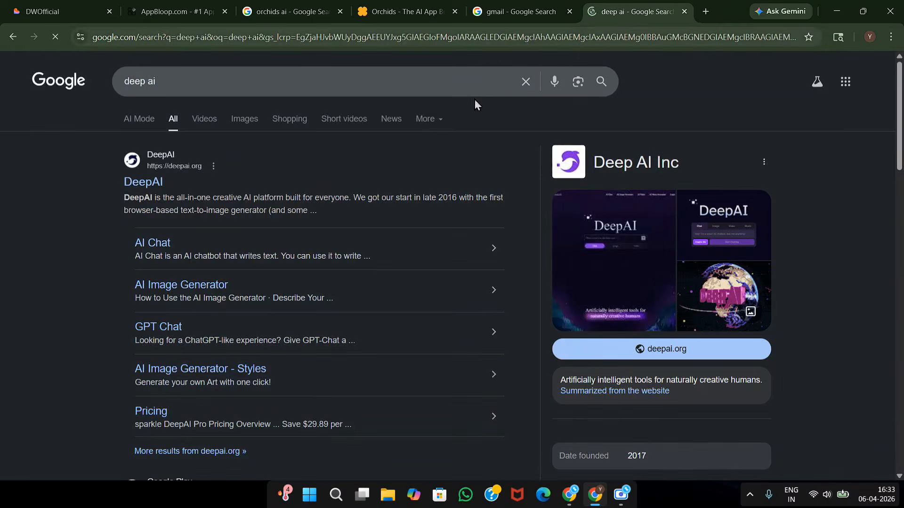
{"action": "left_click", "coordinate": [150, 184]}
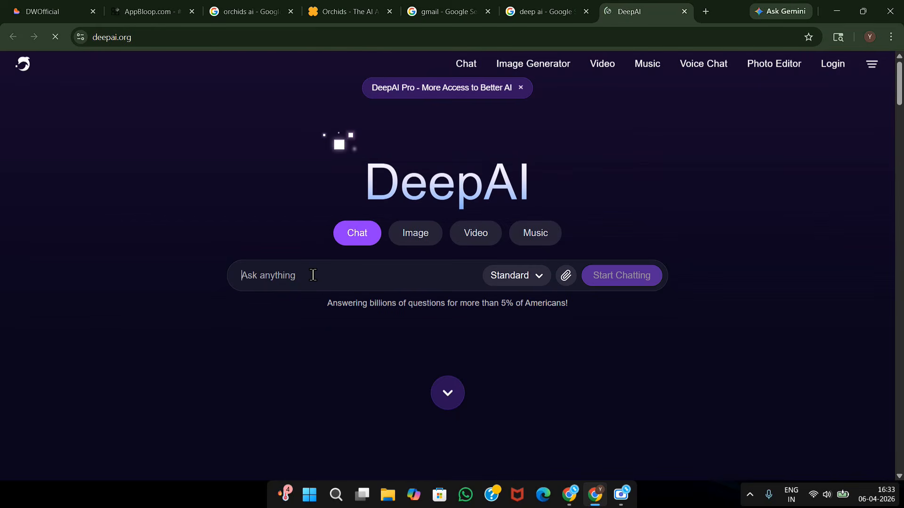
Ask DeepAI "enchnace this prompt:" followed by the copied app-store prompt, and dismiss the Google sign-in offer.
{"action": "type", "text": "enchnace th"}
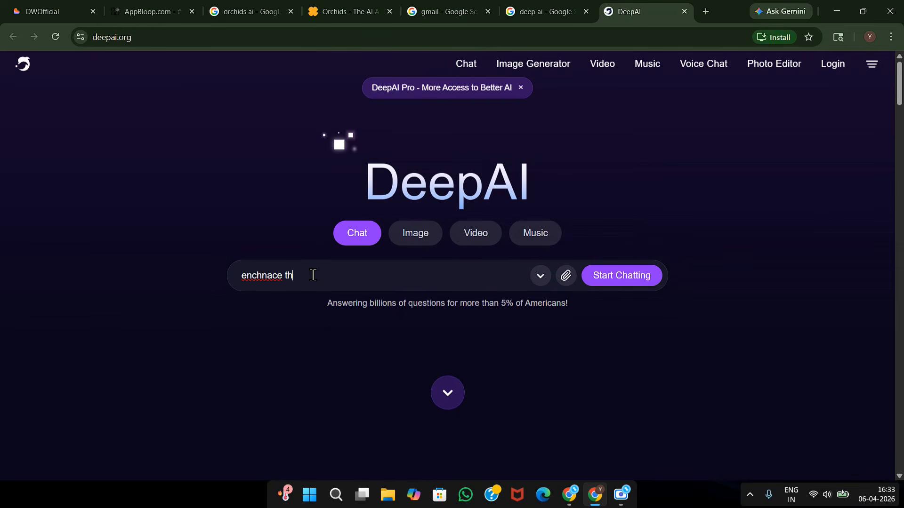
{"action": "type", "text": "is prompt:"}
{"action": "left_click", "coordinate": [335, 5]}
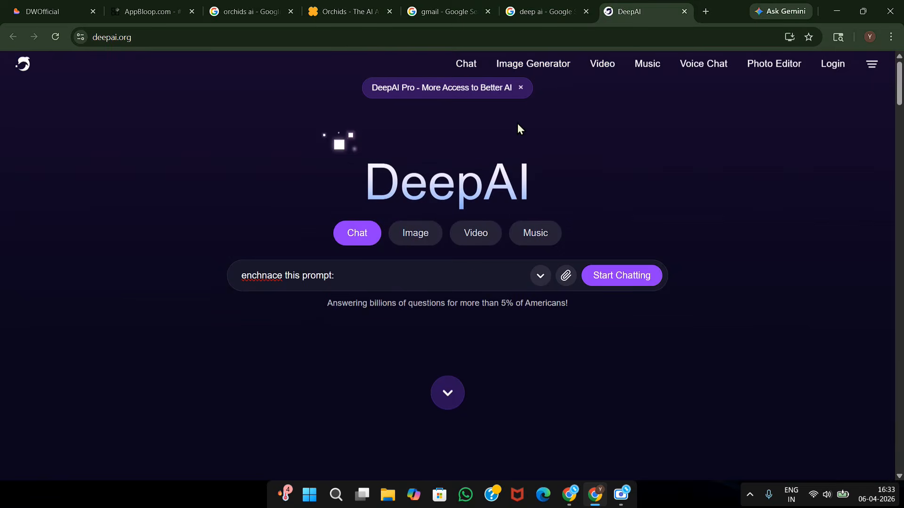
{"action": "type", "text": "built me a app ui that contains, playstore or appstore like environment with app nd games lists"}
{"action": "key", "text": "Return"}
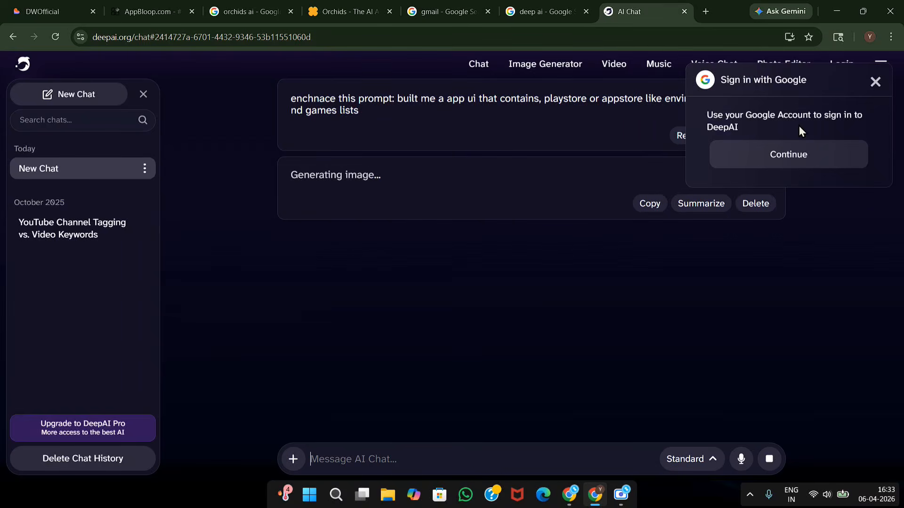
{"action": "left_click", "coordinate": [875, 82]}
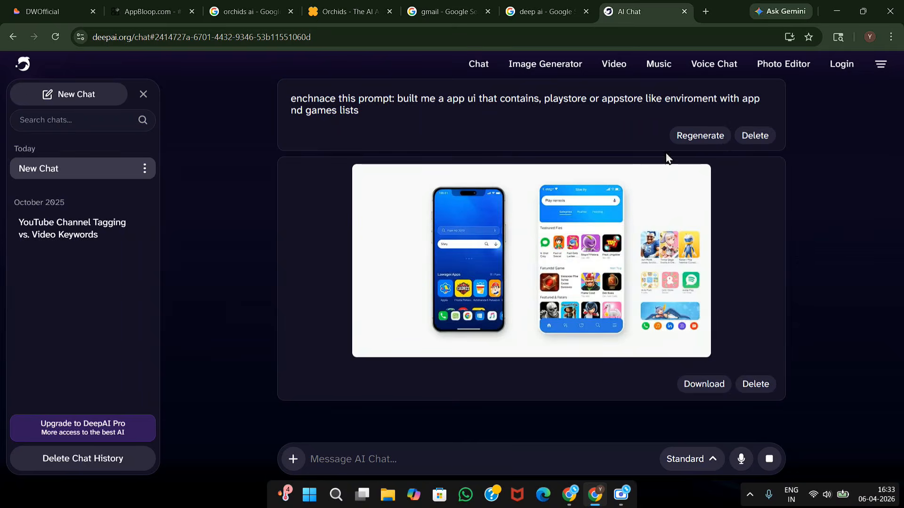
Copy the sent request into a new DeepAI chat, add "in text" after "enchnace this prompt" and send it.
{"action": "left_click", "coordinate": [458, 122]}
{"action": "left_click_drag", "start_coordinate": [359, 111], "coordinate": [279, 93]}
{"action": "key", "text": "ctrl+c"}
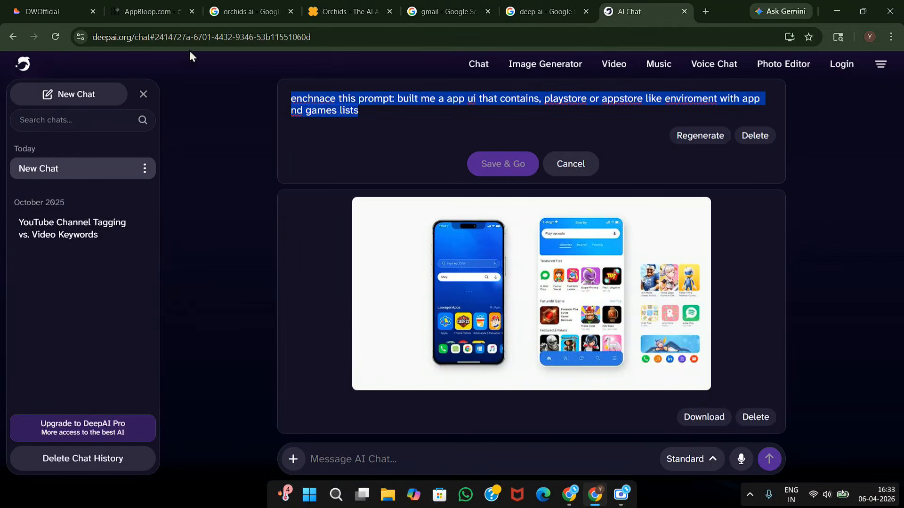
{"action": "left_click", "coordinate": [79, 94]}
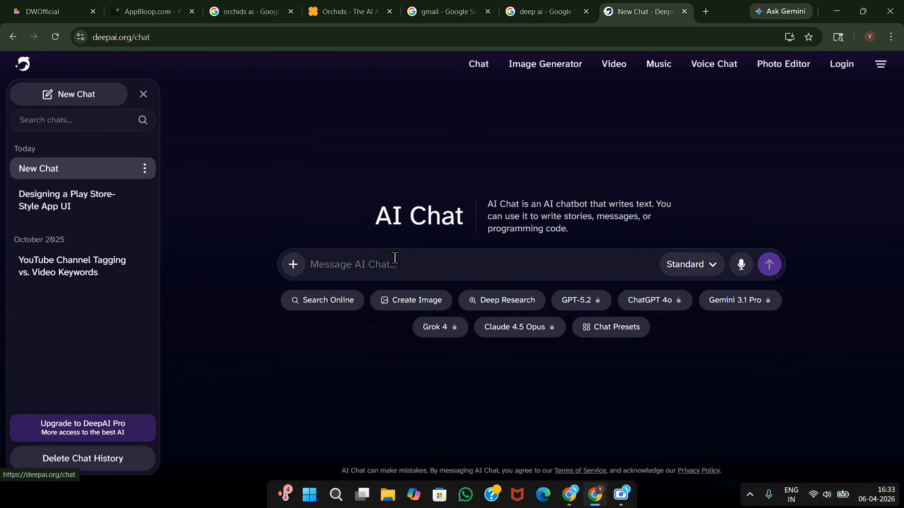
{"action": "left_click", "coordinate": [394, 257]}
{"action": "key", "text": "ctrl+v"}
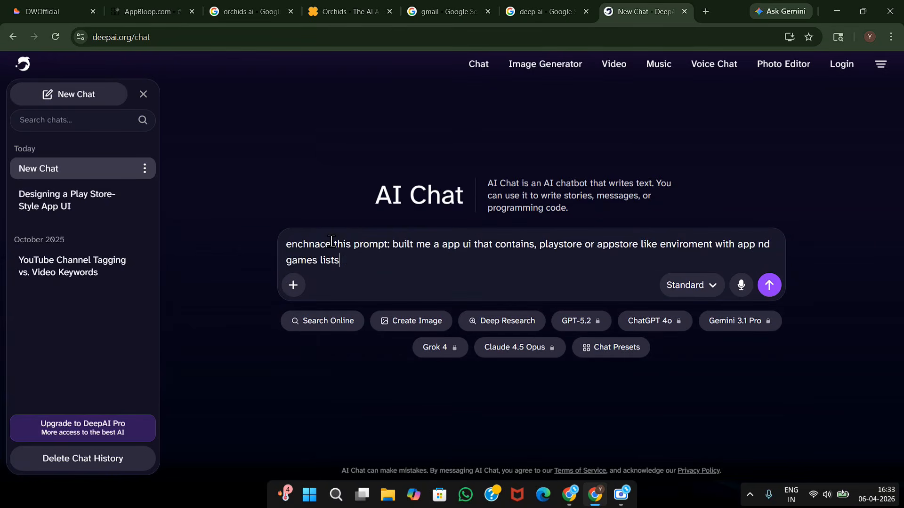
{"action": "left_click", "coordinate": [384, 248]}
{"action": "type", "text": "in text"}
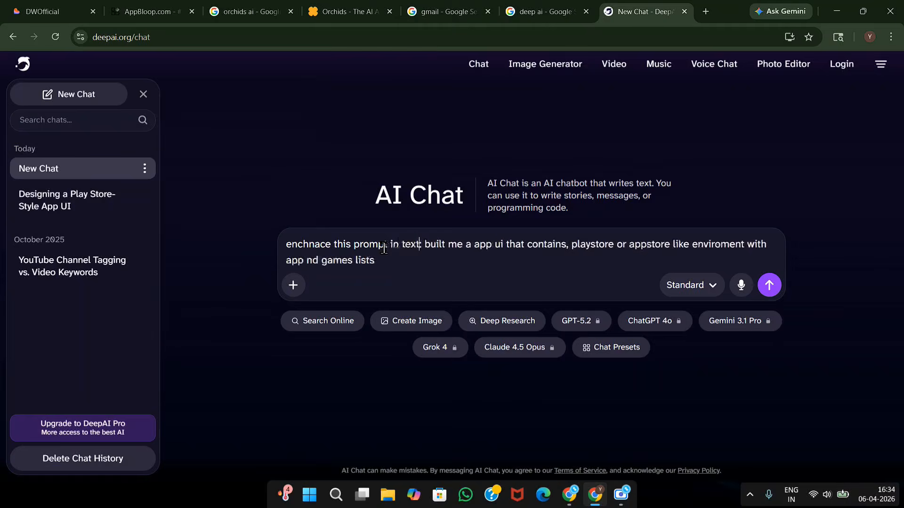
{"action": "key", "text": "Return"}
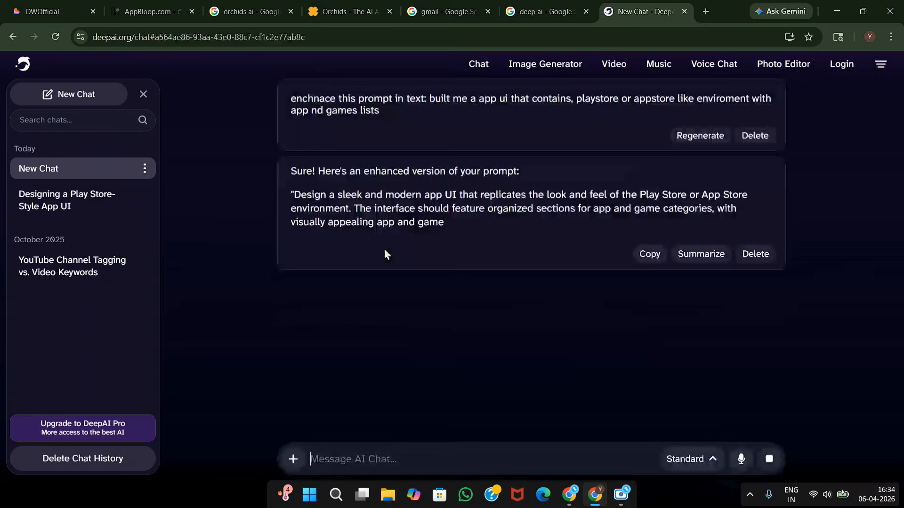
Copy the enhanced prompt from DeepAI's reply, replace the draft prompt in Orchids with it and submit it.
{"action": "left_click_drag", "start_coordinate": [290, 195], "coordinate": [525, 251]}
{"action": "key", "text": "ctrl+c"}
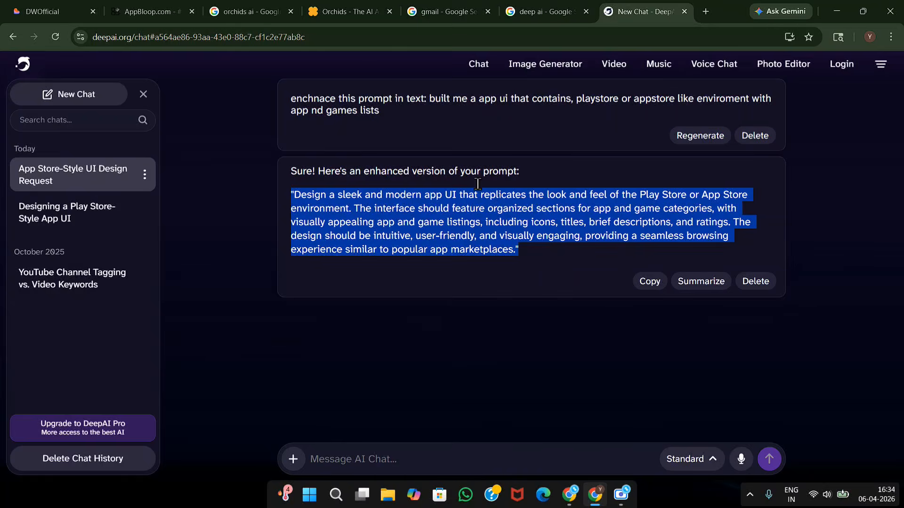
{"action": "left_click", "coordinate": [347, 1]}
{"action": "left_click", "coordinate": [417, 237]}
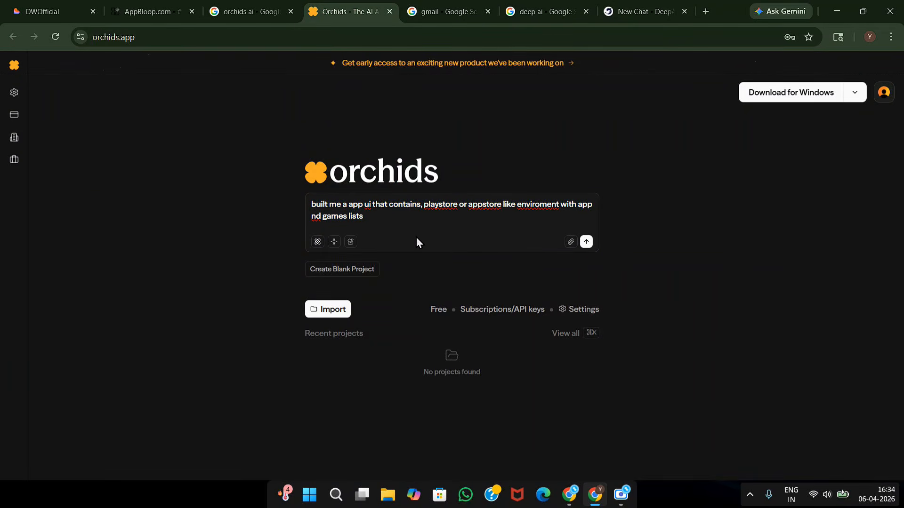
{"action": "key", "text": "ctrl+a"}
{"action": "key", "text": "BackSpace"}
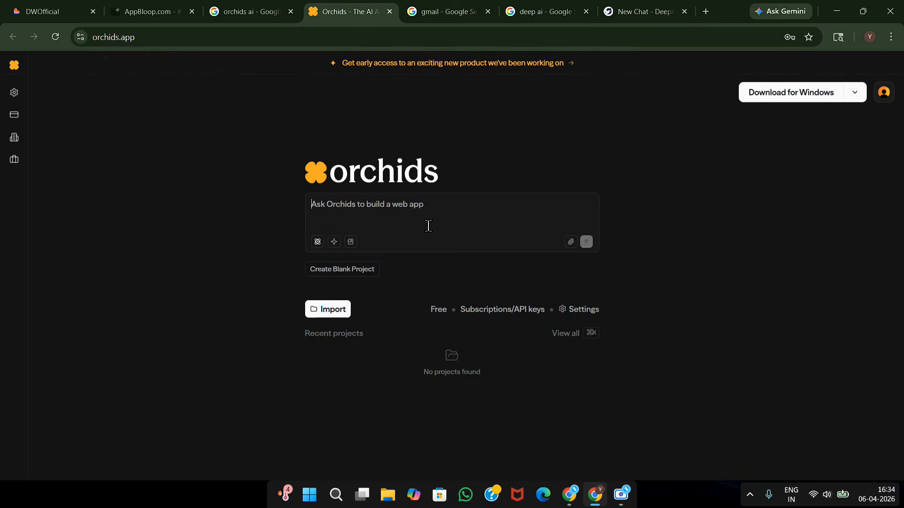
{"action": "key", "text": "ctrl+v"}
{"action": "key", "text": "Return"}
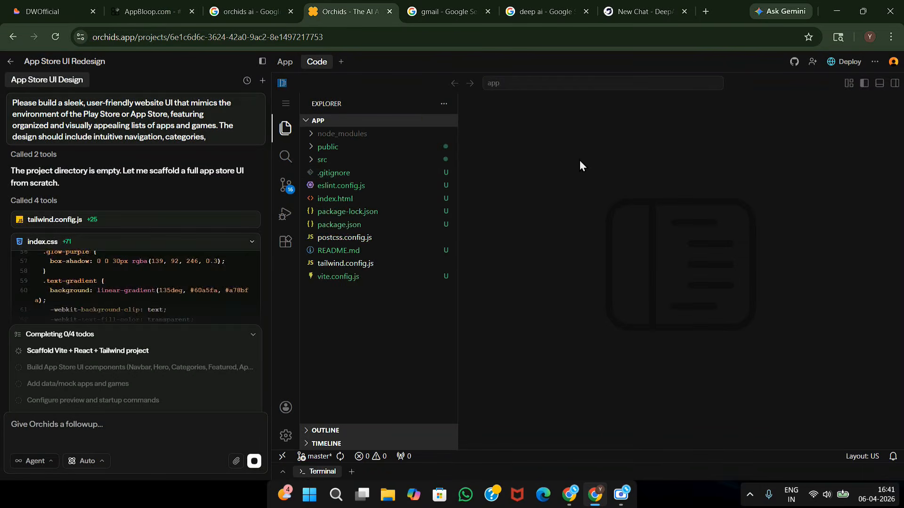
Show the project's app preview and check the account's monthly usage while Orchids builds the pages.
{"action": "left_click", "coordinate": [285, 62]}
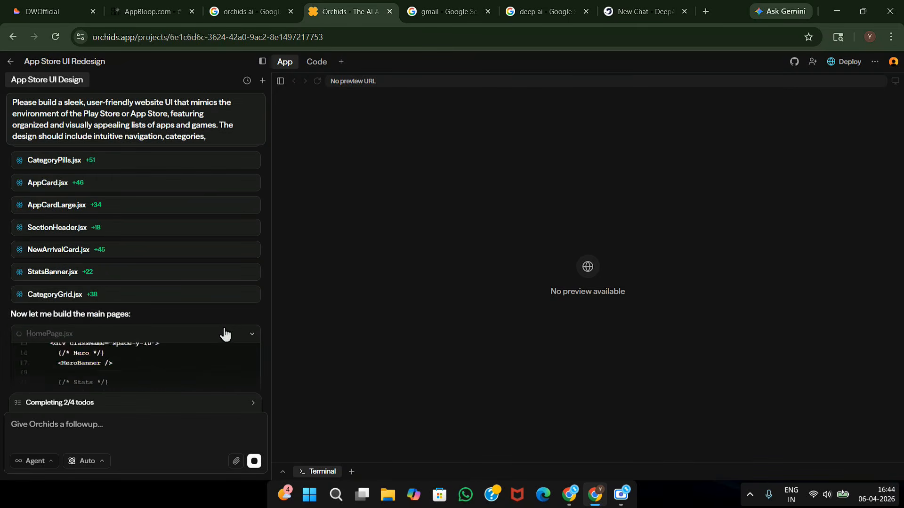
{"action": "key", "text": "alt+Tab"}
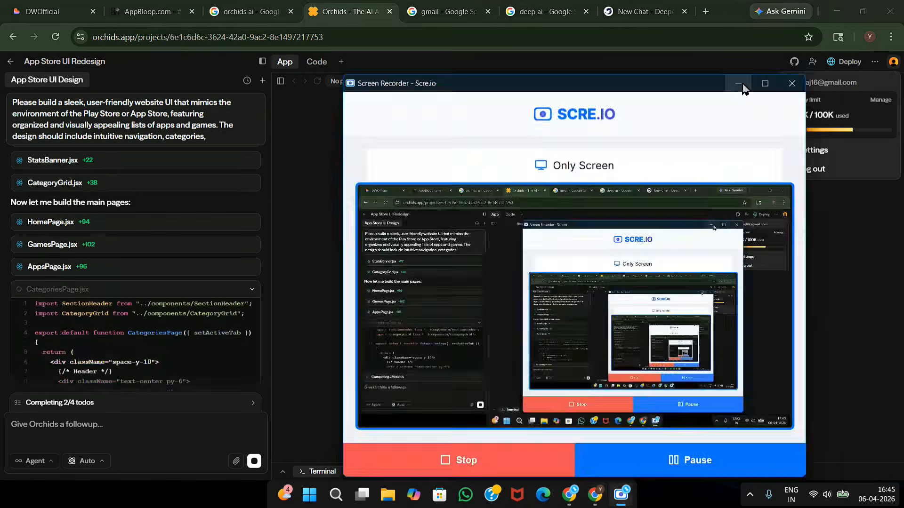
{"action": "left_click", "coordinate": [739, 84]}
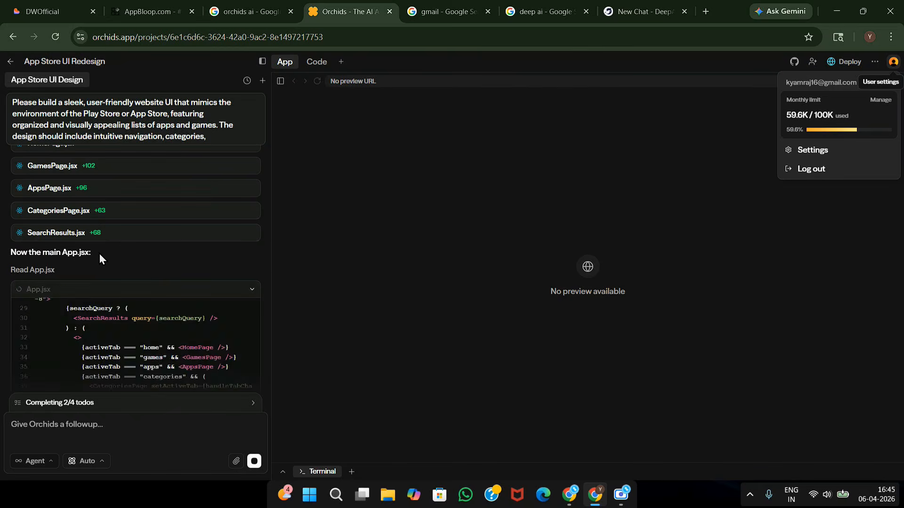
{"action": "left_click", "coordinate": [244, 270]}
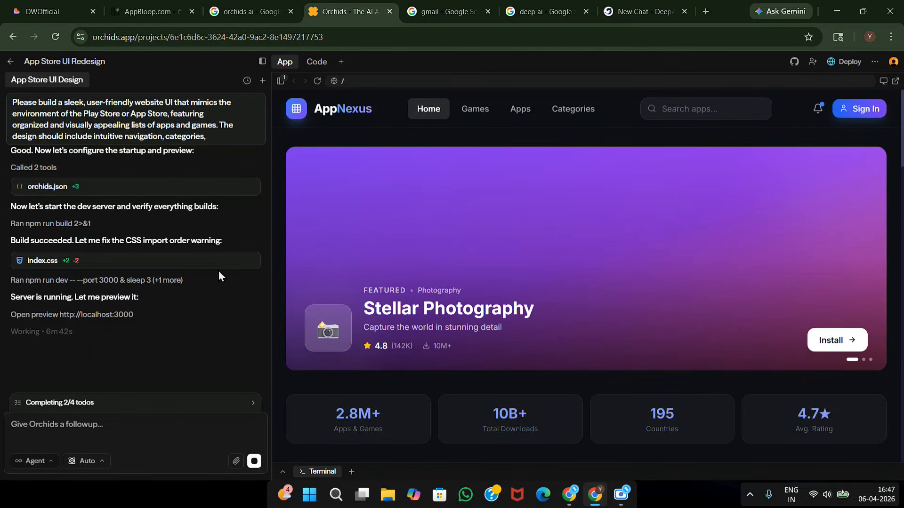
Examine the top of the generated AppNexus home page and step through its featured banner slides.
{"action": "scroll", "coordinate": [425, 271], "scroll_direction": "down", "scroll_amount": 1}
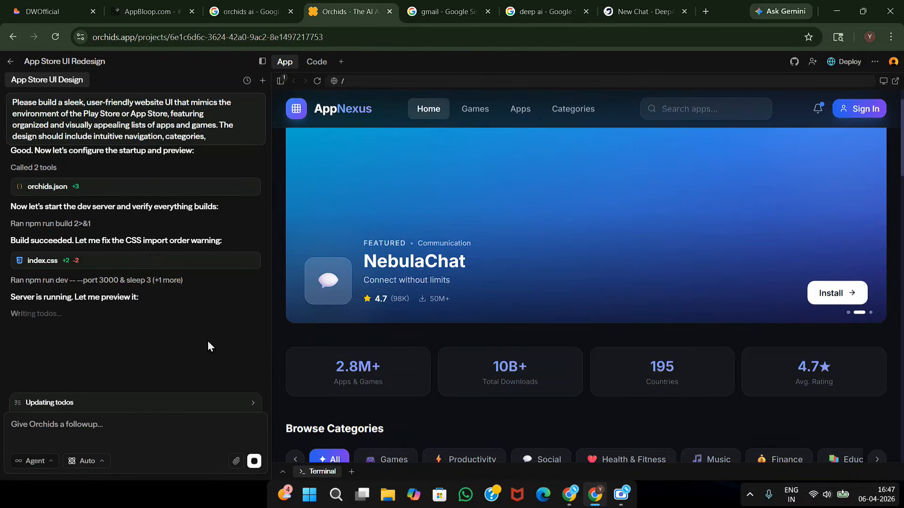
{"action": "scroll", "coordinate": [566, 298], "scroll_direction": "up", "scroll_amount": 1}
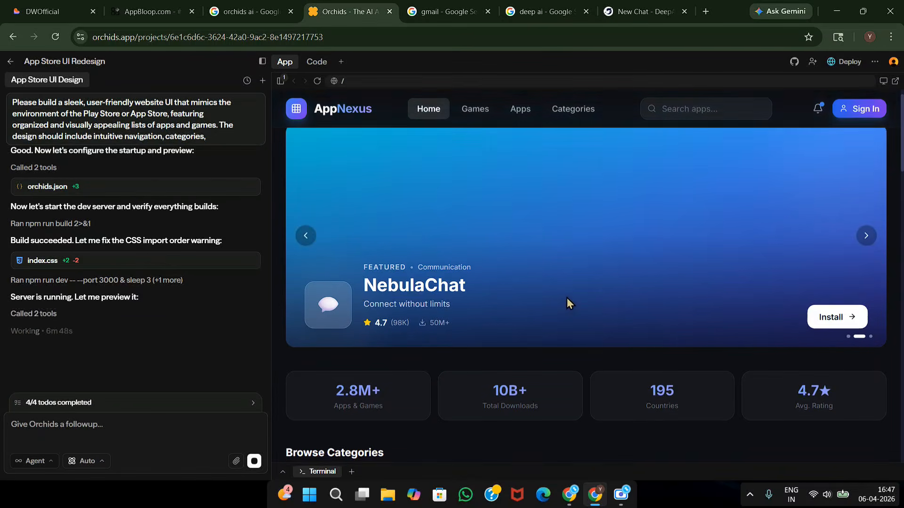
{"action": "scroll", "coordinate": [567, 298], "scroll_direction": "up", "scroll_amount": 1}
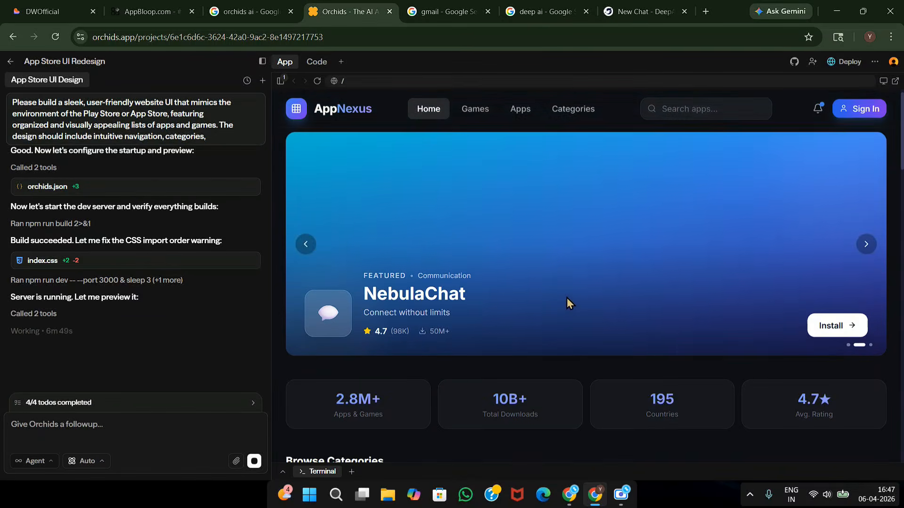
{"action": "left_click", "coordinate": [867, 244]}
{"action": "left_click", "coordinate": [871, 247]}
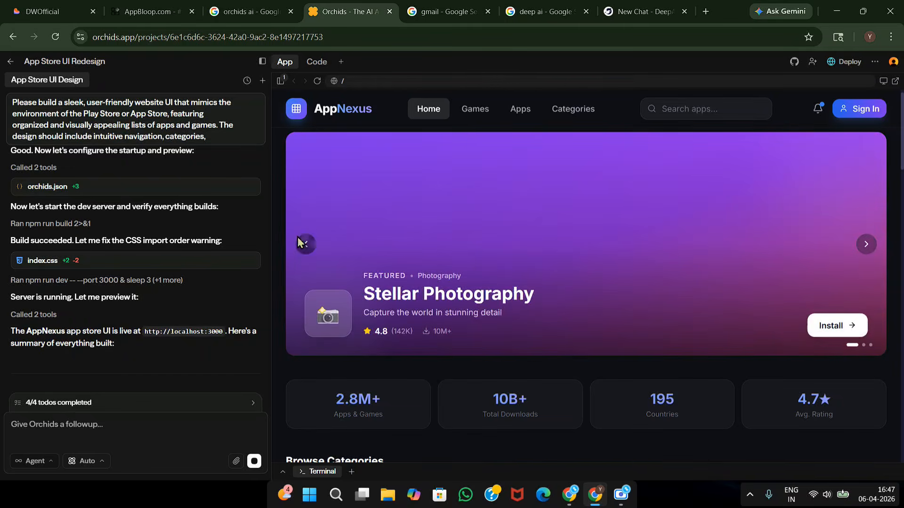
Look through the AppNexus home page sections, including the categories, top apps and top free games.
{"action": "scroll", "coordinate": [377, 292], "scroll_direction": "down", "scroll_amount": 8}
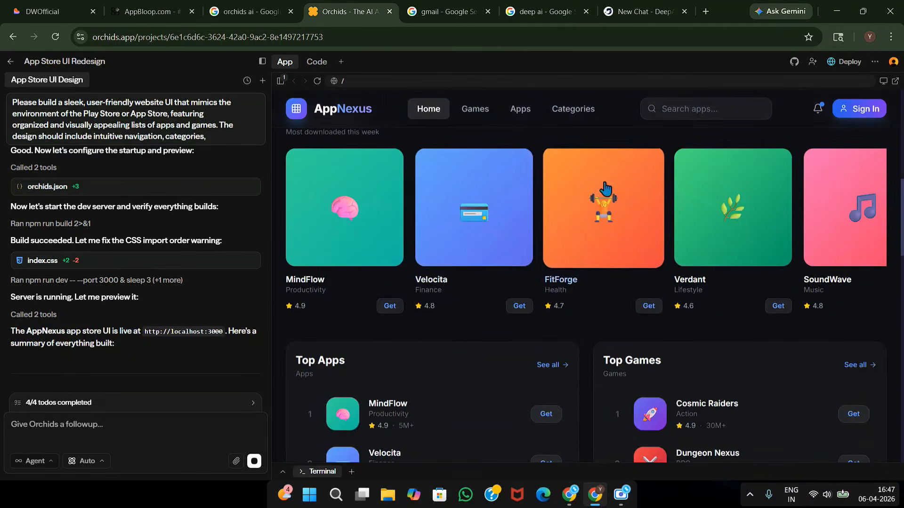
{"action": "scroll", "coordinate": [397, 260], "scroll_direction": "down", "scroll_amount": 3}
{"action": "scroll", "coordinate": [397, 260], "scroll_direction": "down", "scroll_amount": 10}
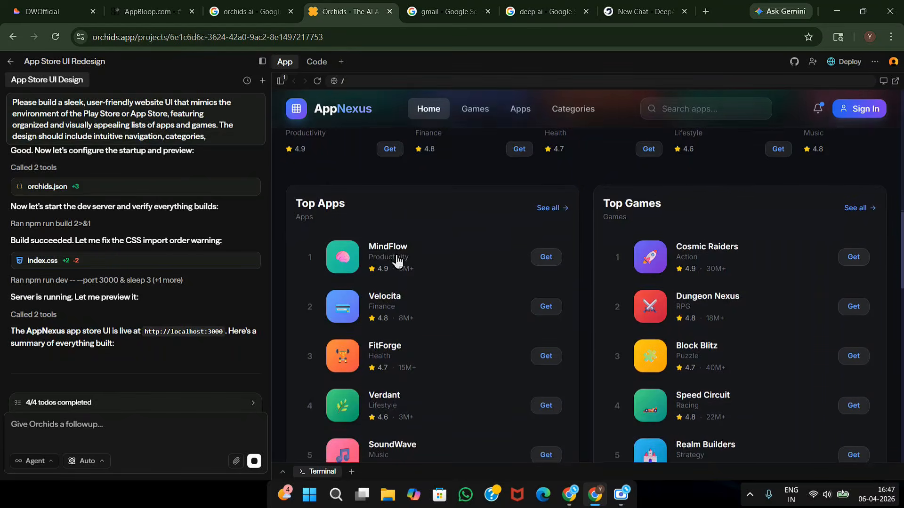
{"action": "scroll", "coordinate": [397, 260], "scroll_direction": "down", "scroll_amount": 3}
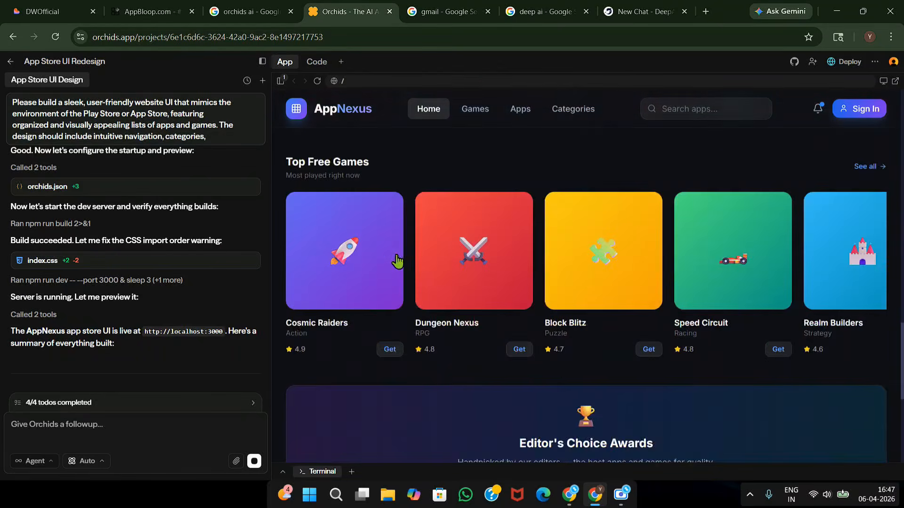
{"action": "scroll", "coordinate": [397, 261], "scroll_direction": "up", "scroll_amount": 15}
{"action": "scroll", "coordinate": [397, 261], "scroll_direction": "down", "scroll_amount": 2}
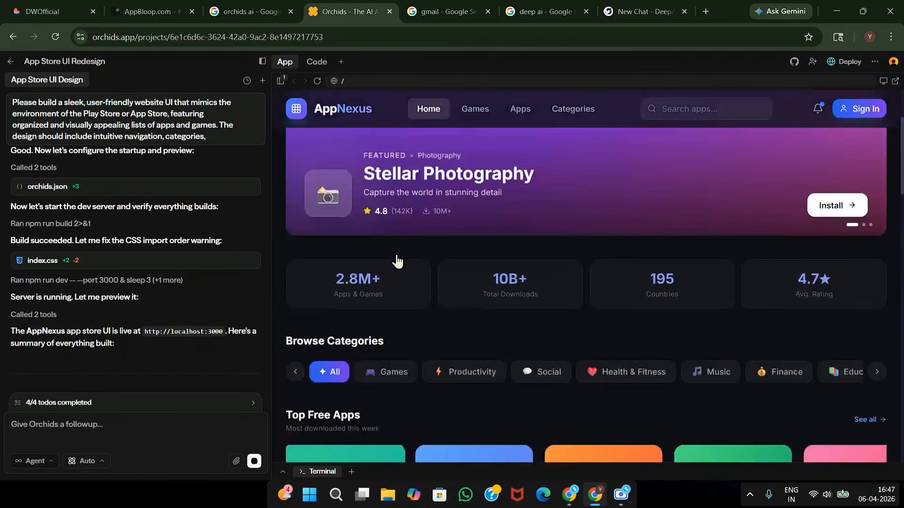
{"action": "scroll", "coordinate": [398, 260], "scroll_direction": "up", "scroll_amount": 2}
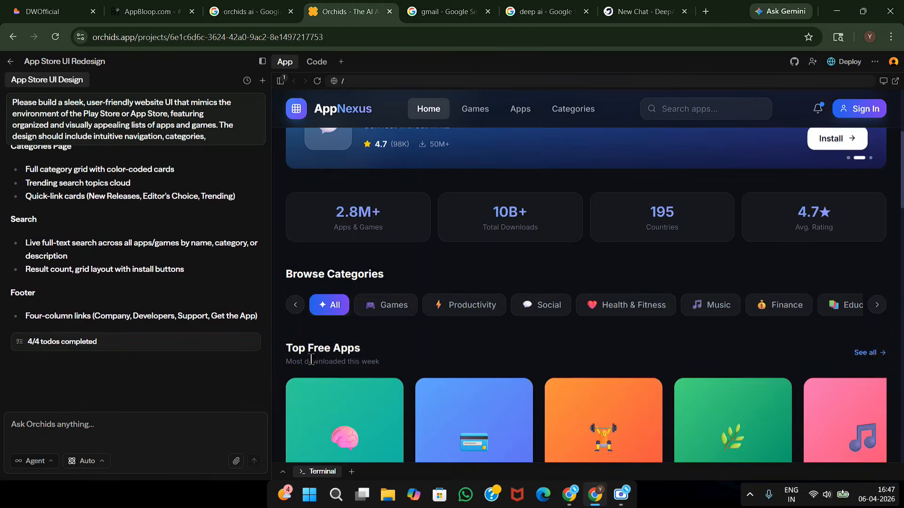
{"action": "scroll", "coordinate": [395, 360], "scroll_direction": "down", "scroll_amount": 4}
{"action": "scroll", "coordinate": [395, 360], "scroll_direction": "up", "scroll_amount": 8}
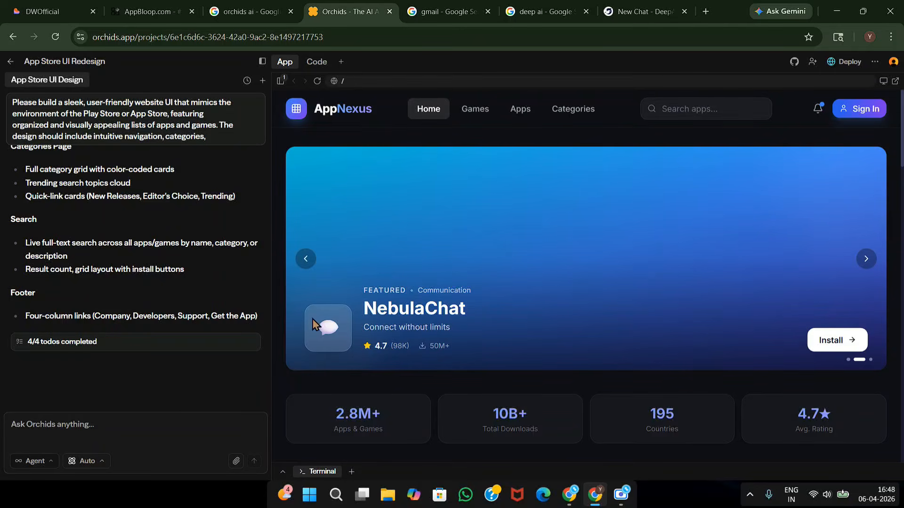
Examine the Home, Games, Apps and Categories pages of the AppNexus preview, finishing at the Games page banner.
{"action": "scroll", "coordinate": [421, 329], "scroll_direction": "down", "scroll_amount": 6}
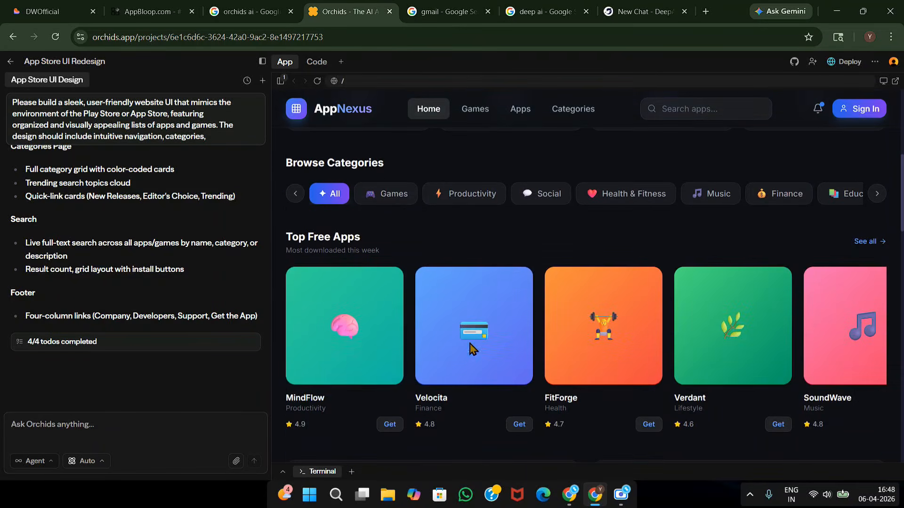
{"action": "scroll", "coordinate": [495, 247], "scroll_direction": "up", "scroll_amount": 2}
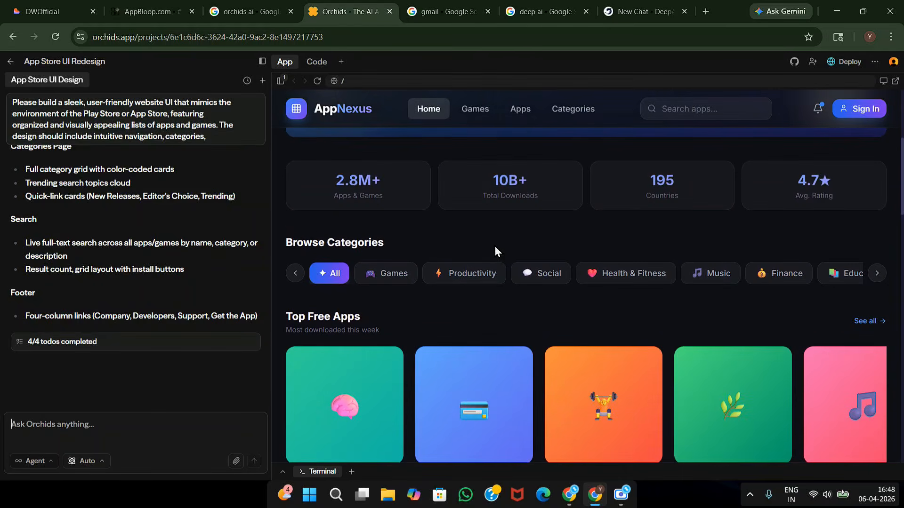
{"action": "left_click", "coordinate": [460, 113]}
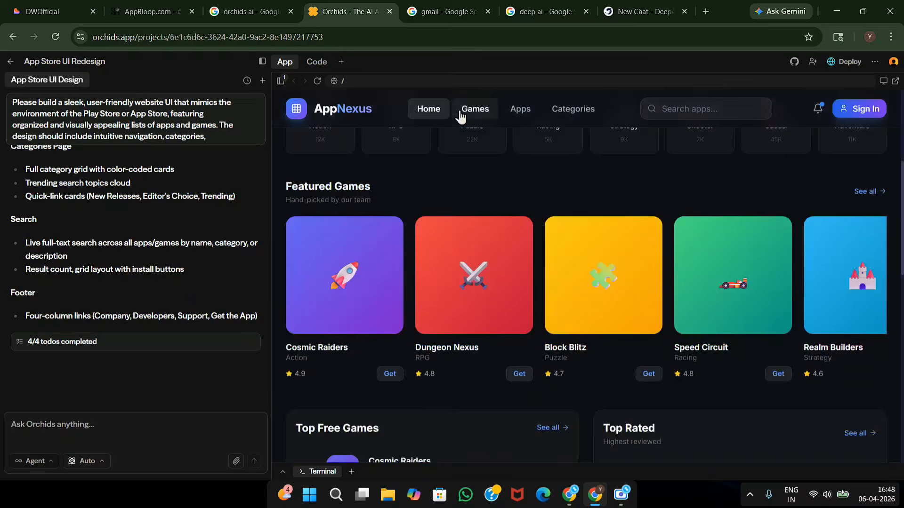
{"action": "left_click", "coordinate": [513, 113]}
{"action": "left_click", "coordinate": [595, 115]}
{"action": "left_click", "coordinate": [520, 115]}
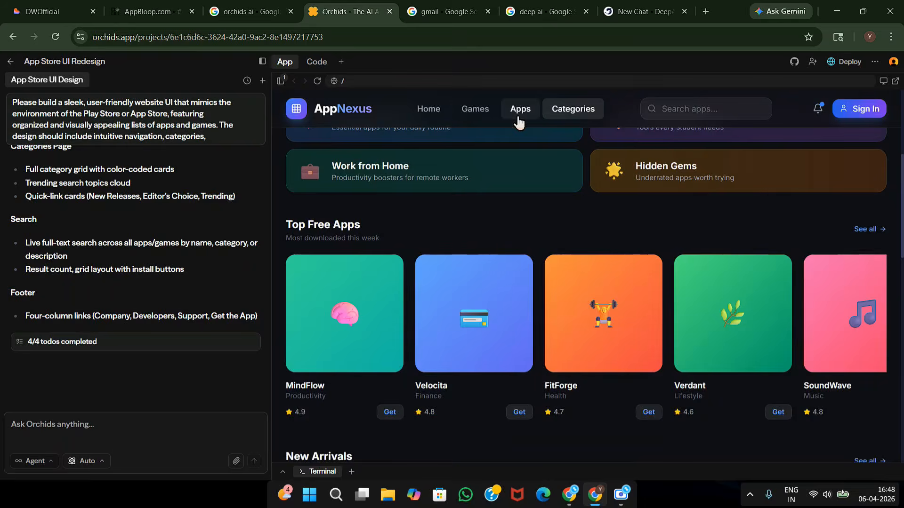
{"action": "left_click", "coordinate": [476, 115]}
{"action": "scroll", "coordinate": [541, 235], "scroll_direction": "down", "scroll_amount": 4}
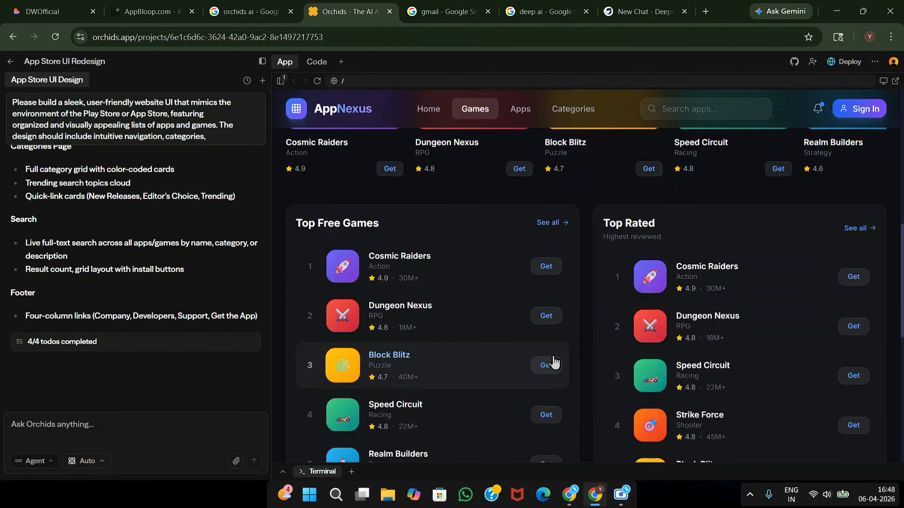
{"action": "left_click", "coordinate": [135, 439]}
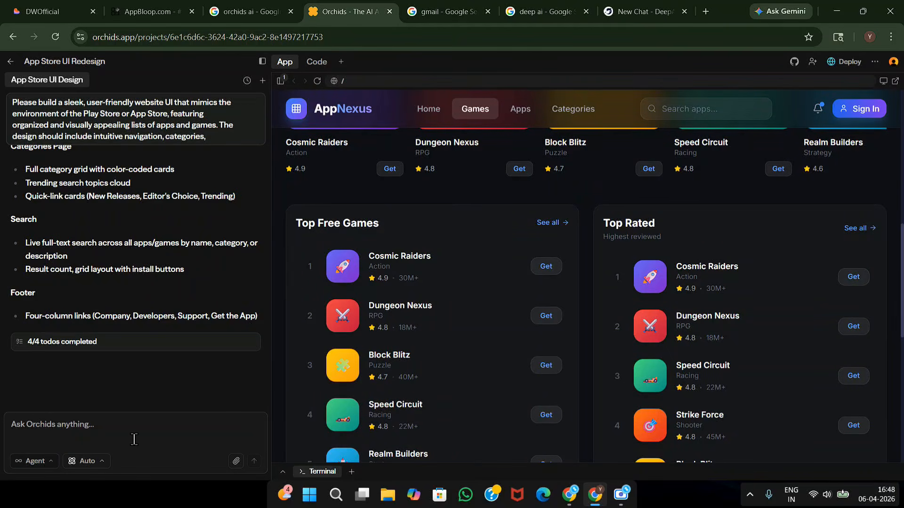
{"action": "scroll", "coordinate": [619, 404], "scroll_direction": "up", "scroll_amount": 2}
{"action": "scroll", "coordinate": [508, 363], "scroll_direction": "down", "scroll_amount": 2}
{"action": "scroll", "coordinate": [480, 348], "scroll_direction": "up", "scroll_amount": 3}
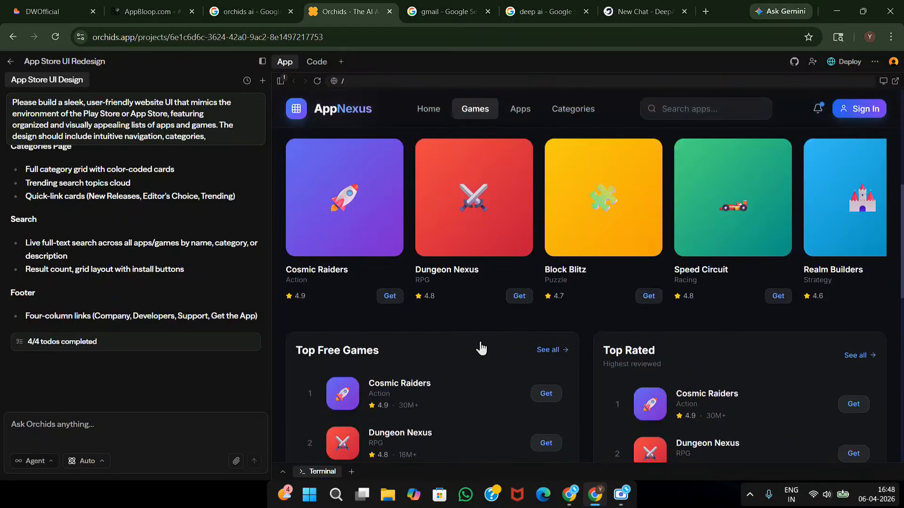
{"action": "scroll", "coordinate": [479, 347], "scroll_direction": "up", "scroll_amount": 6}
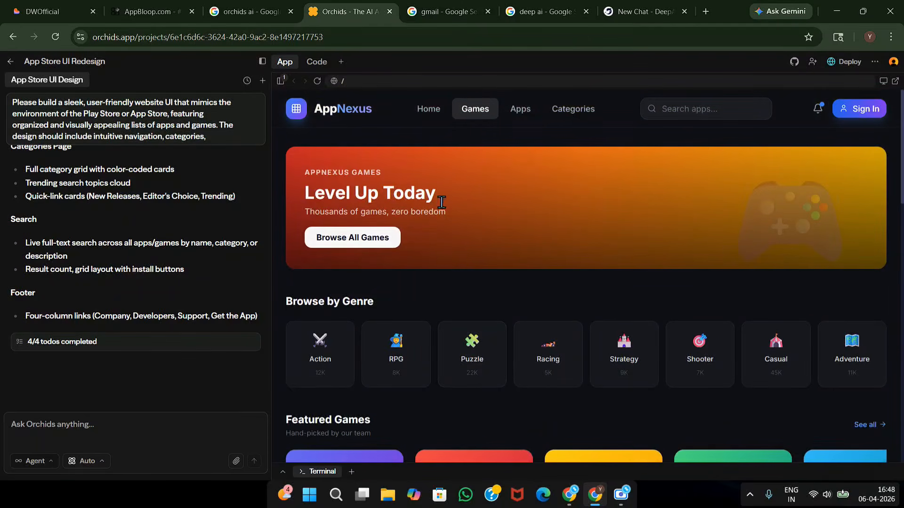
Write "NOW, I WANT TO ADD A LINK IN THE HEADER" in the Orchids prompt without sending it.
{"action": "left_click_drag", "start_coordinate": [305, 193], "coordinate": [388, 210]}
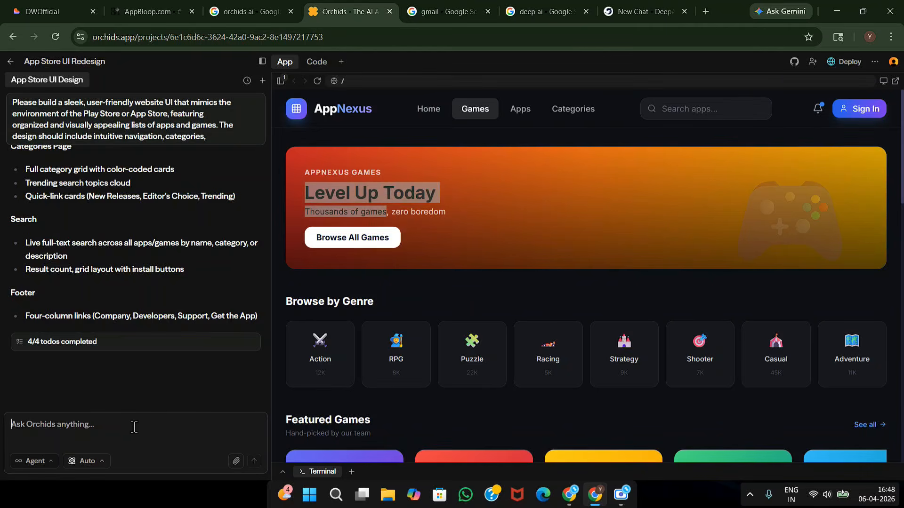
{"action": "left_click_drag", "start_coordinate": [409, 235], "coordinate": [293, 204]}
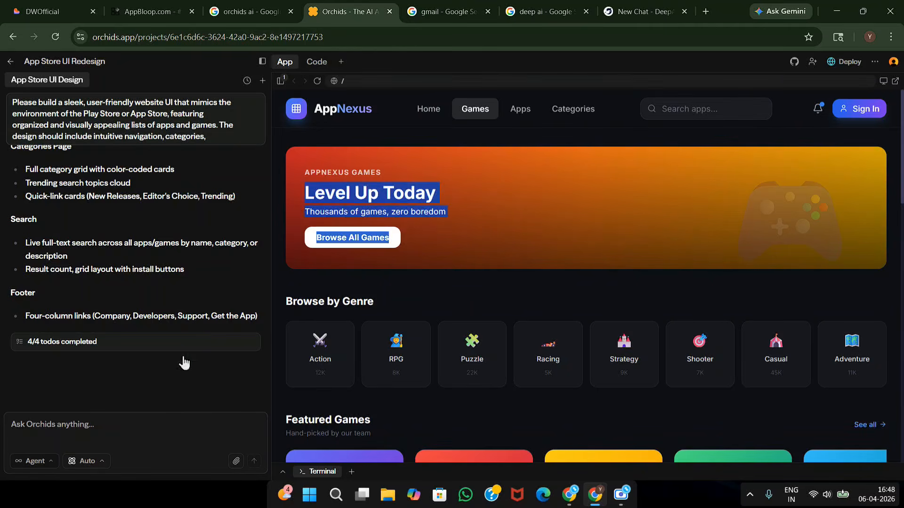
{"action": "left_click", "coordinate": [146, 422]}
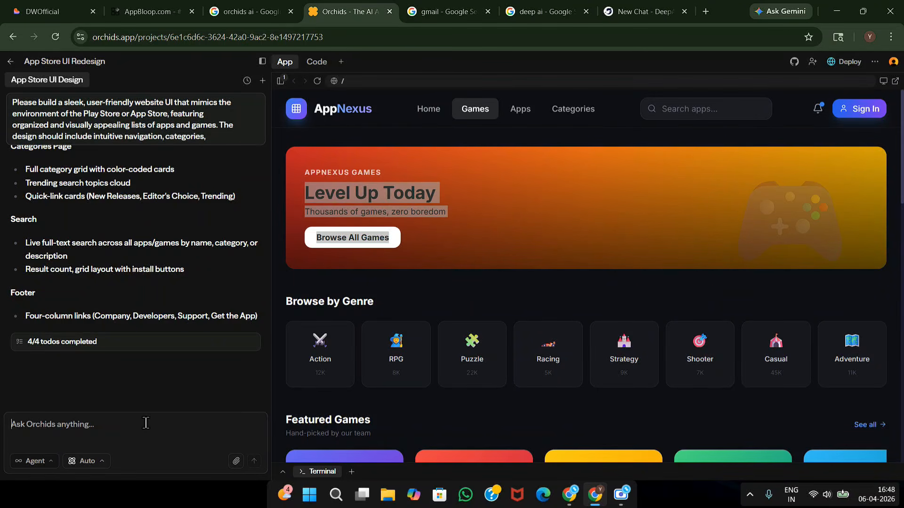
{"action": "type", "text": "NOW, I WANT TO AD"}
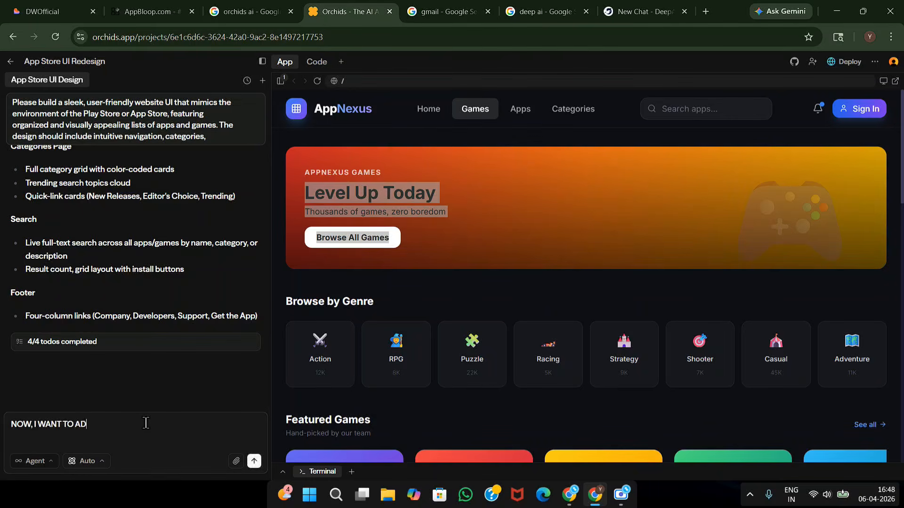
{"action": "type", "text": "D A LINK IN THE HEADER"}
Copy the Games banner text from "AppNexus Games" through "Browse All Games" and paste it at the start of the prompt.
{"action": "left_click", "coordinate": [423, 235]}
{"action": "scroll", "coordinate": [423, 236], "scroll_direction": "down", "scroll_amount": 1}
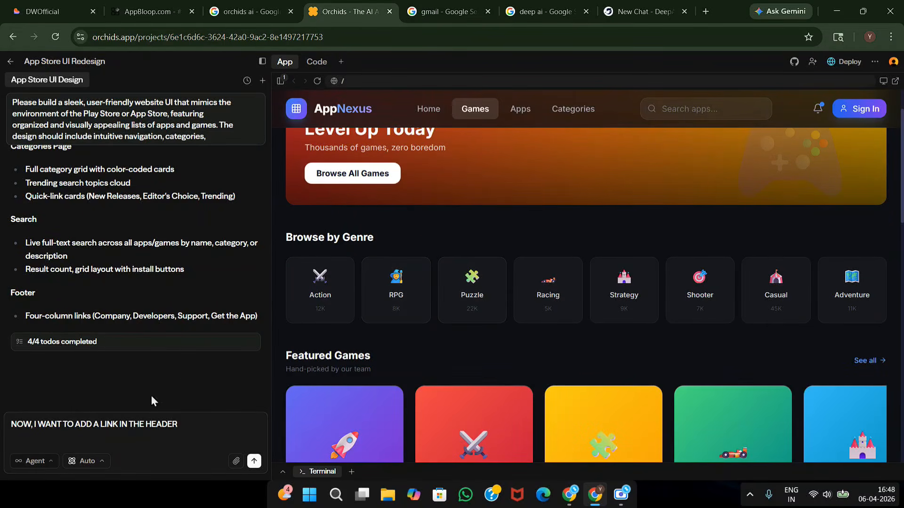
{"action": "scroll", "coordinate": [357, 276], "scroll_direction": "up", "scroll_amount": 1}
{"action": "left_click_drag", "start_coordinate": [413, 247], "coordinate": [301, 171]}
{"action": "key", "text": "ctrl+c"}
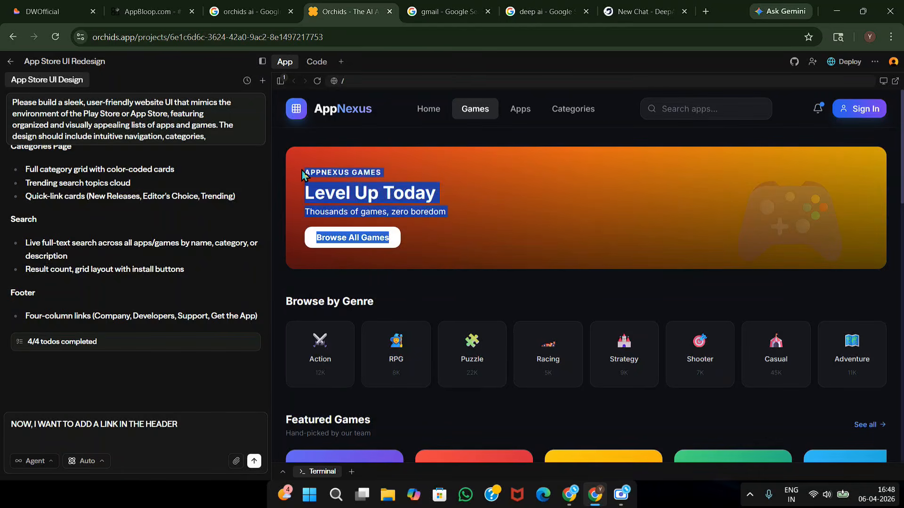
{"action": "left_click", "coordinate": [29, 420]}
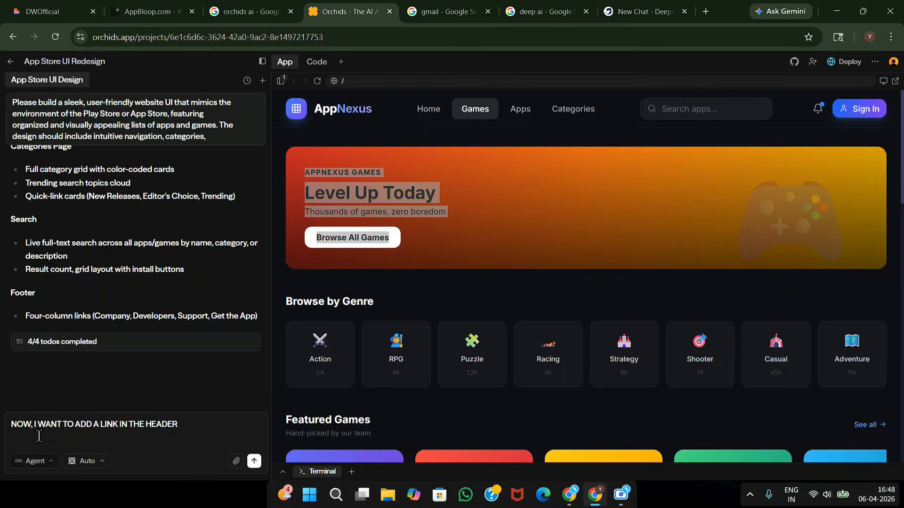
{"action": "key", "text": "ctrl+v"}
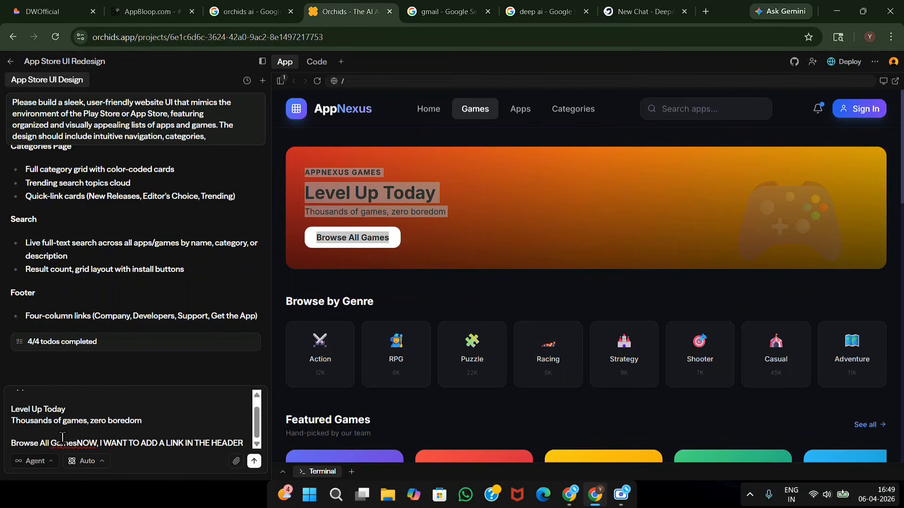
Reword the request after the pasted banner text to "(NOW, I WANT TO ADD LINK IN THIS CONATIENR,".
{"action": "type", "text": "("}
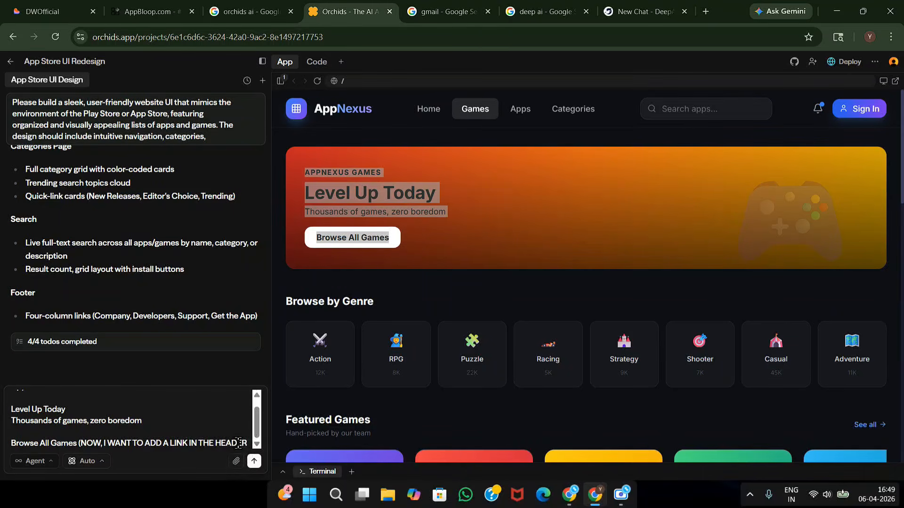
{"action": "key", "text": "BackSpace"}
{"action": "key", "text": "BackSpace"}
{"action": "key", "text": "BackSpace"}
{"action": "key", "text": "BackSpace"}
{"action": "key", "text": "BackSpace"}
{"action": "key", "text": "BackSpace"}
{"action": "key", "text": "BackSpace"}
{"action": "key", "text": "BackSpace"}
{"action": "key", "text": "BackSpace"}
{"action": "key", "text": "BackSpace"}
{"action": "key", "text": "BackSpace"}
{"action": "key", "text": "BackSpace"}
{"action": "key", "text": "BackSpace"}
{"action": "key", "text": "BackSpace"}
{"action": "key", "text": "BackSpace"}
{"action": "key", "text": "BackSpace"}
{"action": "key", "text": "BackSpace"}
{"action": "key", "text": "BackSpace"}
{"action": "key", "text": "BackSpace"}
{"action": "key", "text": "BackSpace"}
{"action": "type", "text": "DD LINK IN THIS CONATIENR,"}
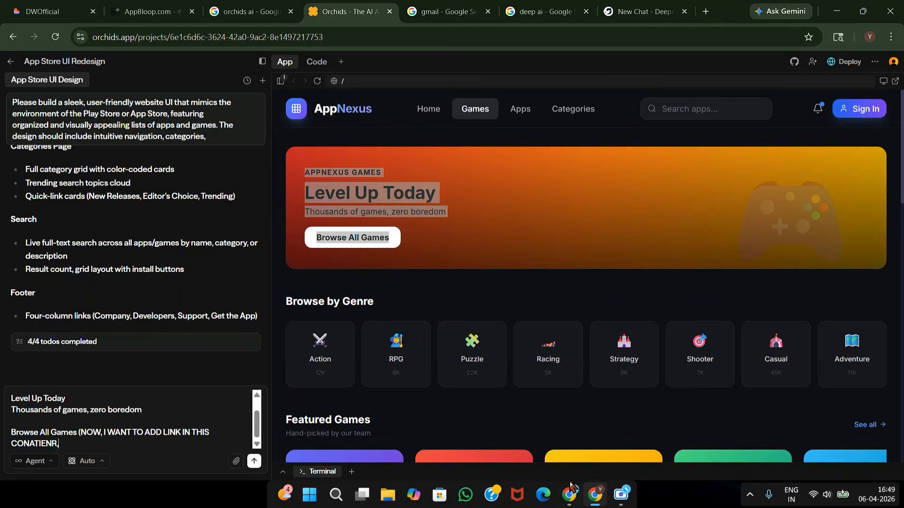
{"action": "mouse_move", "coordinate": [571, 494]}
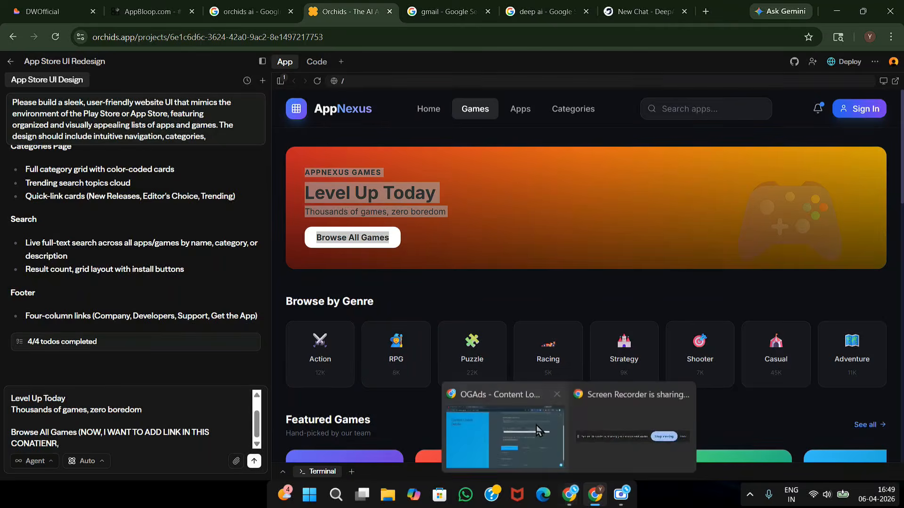
{"action": "left_click", "coordinate": [529, 417]}
{"action": "left_click", "coordinate": [548, 263]}
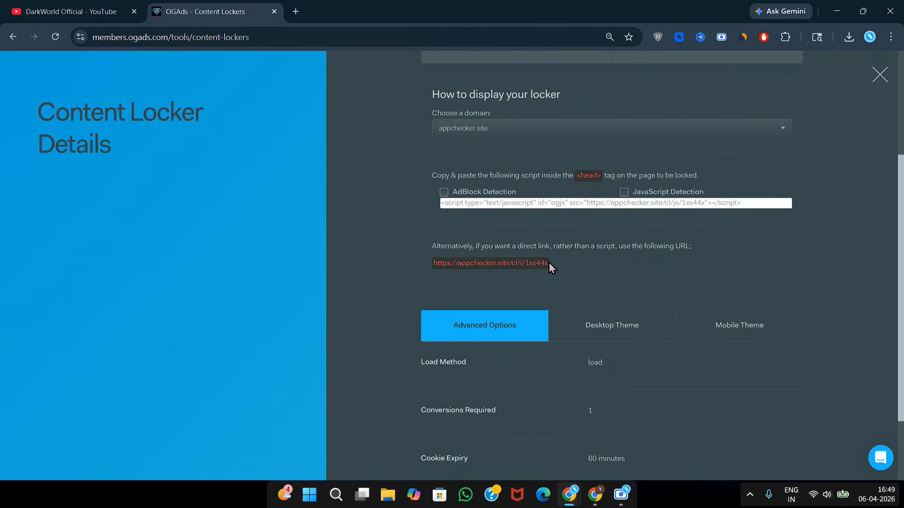
{"action": "mouse_move", "coordinate": [595, 494]}
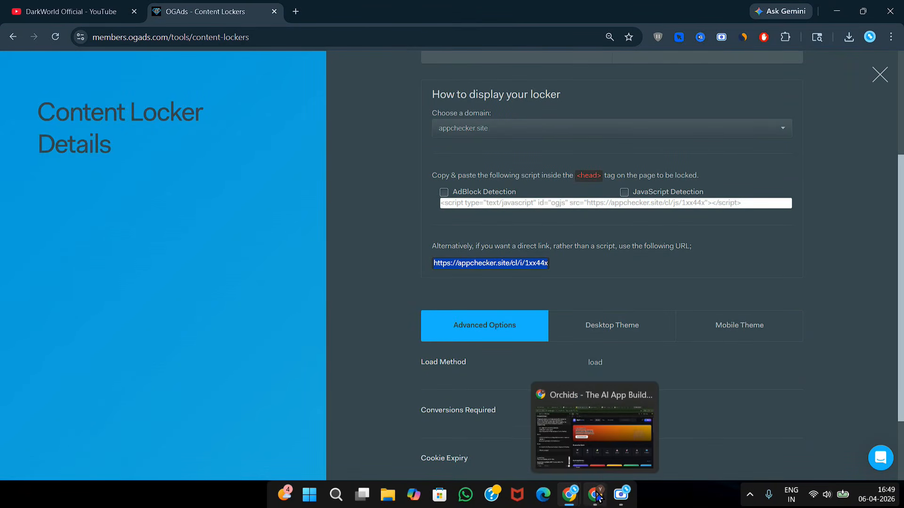
{"action": "left_click", "coordinate": [606, 446]}
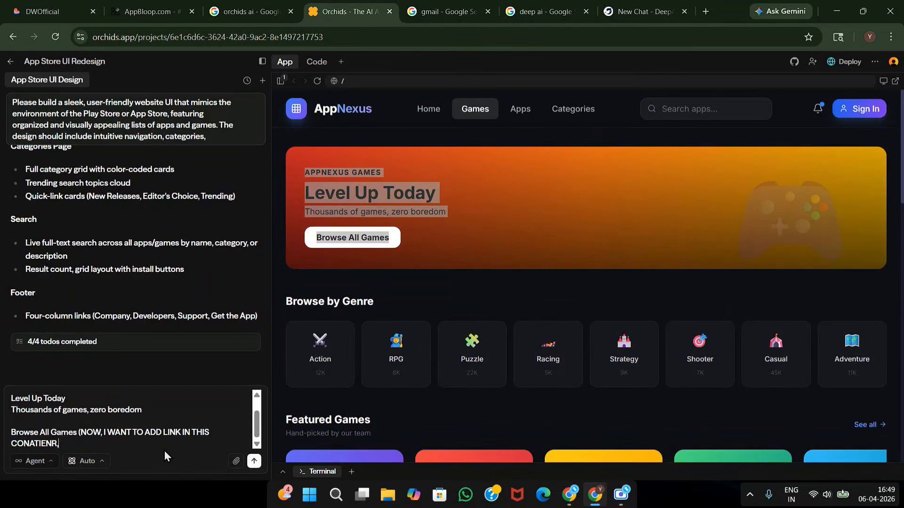
{"action": "key", "text": "BackSpace"}
{"action": "type", "text": "https://appchecker.site/cl/i/1xx44x"}
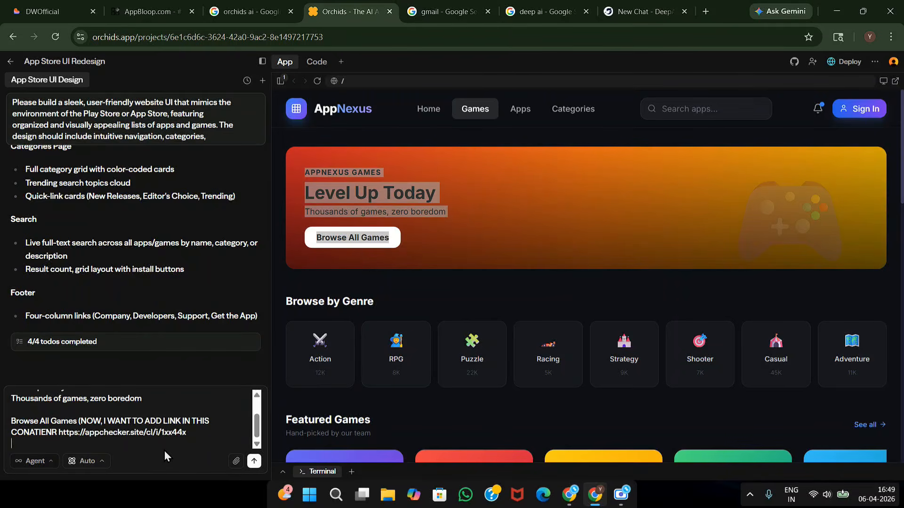
{"action": "key", "text": "Return"}
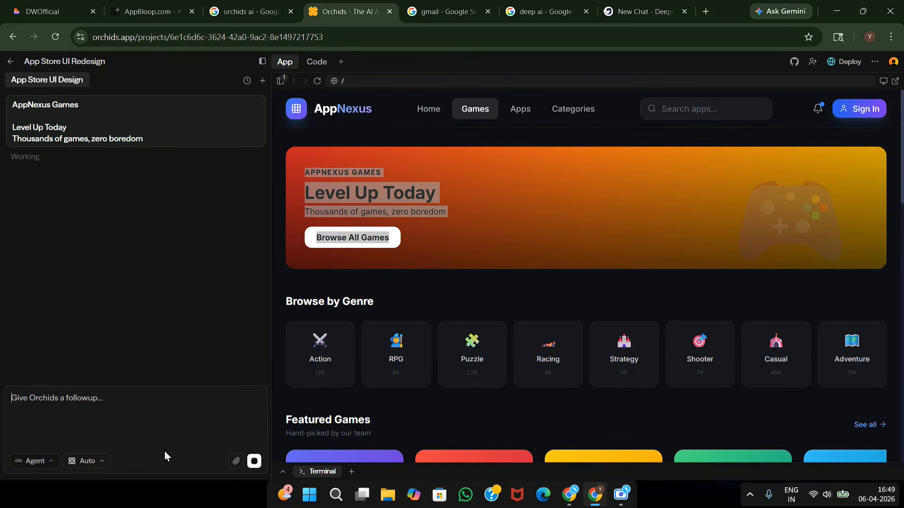
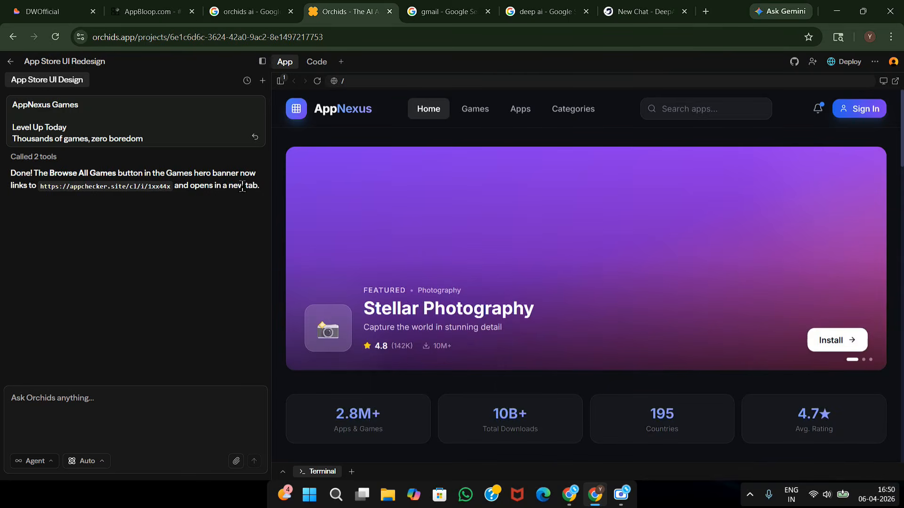
Review the agent's reply and check the rebuilt preview's Home carousel and its Apps, Categories and Games pages.
{"action": "left_click_drag", "start_coordinate": [248, 186], "coordinate": [342, 280]}
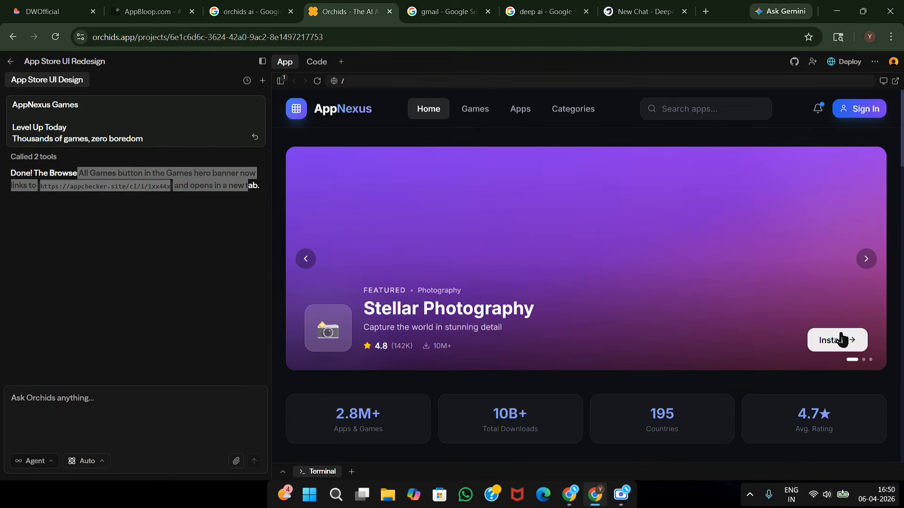
{"action": "left_click", "coordinate": [862, 266]}
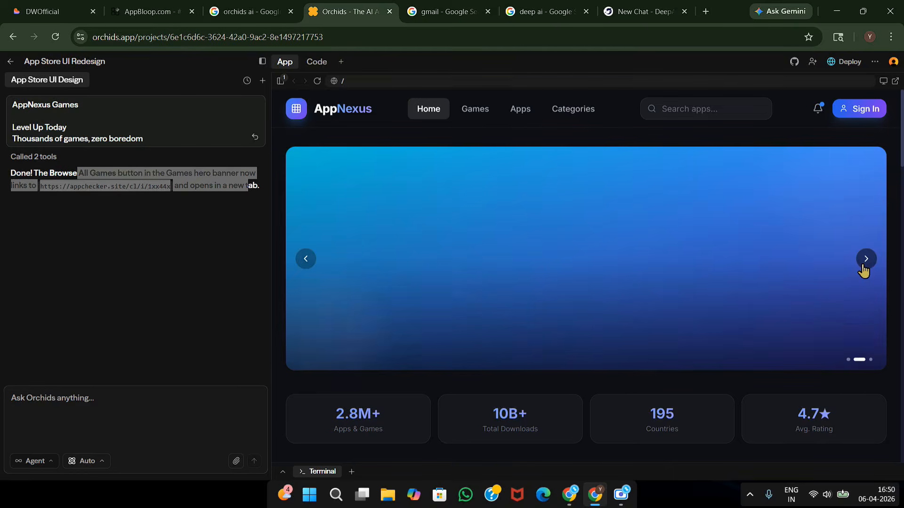
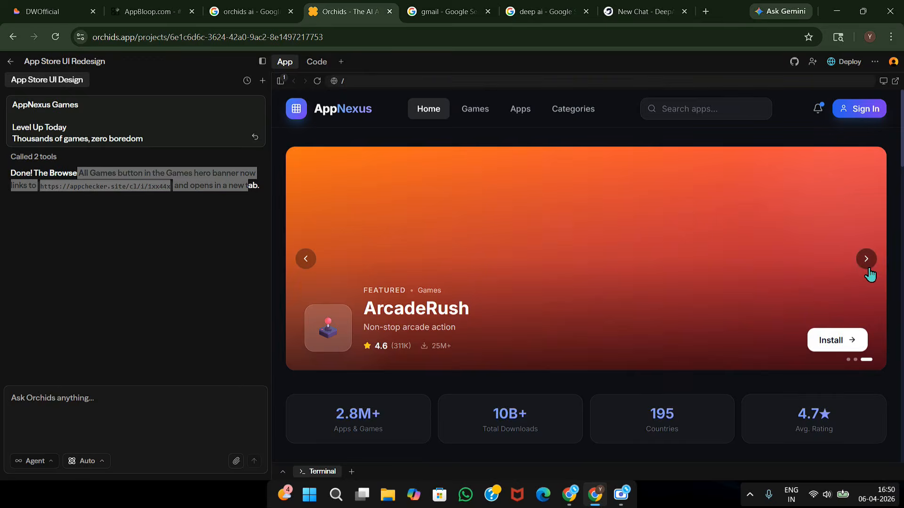
{"action": "left_click", "coordinate": [867, 266]}
{"action": "left_click", "coordinate": [866, 259]}
{"action": "scroll", "coordinate": [658, 345], "scroll_direction": "down", "scroll_amount": 4}
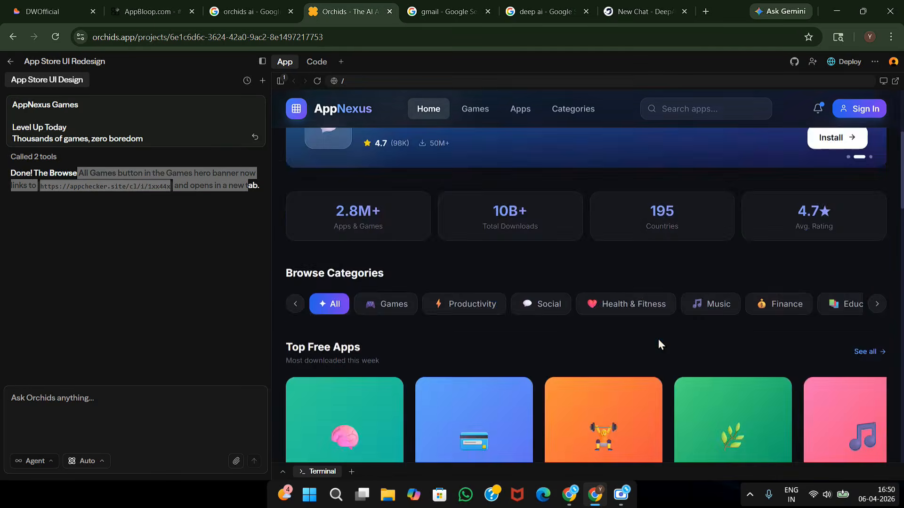
{"action": "scroll", "coordinate": [544, 180], "scroll_direction": "up", "scroll_amount": 3}
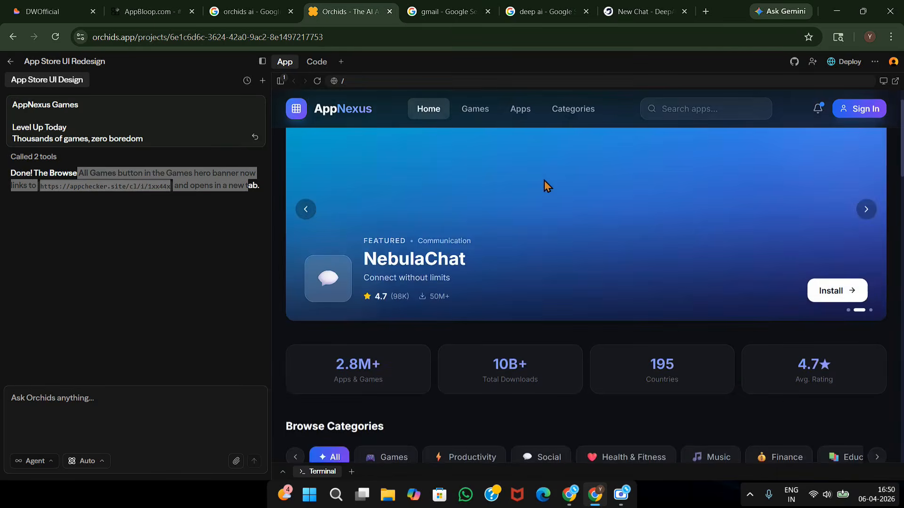
{"action": "left_click", "coordinate": [521, 114]}
{"action": "scroll", "coordinate": [518, 227], "scroll_direction": "up", "scroll_amount": 1}
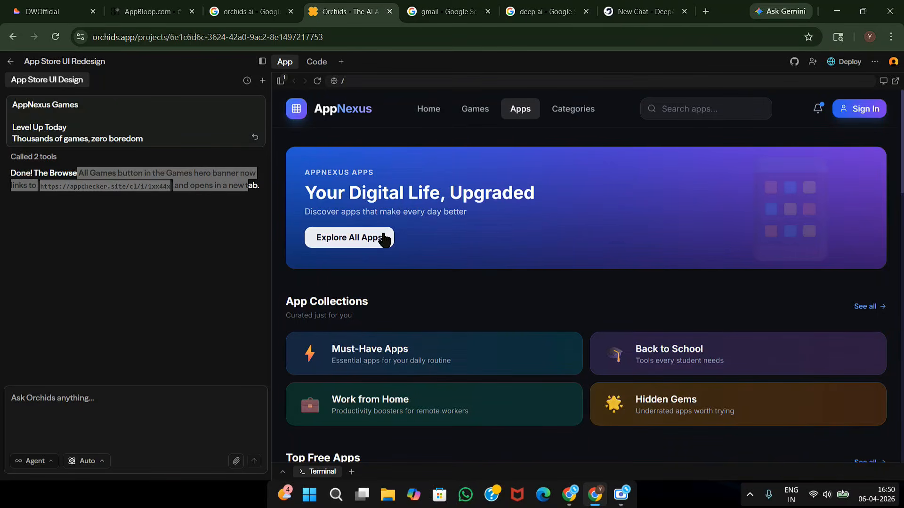
{"action": "left_click", "coordinate": [571, 116]}
{"action": "left_click", "coordinate": [456, 116]}
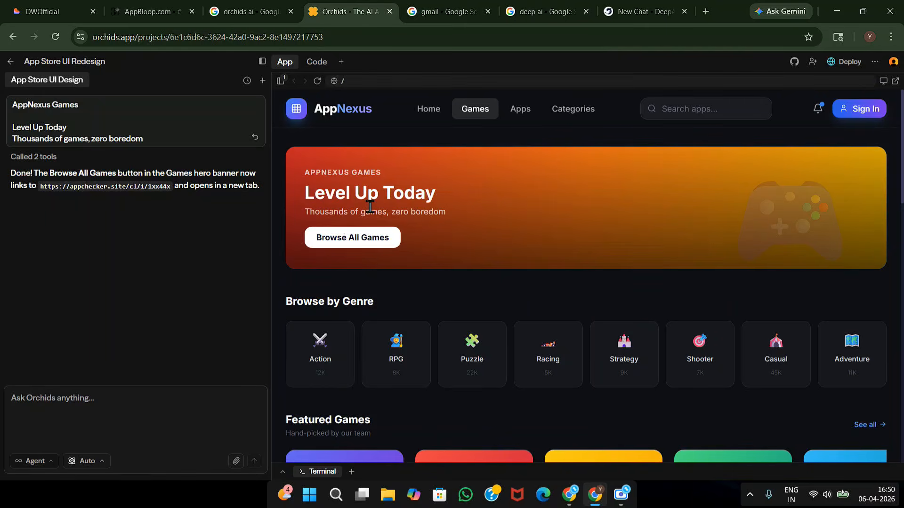
Test the Games banner's Browse All Games link in the preview and return to the Orchids project.
{"action": "left_click_drag", "start_coordinate": [314, 190], "coordinate": [433, 213]}
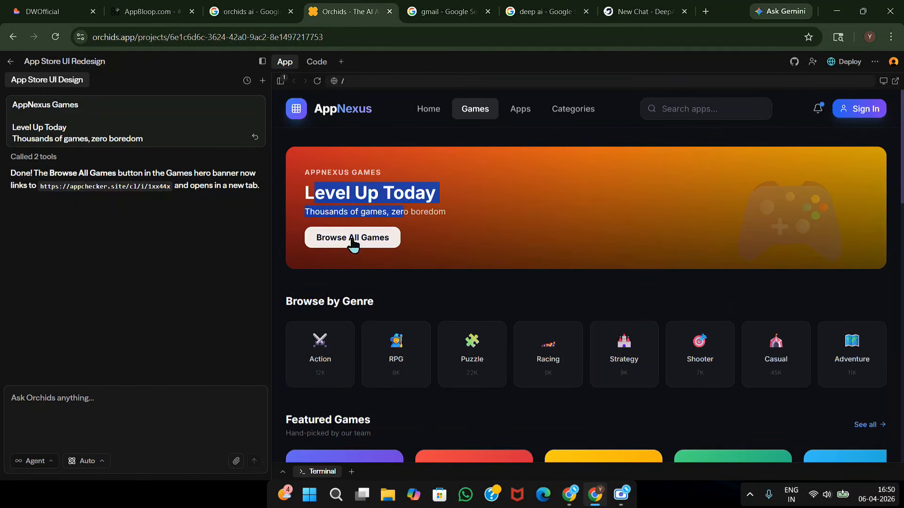
{"action": "left_click", "coordinate": [318, 244]}
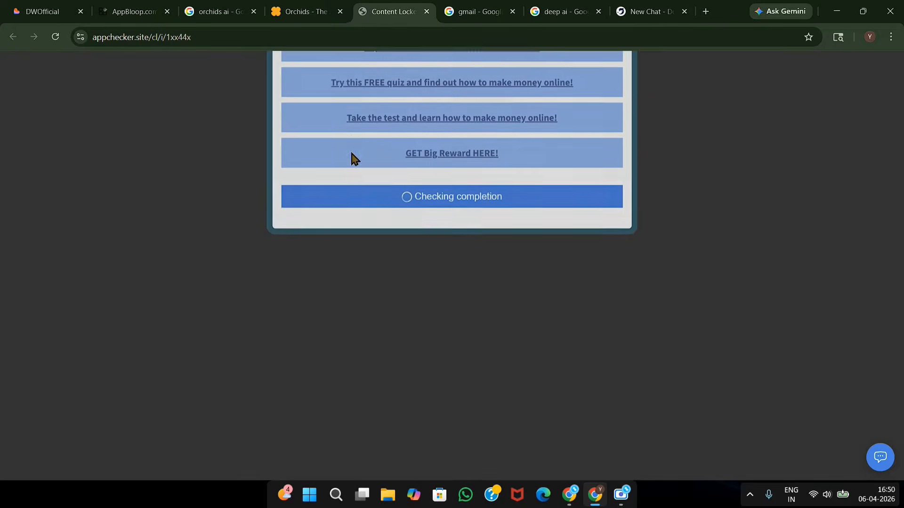
{"action": "left_click", "coordinate": [324, 1]}
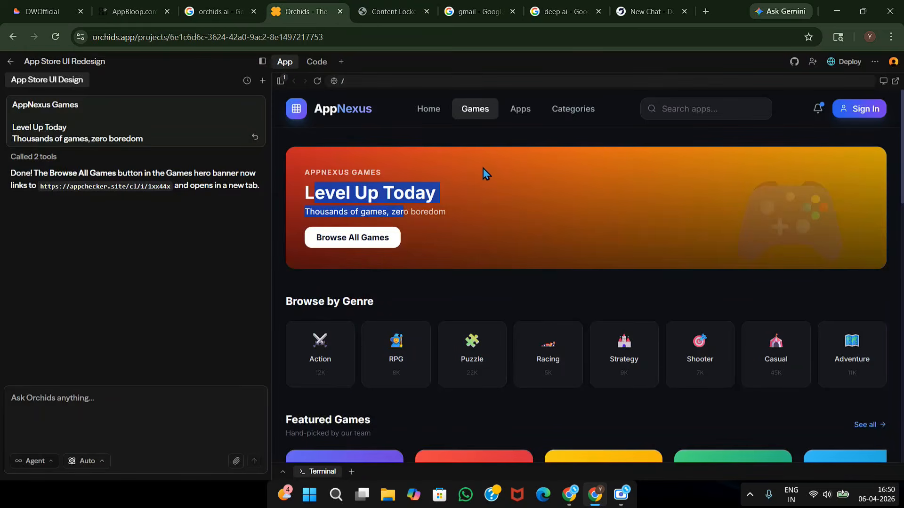
Check the preview's Home page, then ask the agent to deploy the site and display its deployment details.
{"action": "left_click", "coordinate": [430, 119]}
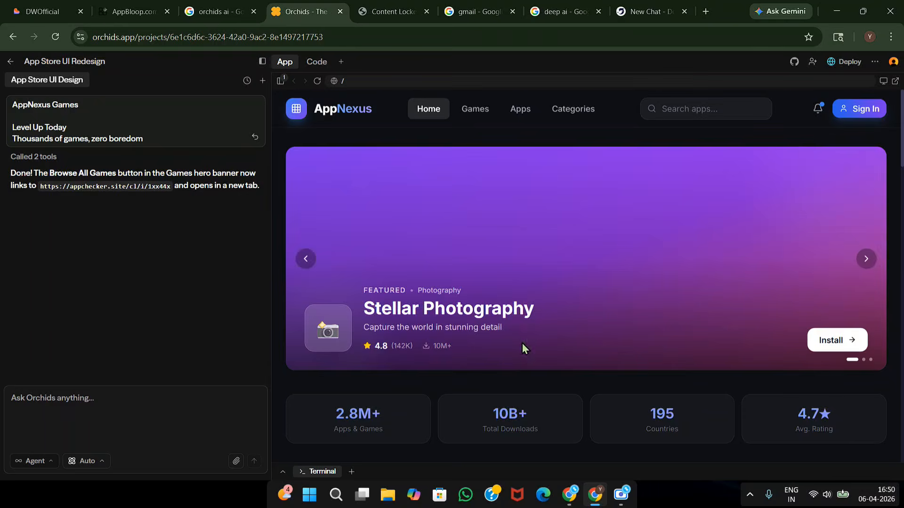
{"action": "scroll", "coordinate": [522, 343], "scroll_direction": "down", "scroll_amount": 8}
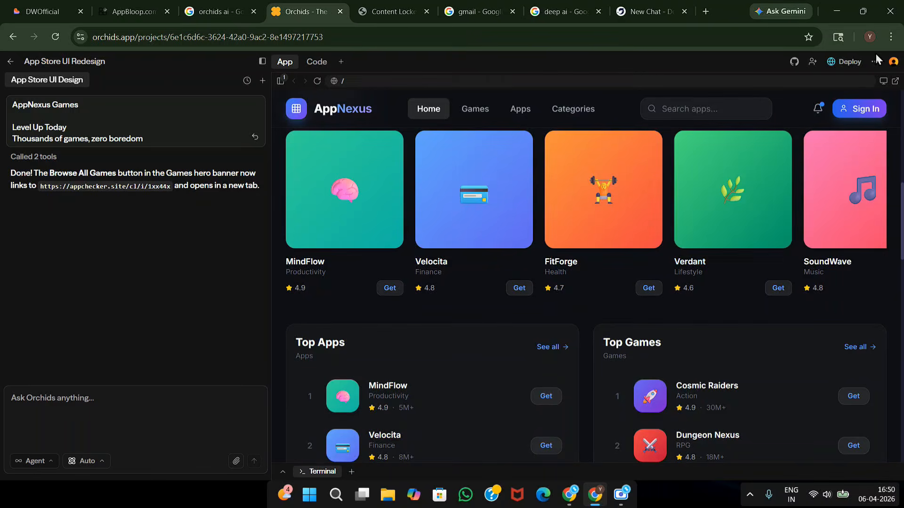
{"action": "left_click", "coordinate": [845, 67]}
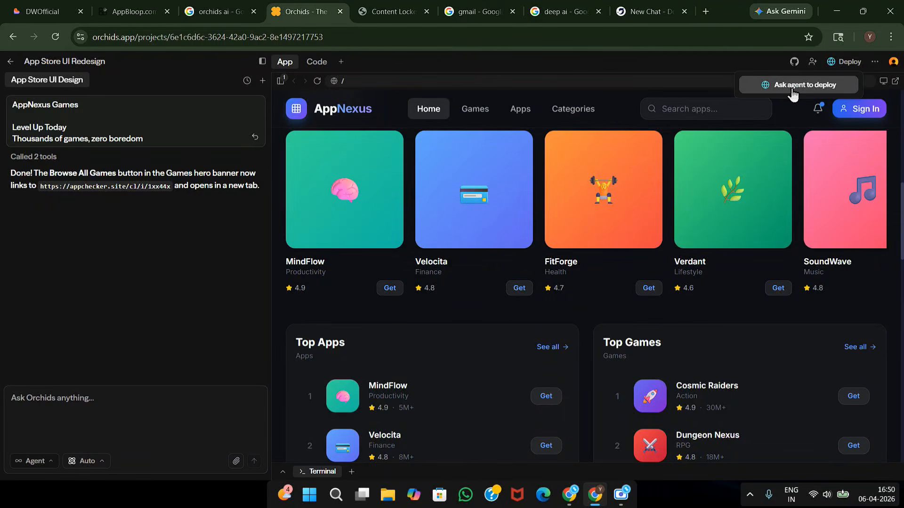
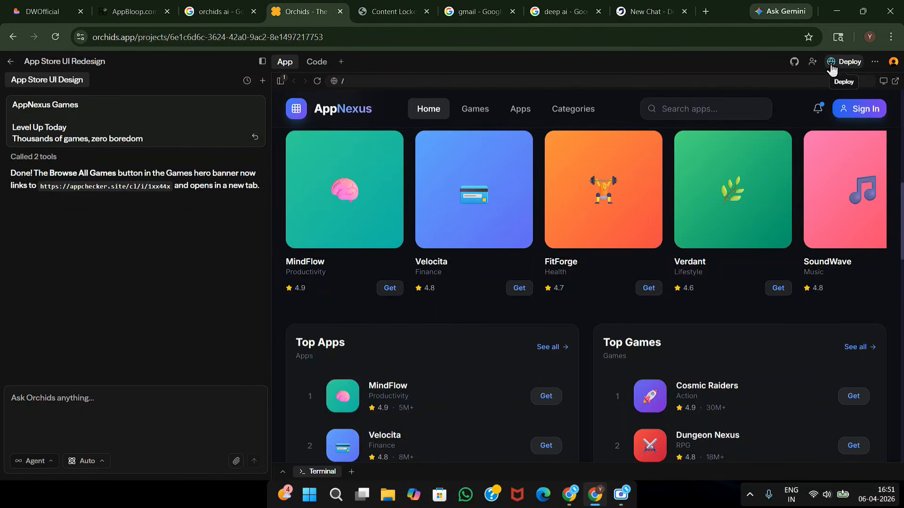
{"action": "left_click", "coordinate": [831, 66]}
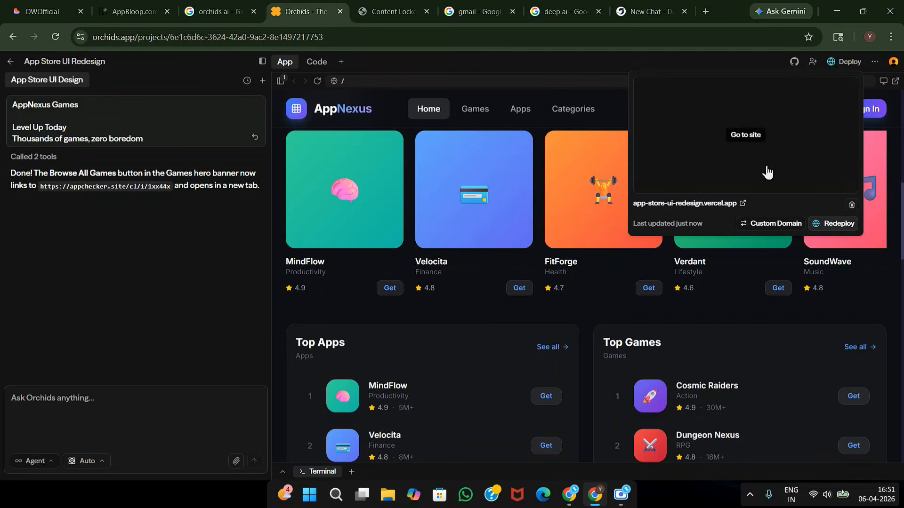
Review the deployed home page at app-store-ui-redesign.vercel.app and compare it with the DWOfficial site.
{"action": "left_click", "coordinate": [707, 204]}
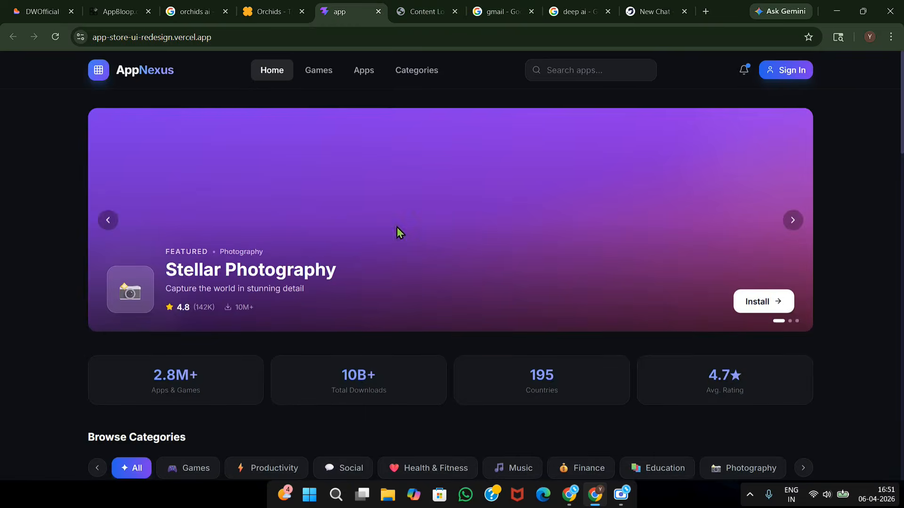
{"action": "scroll", "coordinate": [397, 230], "scroll_direction": "down", "scroll_amount": 3}
{"action": "scroll", "coordinate": [490, 315], "scroll_direction": "down", "scroll_amount": 2}
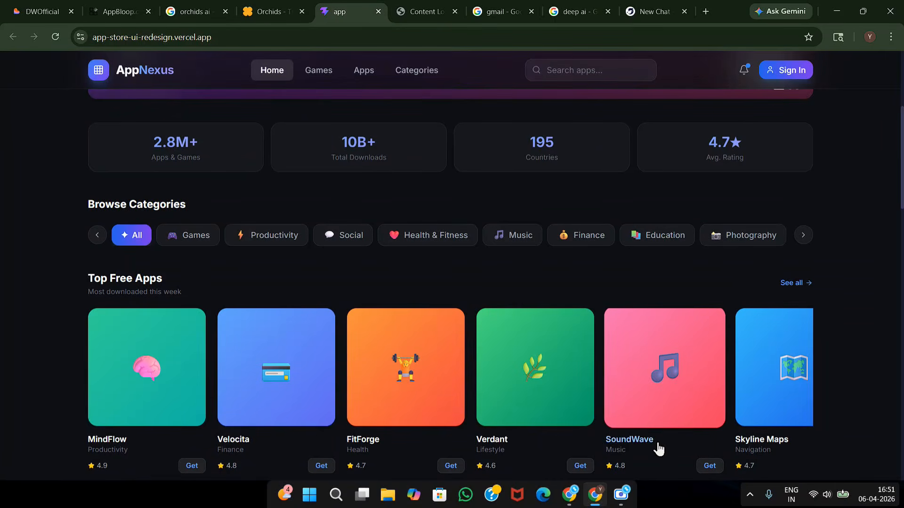
{"action": "left_click", "coordinate": [40, 11]}
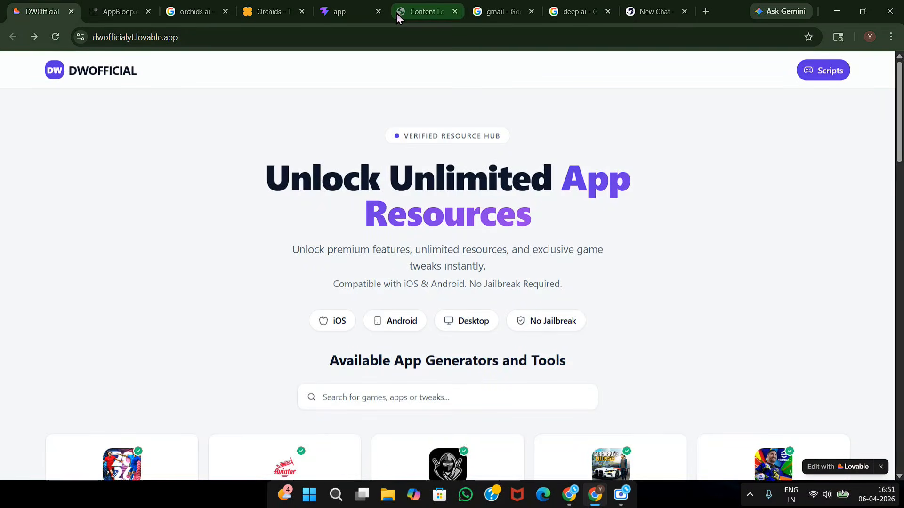
{"action": "left_click", "coordinate": [355, 11]}
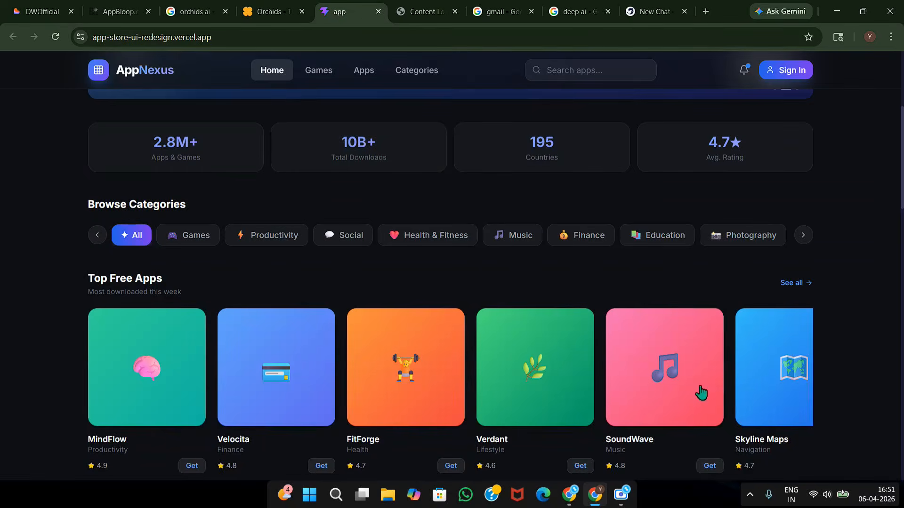
{"action": "scroll", "coordinate": [699, 391], "scroll_direction": "down", "scroll_amount": 5}
{"action": "scroll", "coordinate": [701, 392], "scroll_direction": "down", "scroll_amount": 10}
{"action": "scroll", "coordinate": [702, 393], "scroll_direction": "up", "scroll_amount": 10}
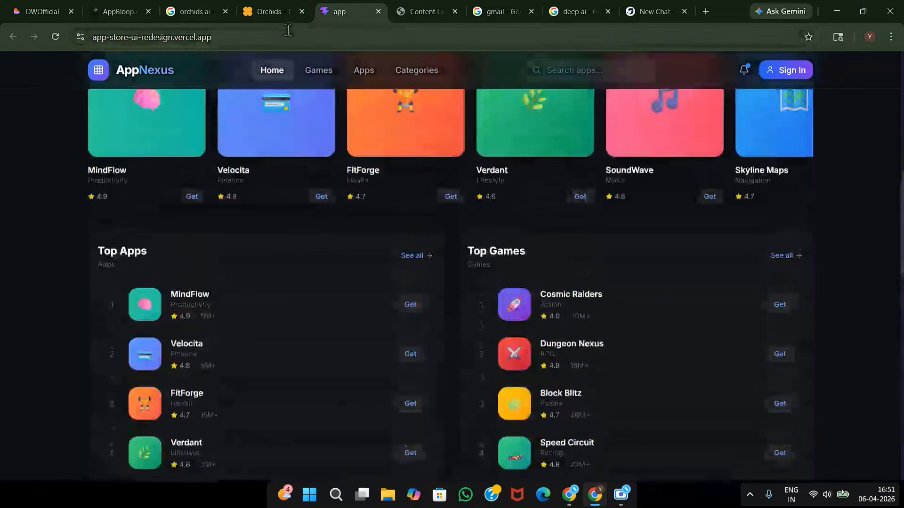
Change the Orchids project's domain to dwofficialytt02.vercel.app and save it.
{"action": "left_click", "coordinate": [257, 8]}
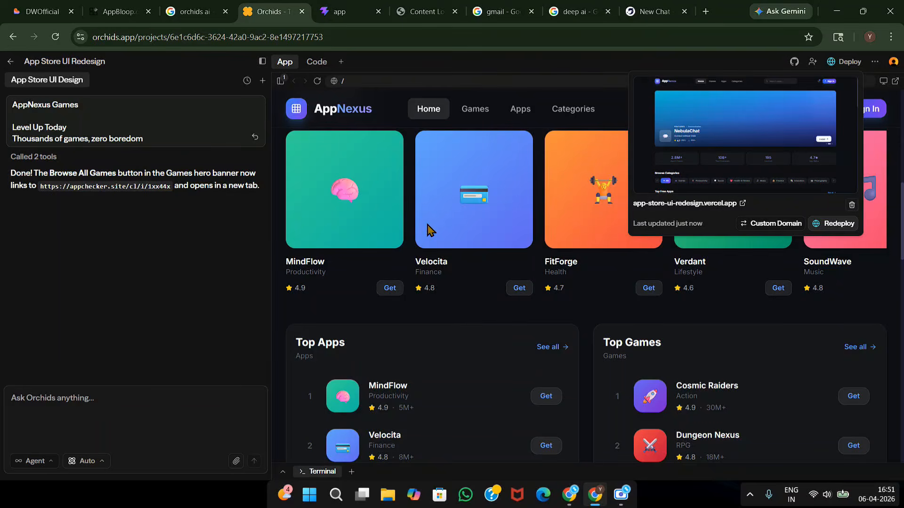
{"action": "left_click", "coordinate": [758, 225]}
{"action": "left_click", "coordinate": [573, 267]}
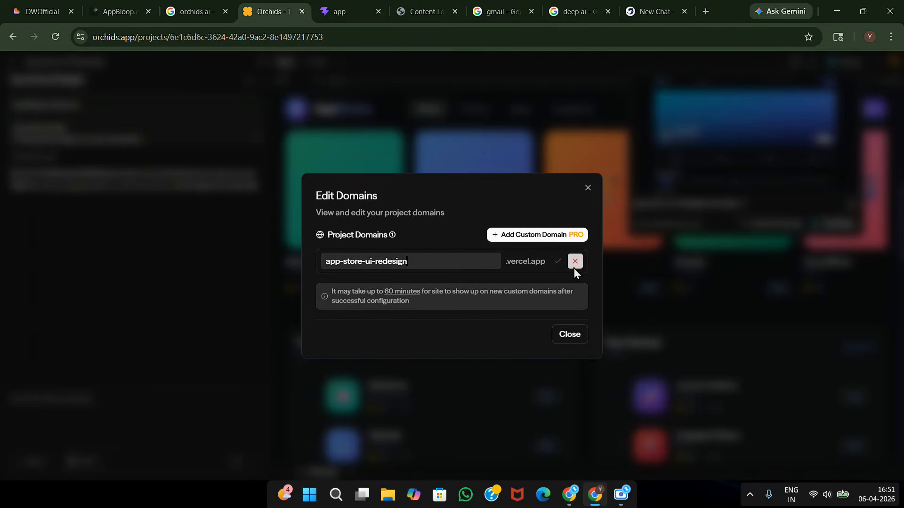
{"action": "key", "text": "BackSpace"}
{"action": "key", "text": "BackSpace"}
{"action": "key", "text": "BackSpace"}
{"action": "key", "text": "BackSpace"}
{"action": "key", "text": "BackSpace"}
{"action": "key", "text": "BackSpace"}
{"action": "key", "text": "BackSpace"}
{"action": "key", "text": "BackSpace"}
{"action": "key", "text": "ctrl+a"}
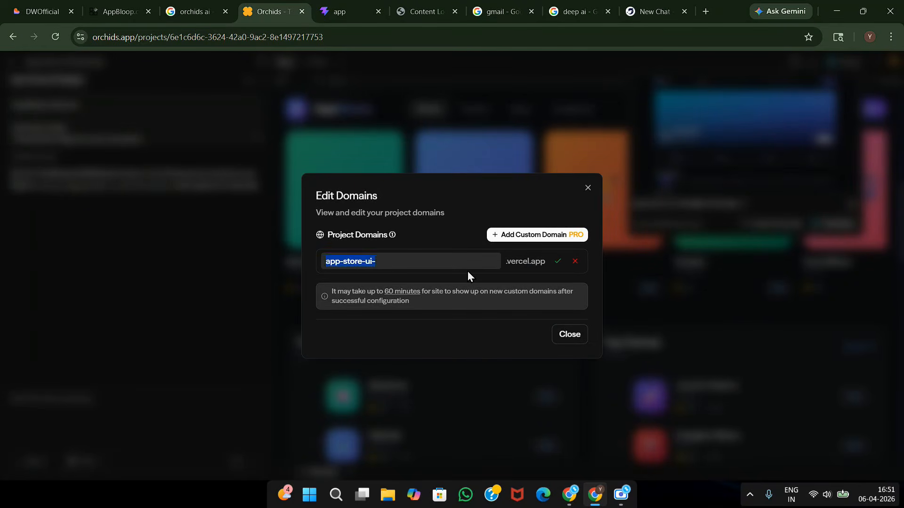
{"action": "type", "text": "dwof"}
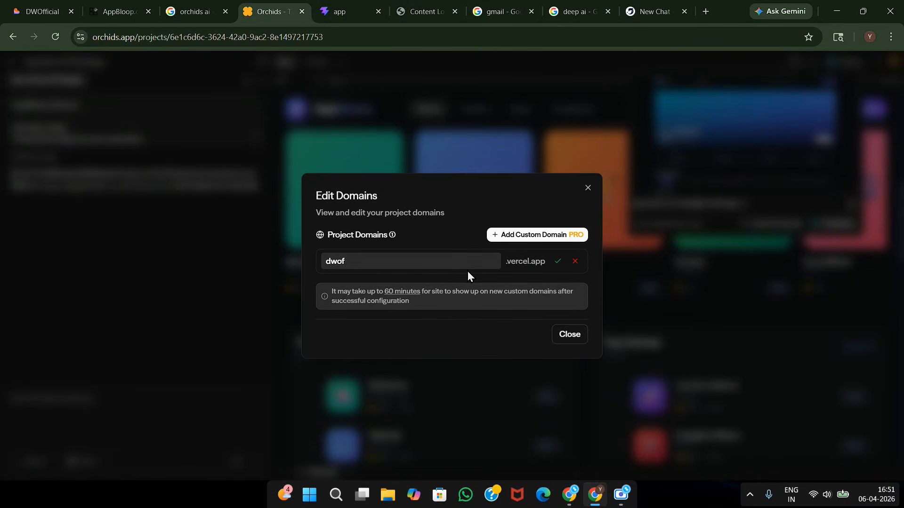
{"action": "type", "text": "ficialytt02"}
{"action": "left_click", "coordinate": [558, 262]}
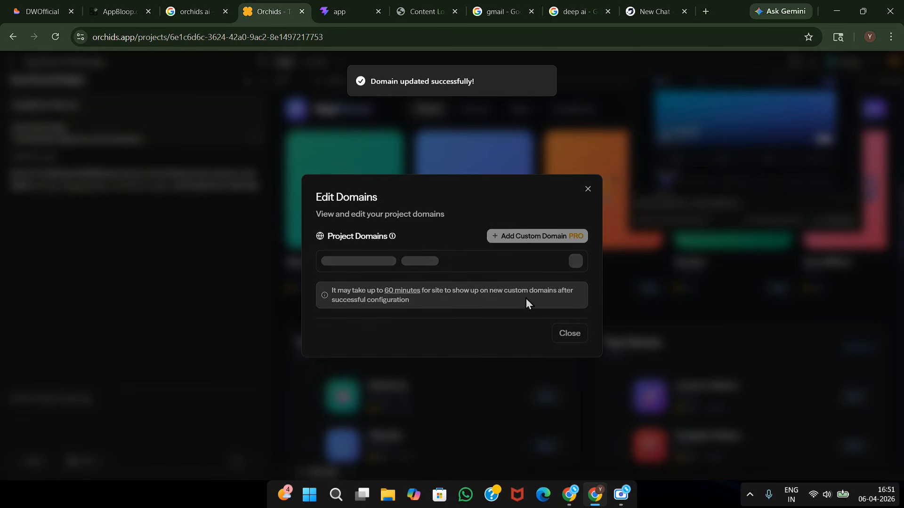
{"action": "left_click_drag", "start_coordinate": [370, 83], "coordinate": [430, 86]}
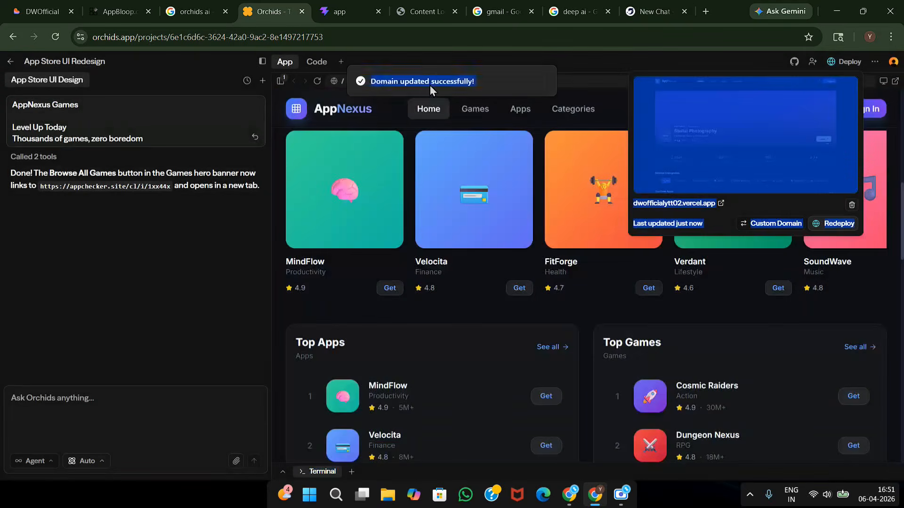
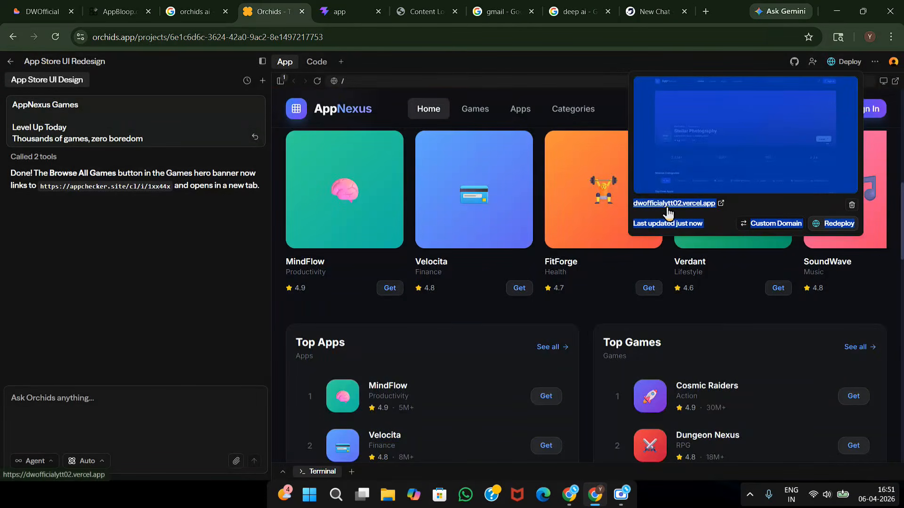
Open dwofficialytt02.vercel.app, close the tab with the old address, and look through the live home page.
{"action": "left_click", "coordinate": [669, 210]}
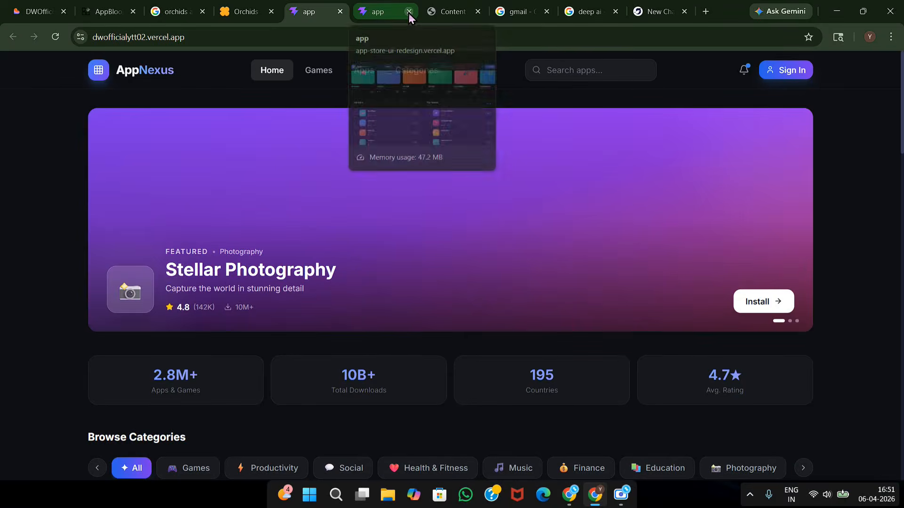
{"action": "left_click", "coordinate": [409, 13]}
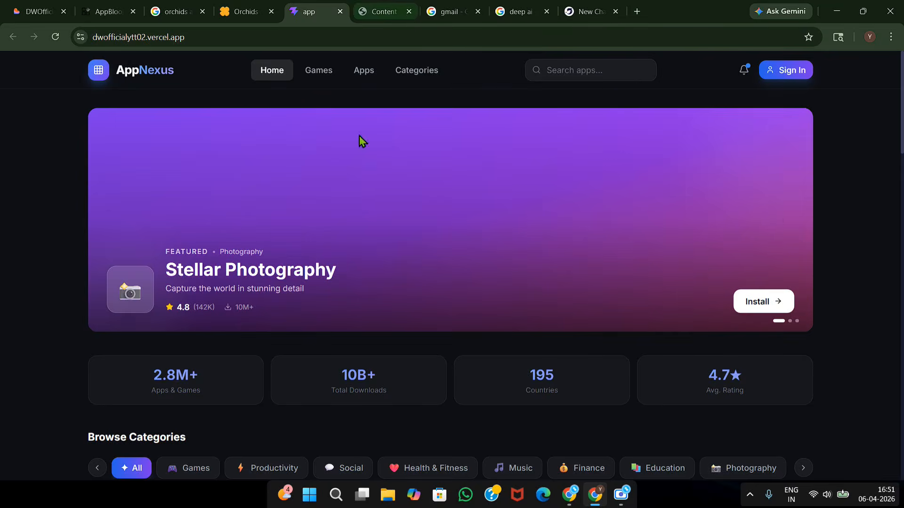
{"action": "scroll", "coordinate": [371, 210], "scroll_direction": "down", "scroll_amount": 6}
{"action": "scroll", "coordinate": [370, 211], "scroll_direction": "up", "scroll_amount": 6}
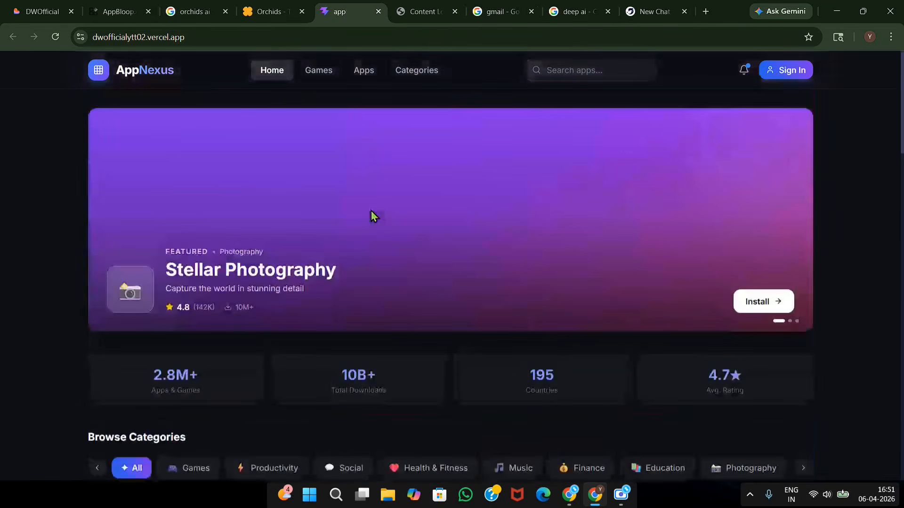
{"action": "scroll", "coordinate": [371, 212], "scroll_direction": "down", "scroll_amount": 8}
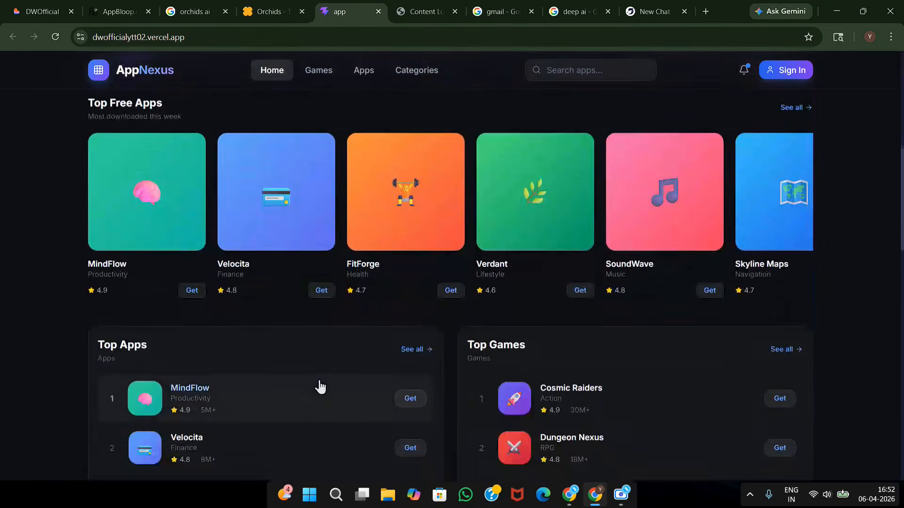
{"action": "scroll", "coordinate": [320, 387], "scroll_direction": "down", "scroll_amount": 5}
Review the project's deployment details in Orchids again and return to the beginning of the live site's home page.
{"action": "left_click", "coordinate": [273, 12]}
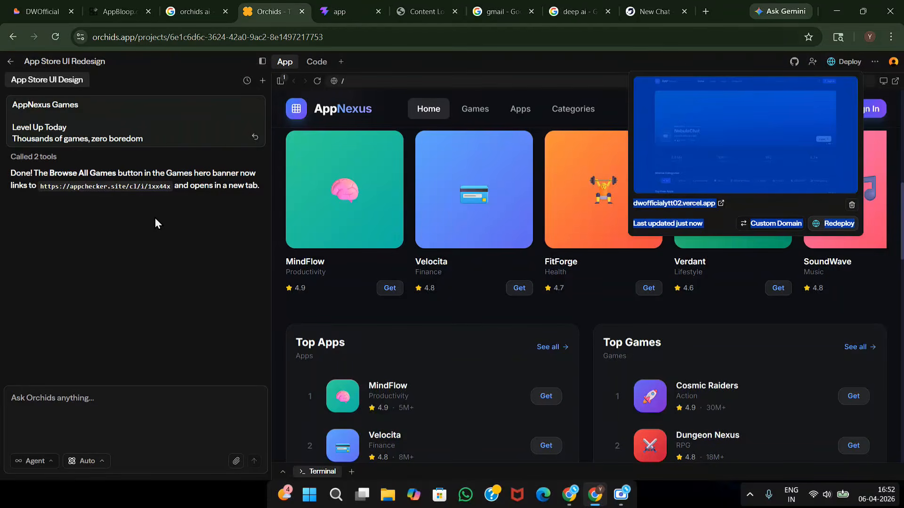
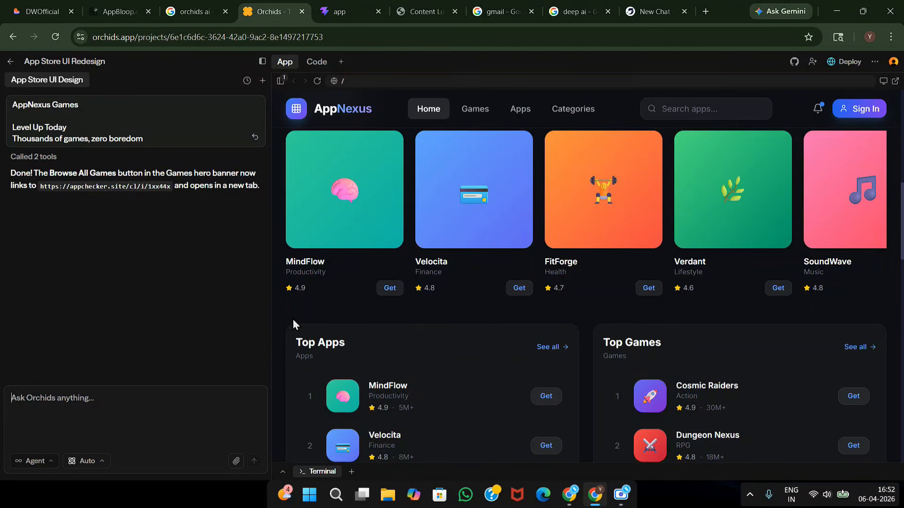
{"action": "left_click", "coordinate": [870, 78]}
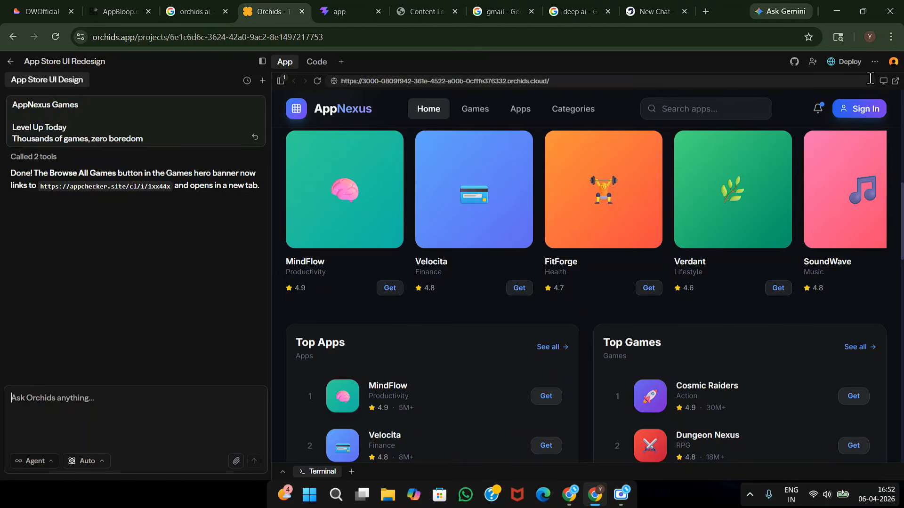
{"action": "left_click", "coordinate": [845, 63]}
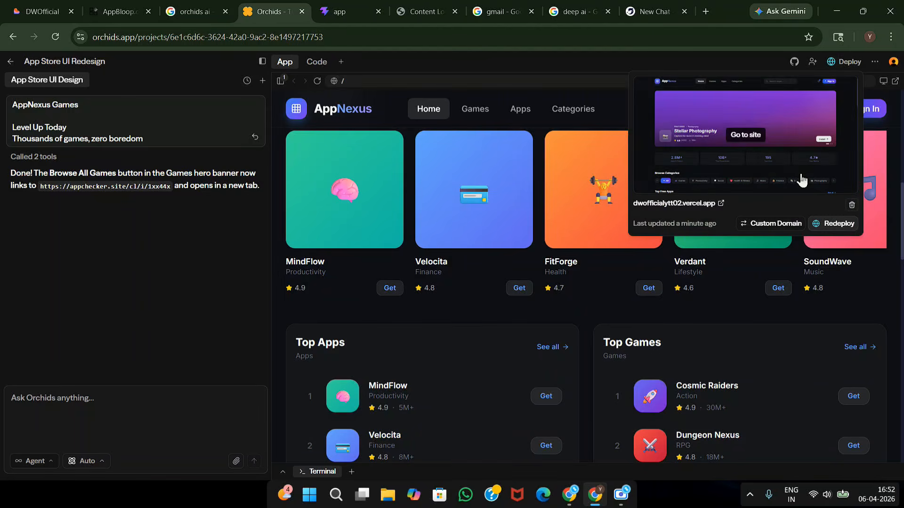
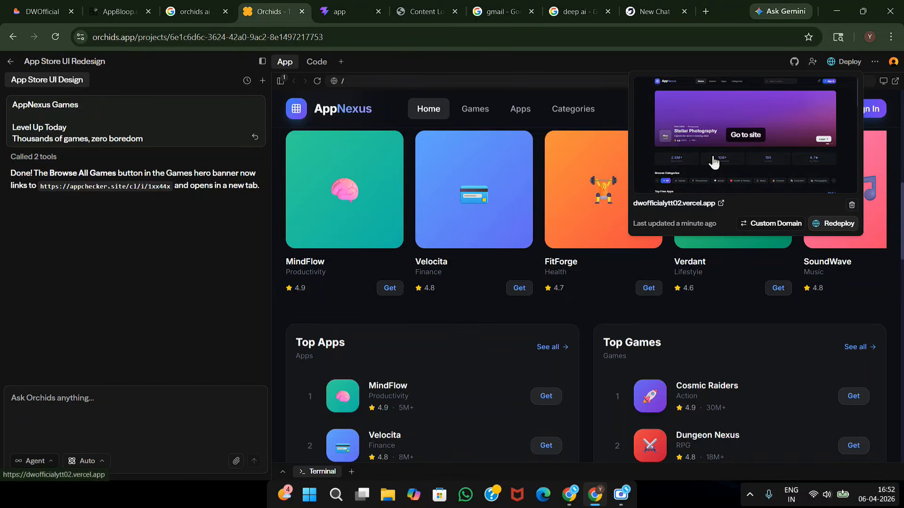
{"action": "left_click", "coordinate": [325, 8]}
{"action": "scroll", "coordinate": [352, 198], "scroll_direction": "up", "scroll_amount": 7}
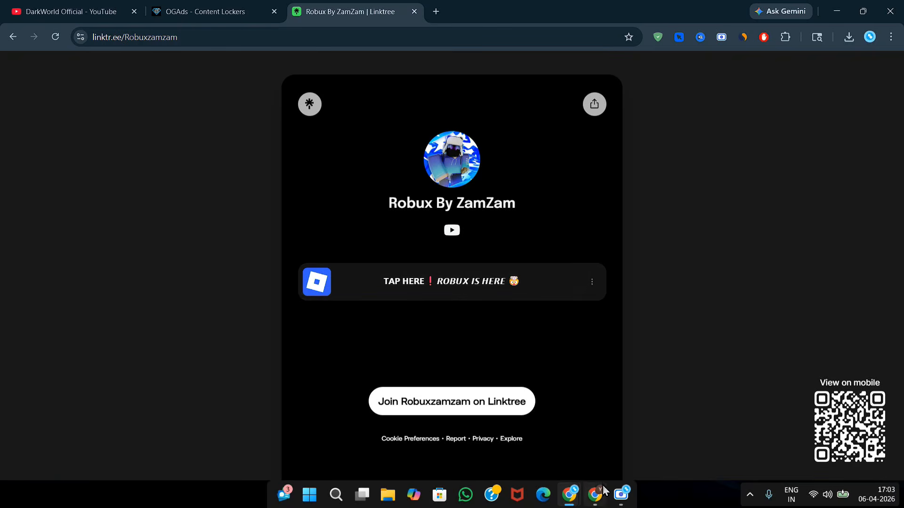
Switch to the browser window with Linktree and sign up for free by authorizing the first listed Google account.
{"action": "mouse_move", "coordinate": [595, 494]}
{"action": "left_click", "coordinate": [597, 437]}
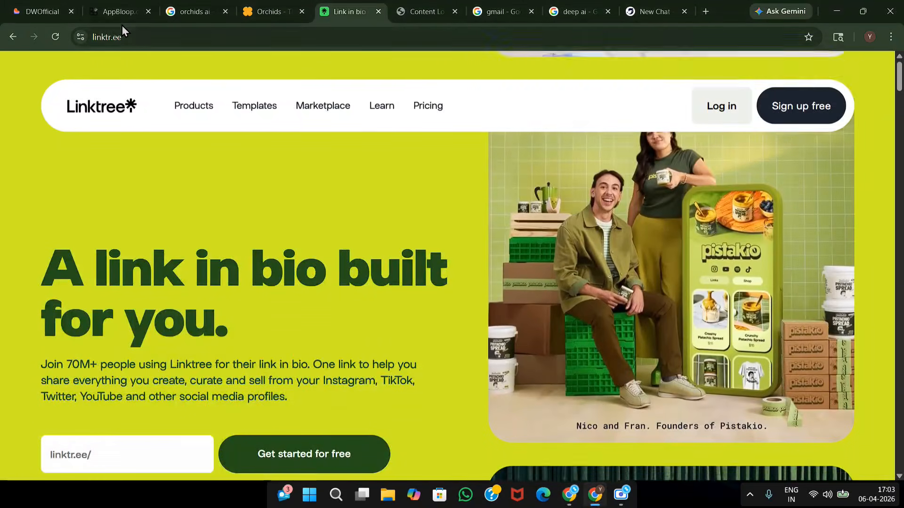
{"action": "left_click", "coordinate": [141, 36]}
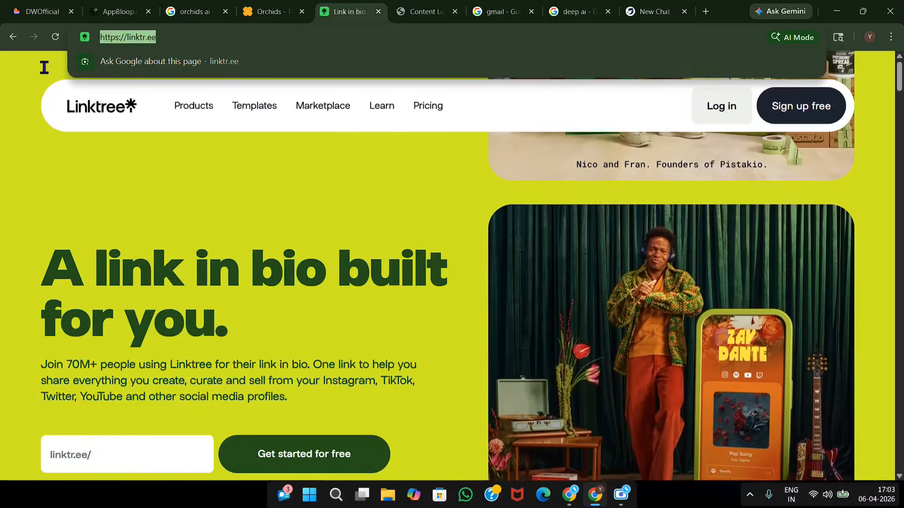
{"action": "left_click", "coordinate": [111, 150]}
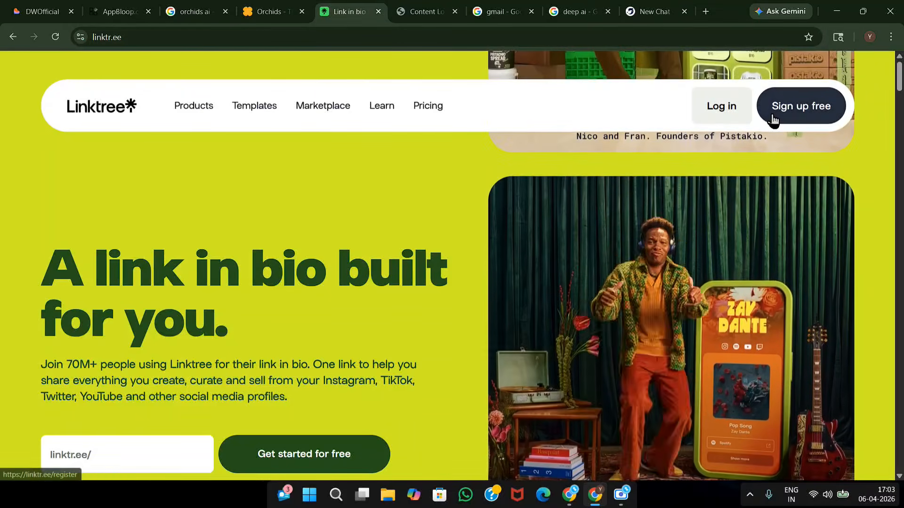
{"action": "left_click", "coordinate": [773, 119]}
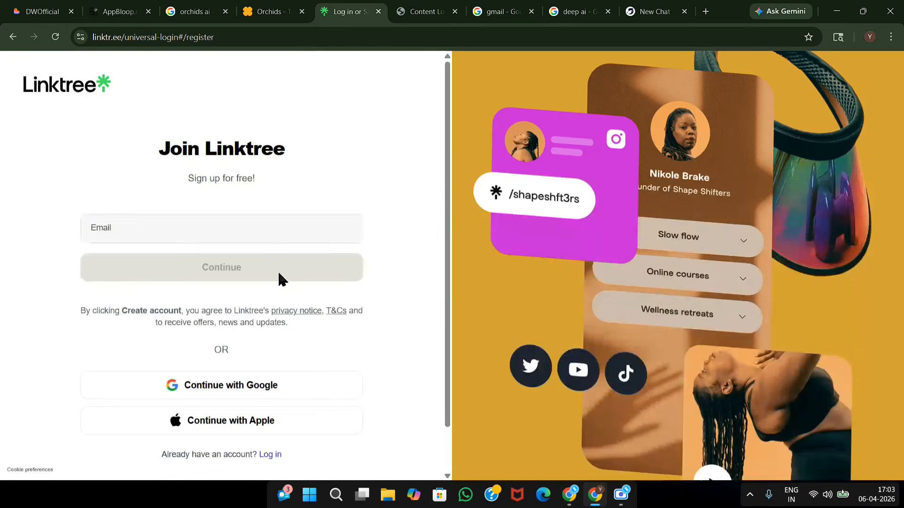
{"action": "left_click", "coordinate": [220, 387]}
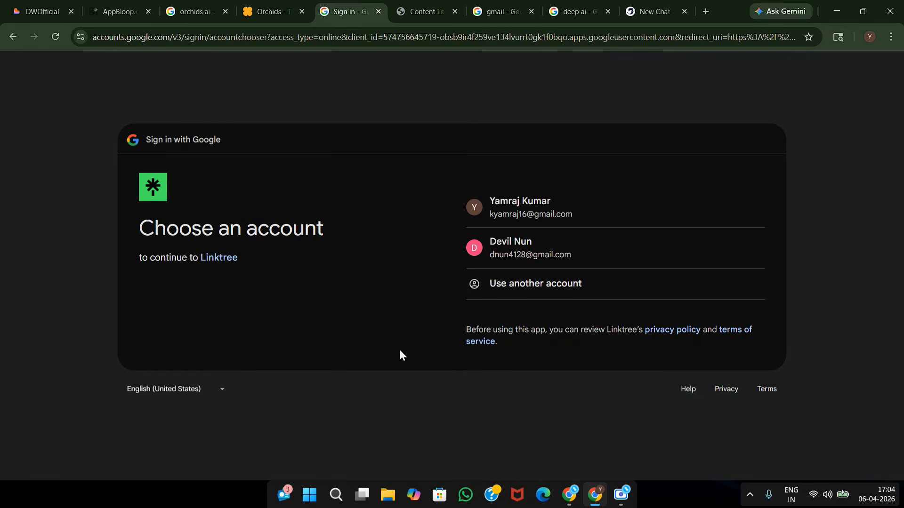
{"action": "left_click", "coordinate": [577, 217]}
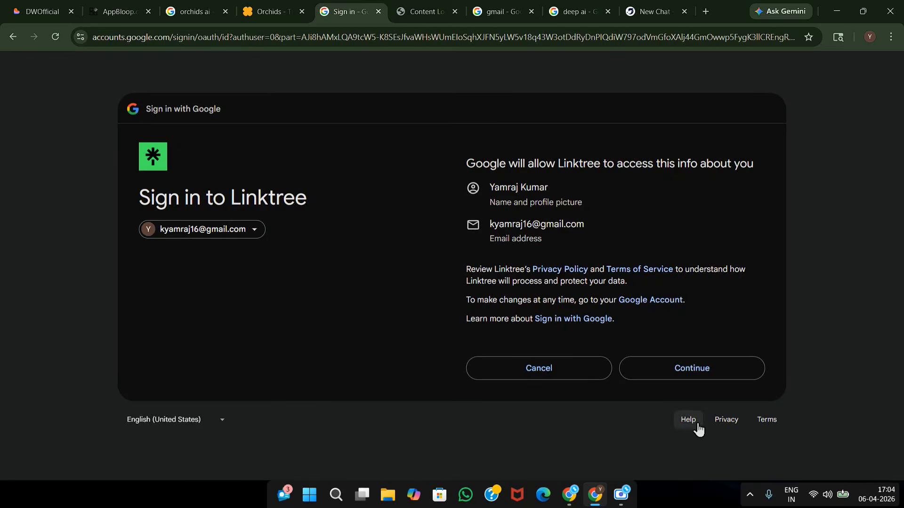
{"action": "left_click", "coordinate": [723, 364]}
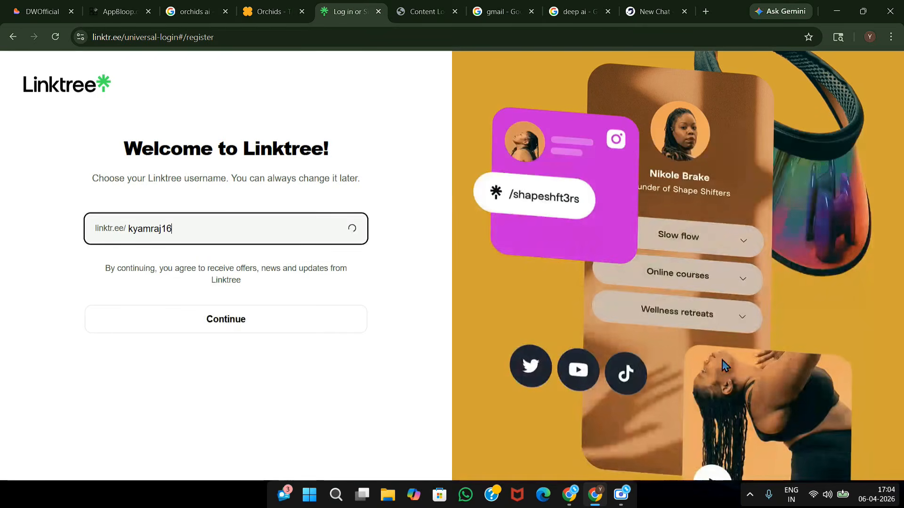
Clear the suggested Linktree username and try roblox920 instead.
{"action": "key", "text": "BackSpace"}
{"action": "key", "text": "BackSpace"}
{"action": "key", "text": "BackSpace"}
{"action": "key", "text": "BackSpace"}
{"action": "key", "text": "BackSpace"}
{"action": "key", "text": "BackSpace"}
{"action": "key", "text": "BackSpace"}
{"action": "key", "text": "BackSpace"}
{"action": "key", "text": "BackSpace"}
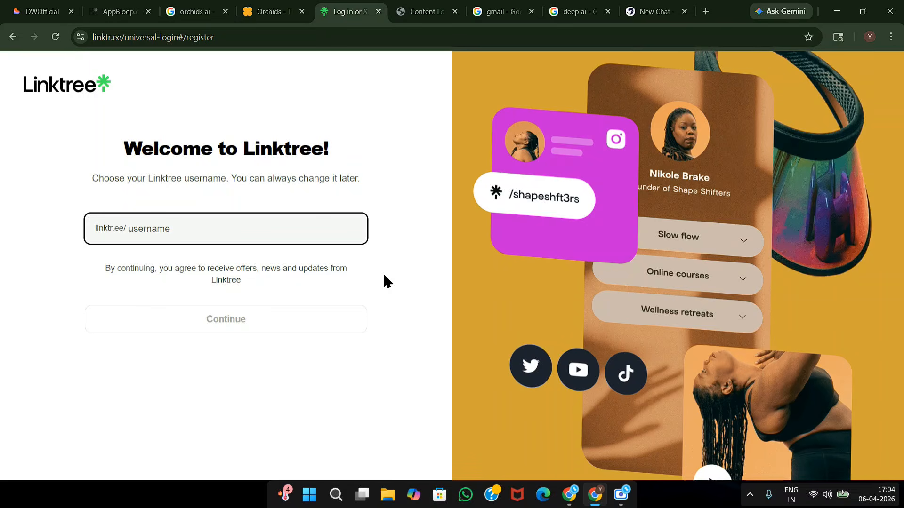
{"action": "type", "text": "roblox"}
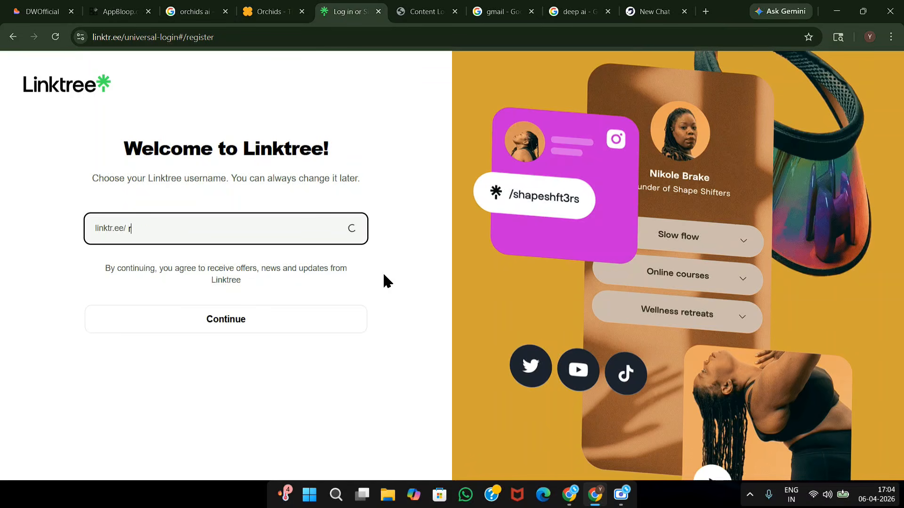
{"action": "type", "text": "20"}
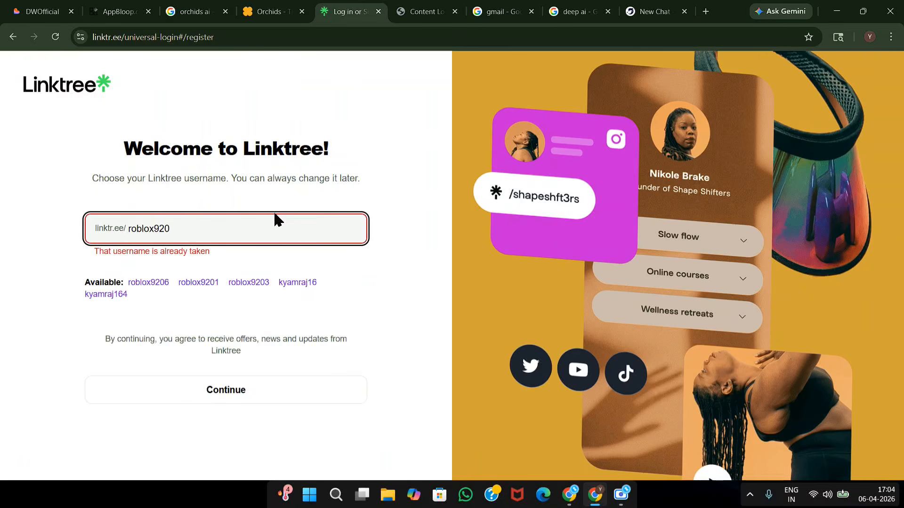
Change the Linktree username to robloxessence02 and continue the registration.
{"action": "key", "text": "BackSpace"}
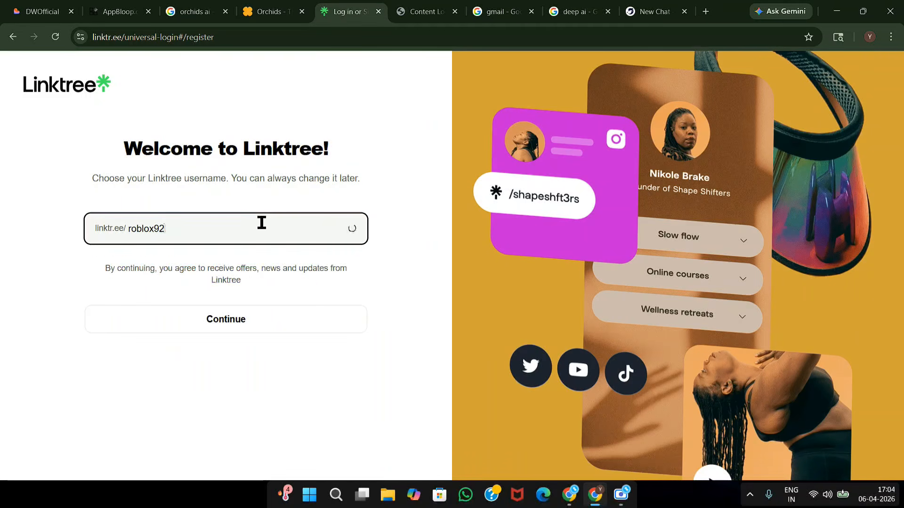
{"action": "type", "text": "22"}
{"action": "key", "text": "BackSpace"}
{"action": "key", "text": "BackSpace"}
{"action": "key", "text": "BackSpace"}
{"action": "key", "text": "BackSpace"}
{"action": "key", "text": "BackSpace"}
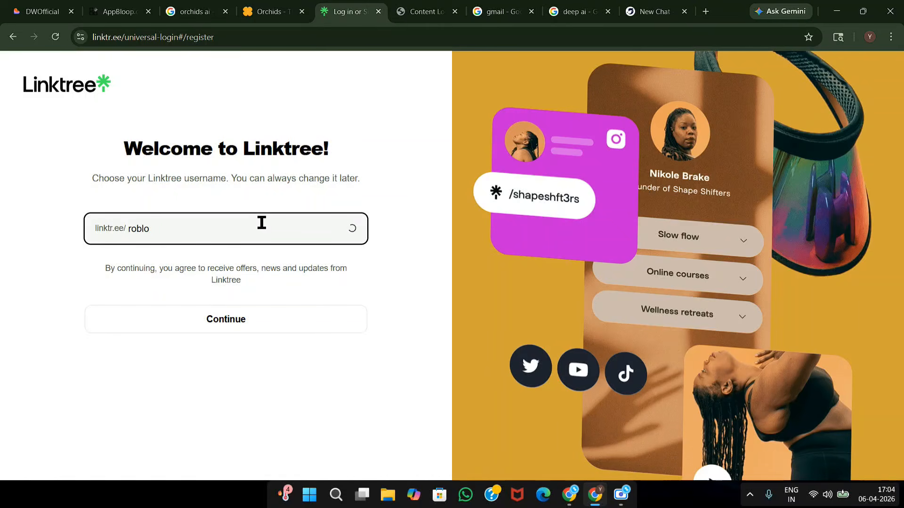
{"action": "type", "text": "xessend"}
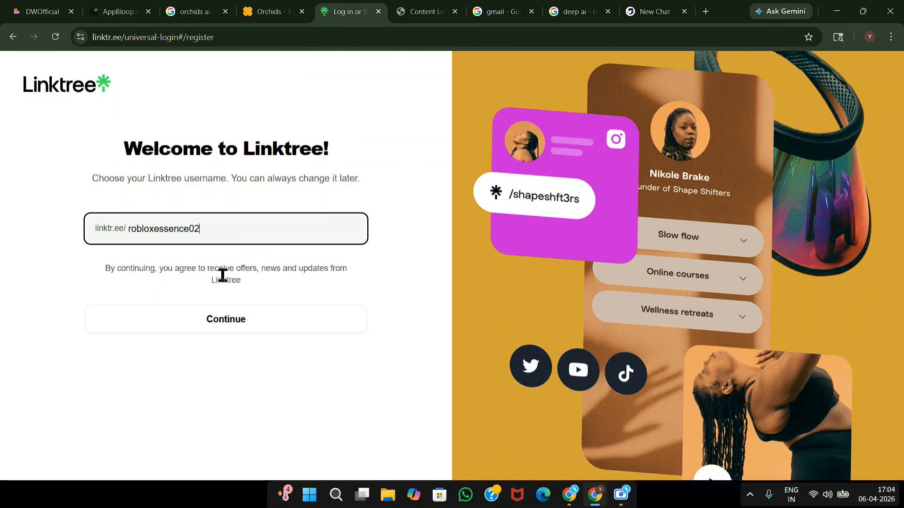
{"action": "left_click", "coordinate": [226, 320]}
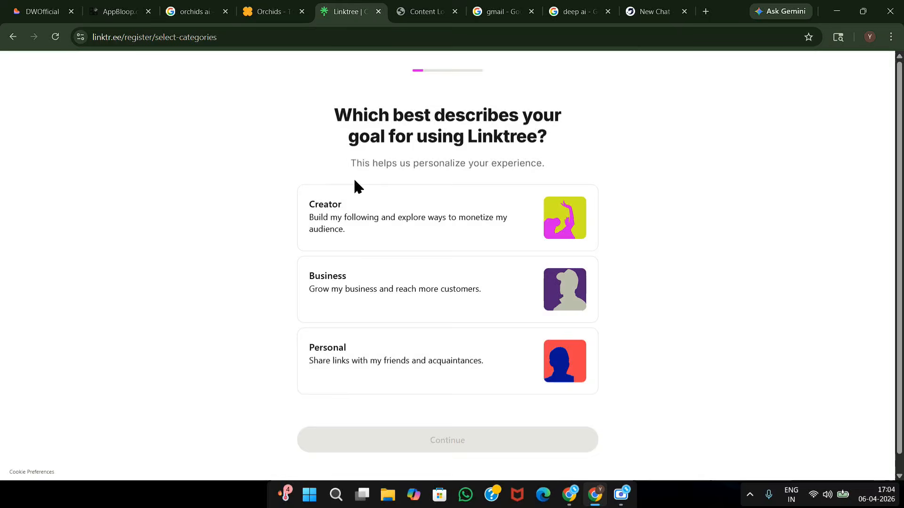
Set the usage goal to Creator and choose the Free plan instead of the Pro trial.
{"action": "left_click", "coordinate": [336, 213]}
{"action": "left_click", "coordinate": [408, 443]}
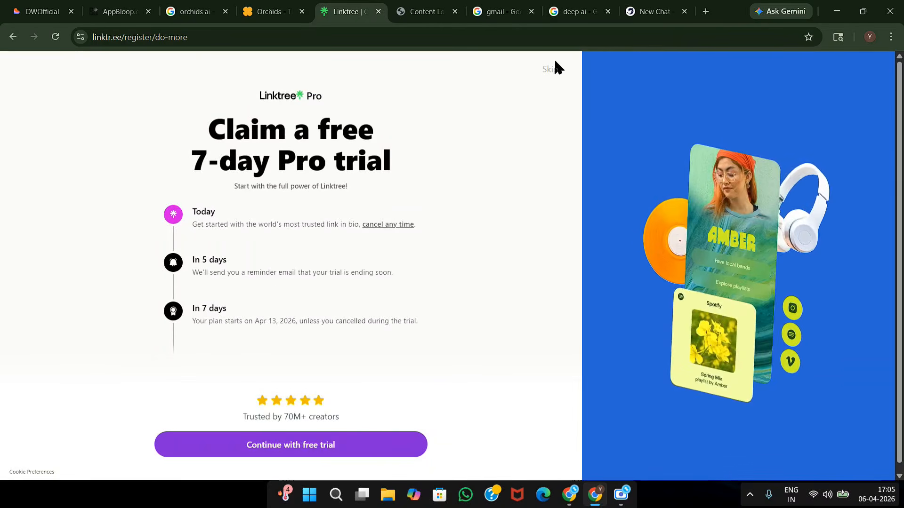
{"action": "left_click", "coordinate": [549, 72]}
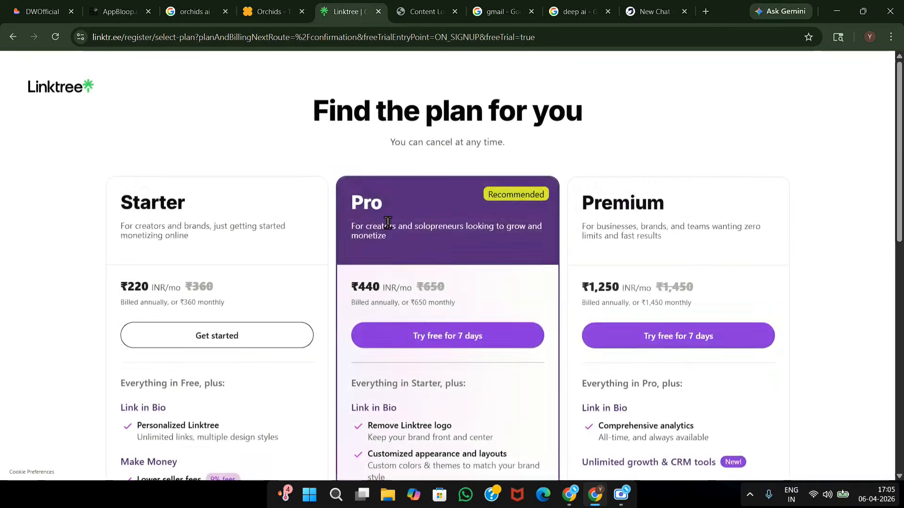
{"action": "scroll", "coordinate": [389, 226], "scroll_direction": "down", "scroll_amount": 10}
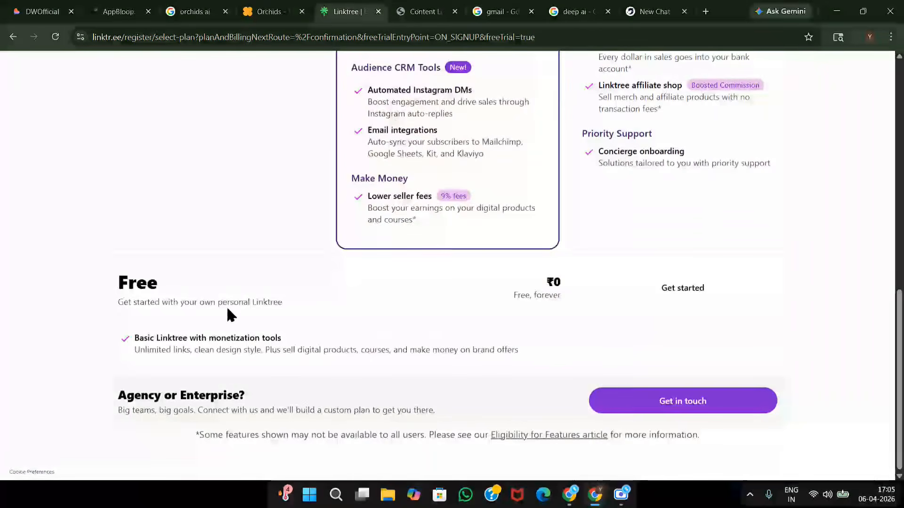
{"action": "left_click", "coordinate": [688, 289]}
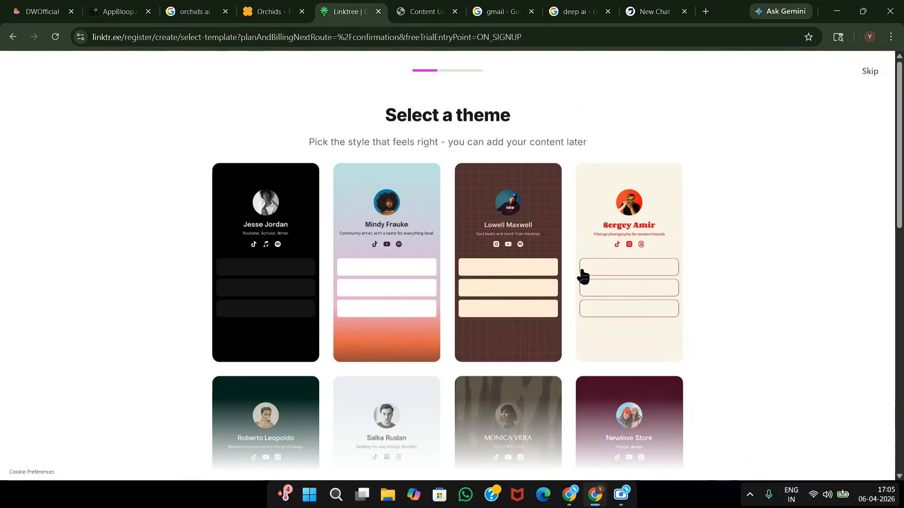
Look through the themes and start with the brown template that has a dark streaked background.
{"action": "scroll", "coordinate": [241, 301], "scroll_direction": "down", "scroll_amount": 1}
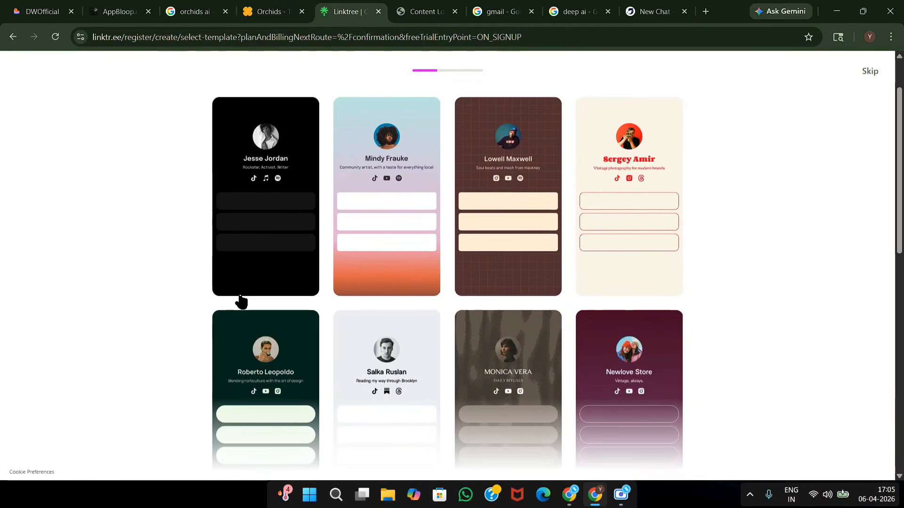
{"action": "scroll", "coordinate": [241, 301], "scroll_direction": "down", "scroll_amount": 6}
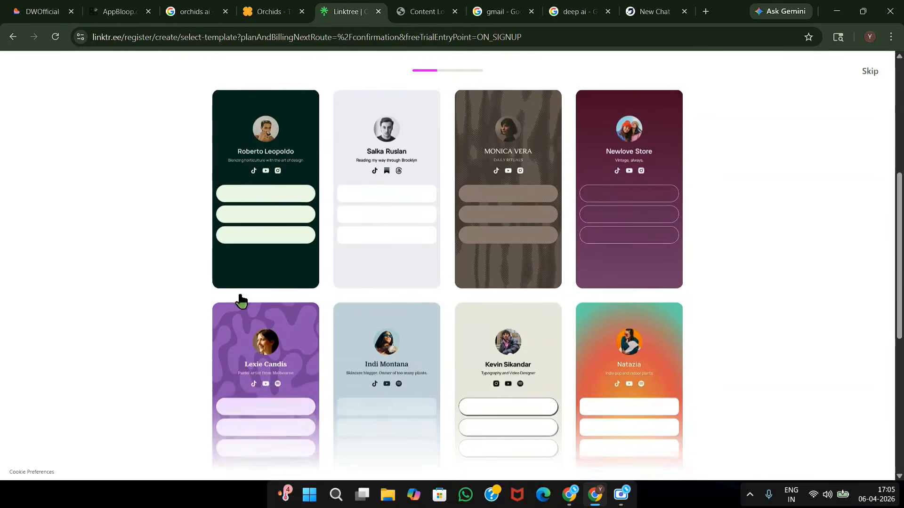
{"action": "scroll", "coordinate": [241, 301], "scroll_direction": "up", "scroll_amount": 2}
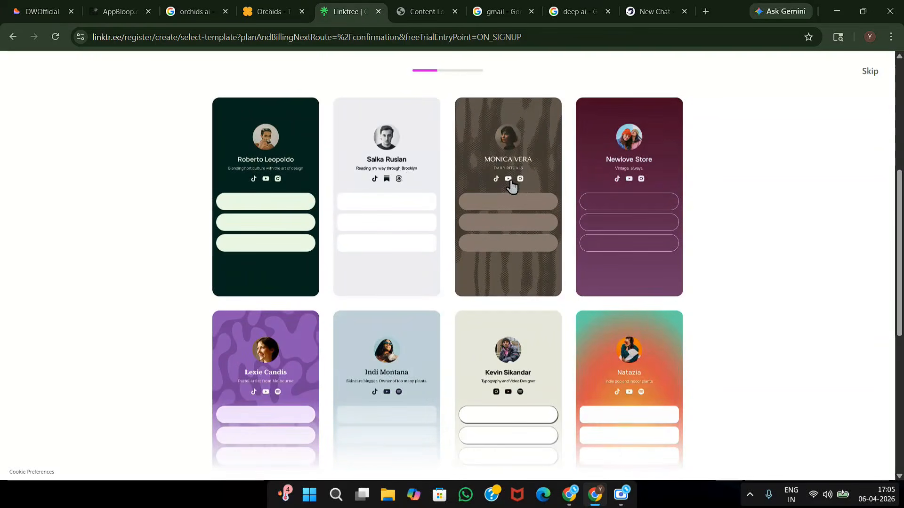
{"action": "left_click", "coordinate": [524, 150]}
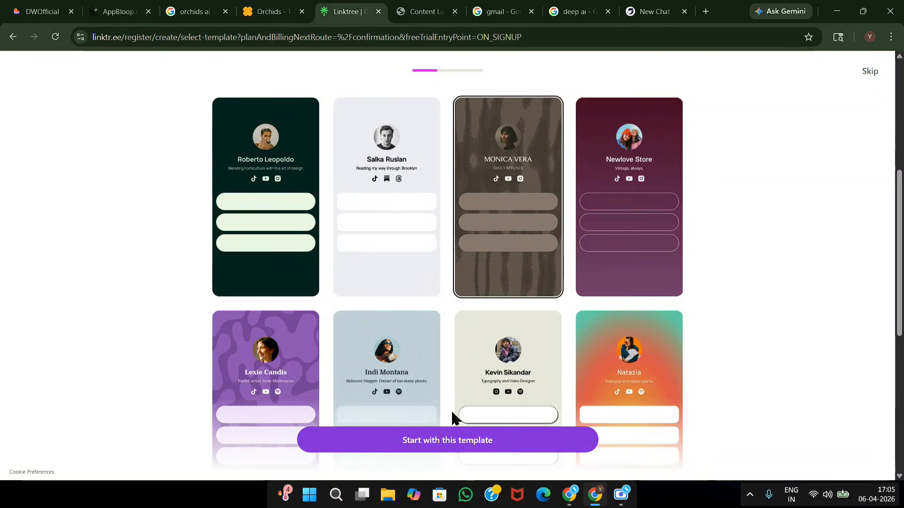
{"action": "left_click", "coordinate": [438, 447]}
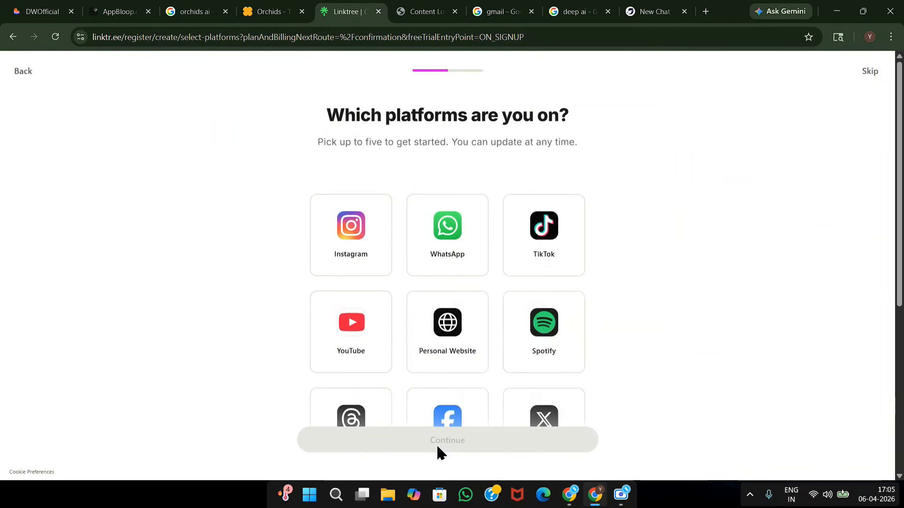
Select Personal Website and YouTube as the platforms and continue.
{"action": "scroll", "coordinate": [449, 311], "scroll_direction": "down", "scroll_amount": 2}
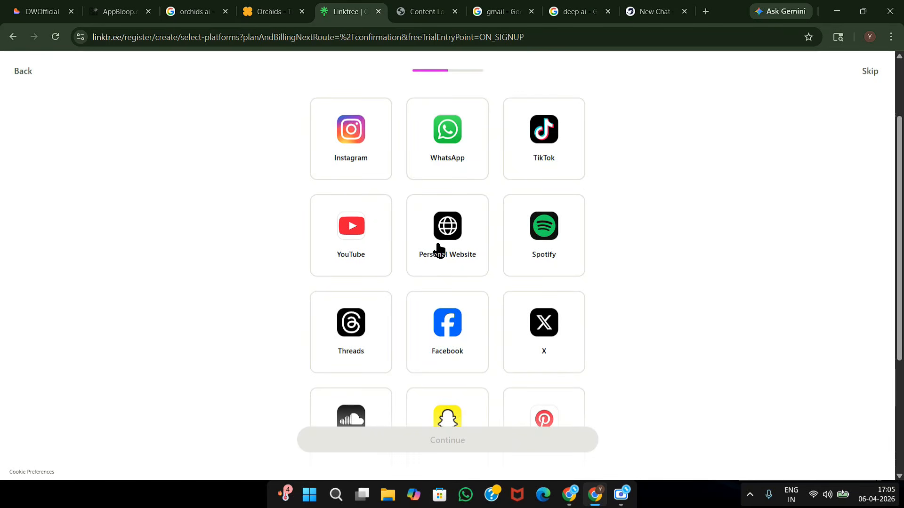
{"action": "scroll", "coordinate": [478, 388], "scroll_direction": "down", "scroll_amount": 3}
{"action": "scroll", "coordinate": [479, 388], "scroll_direction": "up", "scroll_amount": 5}
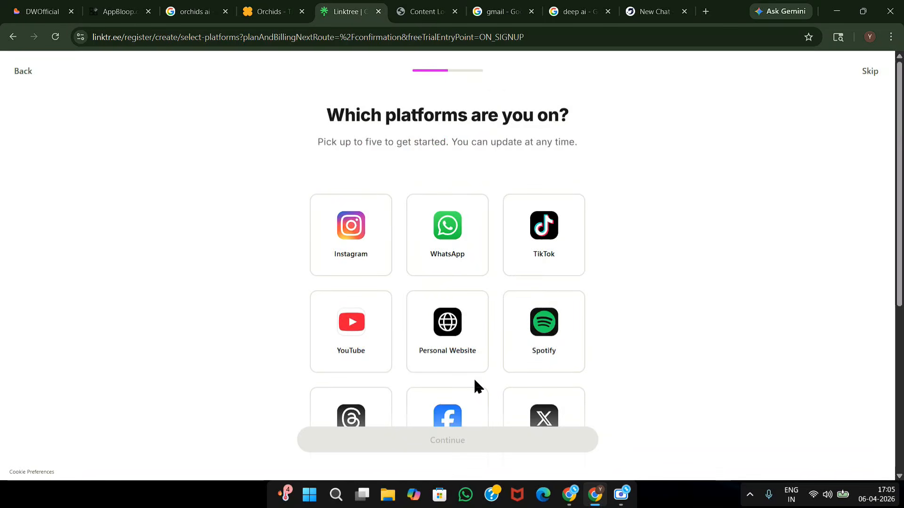
{"action": "scroll", "coordinate": [479, 322], "scroll_direction": "down", "scroll_amount": 1}
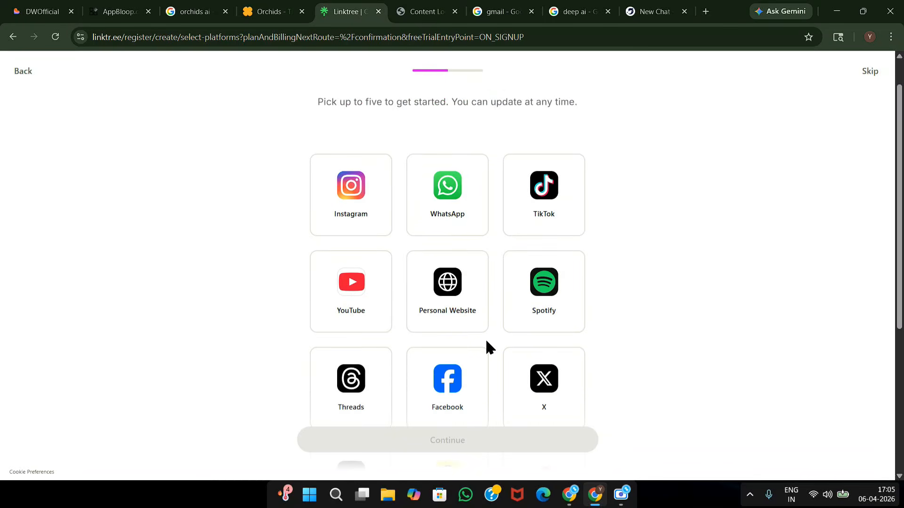
{"action": "left_click", "coordinate": [456, 306]}
{"action": "scroll", "coordinate": [456, 306], "scroll_direction": "down", "scroll_amount": 2}
{"action": "left_click", "coordinate": [360, 219]}
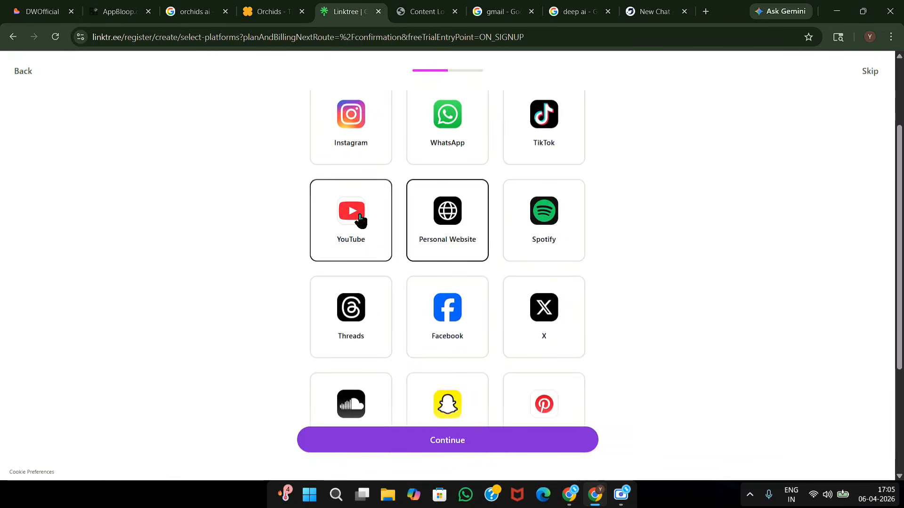
{"action": "scroll", "coordinate": [444, 307], "scroll_direction": "down", "scroll_amount": 4}
{"action": "scroll", "coordinate": [445, 307], "scroll_direction": "up", "scroll_amount": 4}
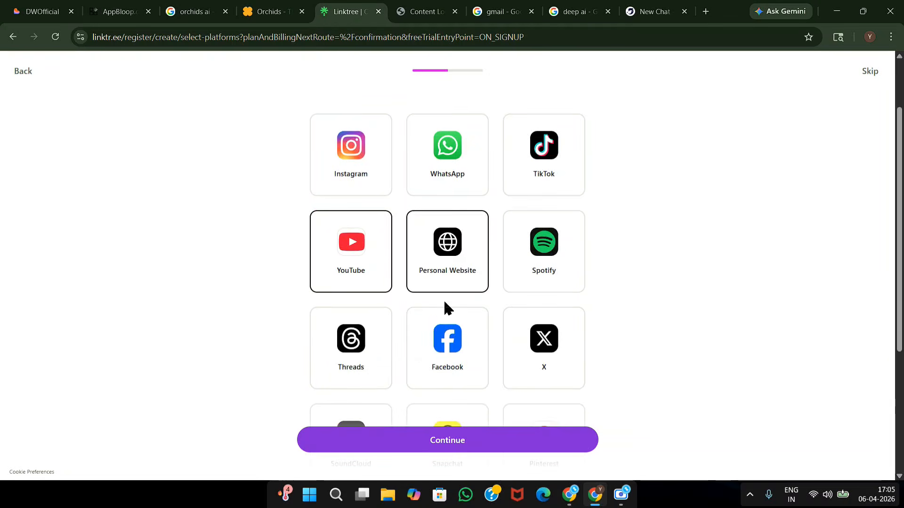
{"action": "left_click", "coordinate": [411, 435]}
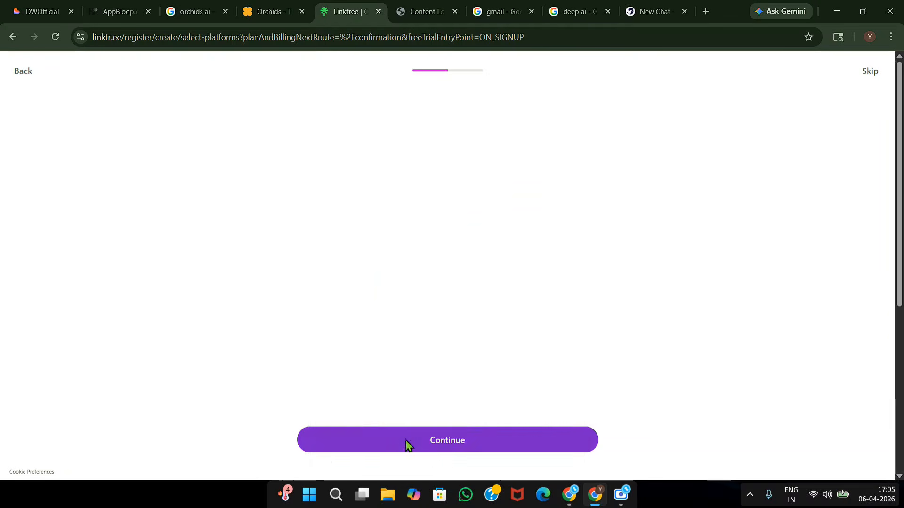
Copy the AppBloop site's address from its open tab and paste it as the Linktree personal website link.
{"action": "left_click", "coordinate": [94, 14]}
{"action": "left_click", "coordinate": [188, 37]}
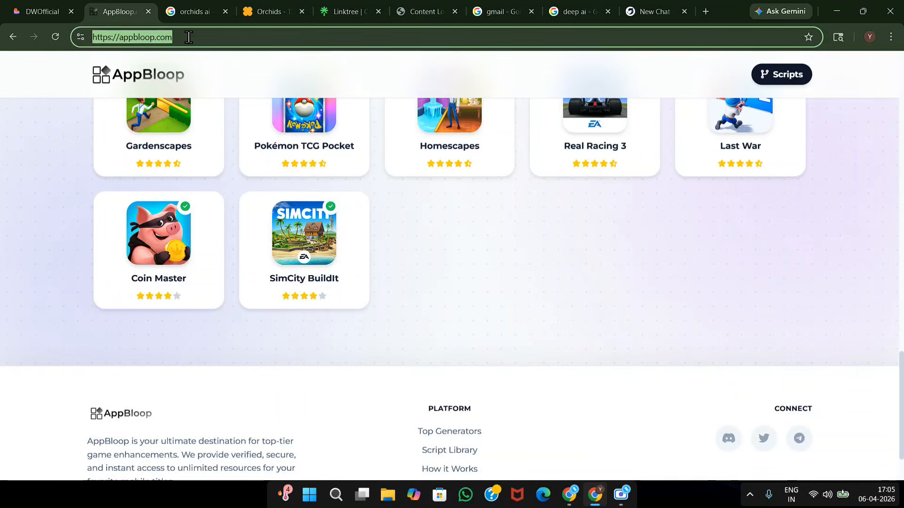
{"action": "double_click", "coordinate": [188, 37]}
{"action": "left_click", "coordinate": [188, 37]}
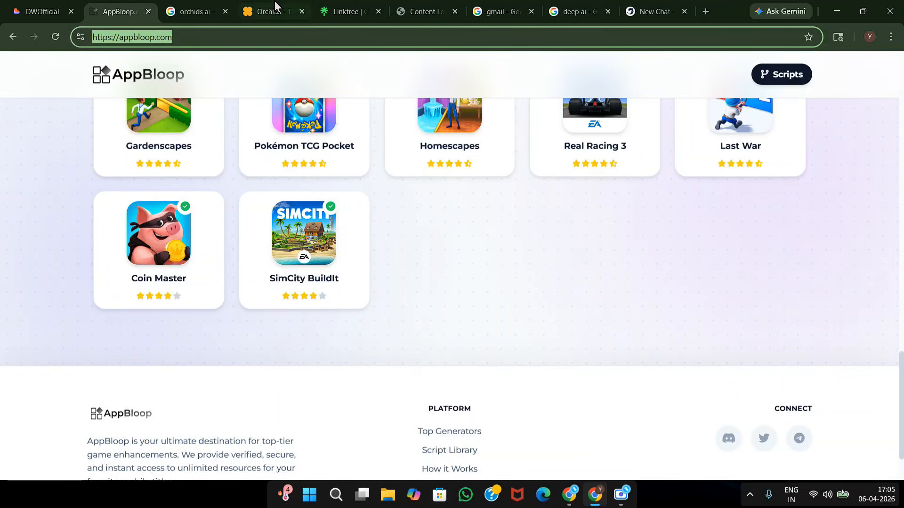
{"action": "key", "text": "ctrl+c"}
{"action": "left_click", "coordinate": [347, 11]}
{"action": "left_click", "coordinate": [426, 238]}
{"action": "key", "text": "ctrl+v"}
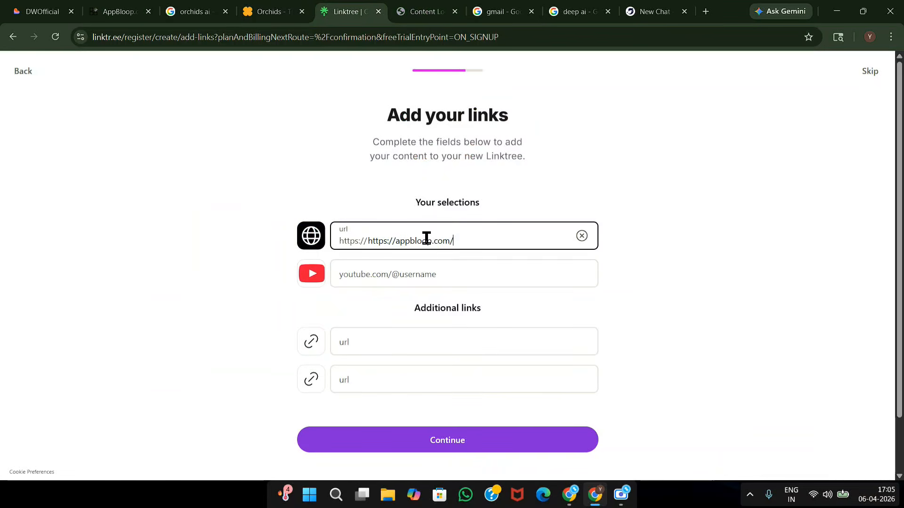
{"action": "left_click", "coordinate": [397, 242]}
{"action": "key", "text": "BackSpace"}
{"action": "key", "text": "BackSpace"}
{"action": "key", "text": "BackSpace"}
{"action": "key", "text": "BackSpace"}
{"action": "key", "text": "BackSpace"}
{"action": "key", "text": "BackSpace"}
{"action": "key", "text": "BackSpace"}
{"action": "key", "text": "BackSpace"}
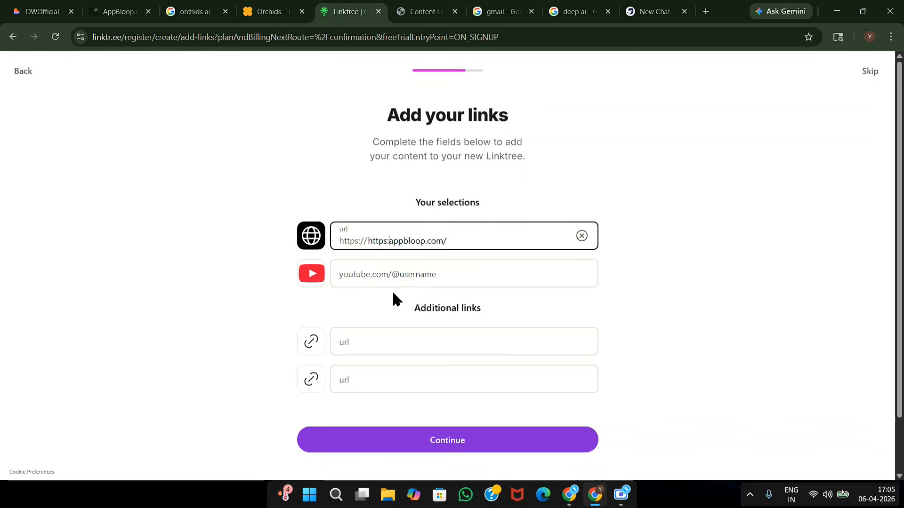
Enter dwmethods as the YouTube username and continue to the profile details.
{"action": "left_click", "coordinate": [416, 283]}
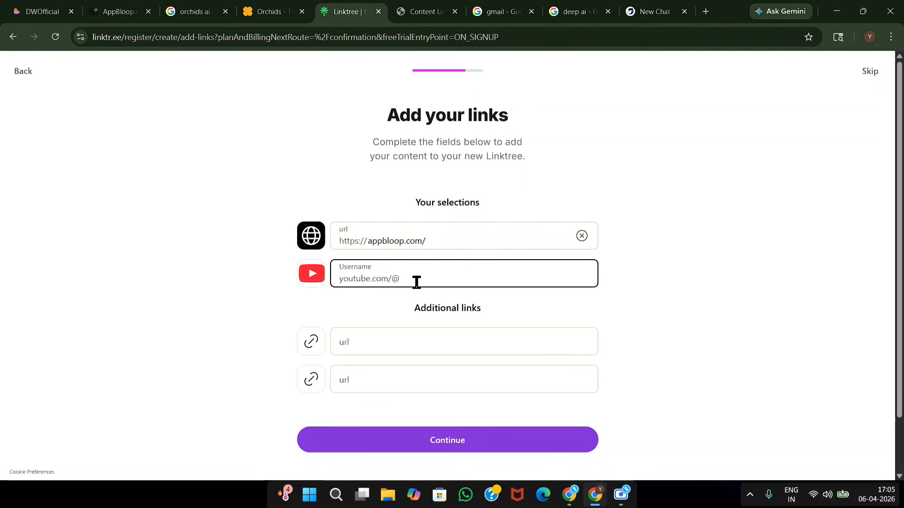
{"action": "key", "text": "BackSpace"}
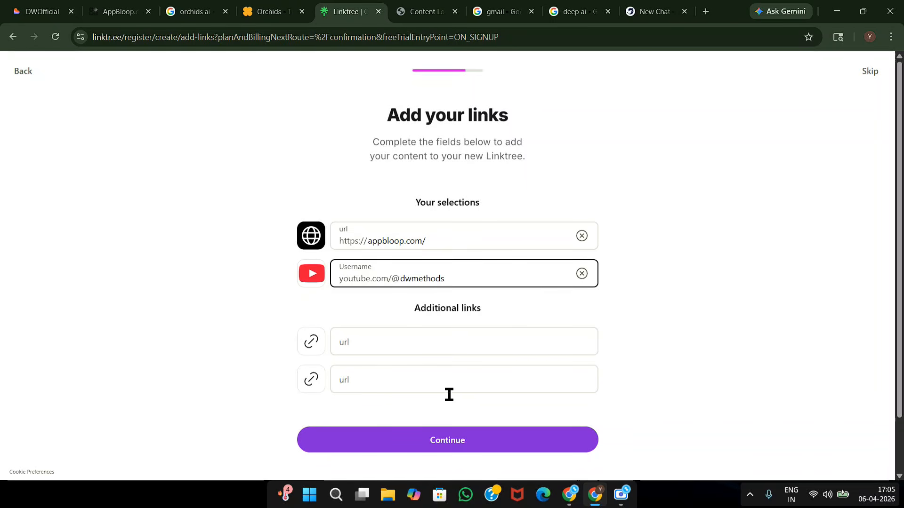
{"action": "left_click", "coordinate": [419, 443]}
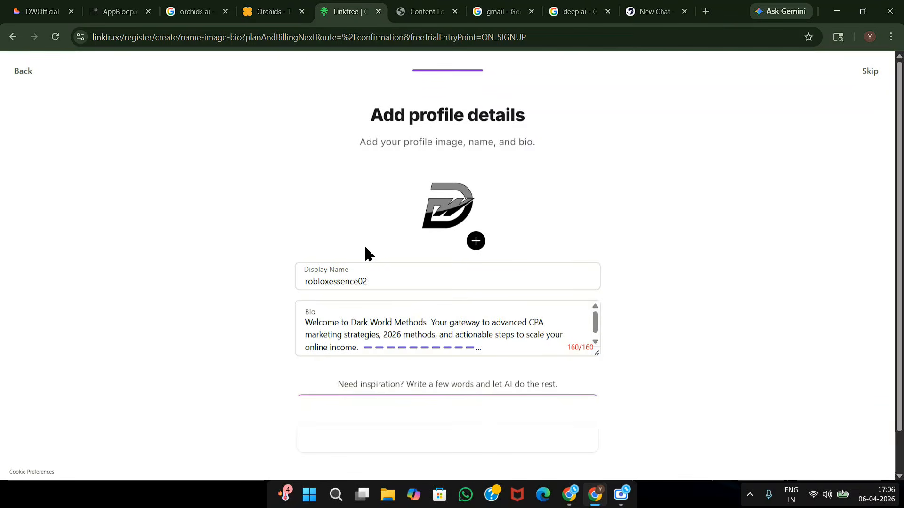
Review the prefilled profile image, display name and bio, and skip the profile details.
{"action": "scroll", "coordinate": [372, 259], "scroll_direction": "down", "scroll_amount": 1}
{"action": "scroll", "coordinate": [411, 296], "scroll_direction": "down", "scroll_amount": 1}
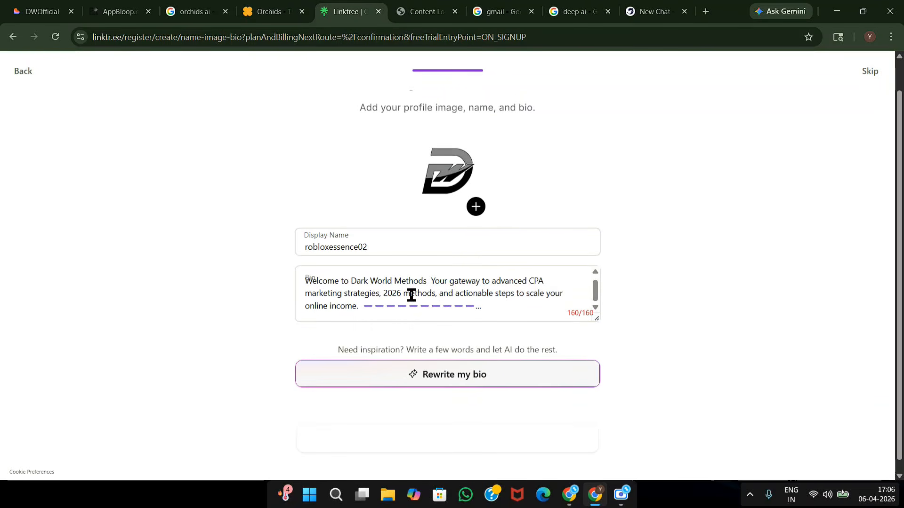
{"action": "scroll", "coordinate": [411, 295], "scroll_direction": "up", "scroll_amount": 1}
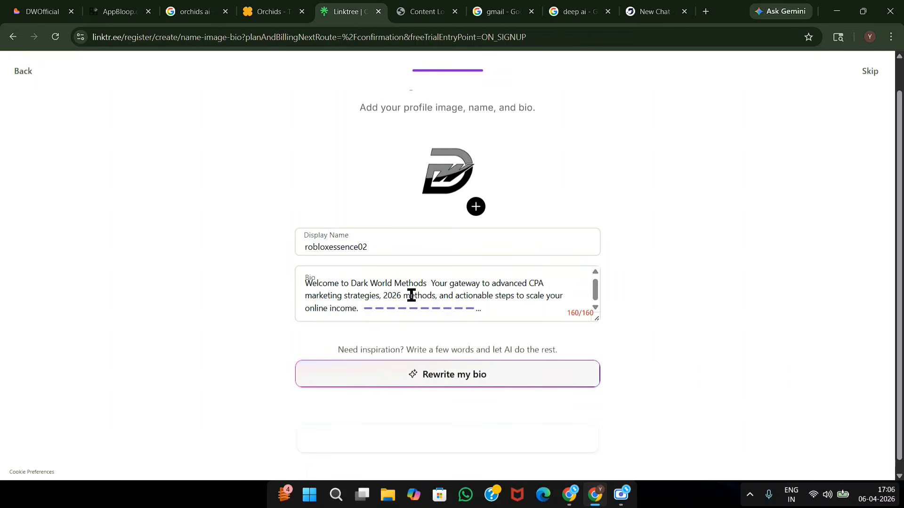
{"action": "left_click_drag", "start_coordinate": [468, 295], "coordinate": [315, 322]}
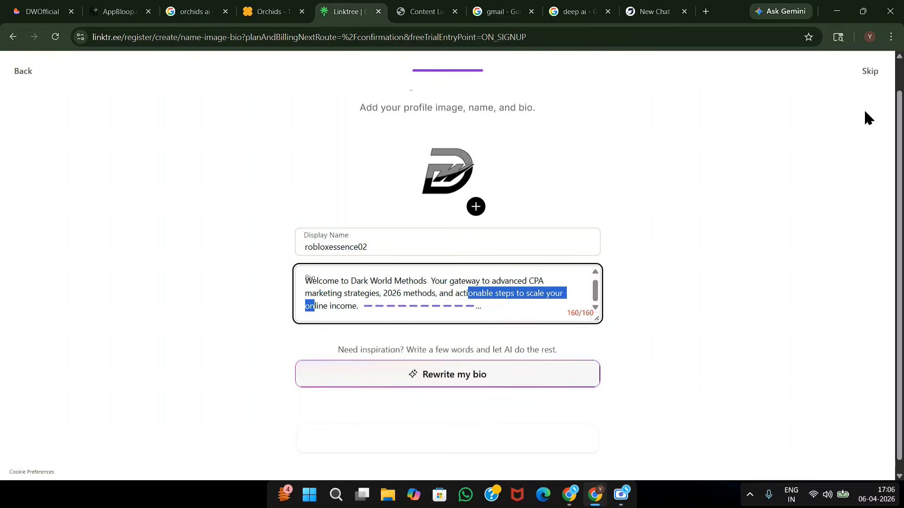
{"action": "left_click", "coordinate": [868, 73]}
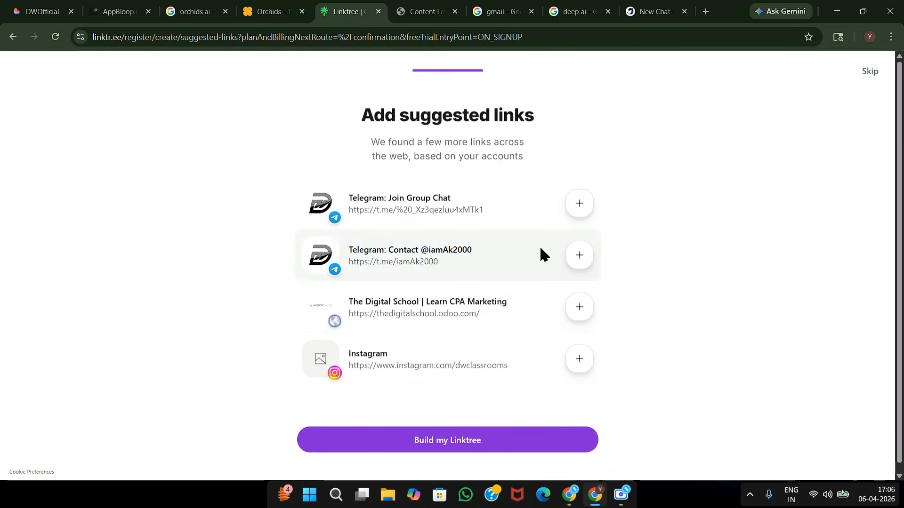
Build the Linktree without adding any suggested links and look over the page preview.
{"action": "left_click", "coordinate": [425, 441]}
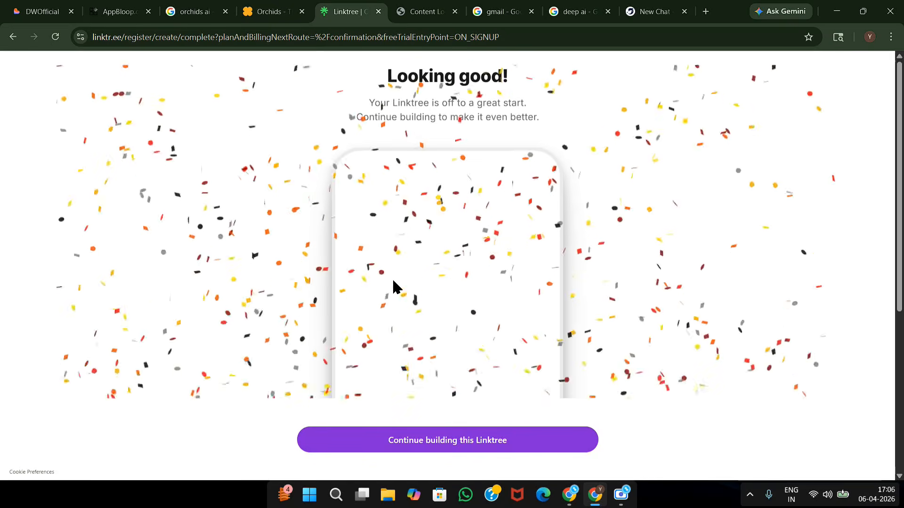
{"action": "scroll", "coordinate": [394, 283], "scroll_direction": "down", "scroll_amount": 6}
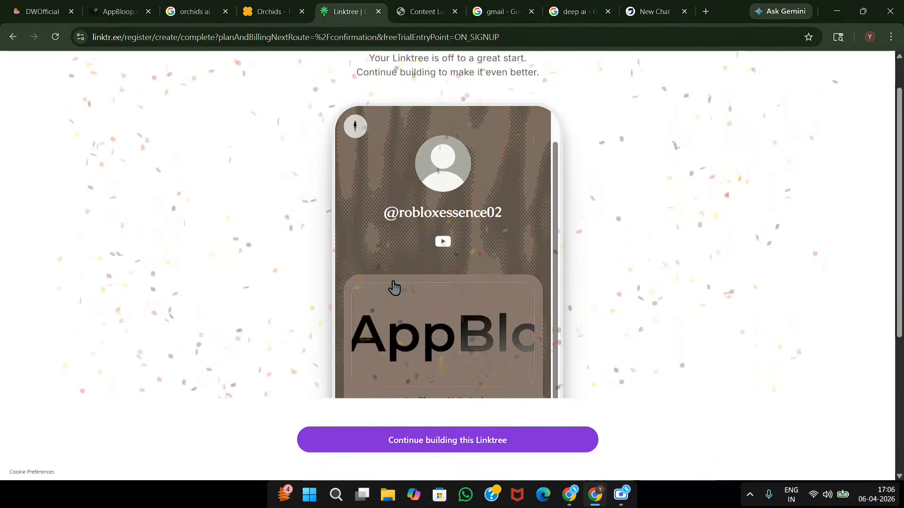
Check the links in the finished page preview and continue building this Linktree.
{"action": "scroll", "coordinate": [394, 282], "scroll_direction": "up", "scroll_amount": 1}
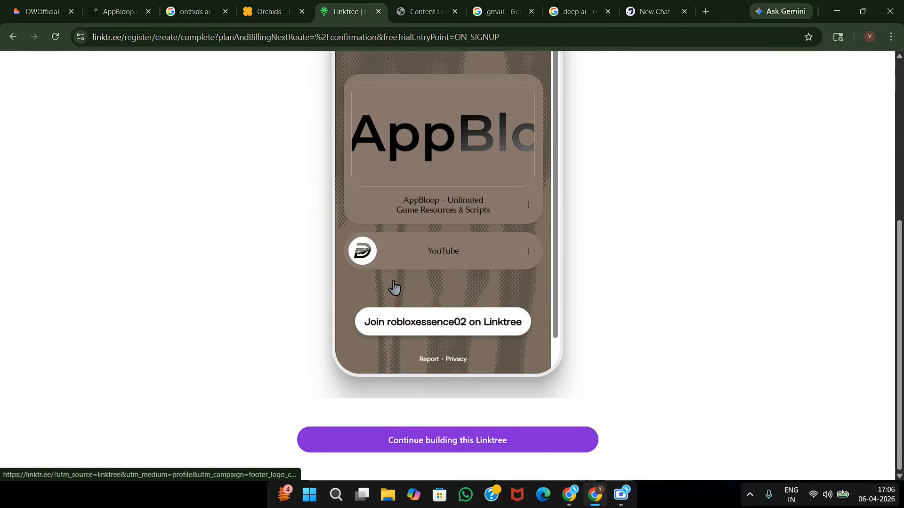
{"action": "scroll", "coordinate": [486, 249], "scroll_direction": "up", "scroll_amount": 1}
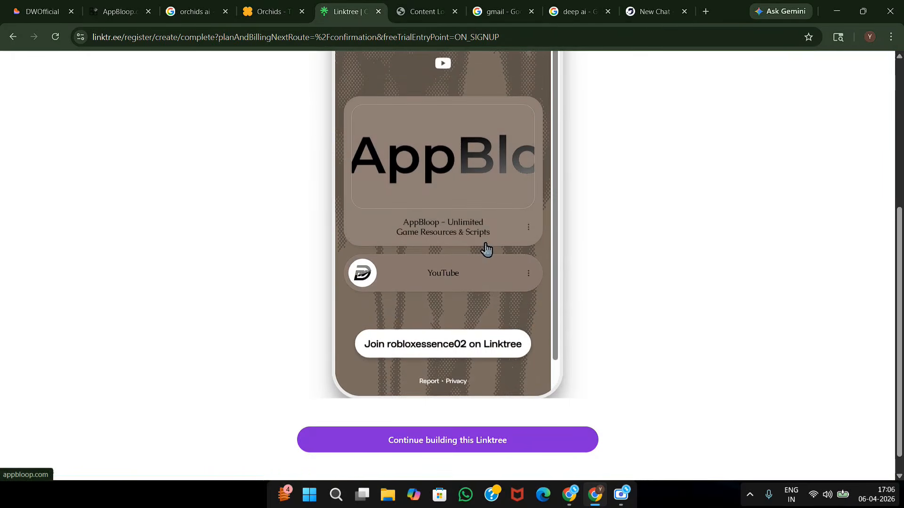
{"action": "scroll", "coordinate": [486, 250], "scroll_direction": "up", "scroll_amount": 3}
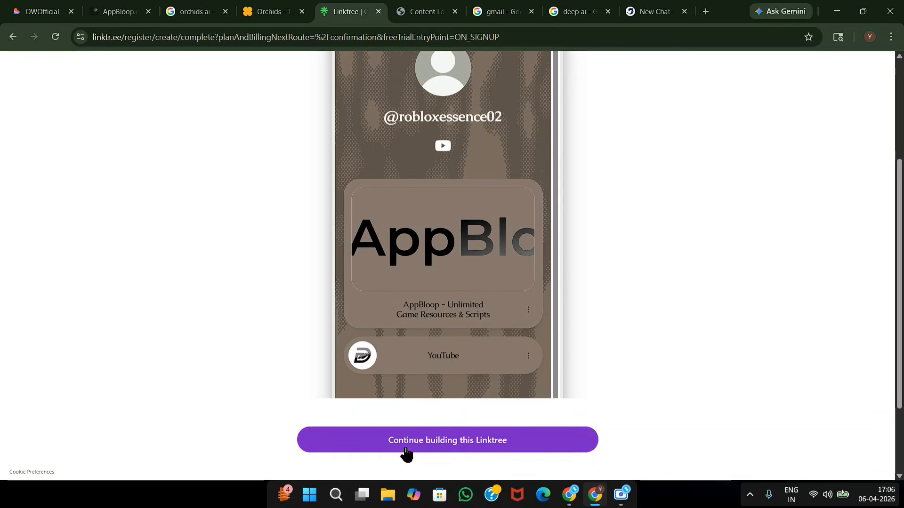
{"action": "left_click", "coordinate": [415, 437]}
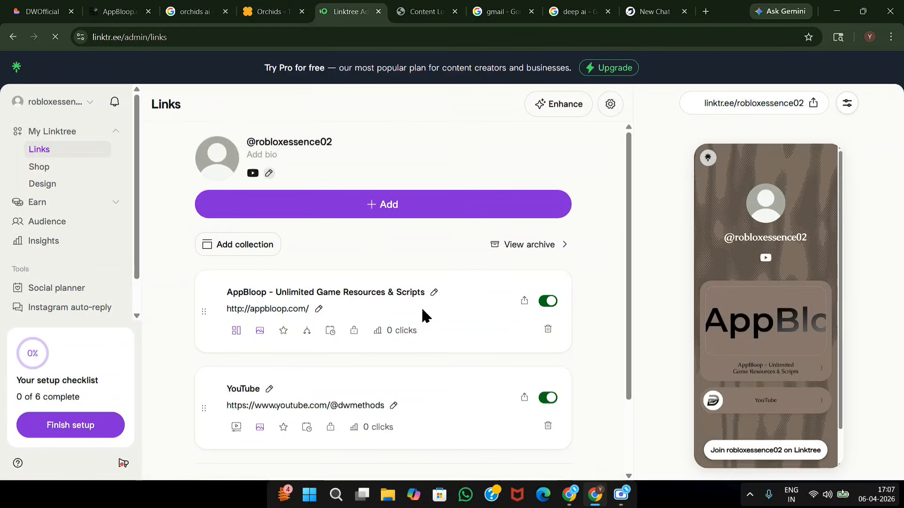
Upload the GUeaVT_XkAAd0wN picture as the profile image, save it and dismiss the setup checklist.
{"action": "left_click", "coordinate": [216, 158]}
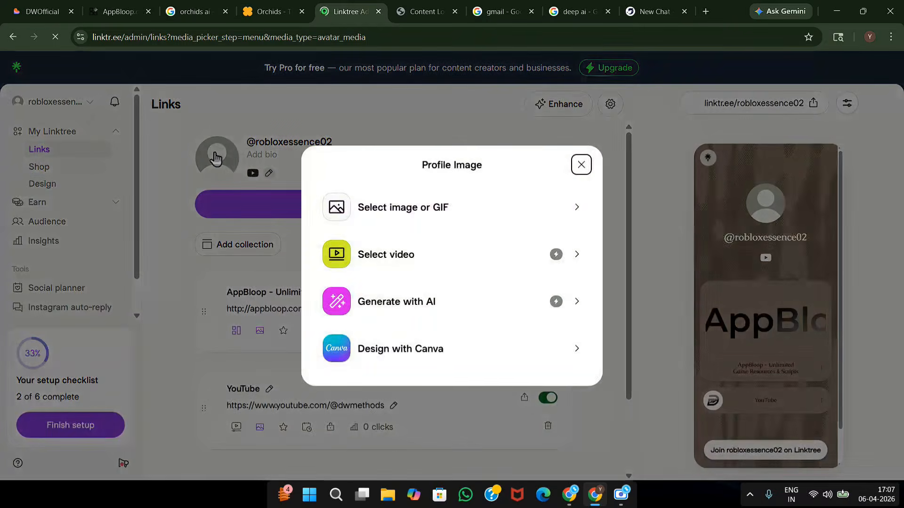
{"action": "left_click", "coordinate": [428, 219]}
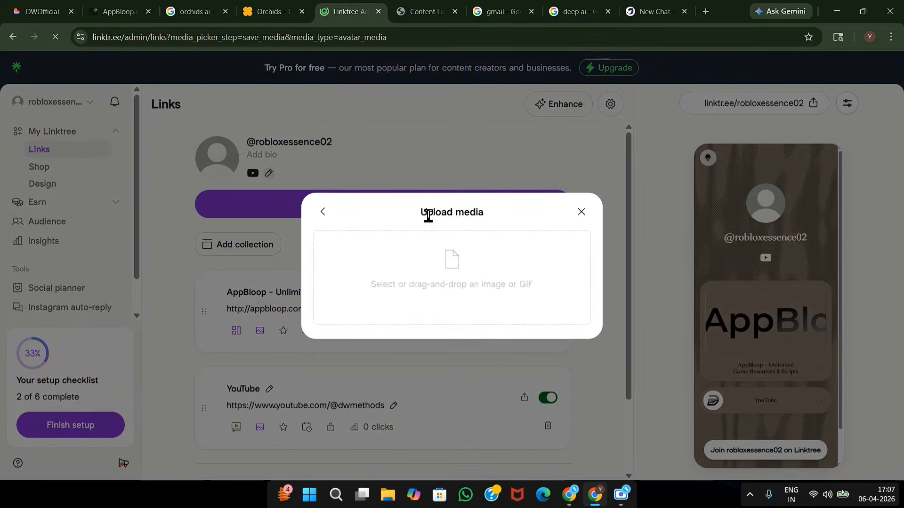
{"action": "left_click", "coordinate": [450, 272]}
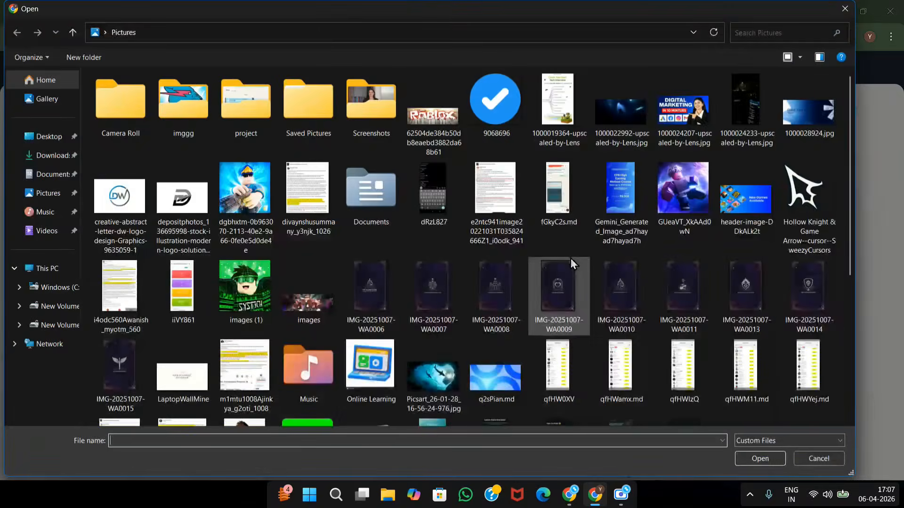
{"action": "scroll", "coordinate": [571, 258], "scroll_direction": "down", "scroll_amount": 5}
{"action": "scroll", "coordinate": [571, 258], "scroll_direction": "up", "scroll_amount": 5}
{"action": "left_click", "coordinate": [705, 189]}
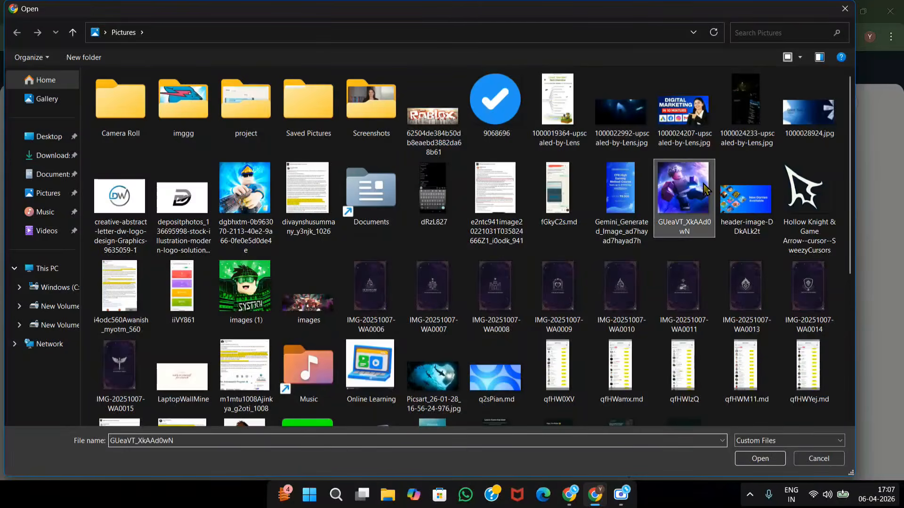
{"action": "double_click", "coordinate": [705, 190]}
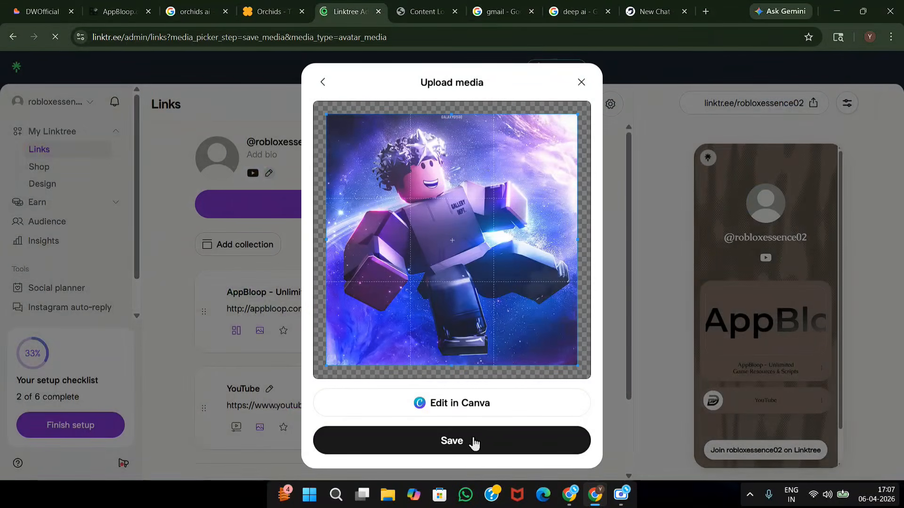
{"action": "left_click", "coordinate": [474, 442]}
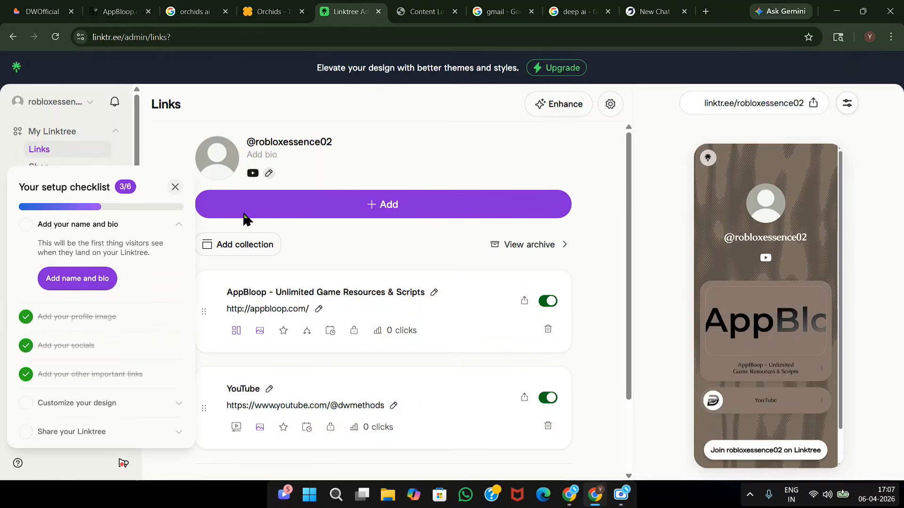
{"action": "left_click", "coordinate": [175, 187]}
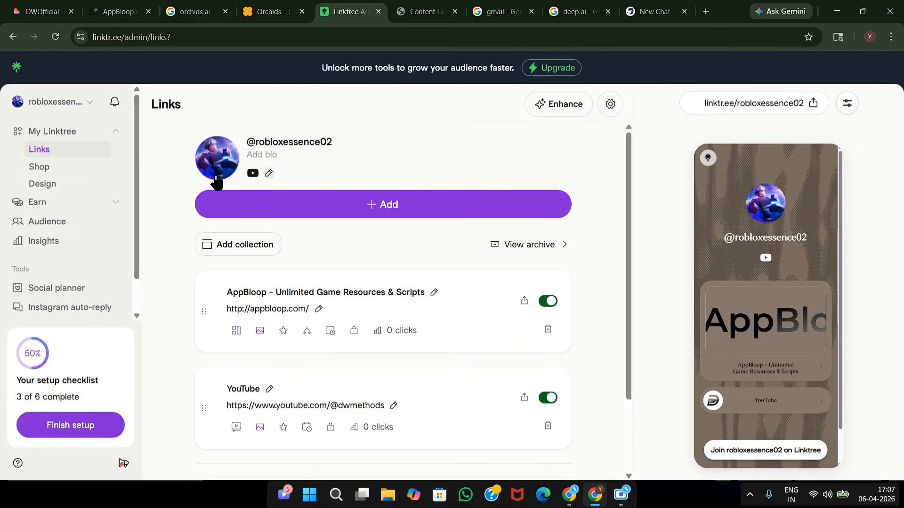
Change the title of the appbloop.com link to DwOfficial.
{"action": "scroll", "coordinate": [293, 257], "scroll_direction": "down", "scroll_amount": 1}
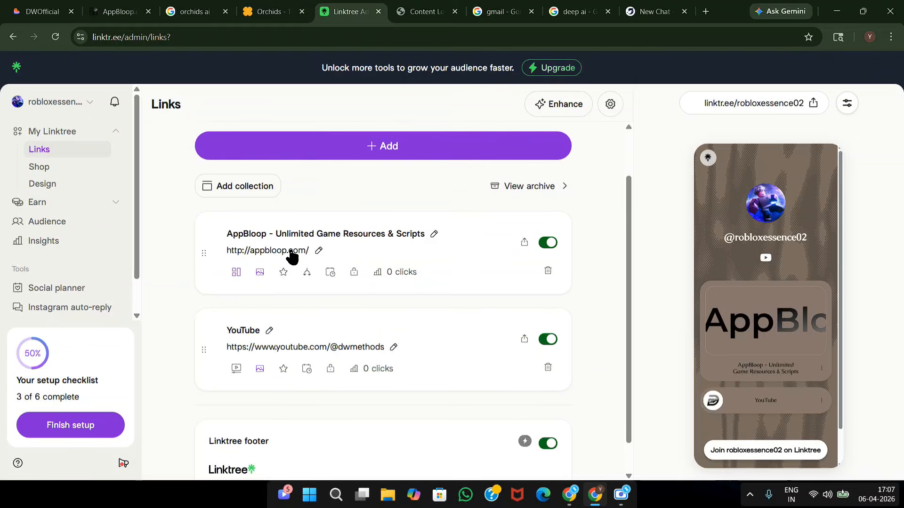
{"action": "left_click", "coordinate": [431, 236]}
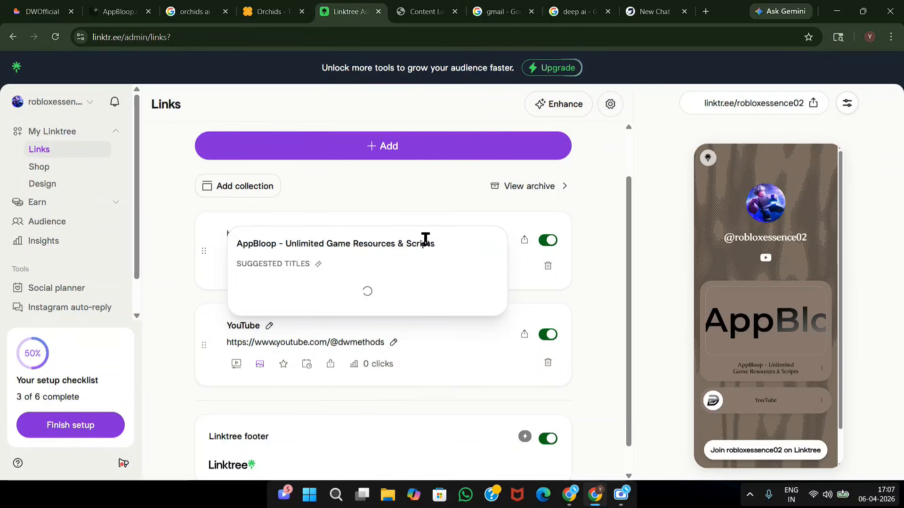
{"action": "key", "text": "ctrl+a"}
{"action": "key", "text": "BackSpace"}
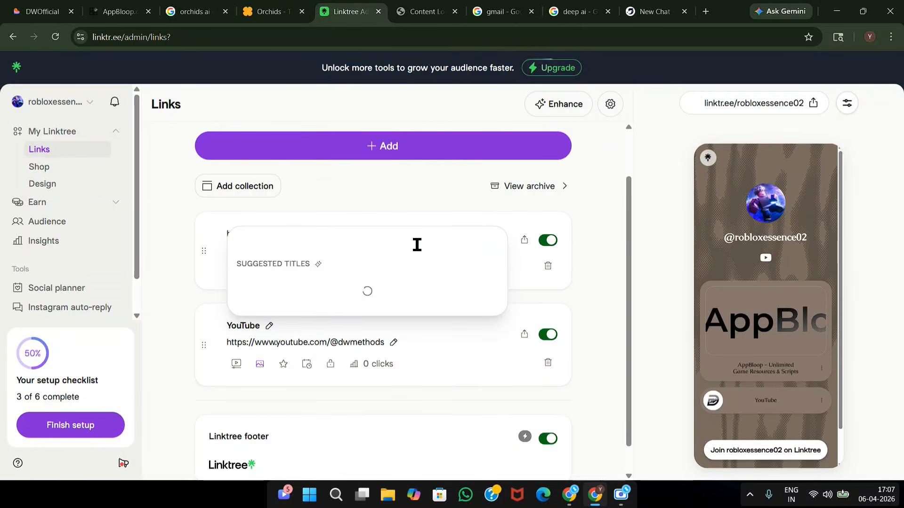
{"action": "type", "text": "DwOffi"}
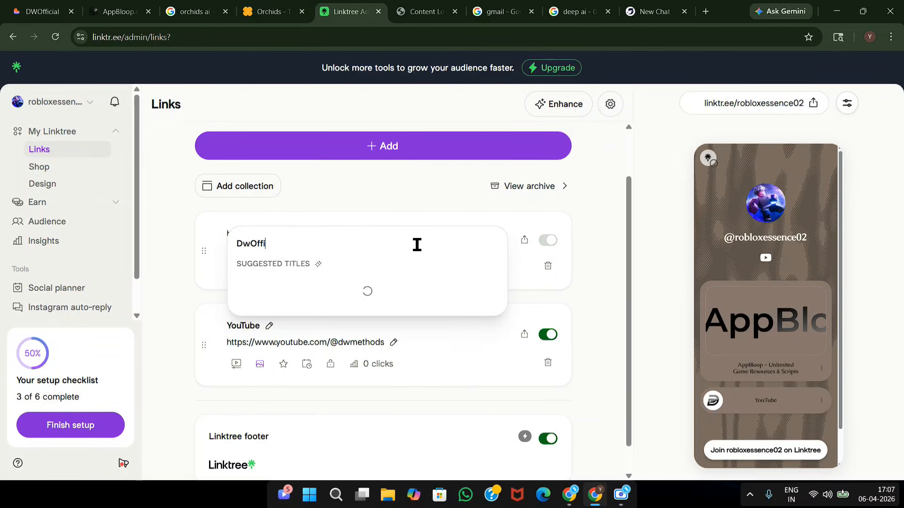
{"action": "type", "text": "cial"}
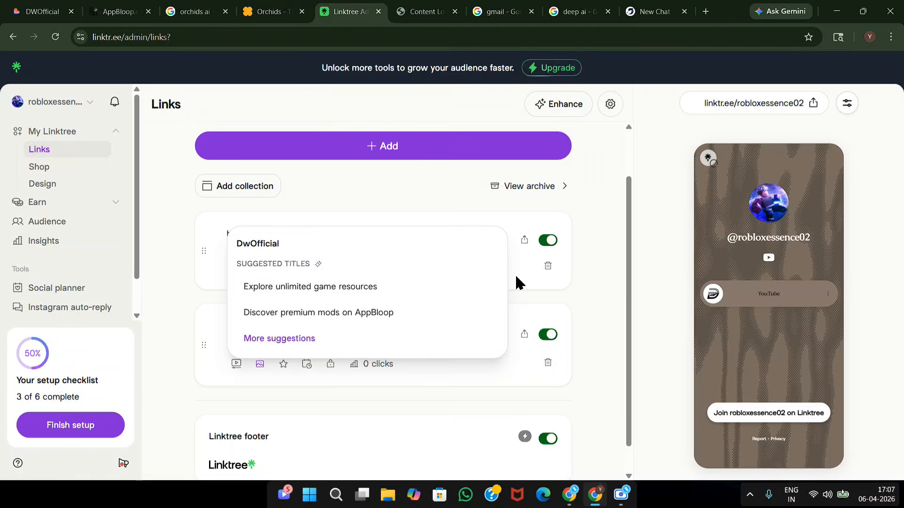
{"action": "left_click", "coordinate": [517, 283]}
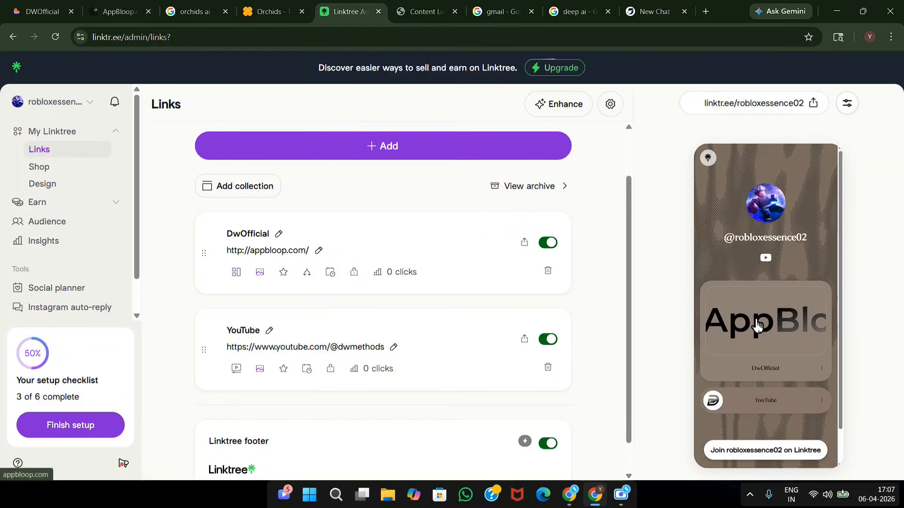
Replace the DwOfficial link's thumbnail with the uploaded picture q2sPian.md.
{"action": "left_click", "coordinate": [258, 274]}
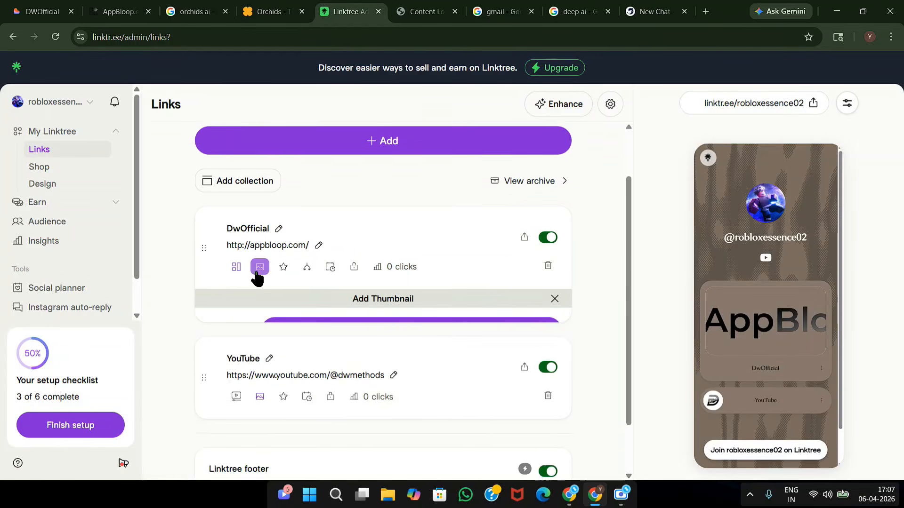
{"action": "left_click", "coordinate": [347, 338]}
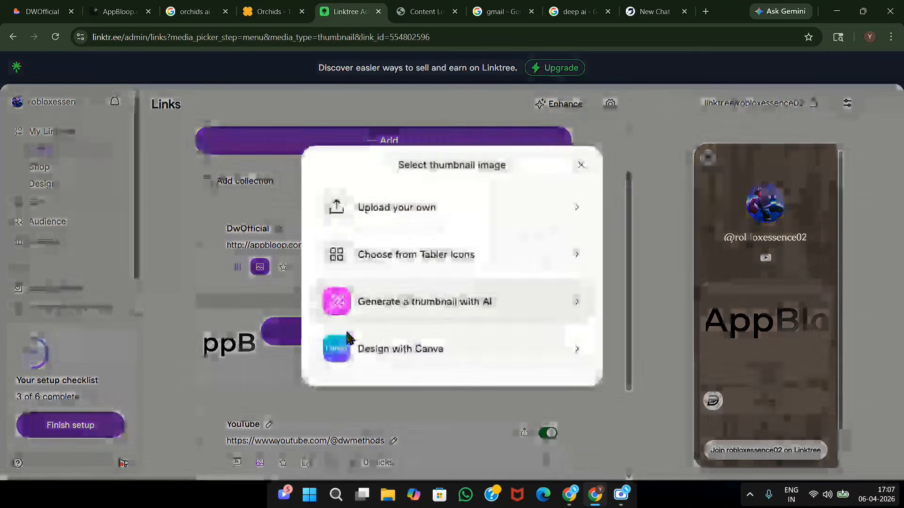
{"action": "left_click", "coordinate": [440, 212]}
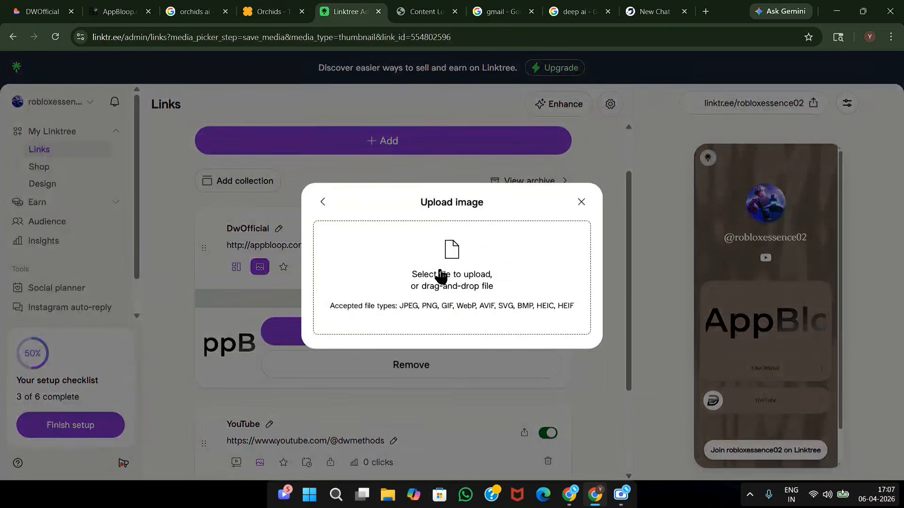
{"action": "left_click", "coordinate": [443, 275]}
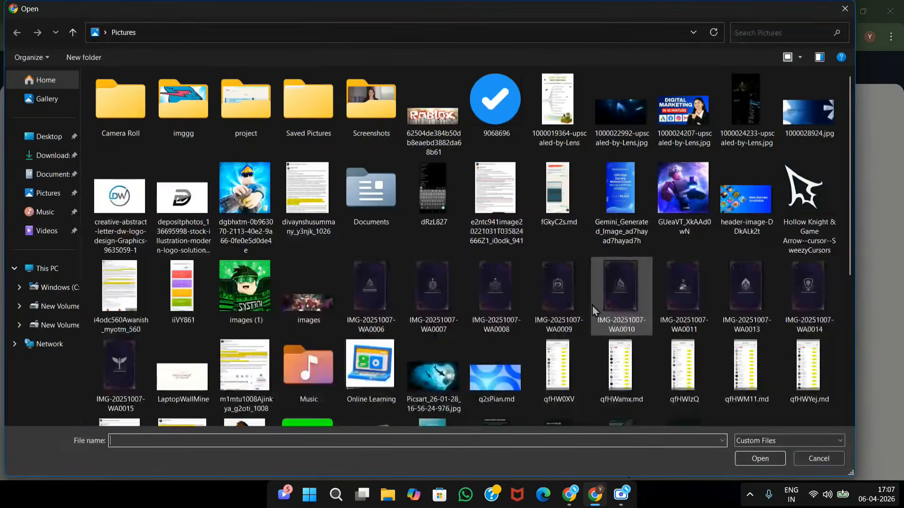
{"action": "scroll", "coordinate": [340, 308], "scroll_direction": "down", "scroll_amount": 5}
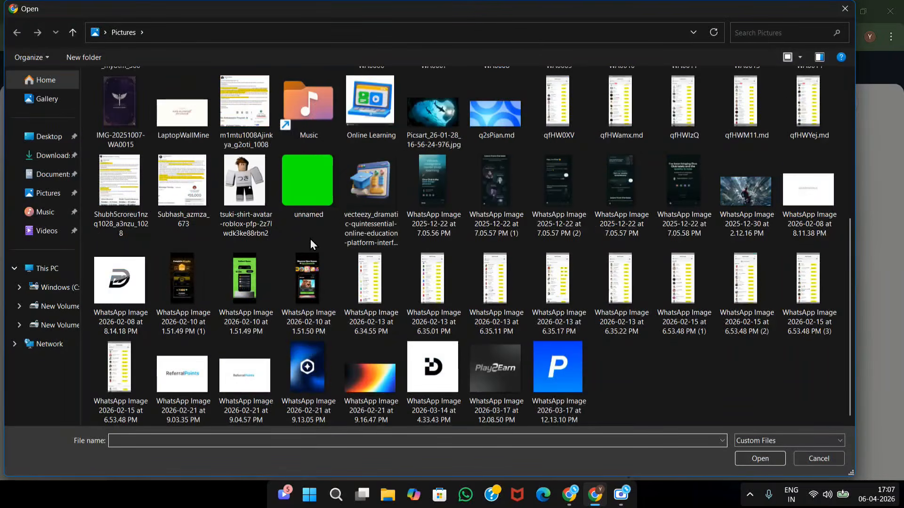
{"action": "scroll", "coordinate": [310, 239], "scroll_direction": "up", "scroll_amount": 5}
{"action": "double_click", "coordinate": [484, 390]}
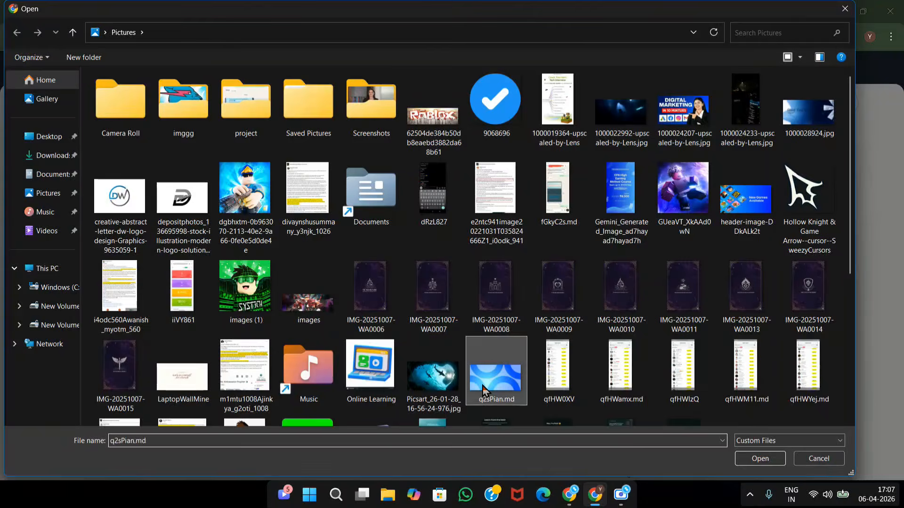
{"action": "left_click", "coordinate": [451, 462]}
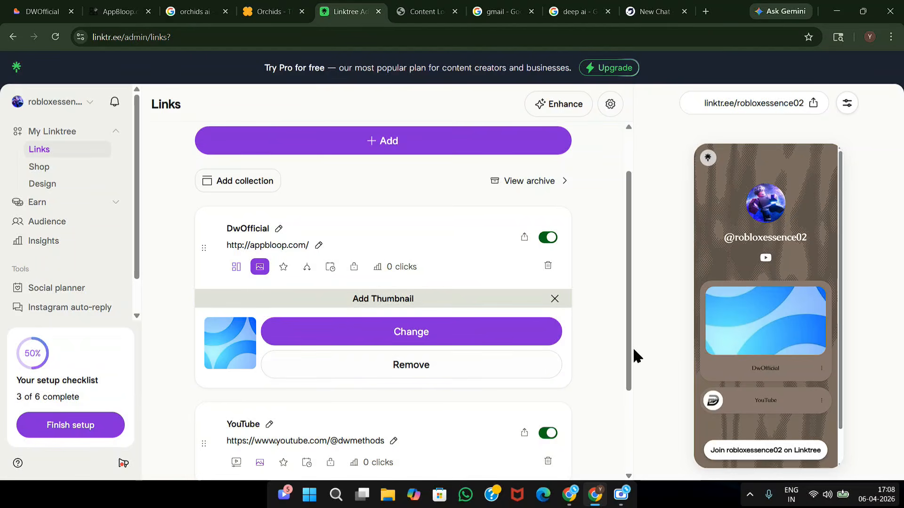
Apply the Bloom theme to the Linktree design and set its wallpaper style to Blur.
{"action": "scroll", "coordinate": [508, 370], "scroll_direction": "down", "scroll_amount": 3}
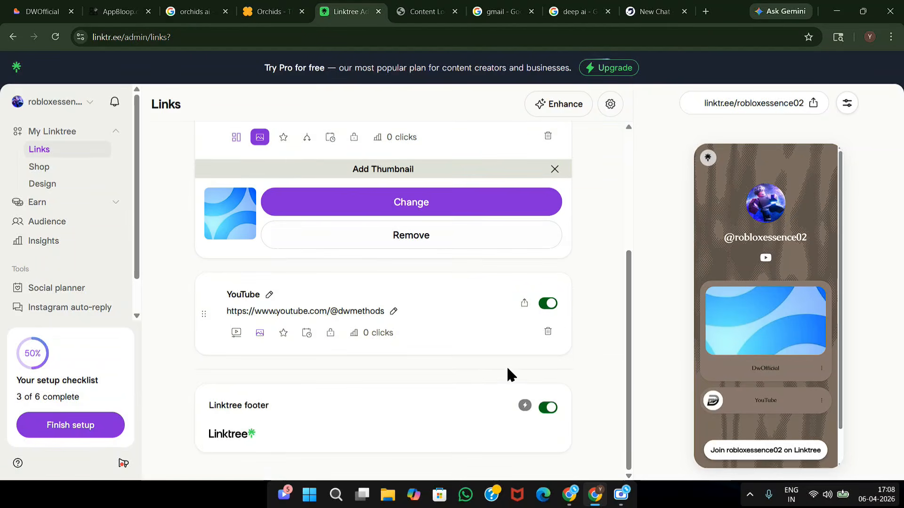
{"action": "scroll", "coordinate": [479, 372], "scroll_direction": "up", "scroll_amount": 4}
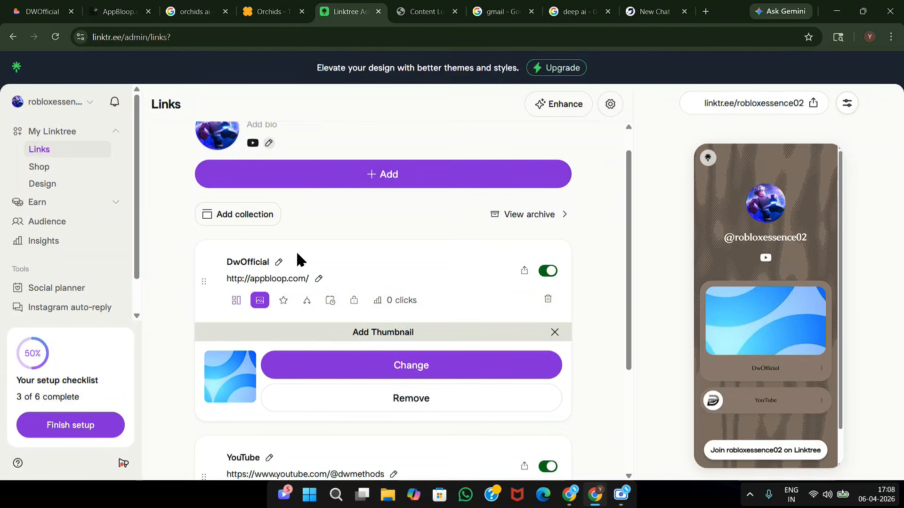
{"action": "left_click", "coordinate": [65, 189]}
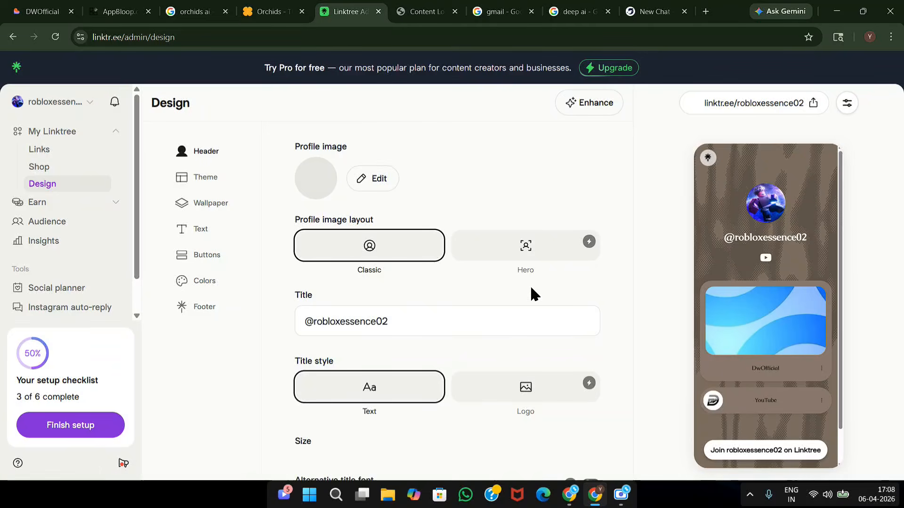
{"action": "scroll", "coordinate": [529, 301], "scroll_direction": "down", "scroll_amount": 5}
{"action": "scroll", "coordinate": [527, 308], "scroll_direction": "up", "scroll_amount": 5}
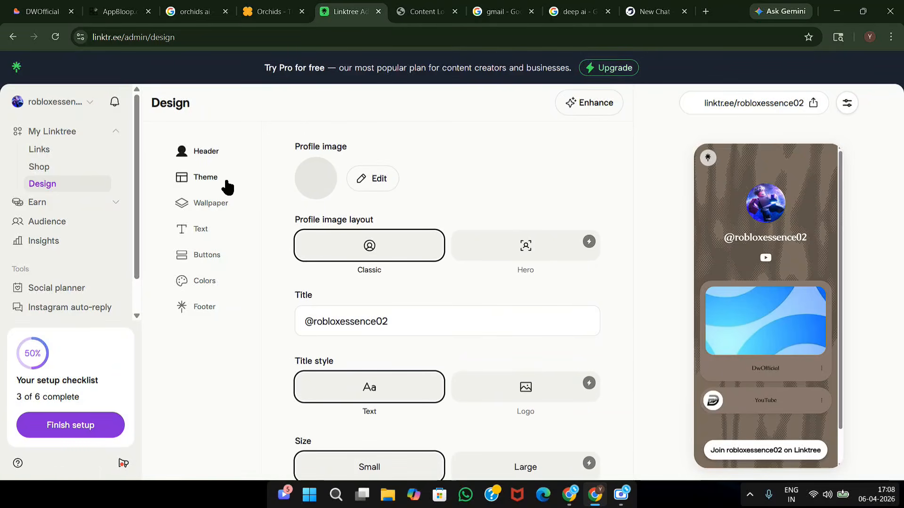
{"action": "left_click", "coordinate": [208, 190]}
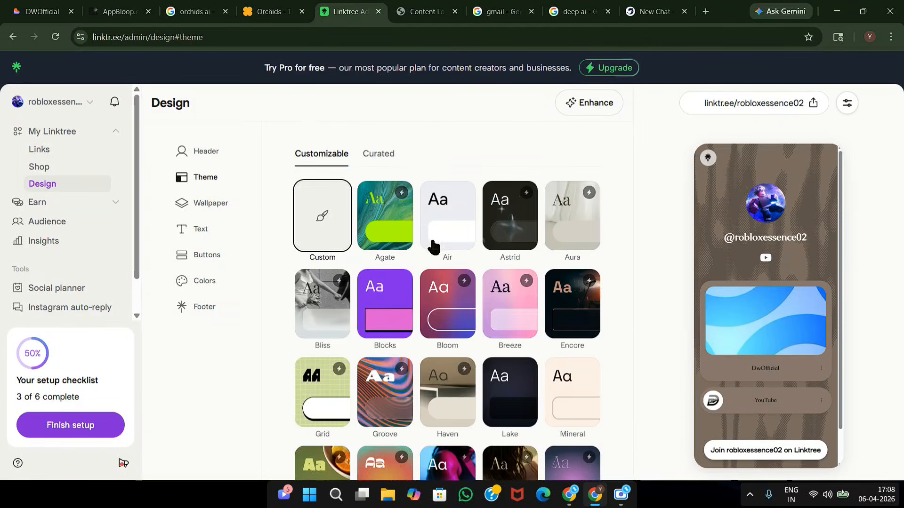
{"action": "left_click", "coordinate": [424, 299]}
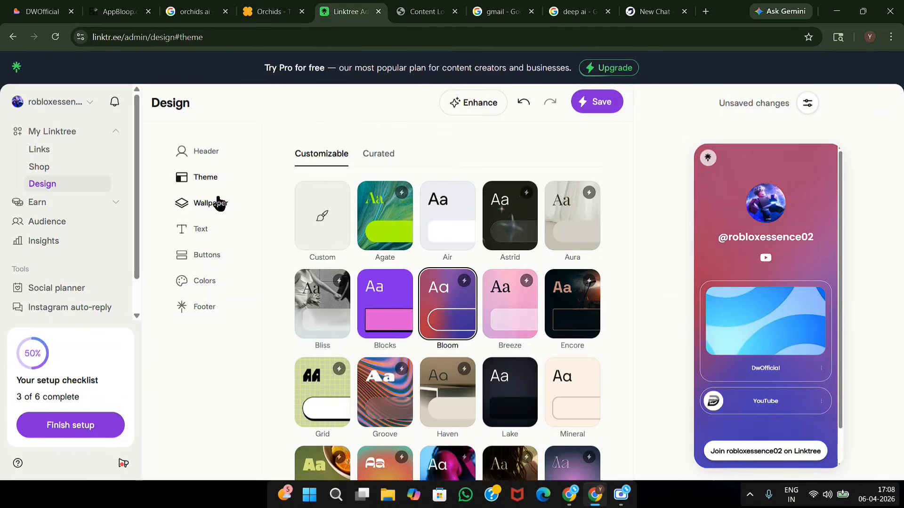
{"action": "left_click", "coordinate": [218, 204]}
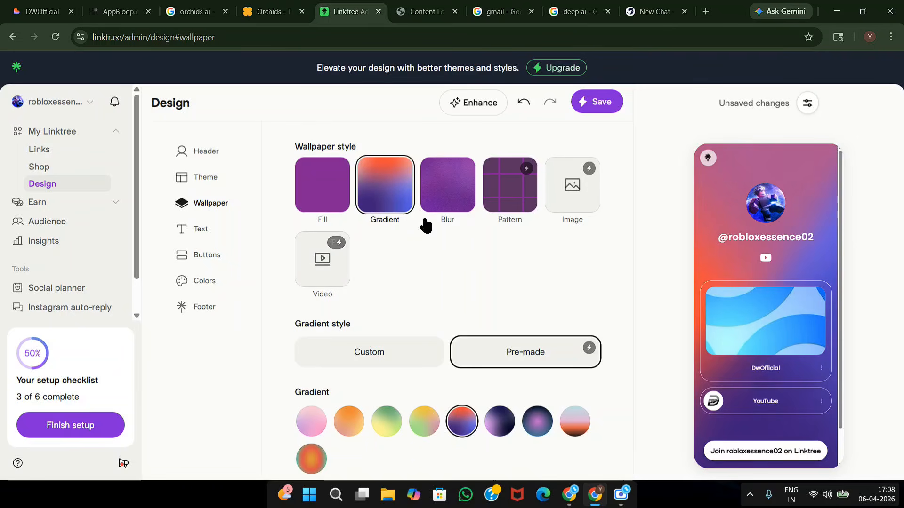
{"action": "left_click", "coordinate": [441, 206]}
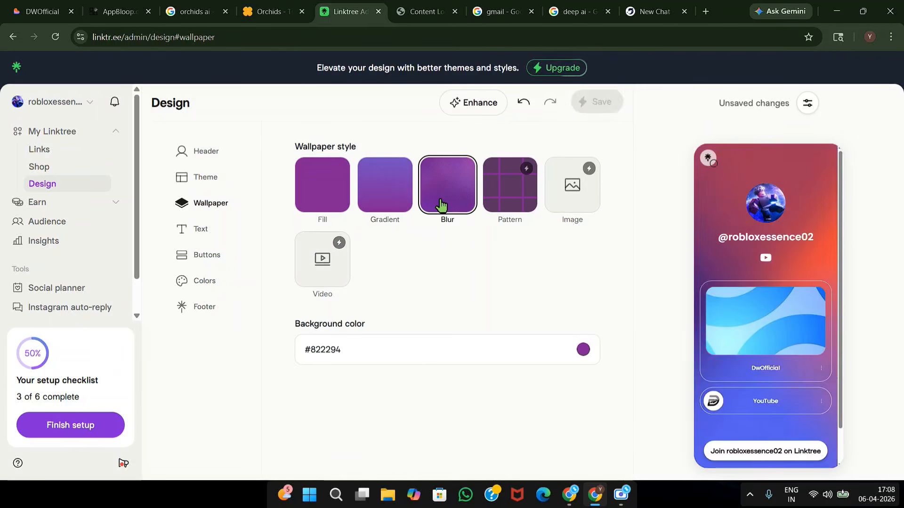
Set the corner roundness of the link buttons to Square and try to save the design.
{"action": "left_click", "coordinate": [218, 233]}
{"action": "left_click", "coordinate": [211, 263]}
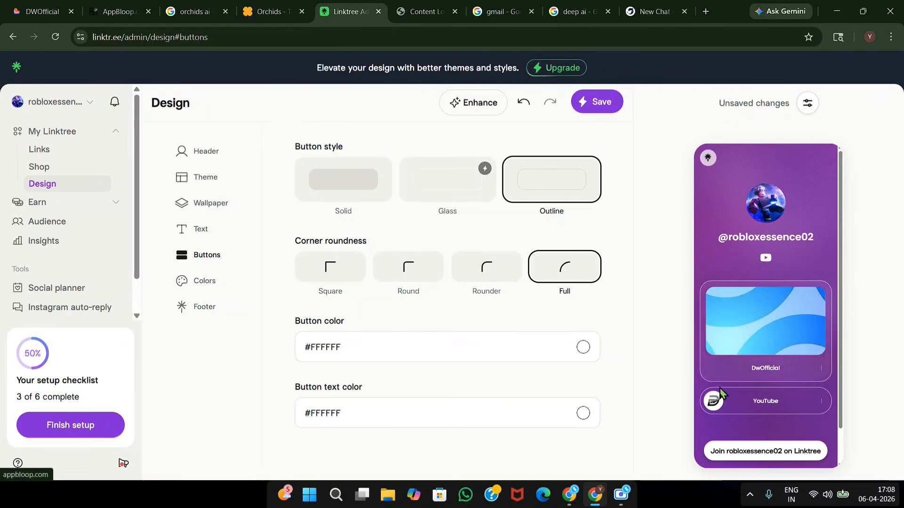
{"action": "left_click", "coordinate": [328, 284]}
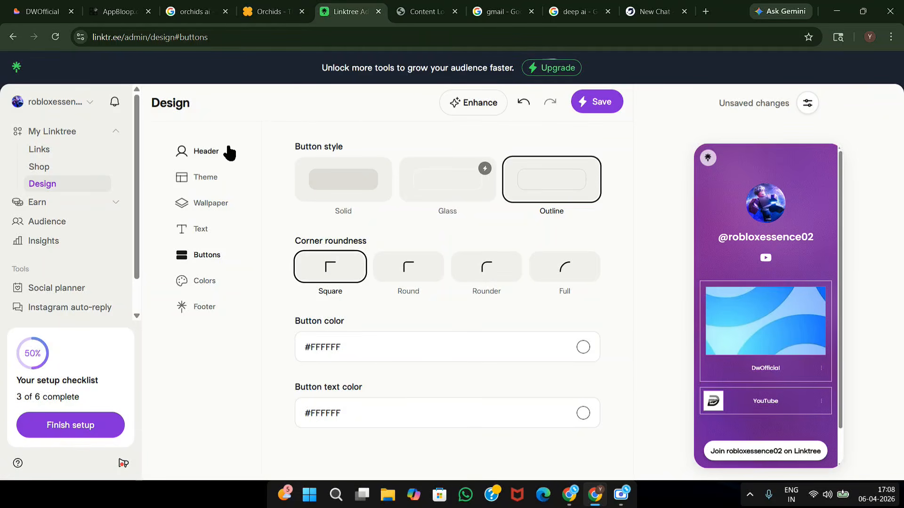
{"action": "left_click", "coordinate": [610, 107]}
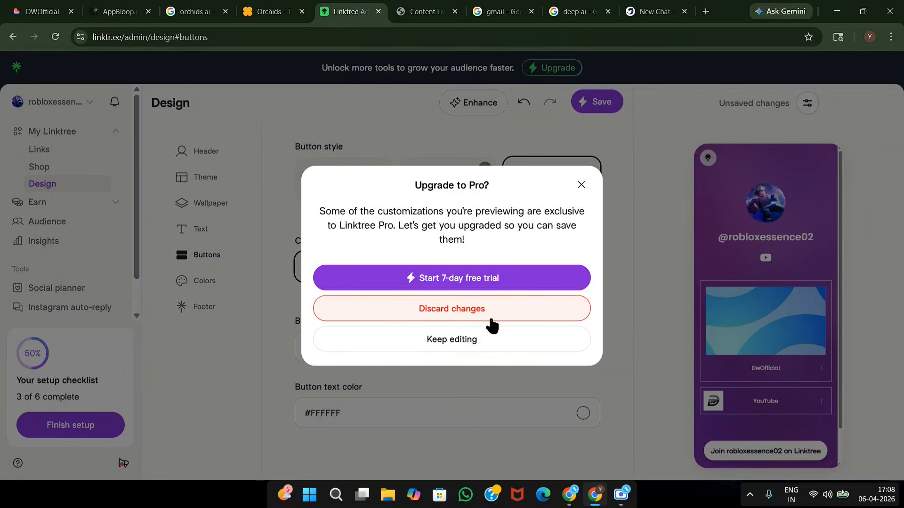
Dismiss the Pro upgrade offer, decline the suggested text color update for the outline buttons, and save the Linktree design.
{"action": "left_click", "coordinate": [581, 185]}
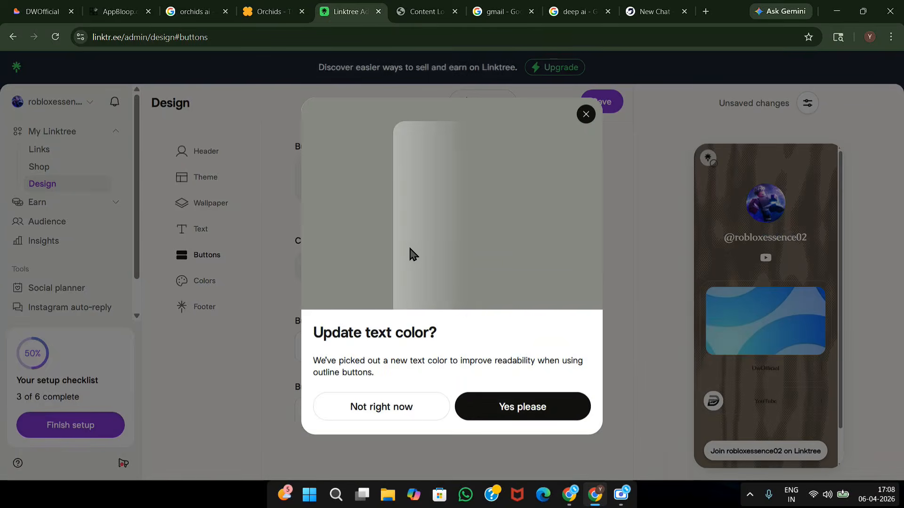
{"action": "left_click", "coordinate": [586, 114]}
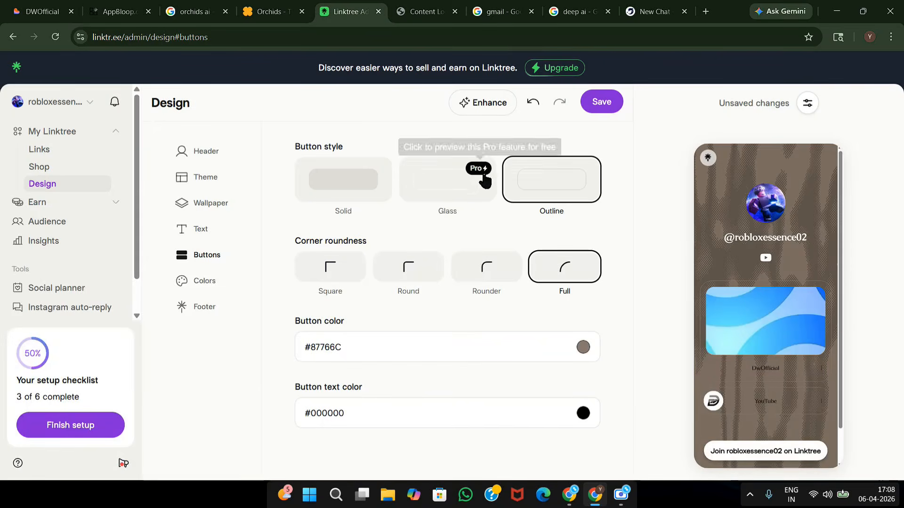
{"action": "left_click", "coordinate": [181, 229]}
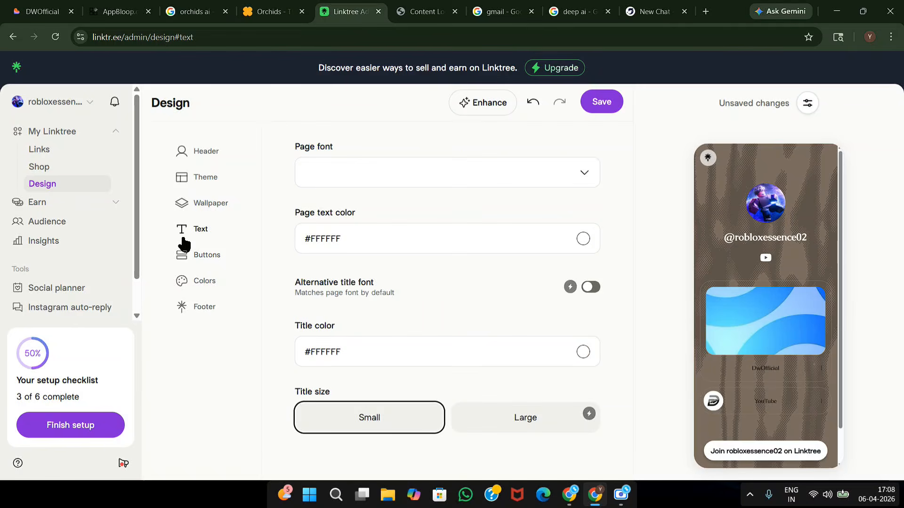
{"action": "left_click", "coordinate": [214, 205]}
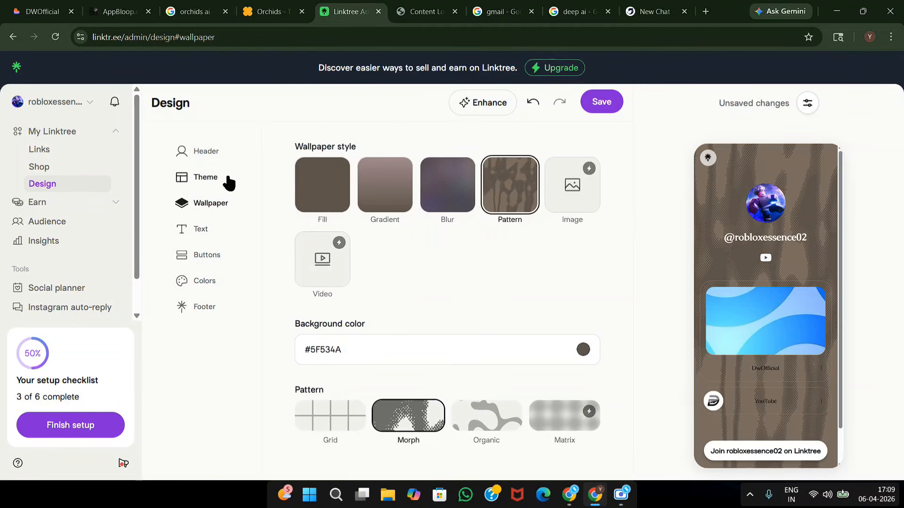
{"action": "left_click", "coordinate": [229, 183]}
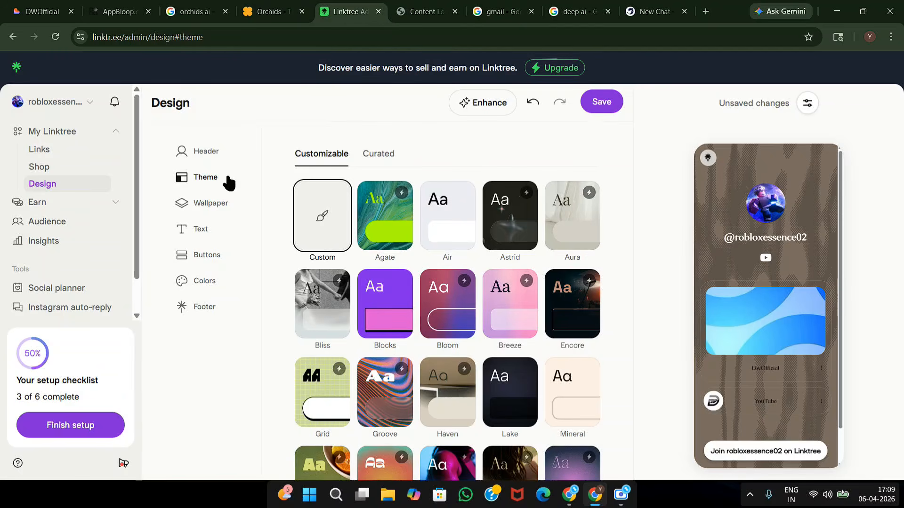
{"action": "scroll", "coordinate": [449, 313], "scroll_direction": "down", "scroll_amount": 1}
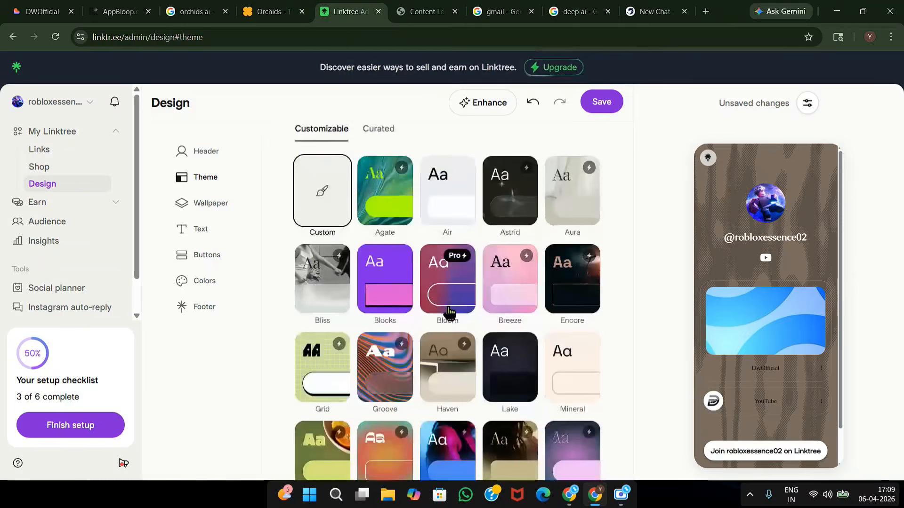
{"action": "left_click", "coordinate": [605, 108]}
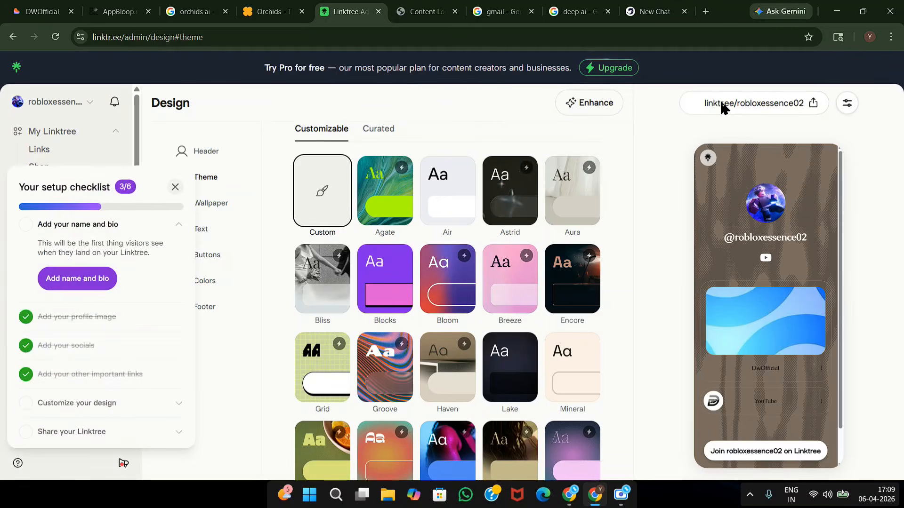
Copy the public Linktree page's address from its share options and load it in place of the DeepAI chat.
{"action": "left_click", "coordinate": [773, 112]}
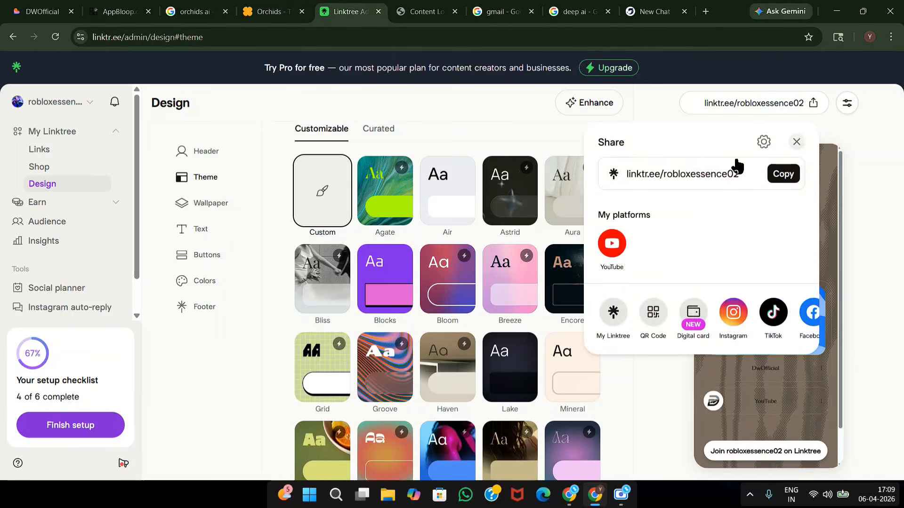
{"action": "left_click", "coordinate": [790, 175]}
{"action": "left_click", "coordinate": [631, 12]}
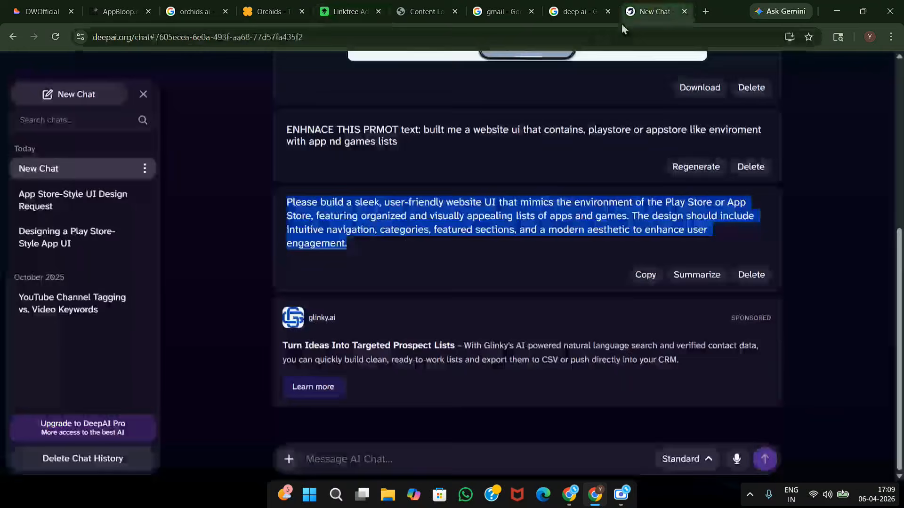
{"action": "left_click", "coordinate": [584, 34]}
{"action": "key", "text": "ctrl+v"}
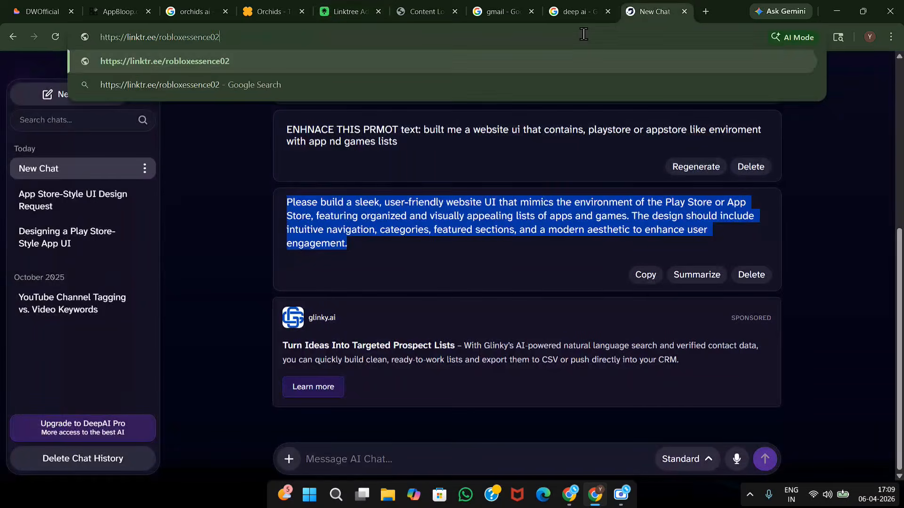
{"action": "key", "text": "Return"}
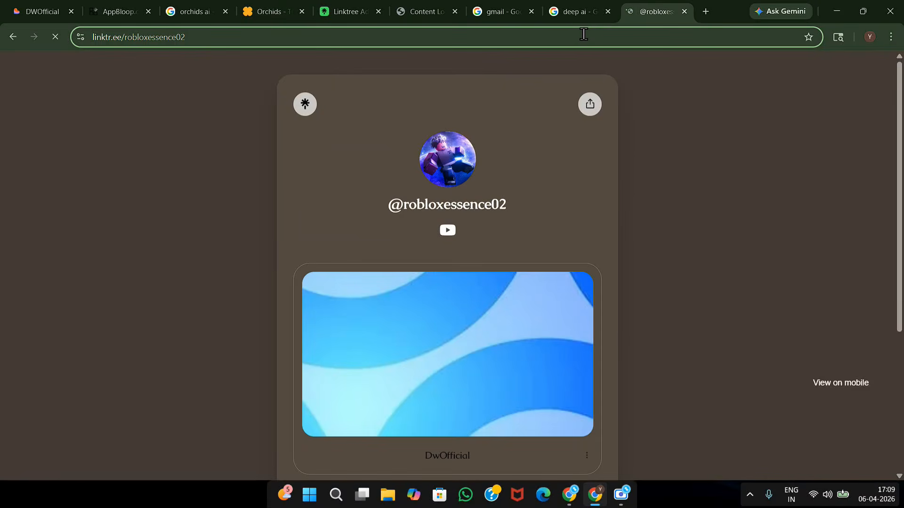
Check the links on the live Linktree page by opening the YouTube link, and close the channel page it opens.
{"action": "scroll", "coordinate": [319, 232], "scroll_direction": "down", "scroll_amount": 3}
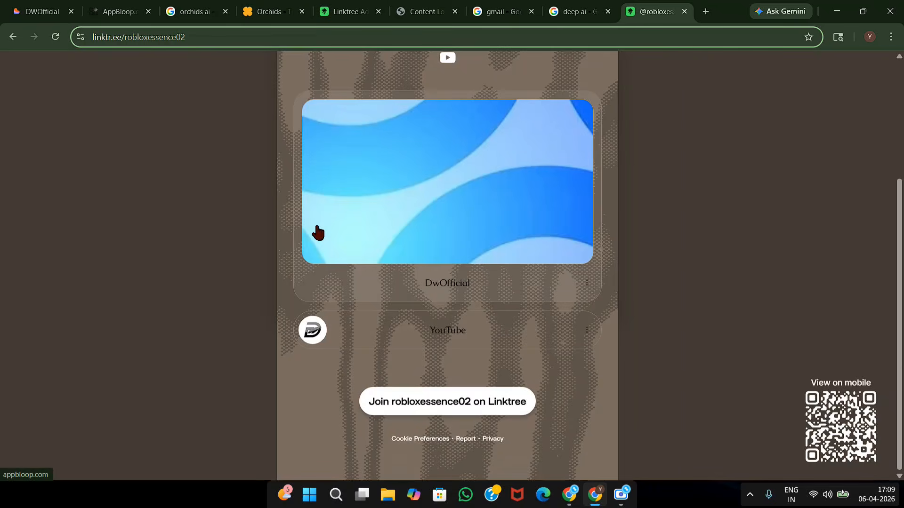
{"action": "left_click", "coordinate": [440, 341]}
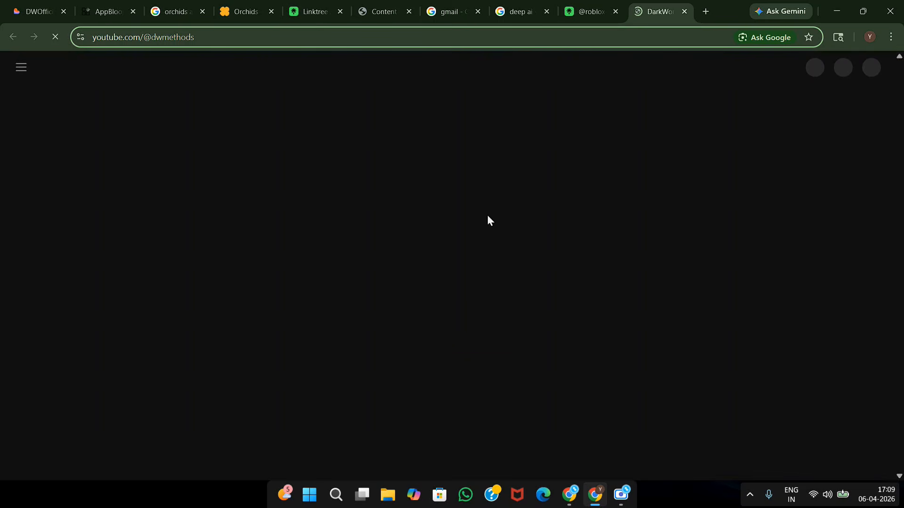
{"action": "left_click", "coordinate": [584, 12]}
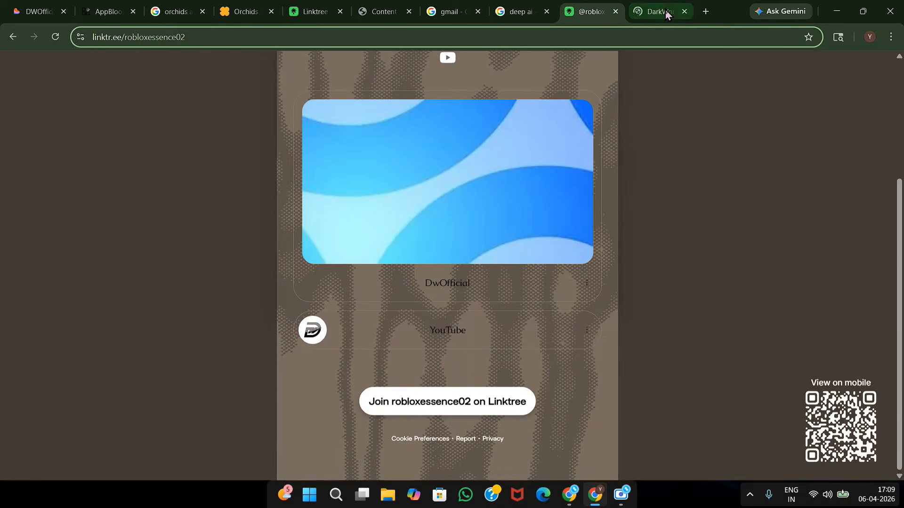
{"action": "left_click", "coordinate": [685, 12]}
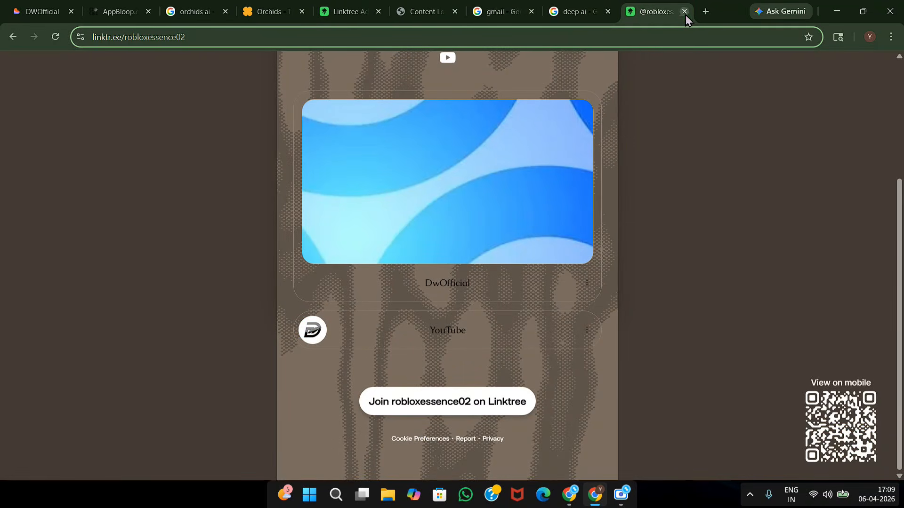
Replace the Linktree profile image with the uploaded blue check mark picture and save the design.
{"action": "left_click", "coordinate": [495, 2]}
{"action": "left_click", "coordinate": [343, 12]}
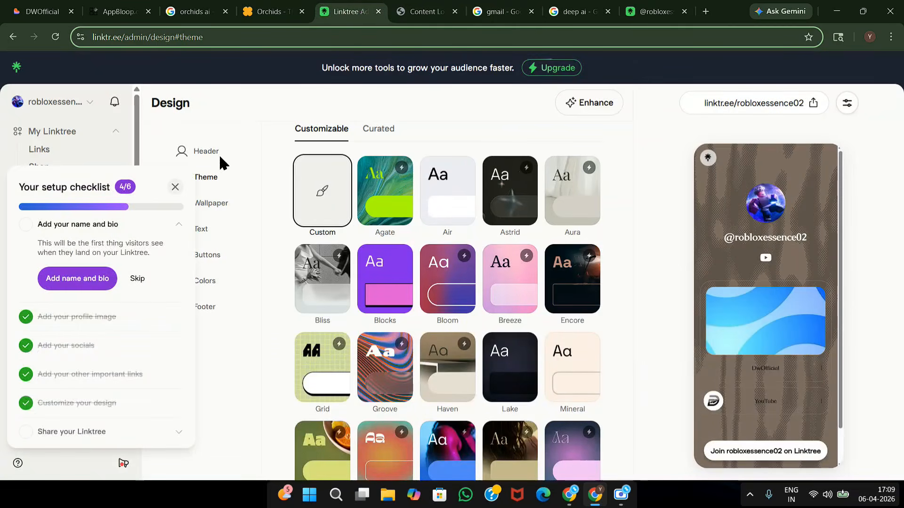
{"action": "left_click", "coordinate": [220, 160]}
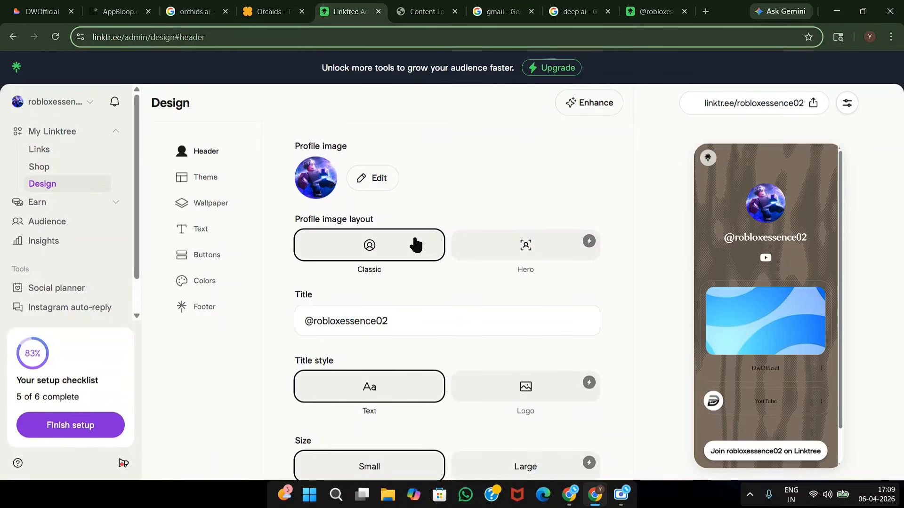
{"action": "scroll", "coordinate": [419, 256], "scroll_direction": "down", "scroll_amount": 1}
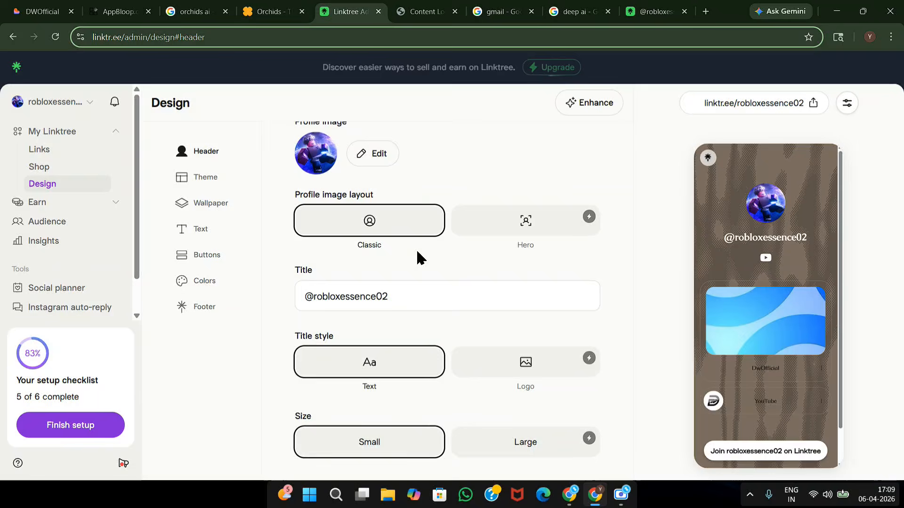
{"action": "left_click", "coordinate": [365, 152]}
{"action": "left_click", "coordinate": [412, 192]}
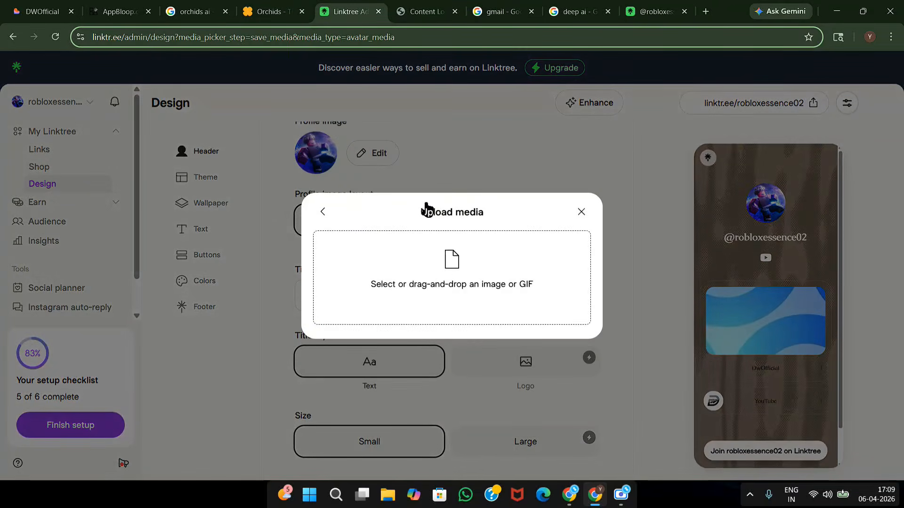
{"action": "left_click", "coordinate": [442, 273]}
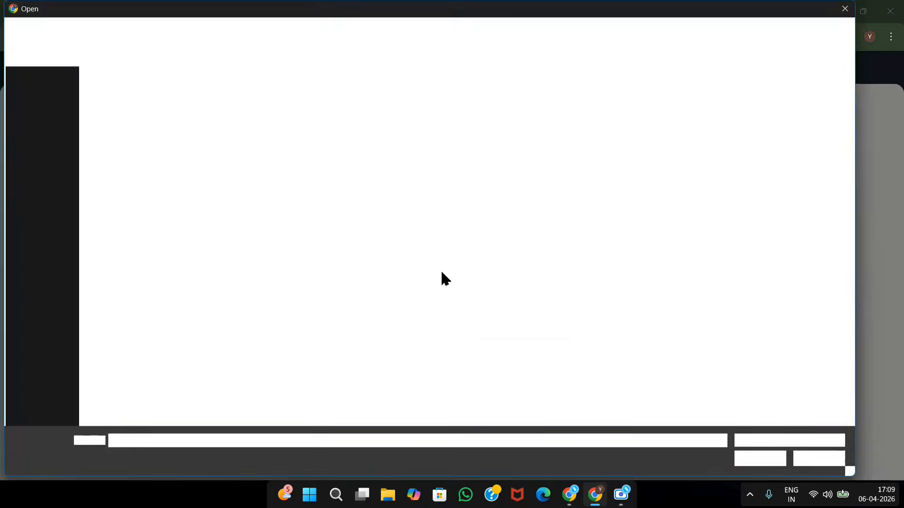
{"action": "double_click", "coordinate": [494, 100]}
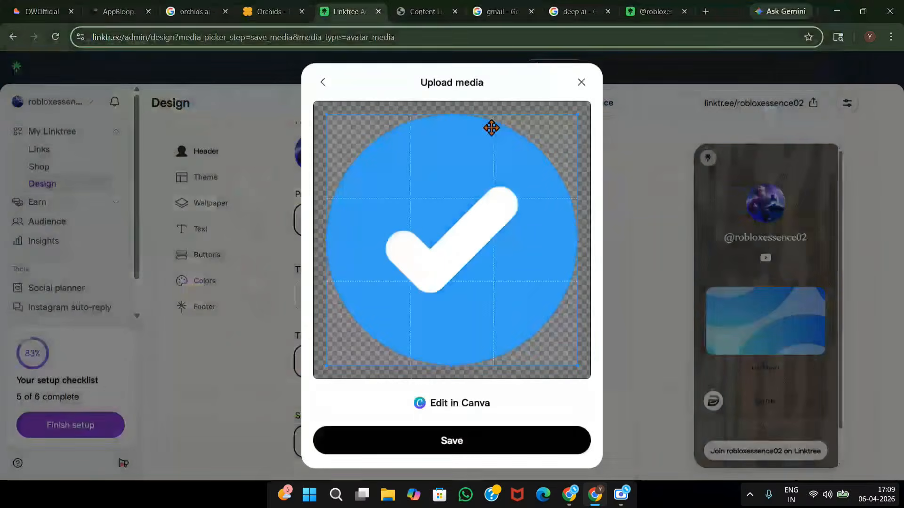
{"action": "left_click", "coordinate": [462, 441]}
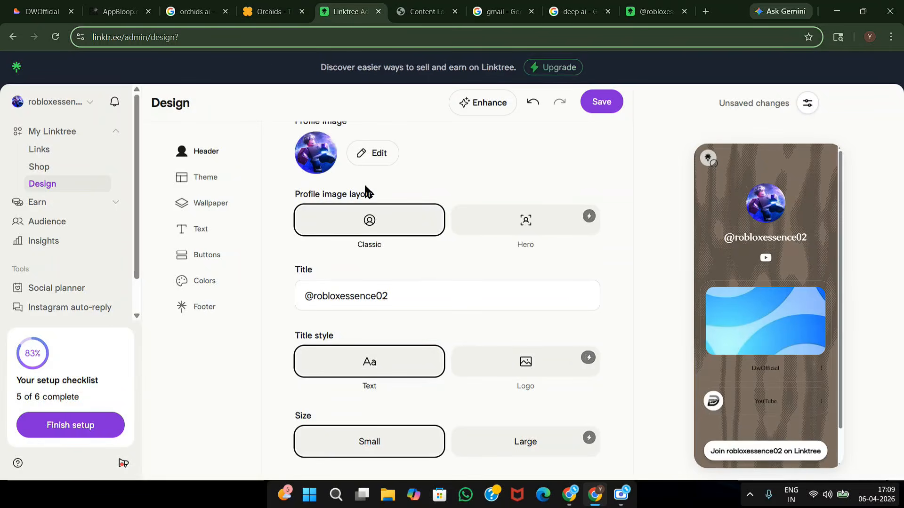
{"action": "left_click", "coordinate": [602, 106]}
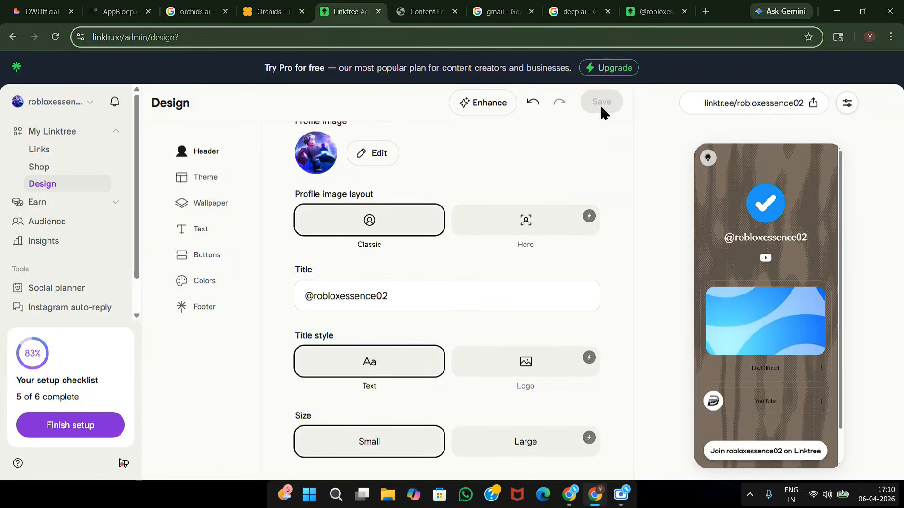
Reload the live Linktree page and examine its profile image and links.
{"action": "left_click", "coordinate": [656, 13]}
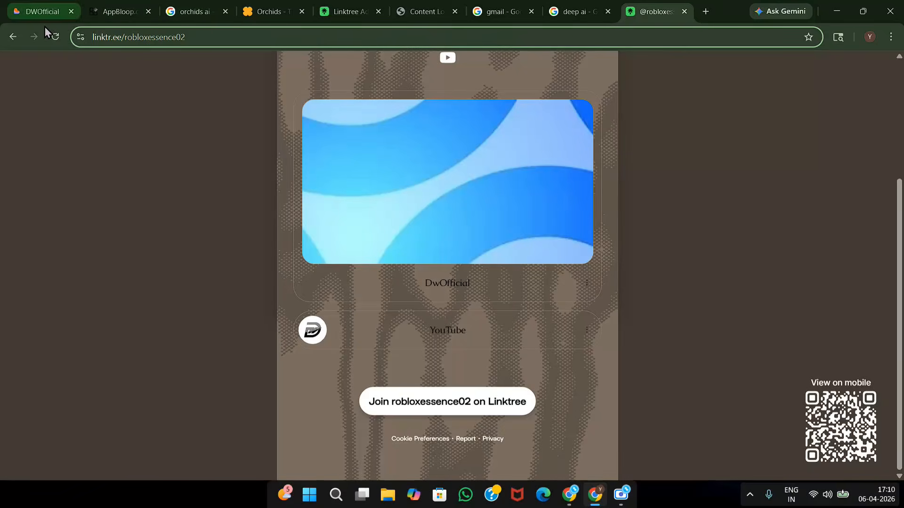
{"action": "left_click", "coordinate": [51, 37]}
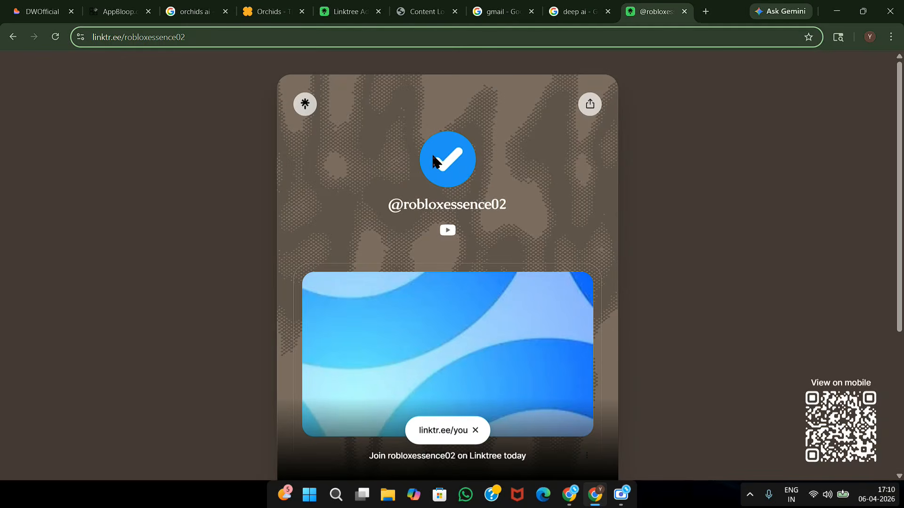
{"action": "scroll", "coordinate": [440, 185], "scroll_direction": "down", "scroll_amount": 1}
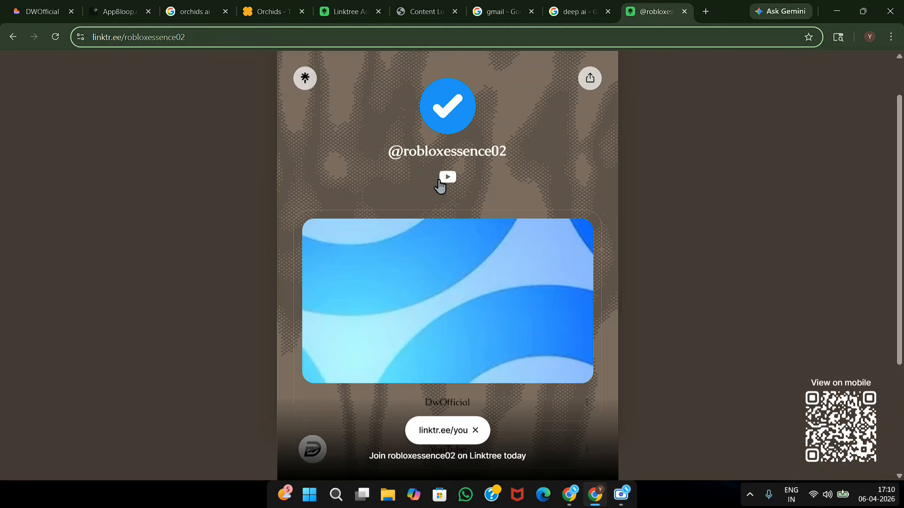
Revisit the DWOfficial site and the Orchids project, and check the Orchids account's monthly usage limit.
{"action": "left_click", "coordinate": [14, 6]}
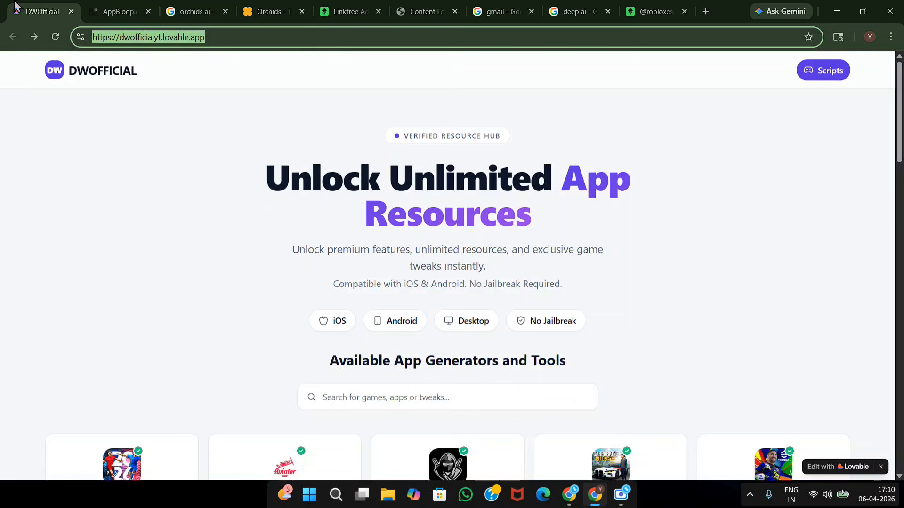
{"action": "left_click", "coordinate": [250, 5]}
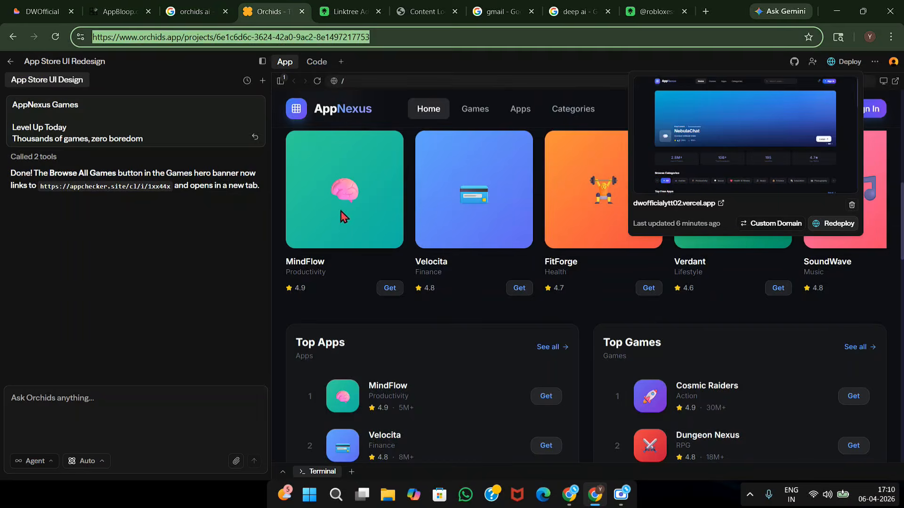
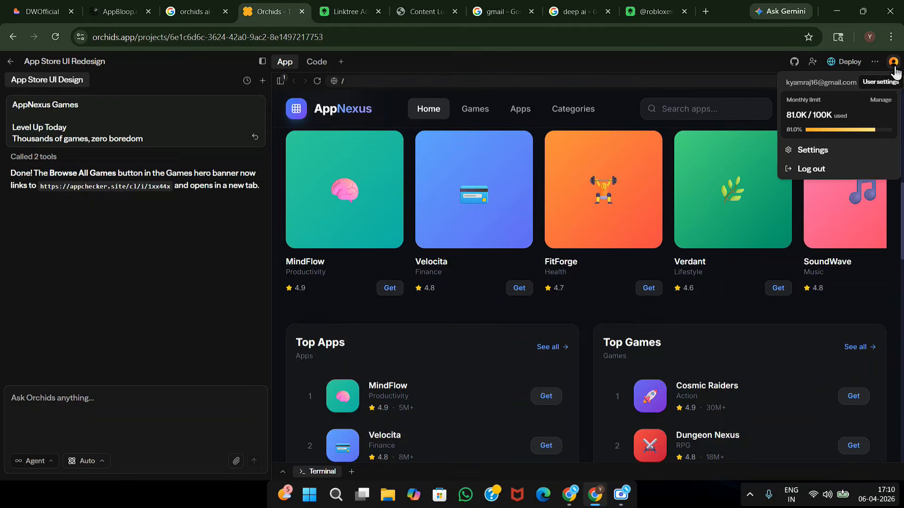
{"action": "left_click", "coordinate": [862, 81]}
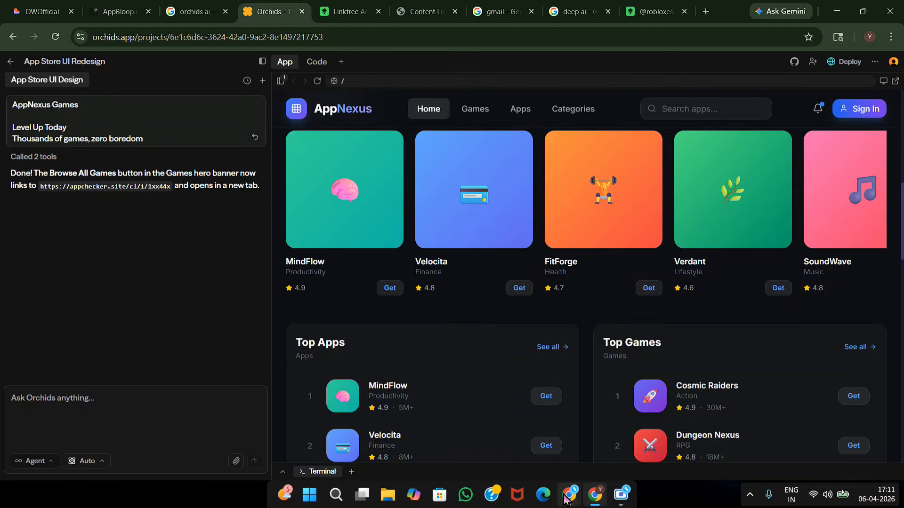
Switch to the other Chrome window and open the thedigitalschool.odoo.com link from the DarkWorld Official YouTube channel.
{"action": "mouse_move", "coordinate": [570, 492]}
{"action": "left_click", "coordinate": [516, 461]}
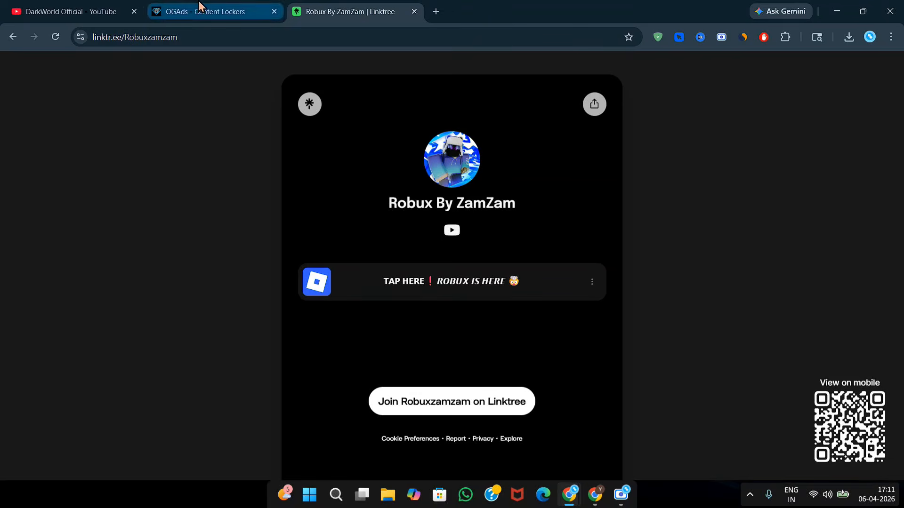
{"action": "left_click", "coordinate": [104, 6]}
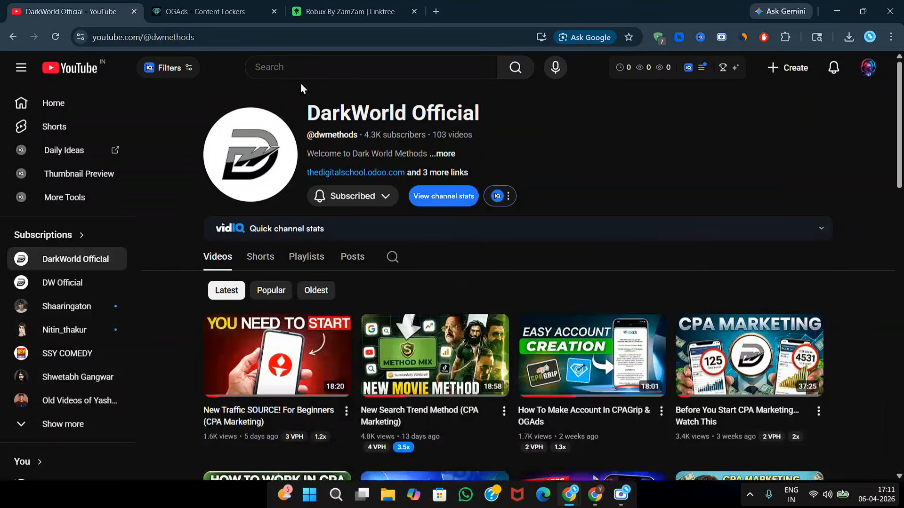
{"action": "left_click", "coordinate": [324, 175]}
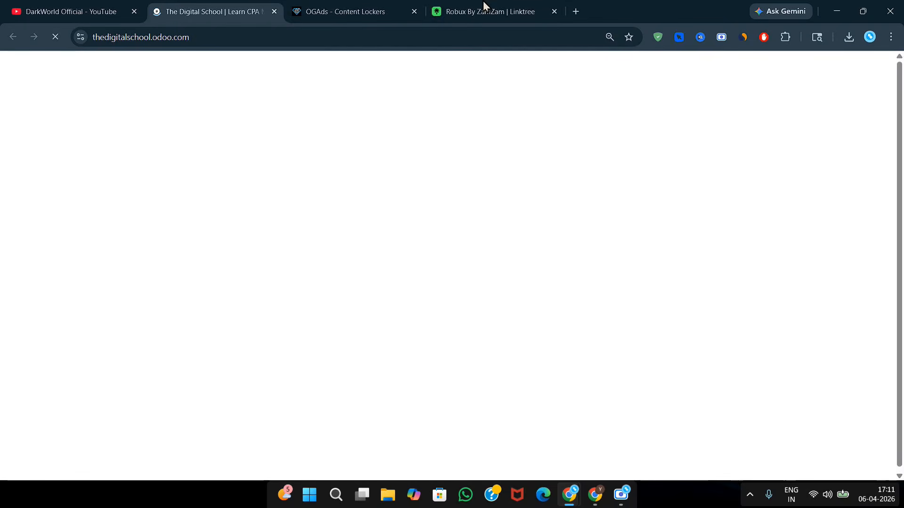
Load the AdBlueMedia publisher dashboard at publishers.adbluemedia.com/dashboard in place of the Robux By ZamZam Linktree page.
{"action": "left_click", "coordinate": [484, 6]}
{"action": "left_click", "coordinate": [447, 36]}
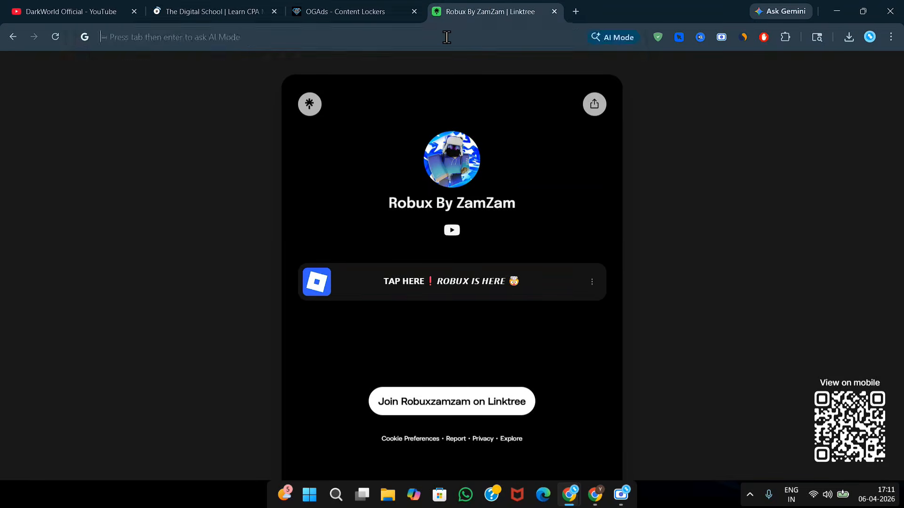
{"action": "type", "text": "adb"}
{"action": "left_click", "coordinate": [408, 94]}
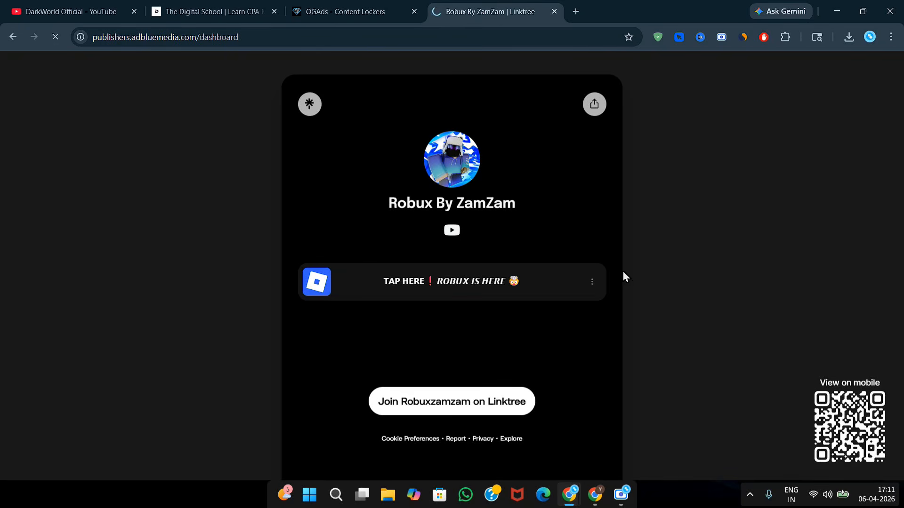
Load adbluemedia.com in place of the stalled dashboard address and go to its publisher login page.
{"action": "left_click", "coordinate": [345, 40]}
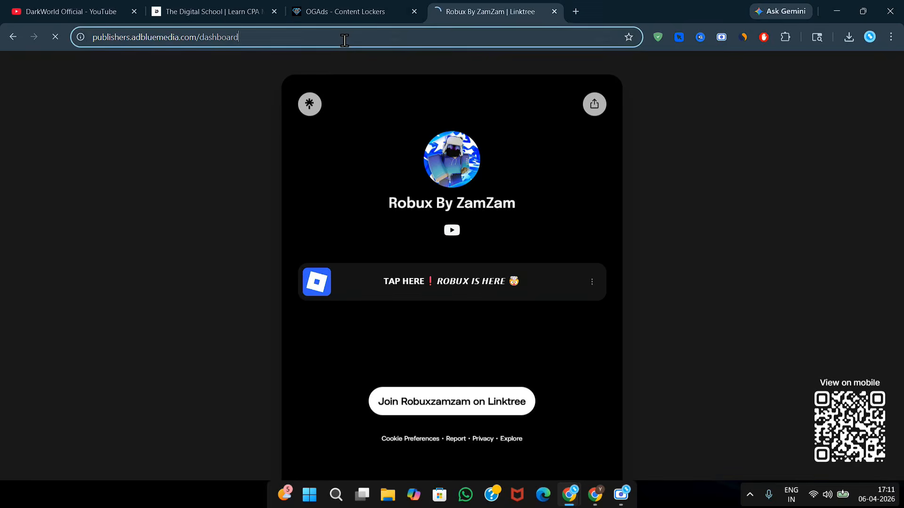
{"action": "left_click", "coordinate": [227, 2]}
{"action": "left_click", "coordinate": [513, 5]}
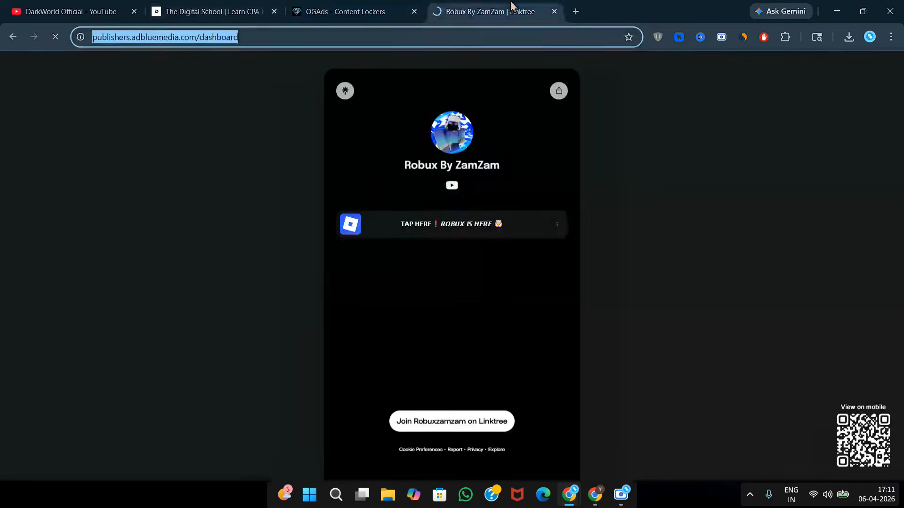
{"action": "key", "text": "BackSpace"}
{"action": "type", "text": "adbluemedia.com"}
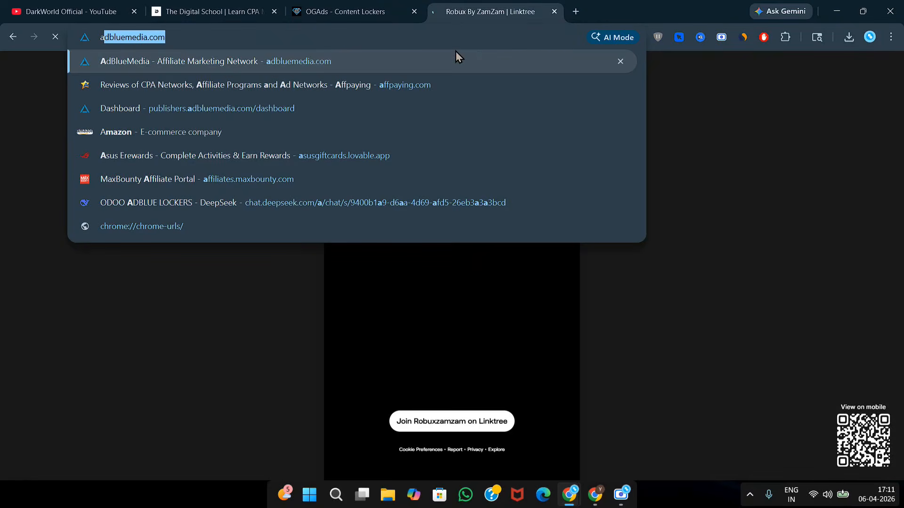
{"action": "left_click", "coordinate": [448, 66]}
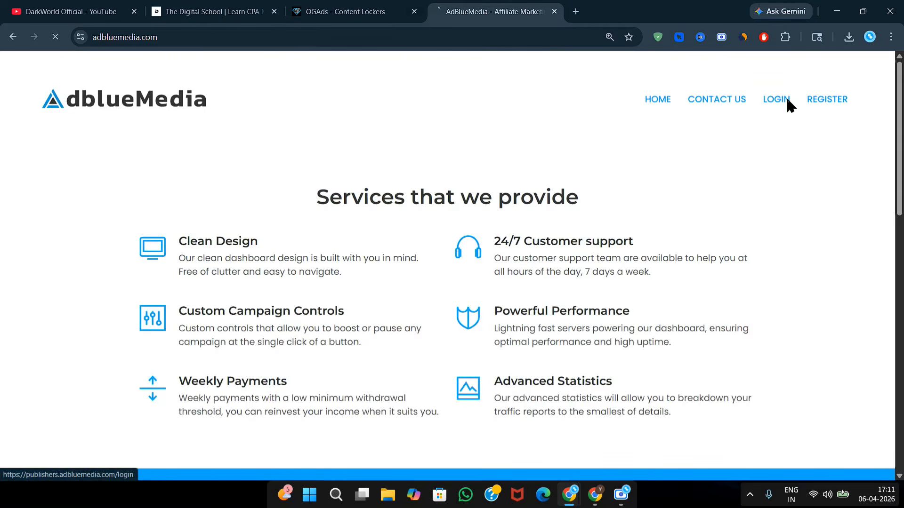
{"action": "left_click", "coordinate": [787, 98]}
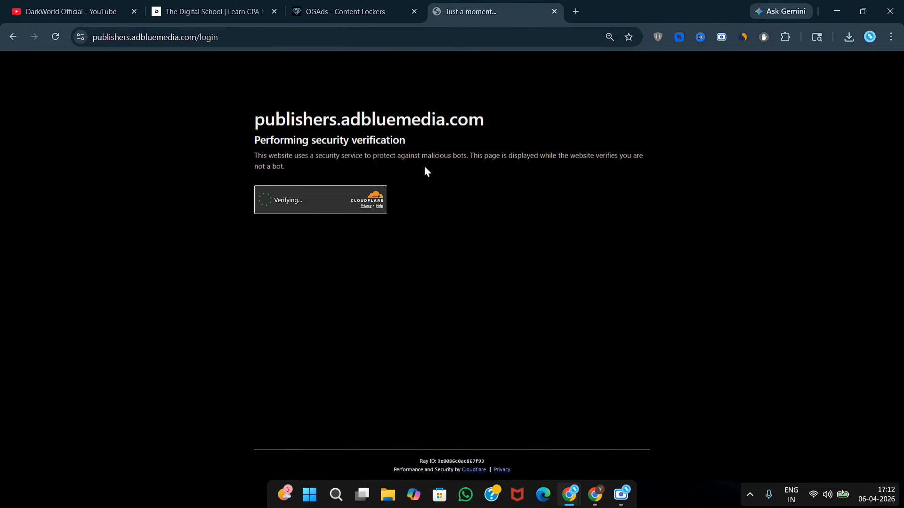
{"action": "right_click", "coordinate": [425, 167]}
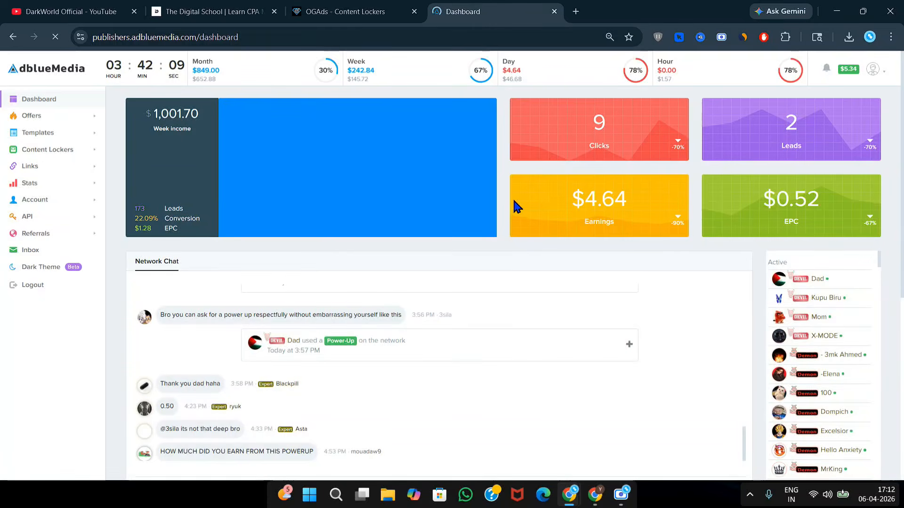
Examine the AdBlueMedia dashboard statistics and read the latest payment amount in the notifications.
{"action": "scroll", "coordinate": [582, 214], "scroll_direction": "down", "scroll_amount": 2}
{"action": "scroll", "coordinate": [583, 215], "scroll_direction": "up", "scroll_amount": 2}
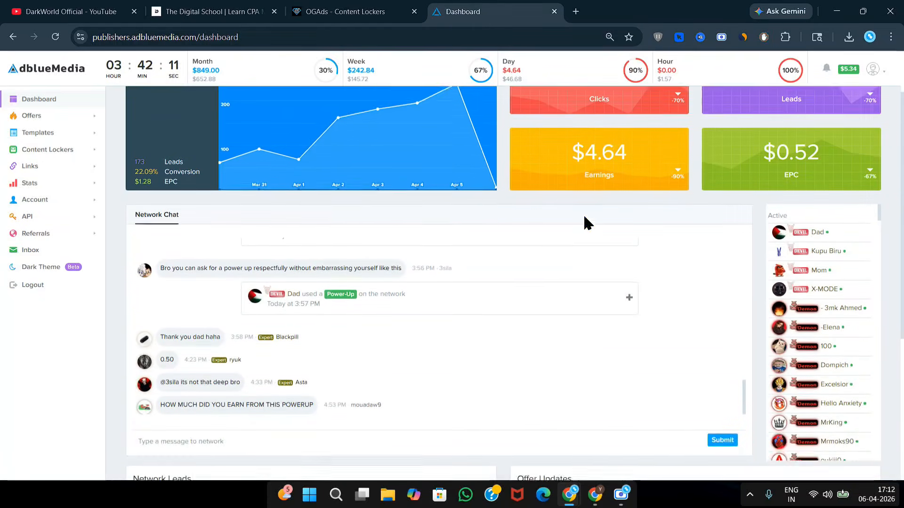
{"action": "left_click", "coordinate": [827, 67]}
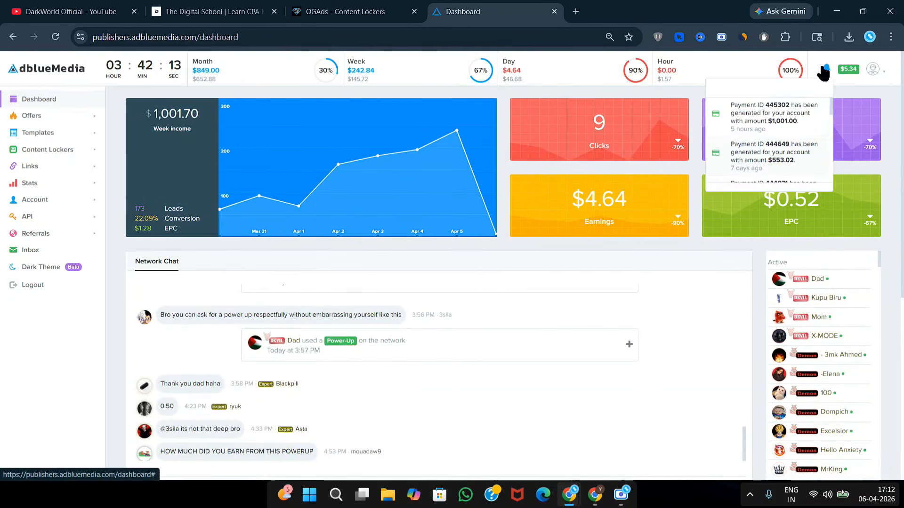
{"action": "left_click_drag", "start_coordinate": [768, 121], "coordinate": [801, 128]}
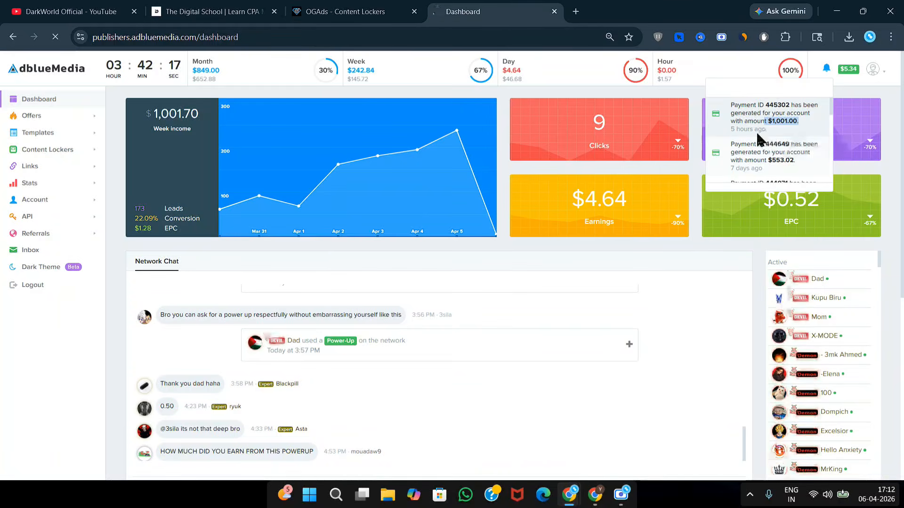
Open the payments page from the latest payment notification and examine the payment history's amounts and statuses.
{"action": "left_click", "coordinate": [806, 134]}
{"action": "scroll", "coordinate": [375, 250], "scroll_direction": "down", "scroll_amount": 5}
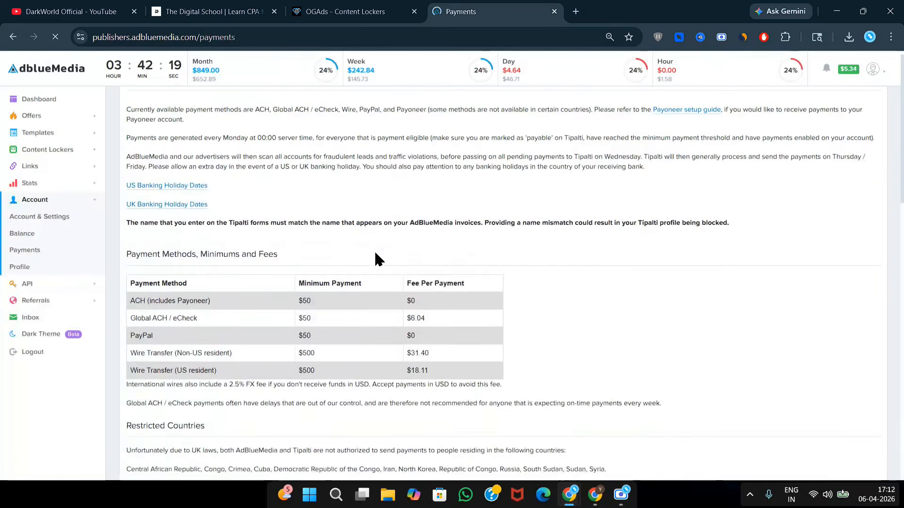
{"action": "scroll", "coordinate": [375, 251], "scroll_direction": "down", "scroll_amount": 9}
{"action": "scroll", "coordinate": [453, 222], "scroll_direction": "up", "scroll_amount": 1}
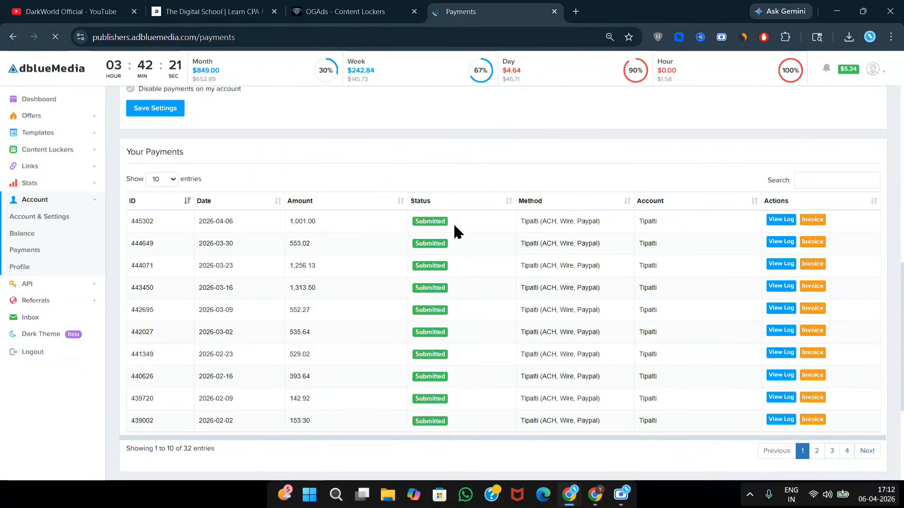
{"action": "left_click_drag", "start_coordinate": [457, 221], "coordinate": [394, 222]}
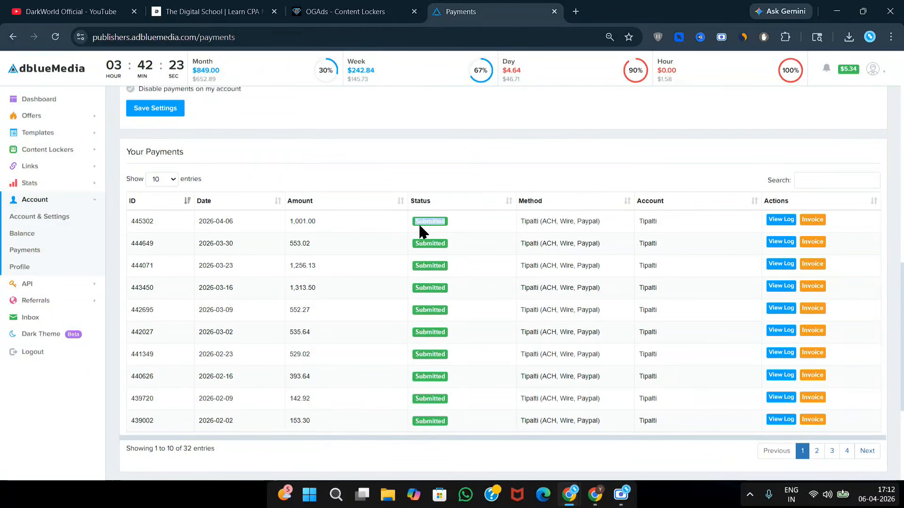
{"action": "left_click_drag", "start_coordinate": [456, 225], "coordinate": [391, 237]}
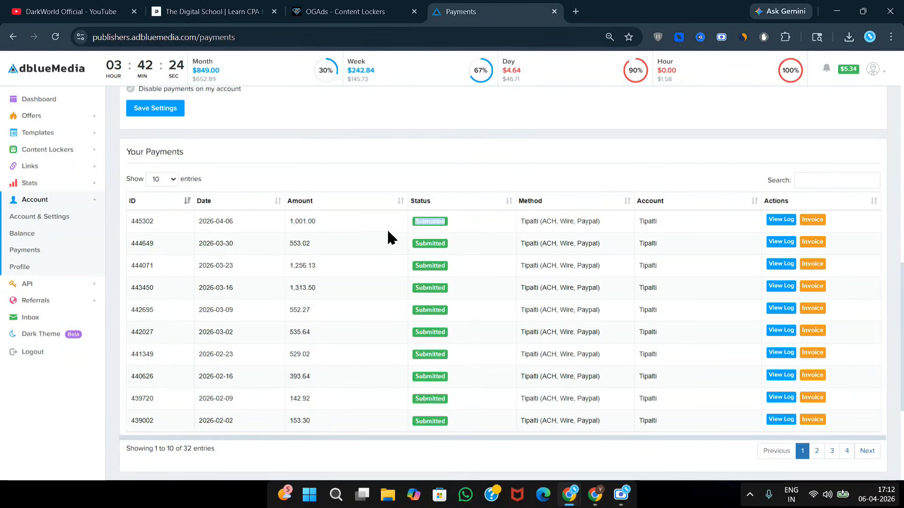
Return to The Digital School page and examine its CPA Marketing plans and the sections below them.
{"action": "left_click", "coordinate": [238, 7]}
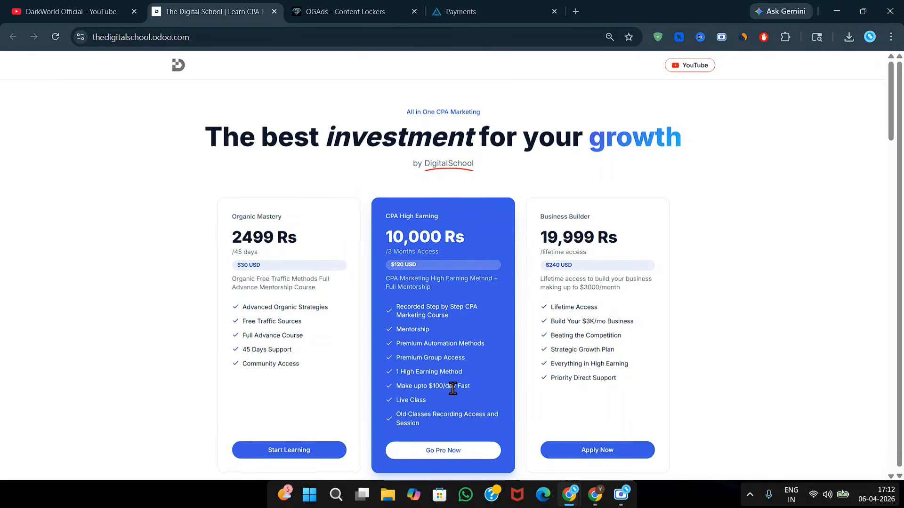
{"action": "left_click_drag", "start_coordinate": [471, 390], "coordinate": [391, 405]}
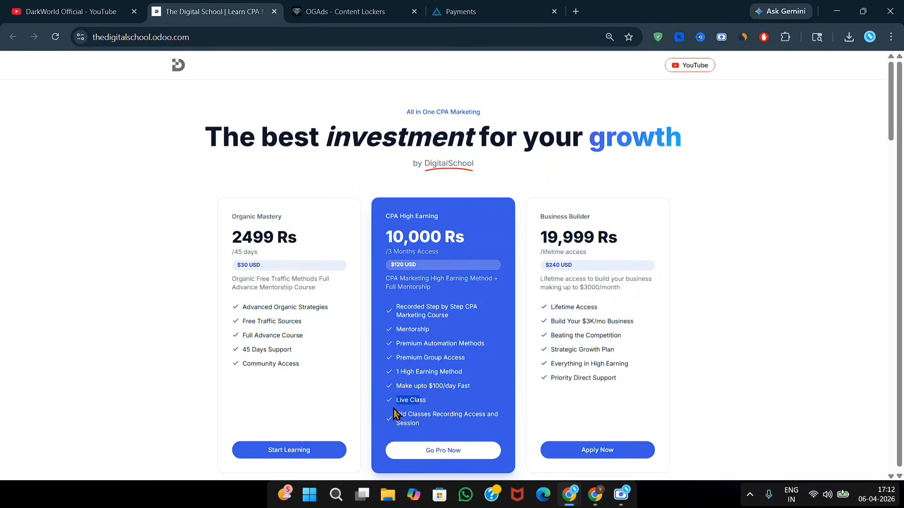
{"action": "left_click", "coordinate": [398, 418]}
{"action": "scroll", "coordinate": [410, 425], "scroll_direction": "down", "scroll_amount": 6}
{"action": "scroll", "coordinate": [410, 425], "scroll_direction": "down", "scroll_amount": 8}
{"action": "scroll", "coordinate": [410, 425], "scroll_direction": "up", "scroll_amount": 14}
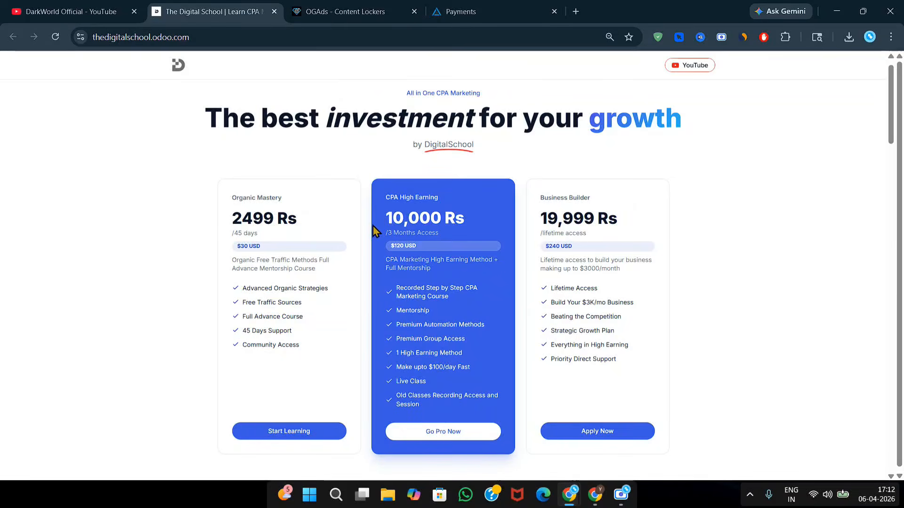
Examine the CPA High Earning plan's price in rupees and dollars and its mentorship and premium group benefits.
{"action": "left_click_drag", "start_coordinate": [374, 226], "coordinate": [465, 220]}
{"action": "double_click", "coordinate": [424, 310]}
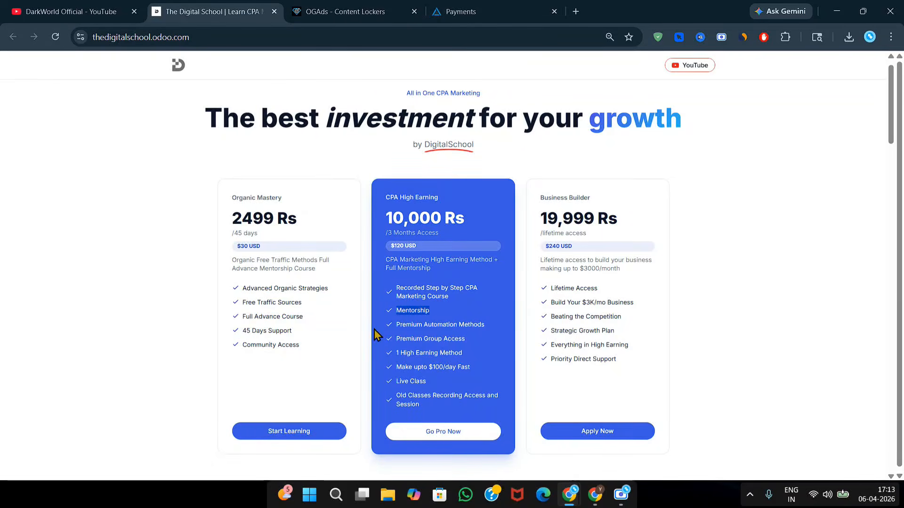
{"action": "left_click_drag", "start_coordinate": [440, 251], "coordinate": [390, 247]}
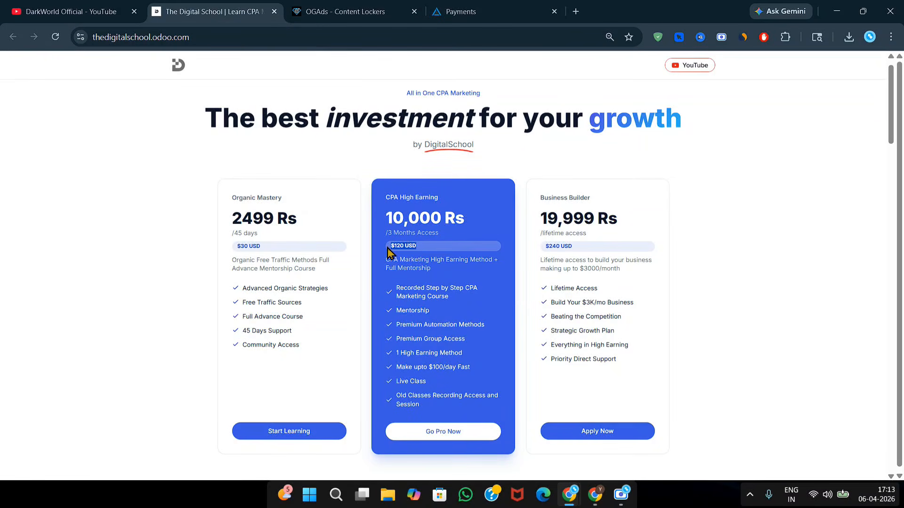
{"action": "mouse_move", "coordinate": [397, 325]}
{"action": "left_mouse_down"}
{"action": "mouse_move", "coordinate": [490, 326]}
{"action": "mouse_move", "coordinate": [442, 347]}
{"action": "mouse_move", "coordinate": [384, 351]}
{"action": "mouse_move", "coordinate": [401, 335]}
{"action": "left_mouse_up"}
{"action": "scroll", "coordinate": [409, 355], "scroll_direction": "down", "scroll_amount": 2}
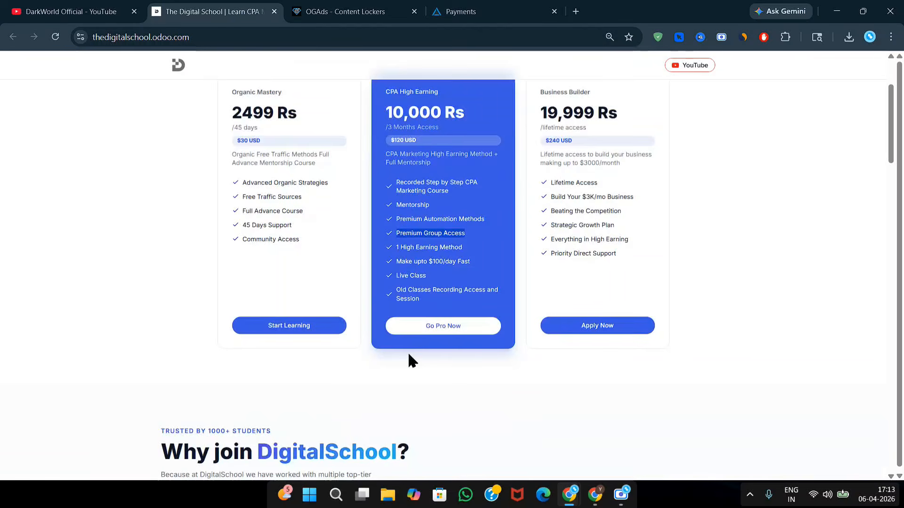
{"action": "left_click_drag", "start_coordinate": [459, 113], "coordinate": [383, 117]}
Compare the price of the Organic Mastery plan with that of the CPA High Earning plan.
{"action": "scroll", "coordinate": [383, 120], "scroll_direction": "up", "scroll_amount": 1}
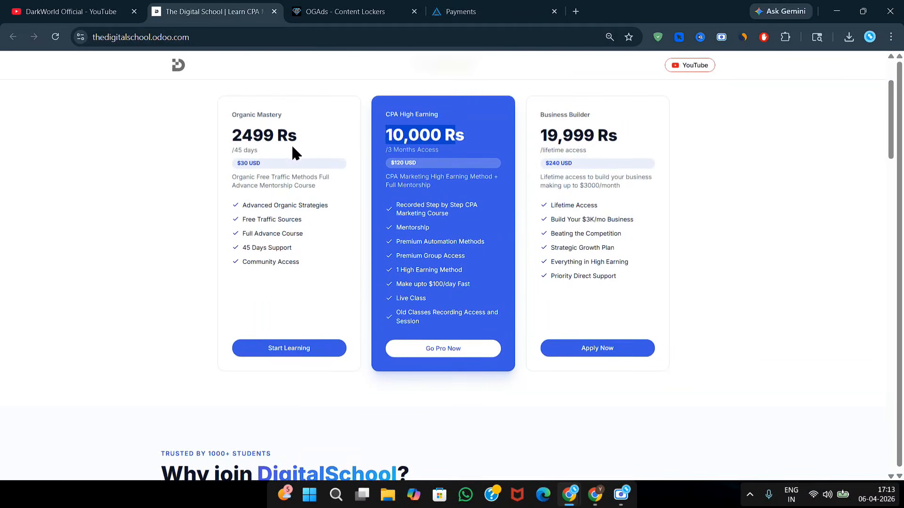
{"action": "left_click", "coordinate": [301, 138]}
{"action": "left_click_drag", "start_coordinate": [300, 138], "coordinate": [233, 139]}
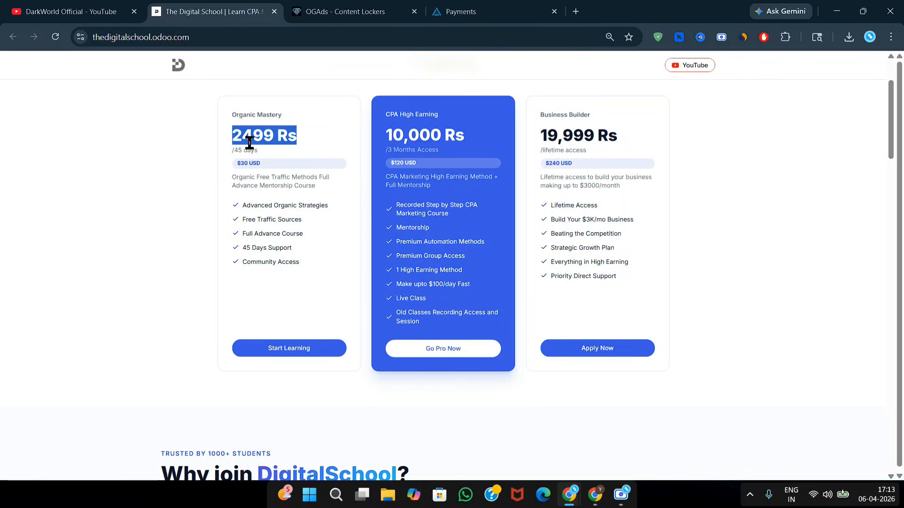
{"action": "triple_click", "coordinate": [452, 136]}
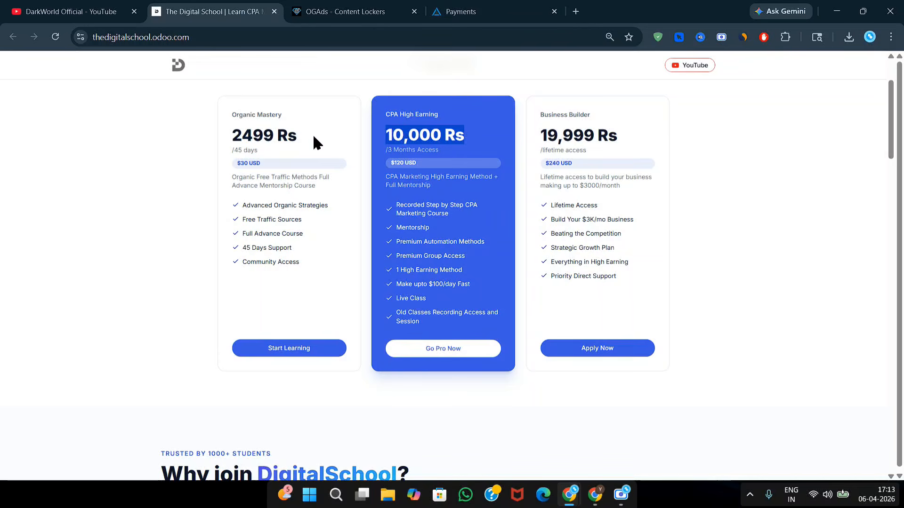
{"action": "left_click_drag", "start_coordinate": [314, 136], "coordinate": [243, 138]}
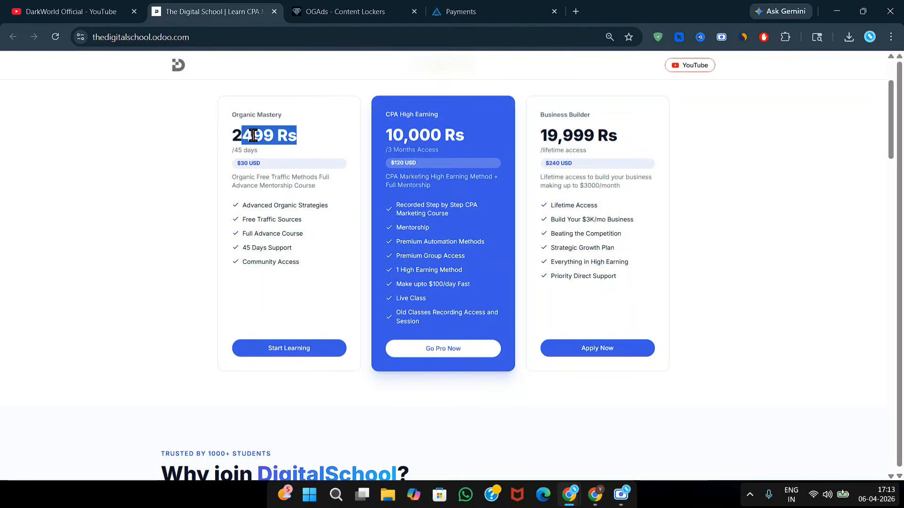
Examine the Organic Mastery plan's access period and its list of included features.
{"action": "scroll", "coordinate": [253, 136], "scroll_direction": "down", "scroll_amount": 1}
{"action": "left_click_drag", "start_coordinate": [255, 137], "coordinate": [231, 137]}
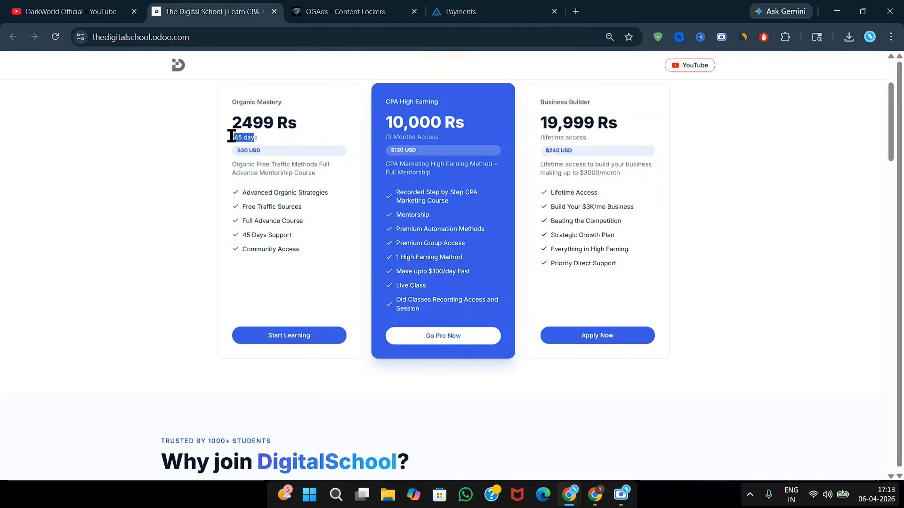
{"action": "left_click", "coordinate": [304, 249]}
{"action": "left_click", "coordinate": [320, 194]}
{"action": "left_click_drag", "start_coordinate": [319, 195], "coordinate": [247, 191]}
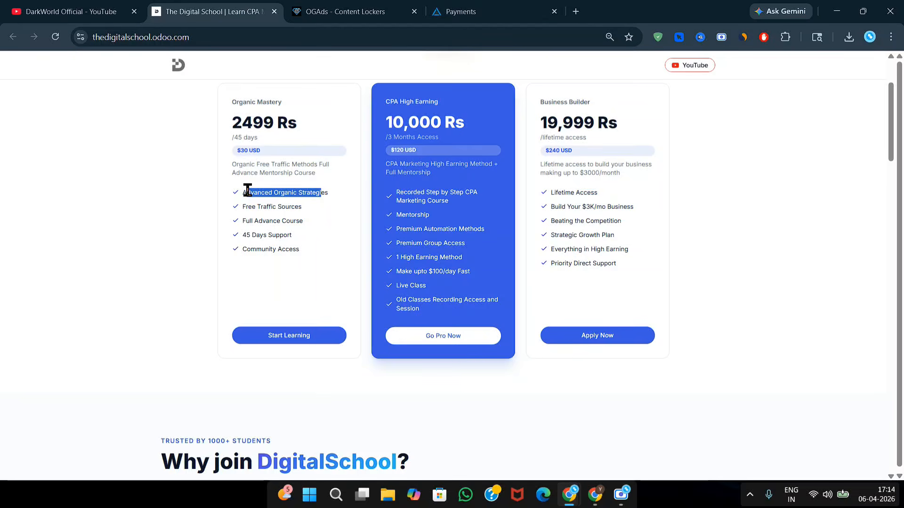
Open the Telegram Community link from the DarkWorld Official YouTube channel's details, view the invite page, and return to the channel.
{"action": "left_click", "coordinate": [138, 11]}
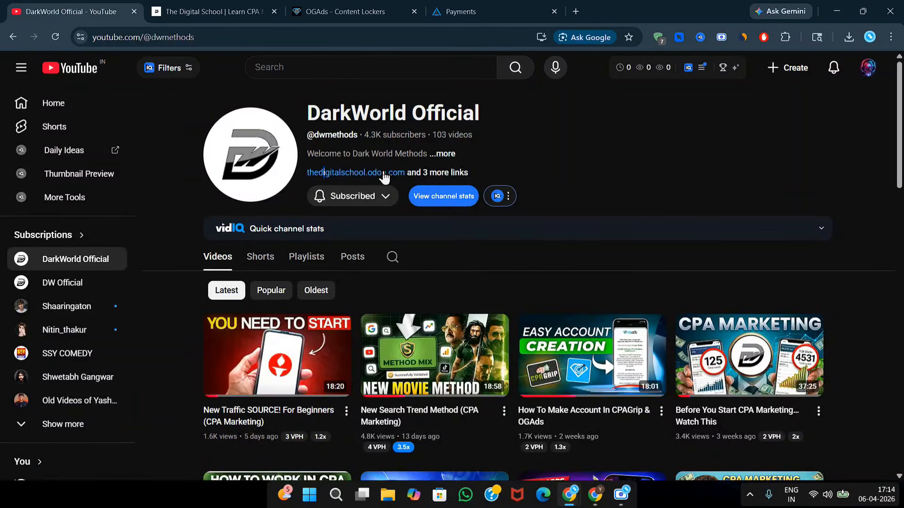
{"action": "left_click", "coordinate": [426, 174]}
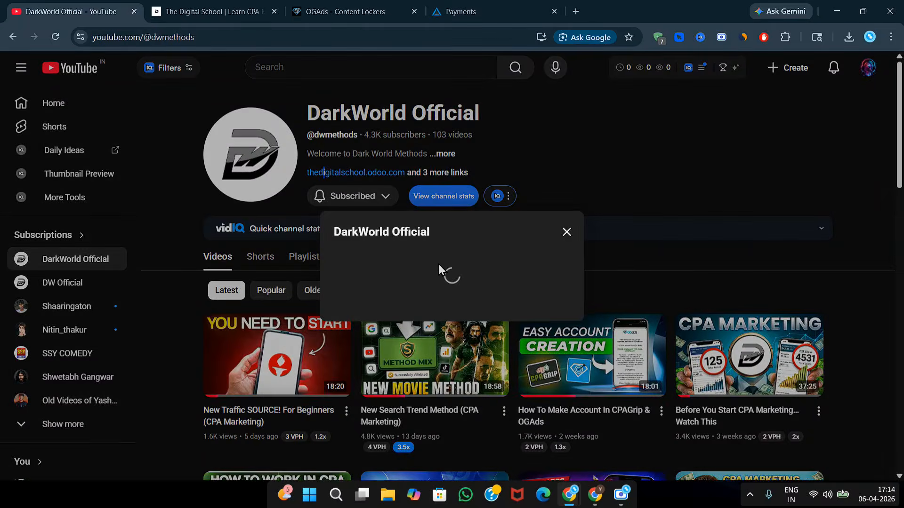
{"action": "scroll", "coordinate": [382, 267], "scroll_direction": "down", "scroll_amount": 3}
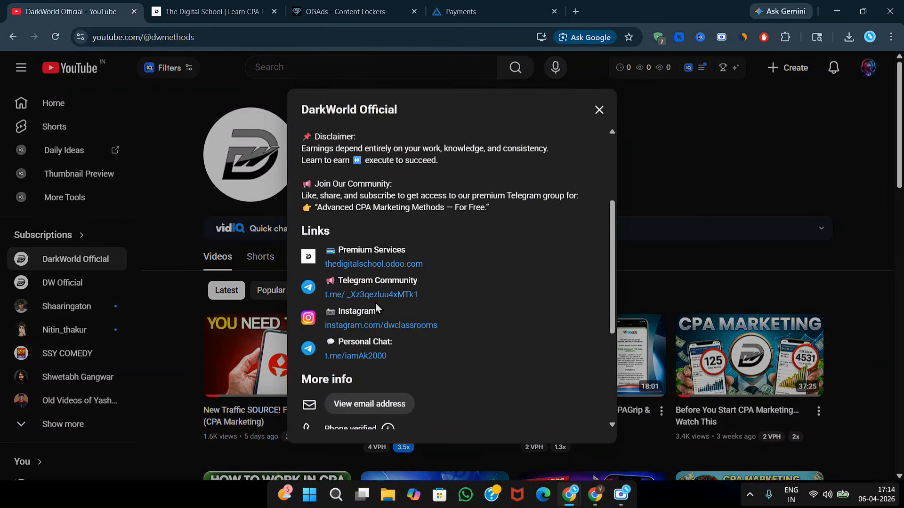
{"action": "left_click", "coordinate": [383, 295]}
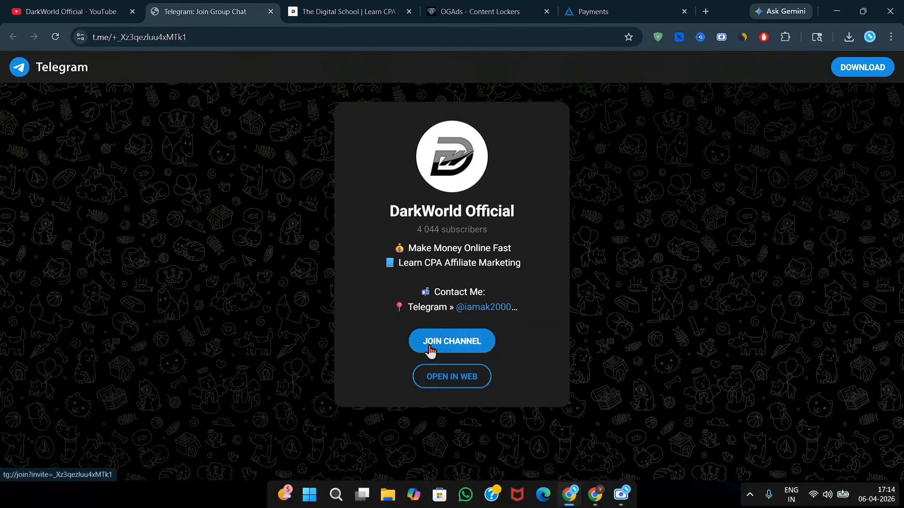
{"action": "left_click", "coordinate": [114, 11]}
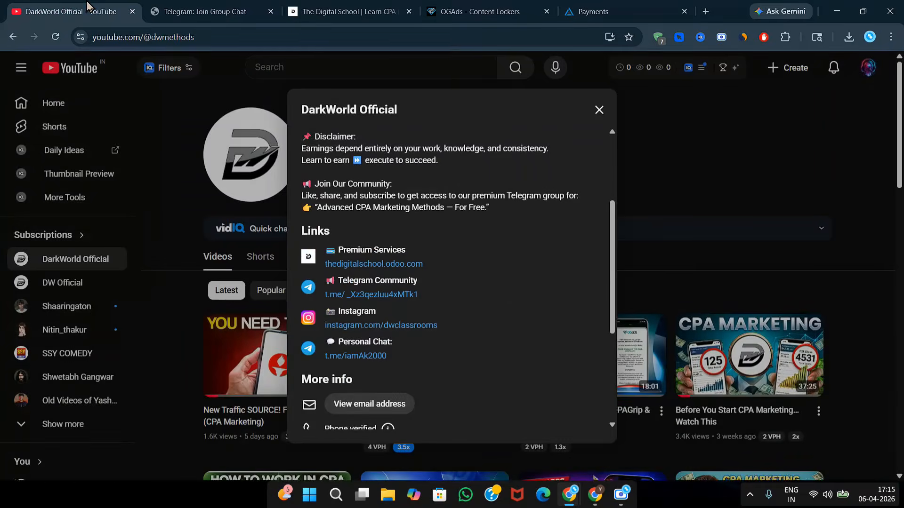